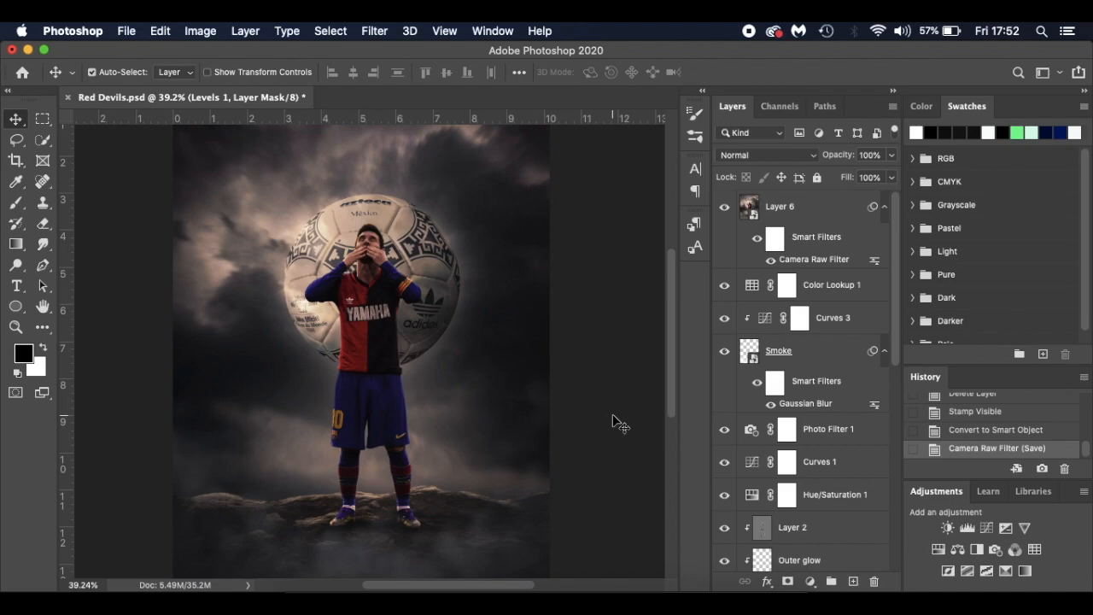
# Set up a new document 1200 pixels wide and 1600 pixels high at 144 pixels/inch.
pyautogui.press('super+n')
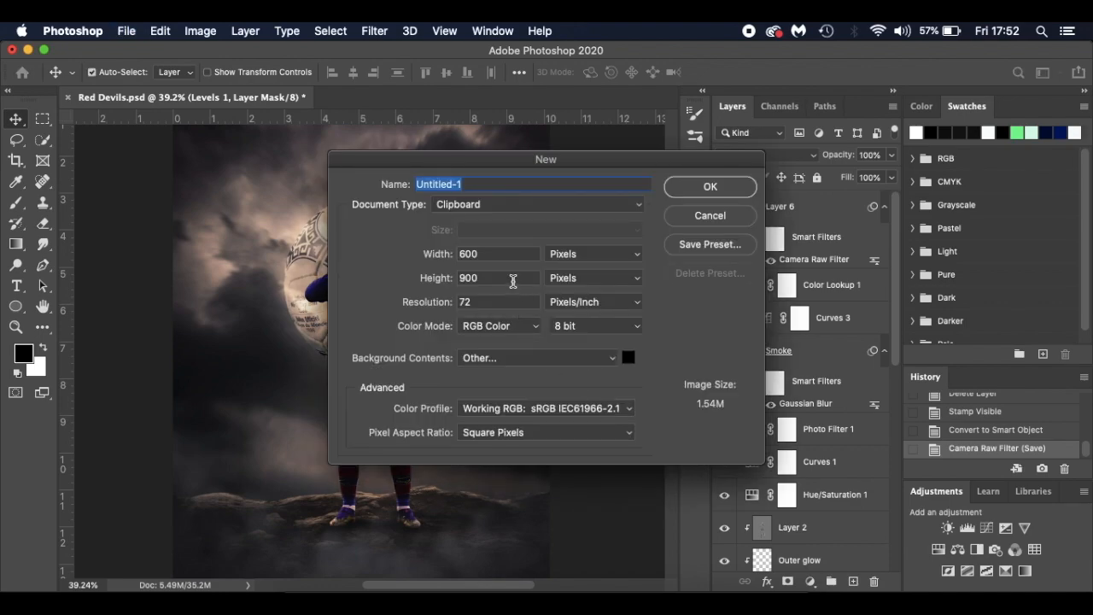
pyautogui.click(500, 253)
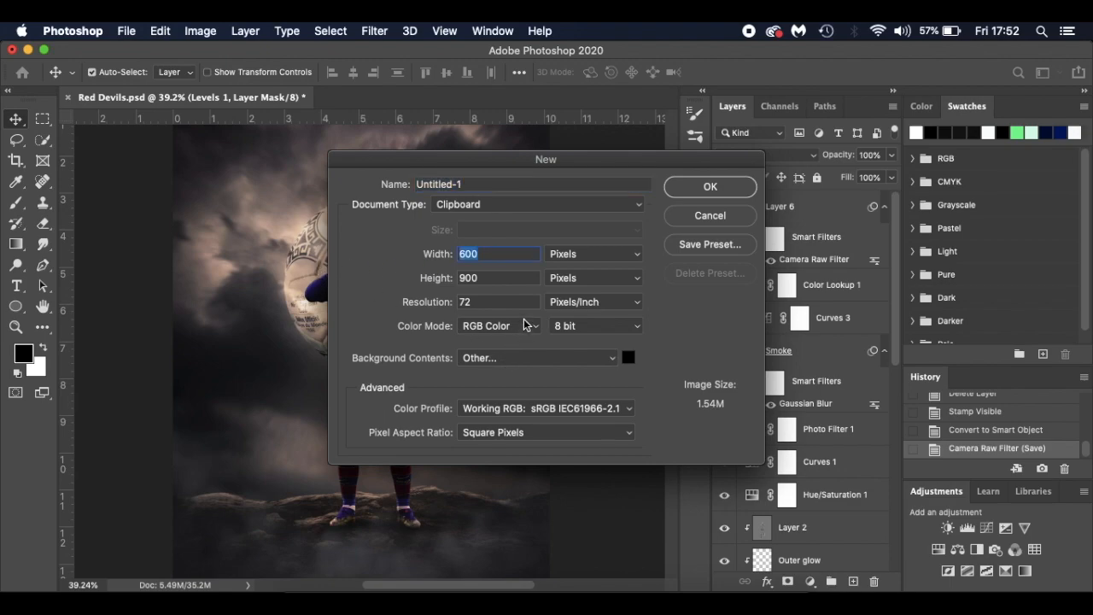
pyautogui.write('1200')
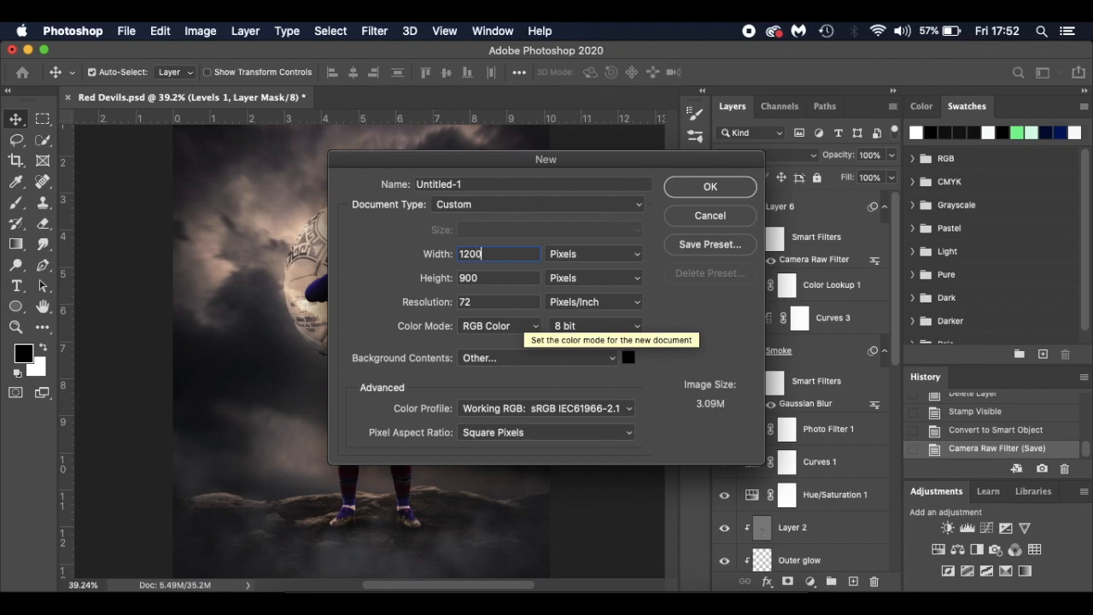
pyautogui.click(496, 277)
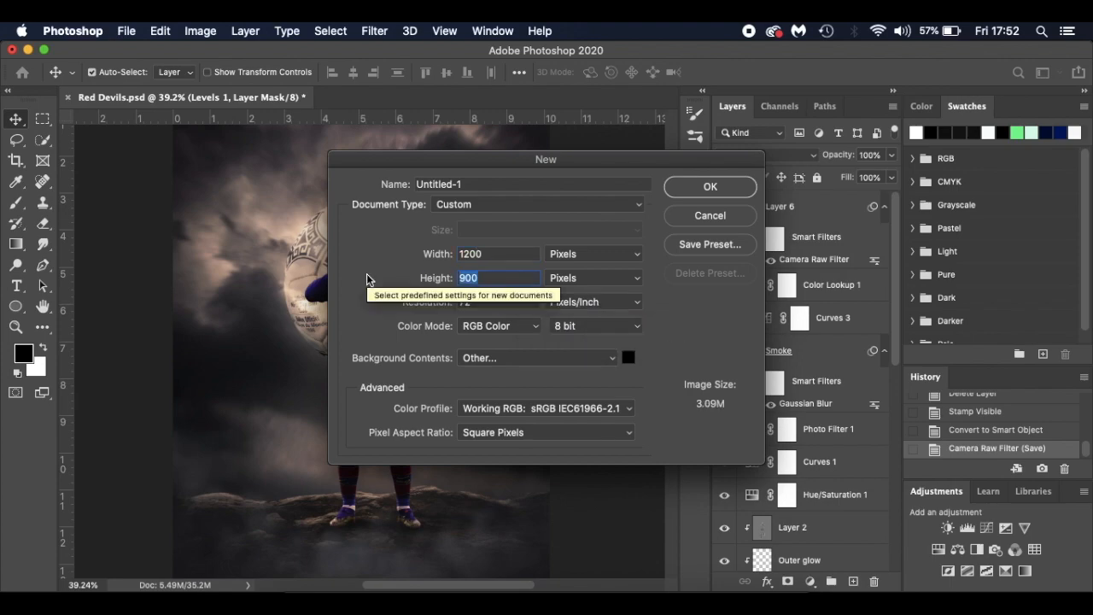
pyautogui.write('1600')
pyautogui.press('Tab')
pyautogui.write('144')
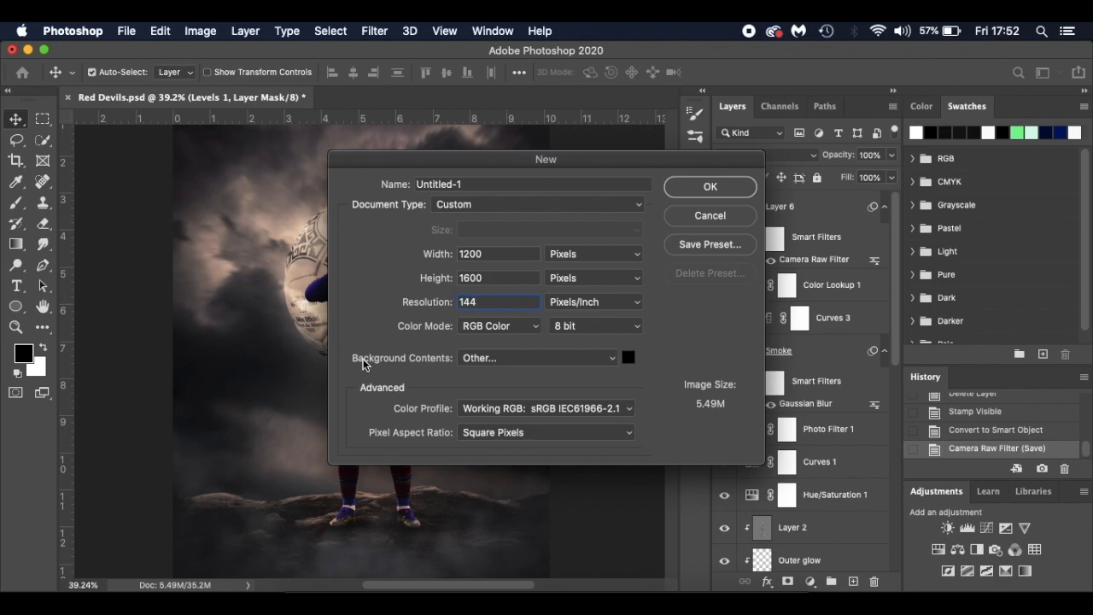
# Choose white as the new document's background colour and create the document.
pyautogui.click(629, 358)
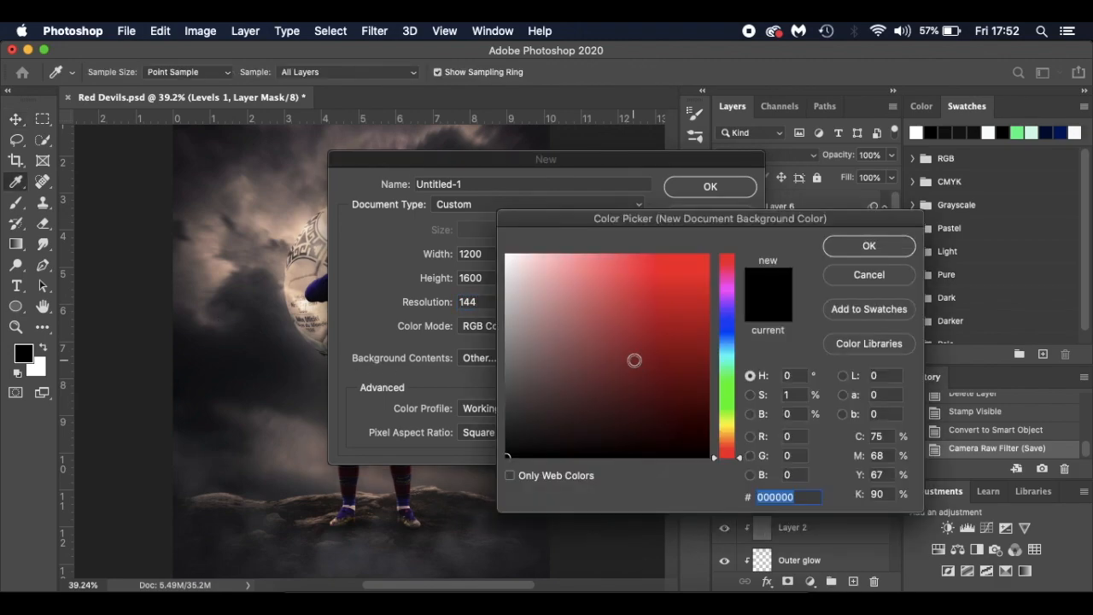
pyautogui.click(505, 253)
pyautogui.click(883, 252)
pyautogui.click(723, 188)
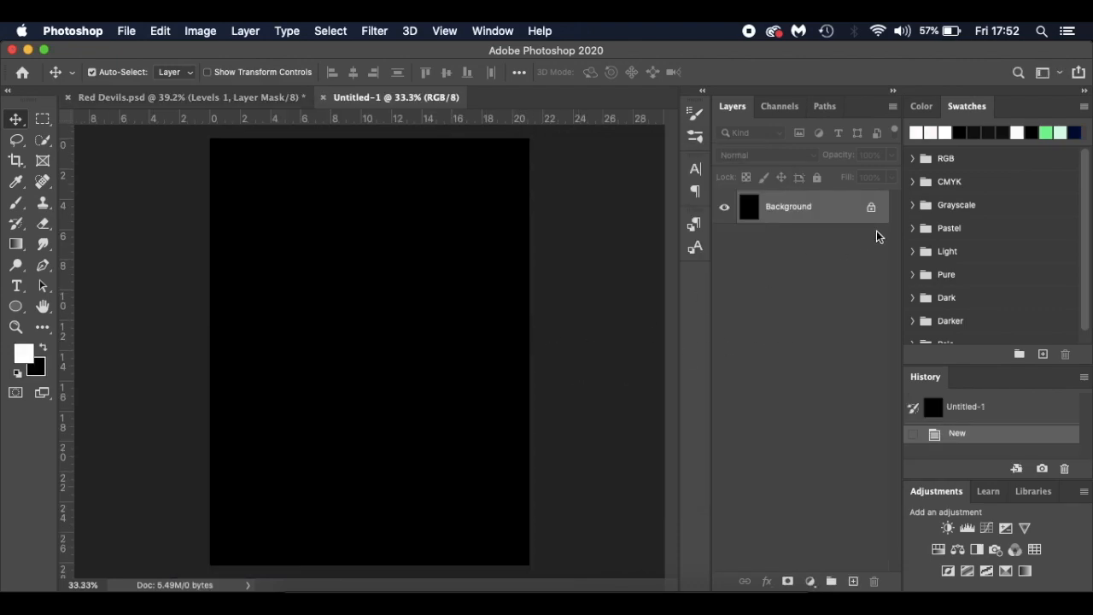
# Unlock the Background layer and fill it with white.
pyautogui.moveTo(871, 207); pyautogui.dragTo(874, 583)
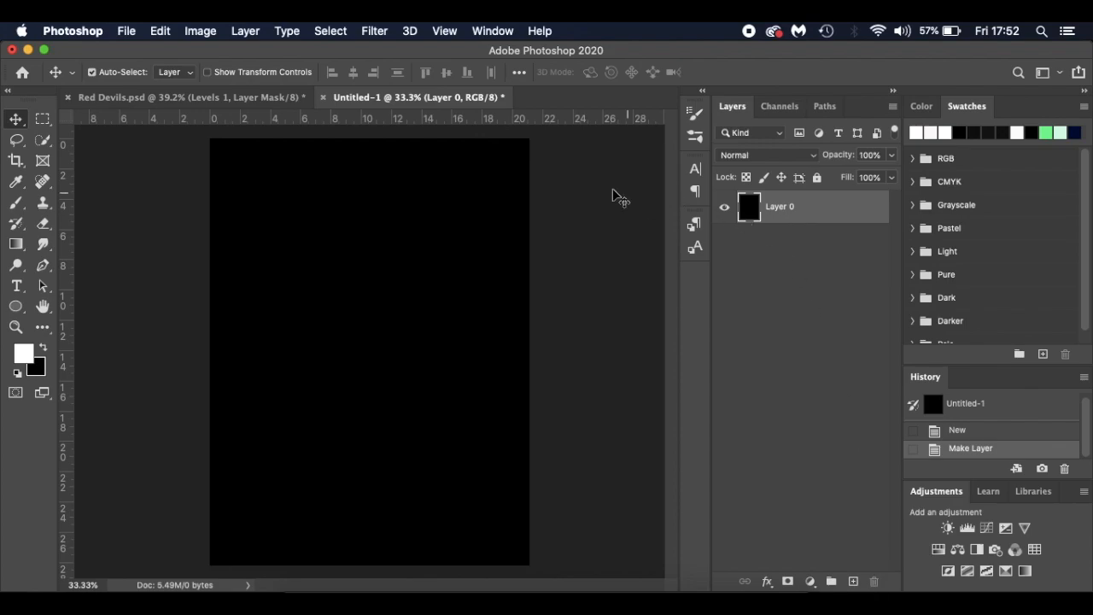
pyautogui.click(267, 97)
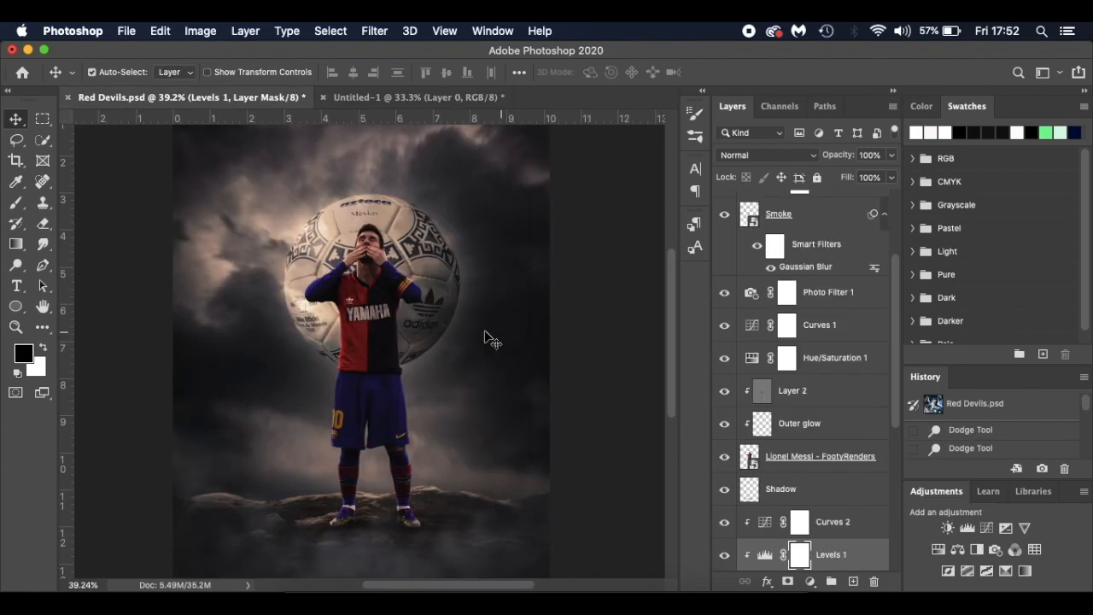
pyautogui.click(378, 96)
pyautogui.press('x')
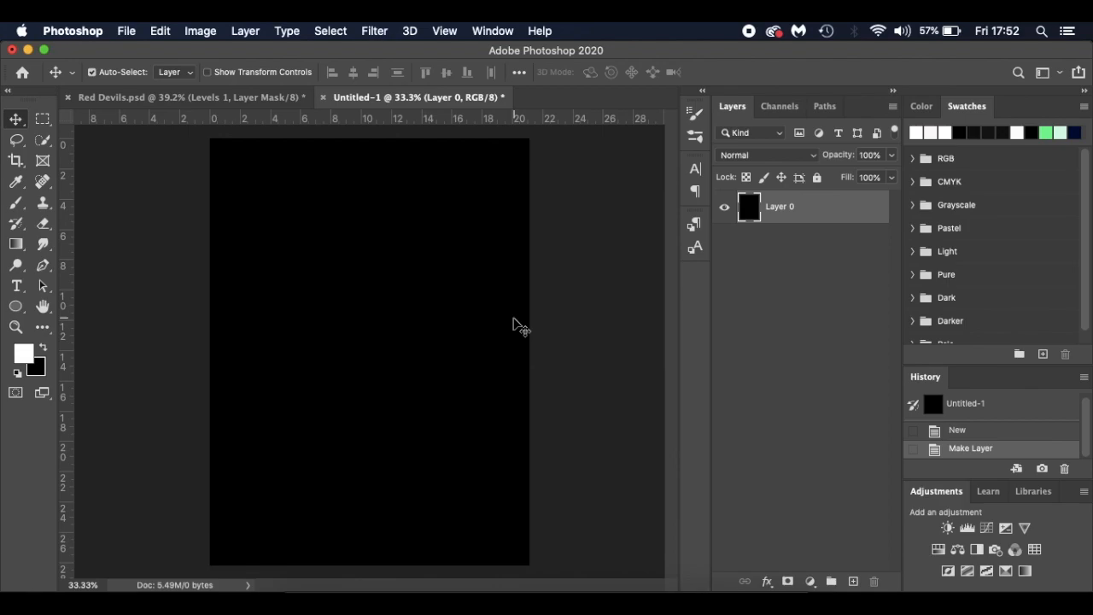
pyautogui.hotkey('alt', 'BackSpace')
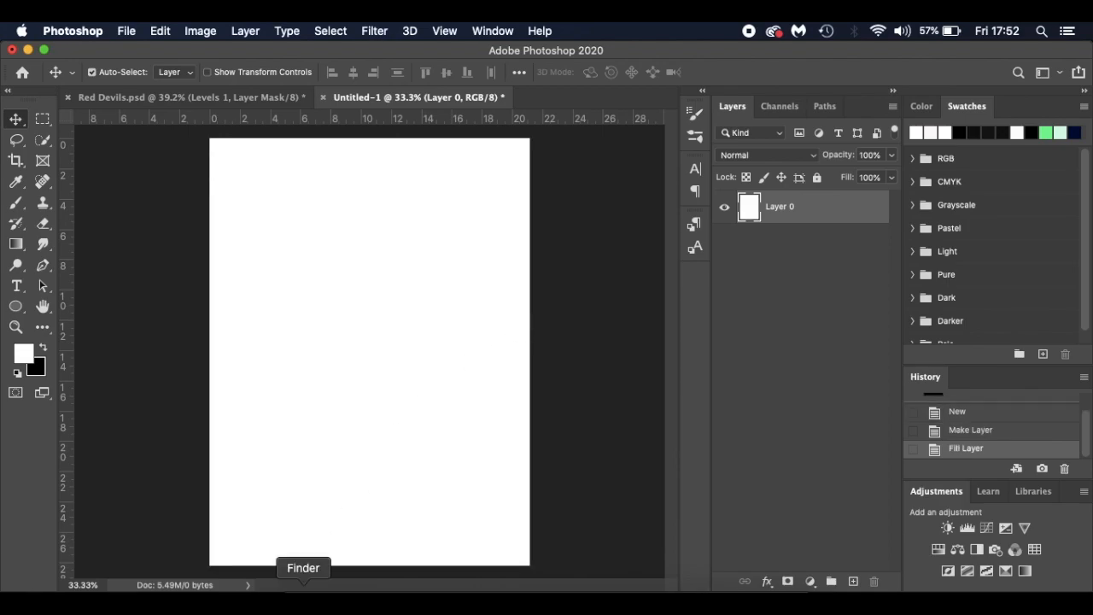
# Place the landscape_1 image from the Latest Tutorial folder and move it straight down so its rocks span the bottom of the canvas.
pyautogui.click(303, 598)
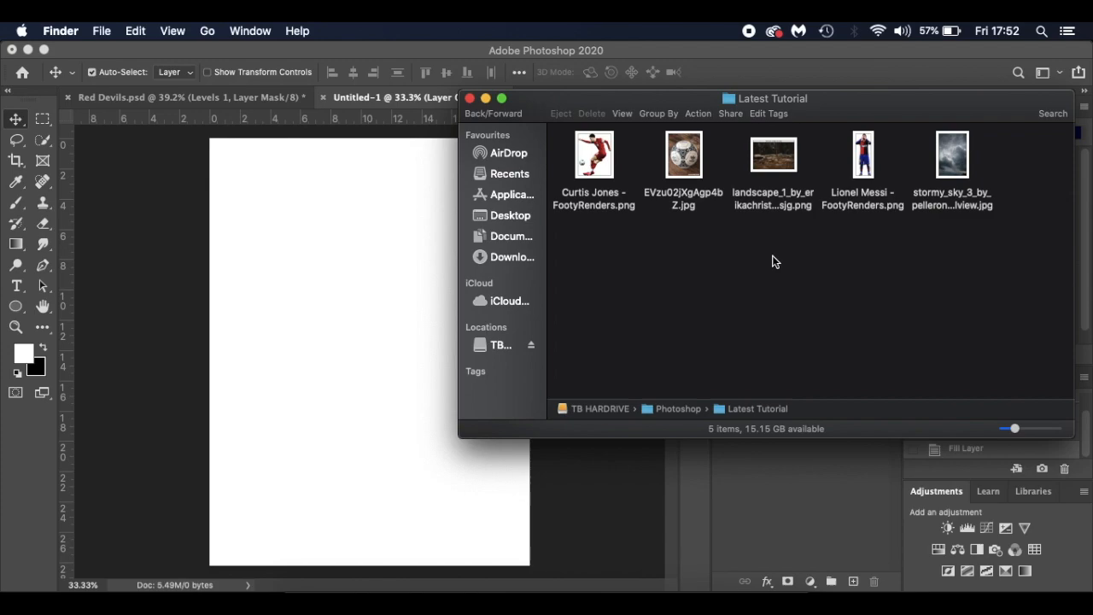
pyautogui.moveTo(773, 156); pyautogui.dragTo(378, 411)
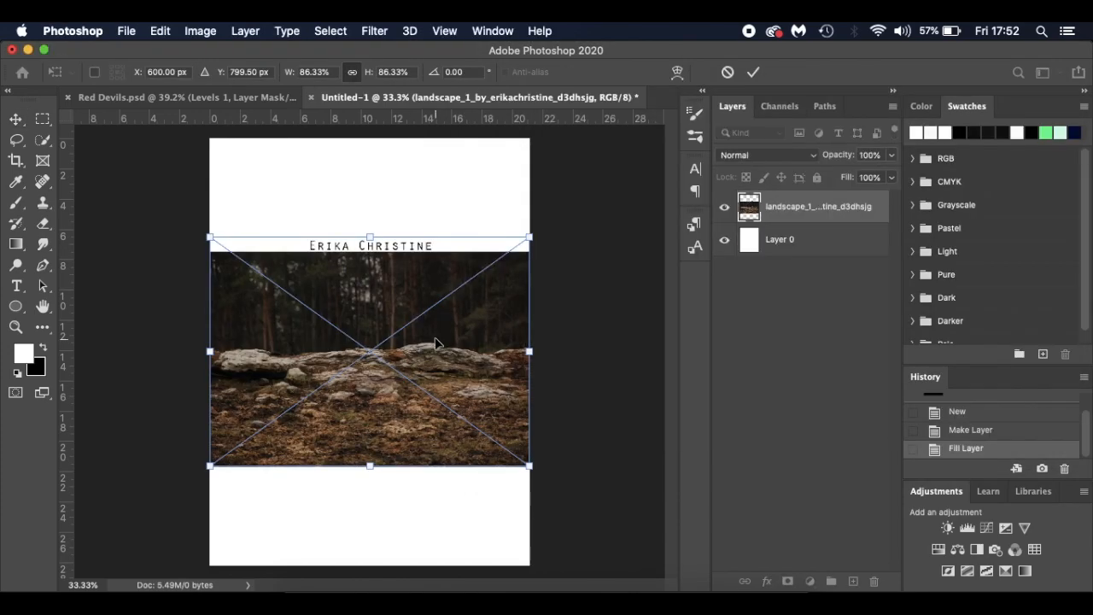
pyautogui.moveTo(445, 335); pyautogui.dragTo(443, 473)
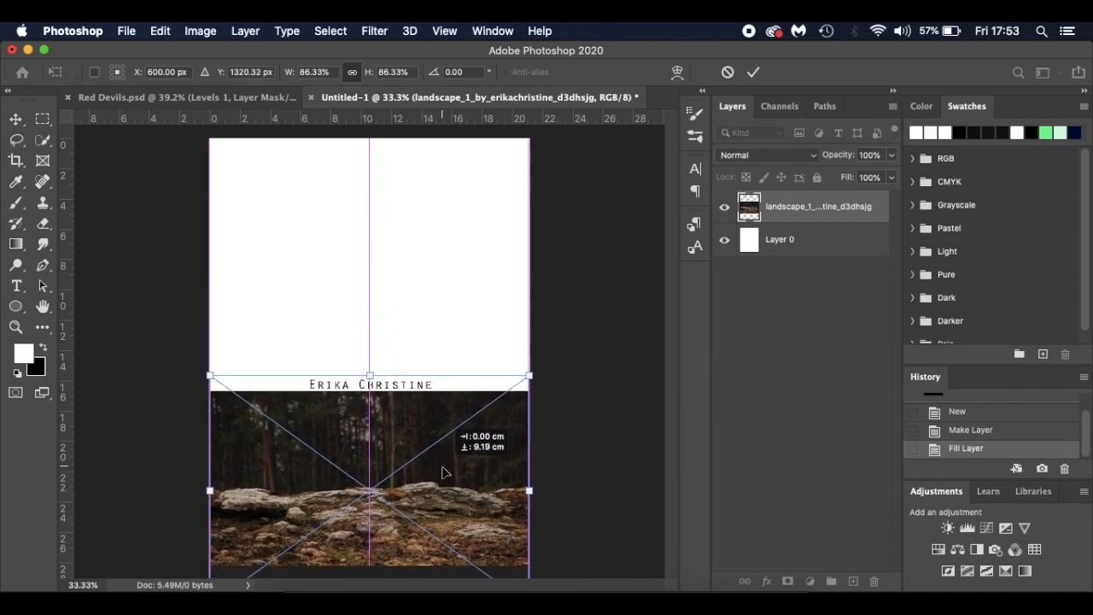
pyautogui.scroll(3, 443, 468)
pyautogui.scroll(-3, 444, 465)
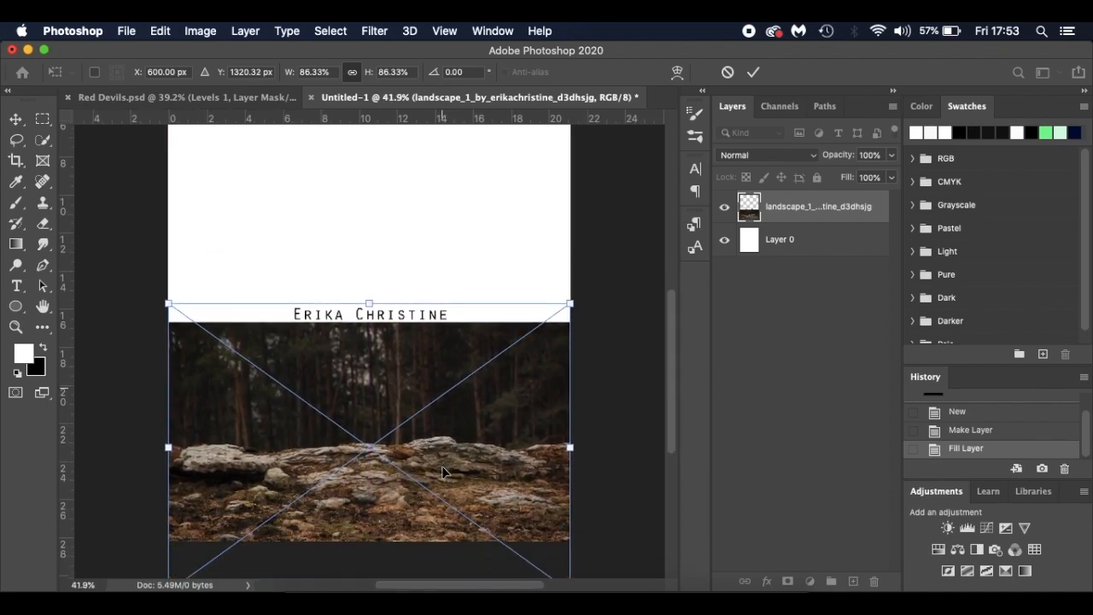
pyautogui.moveTo(445, 434); pyautogui.dragTo(448, 435)
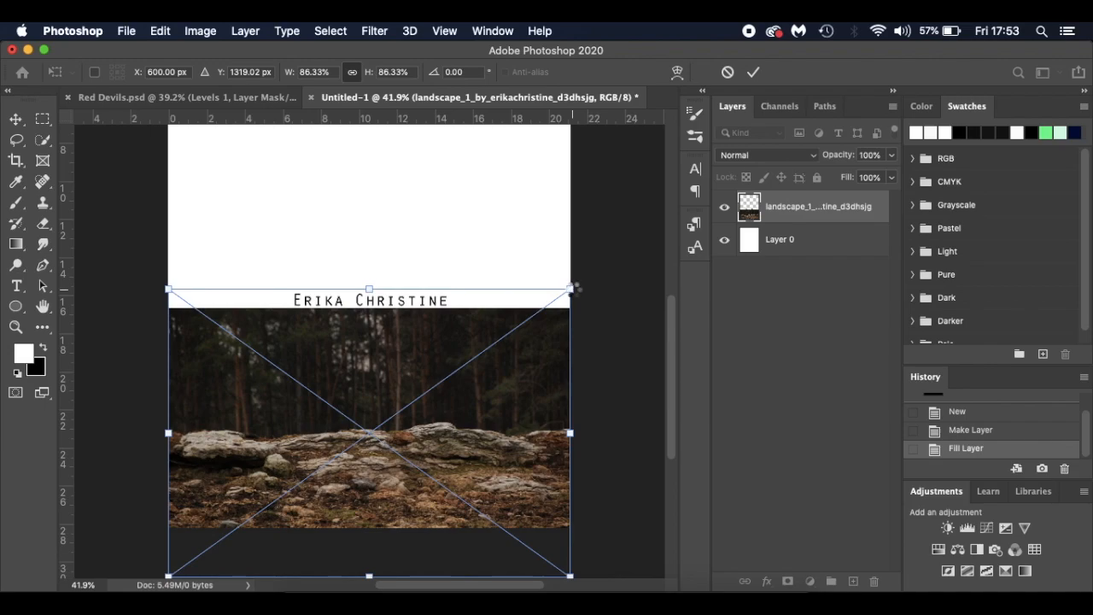
pyautogui.press('Return')
# Trace the upper edge of the rocks with a Pen path across the full width of the canvas.
pyautogui.scroll(2, 245, 508)
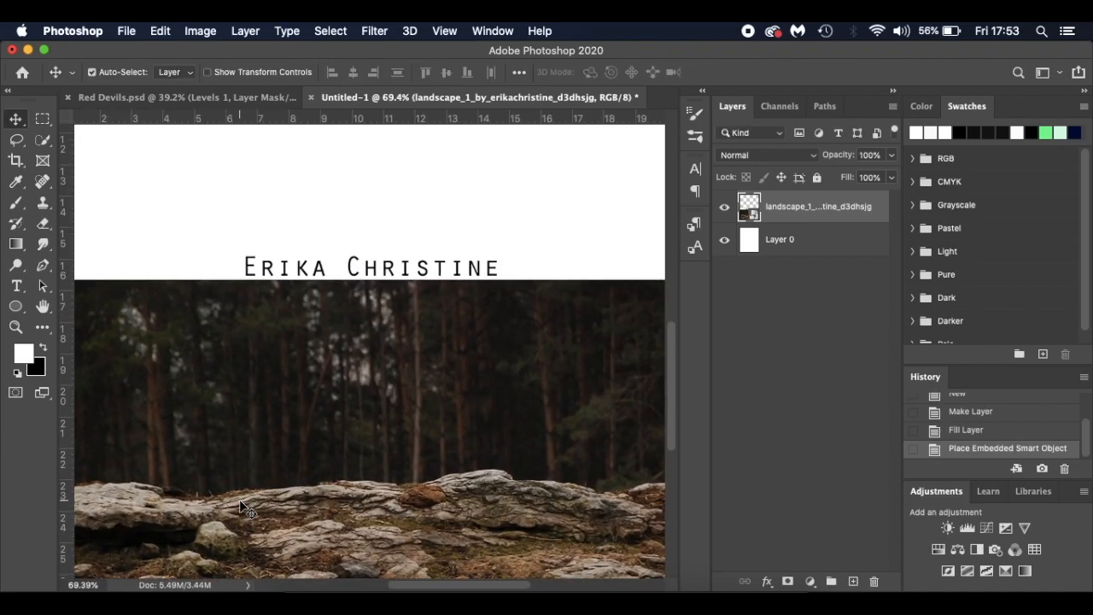
pyautogui.press('p')
pyautogui.scroll(2, 163, 407)
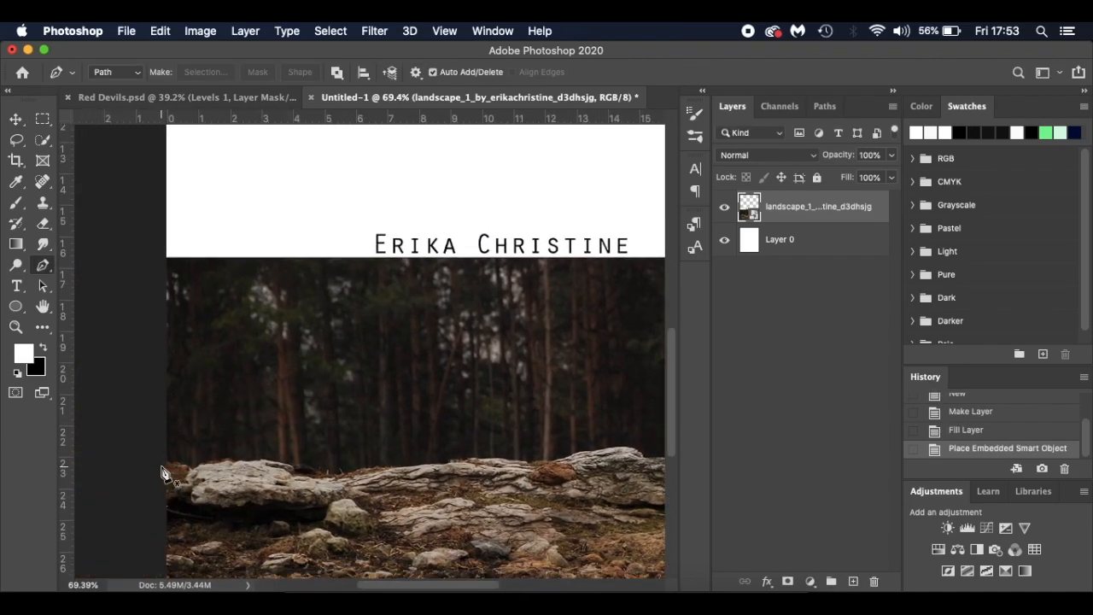
pyautogui.click(160, 464)
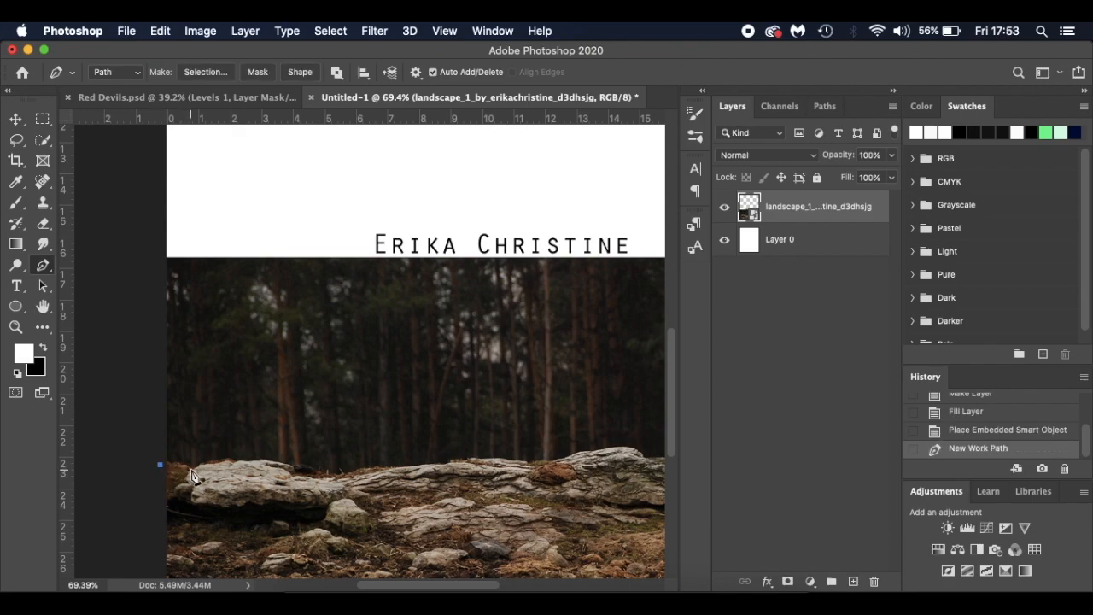
pyautogui.click(191, 470)
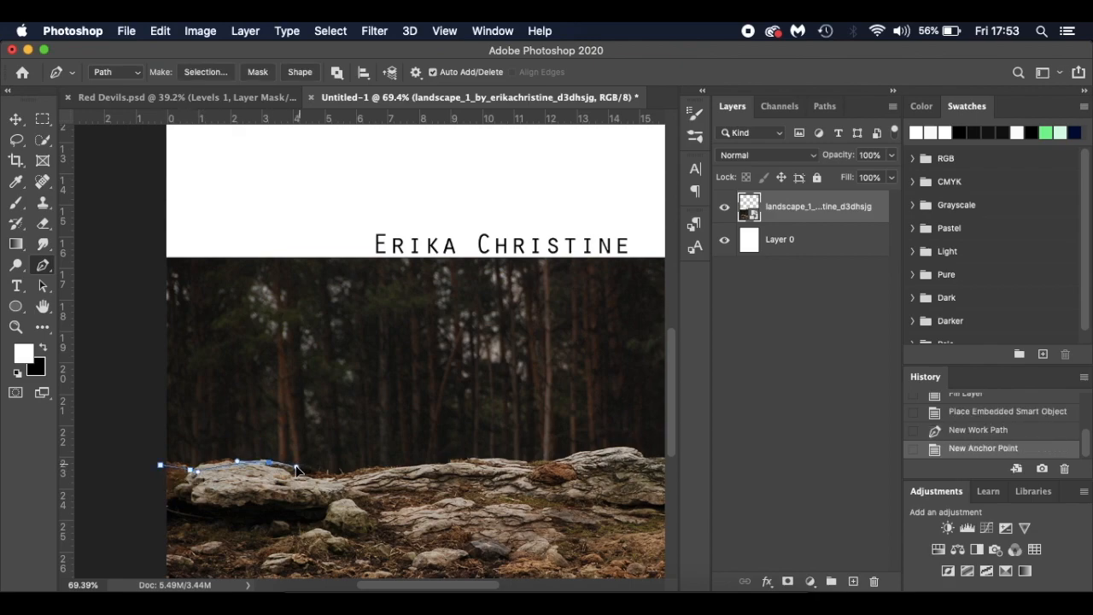
pyautogui.moveTo(295, 469); pyautogui.dragTo(343, 474)
pyautogui.moveTo(415, 467); pyautogui.dragTo(429, 466)
pyautogui.moveTo(479, 459)
pyautogui.mouseDown()
pyautogui.moveTo(552, 463)
pyautogui.moveTo(600, 480)
pyautogui.mouseUp()
pyautogui.hscroll(3, 541, 466)
pyautogui.hscroll(4, 588, 474)
pyautogui.click(622, 469)
pyautogui.click(647, 468)
pyautogui.hscroll(5, 647, 469)
pyautogui.click(580, 466)
pyautogui.scroll(-5, 580, 467)
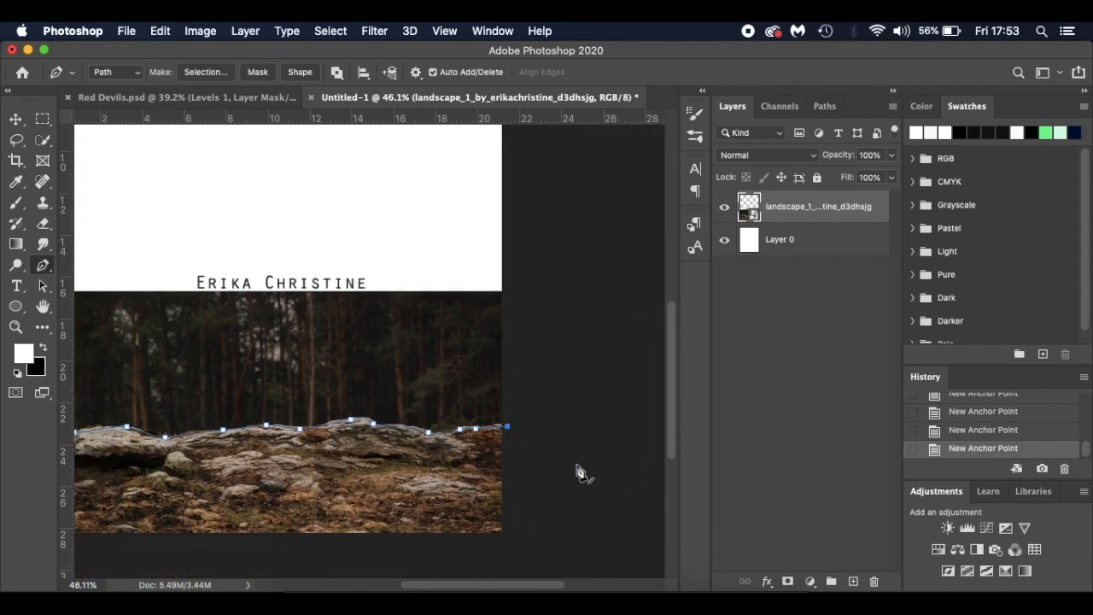
# Close the path around the ground below the canvas and apply it as a vector mask on the landscape layer.
pyautogui.hscroll(-4, 589, 478)
pyautogui.click(608, 493)
pyautogui.click(138, 488)
pyautogui.click(153, 372)
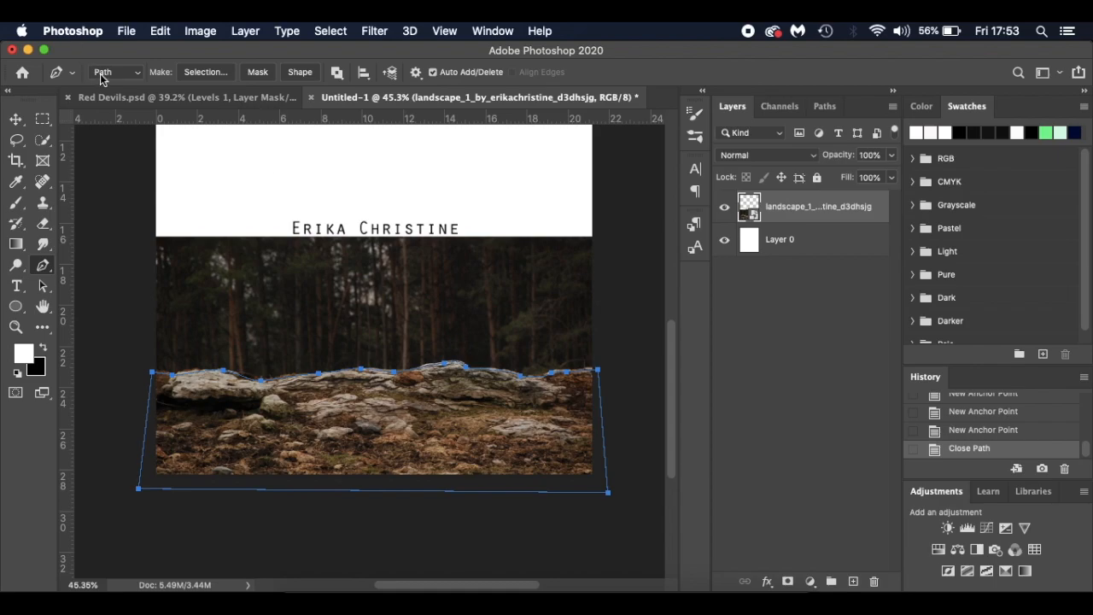
pyautogui.click(259, 72)
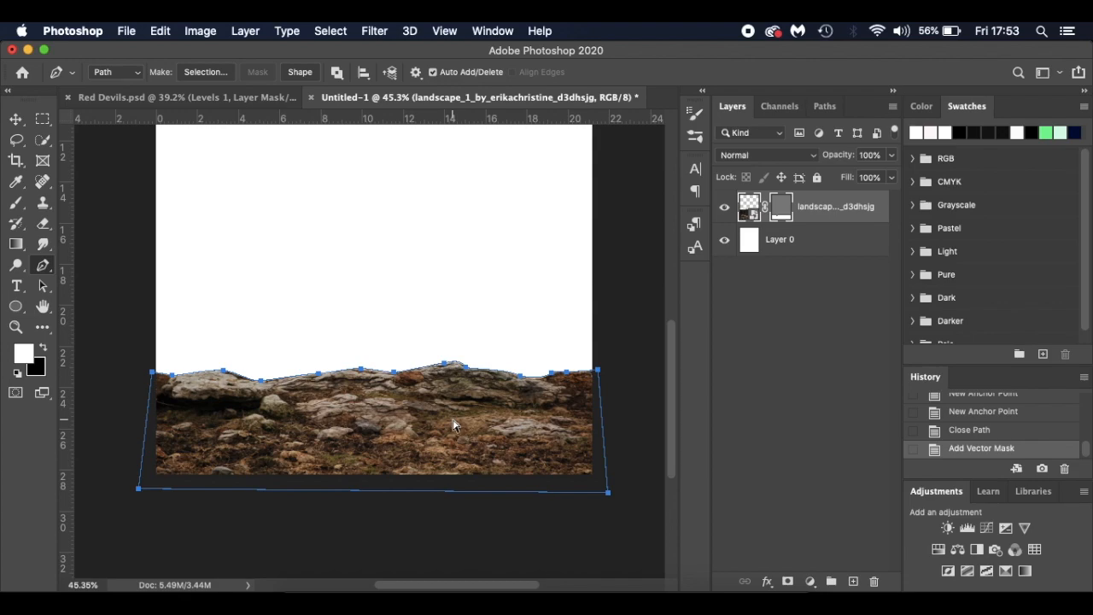
pyautogui.press('Escape')
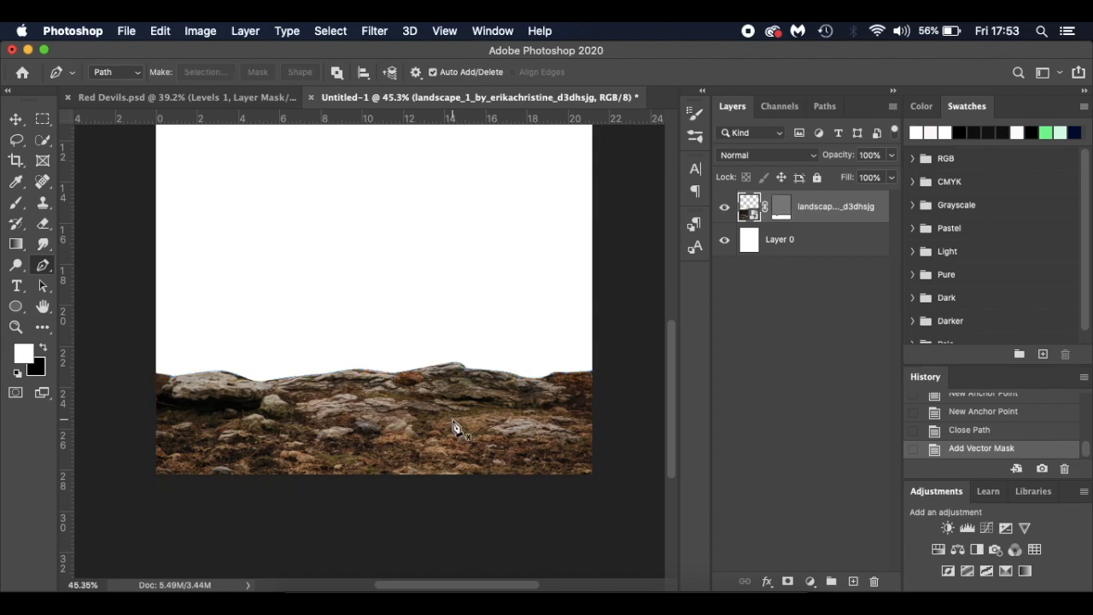
# Place the stormy_sky_3 image between the white Layer 0 and the landscape layer.
pyautogui.scroll(1, 419, 361)
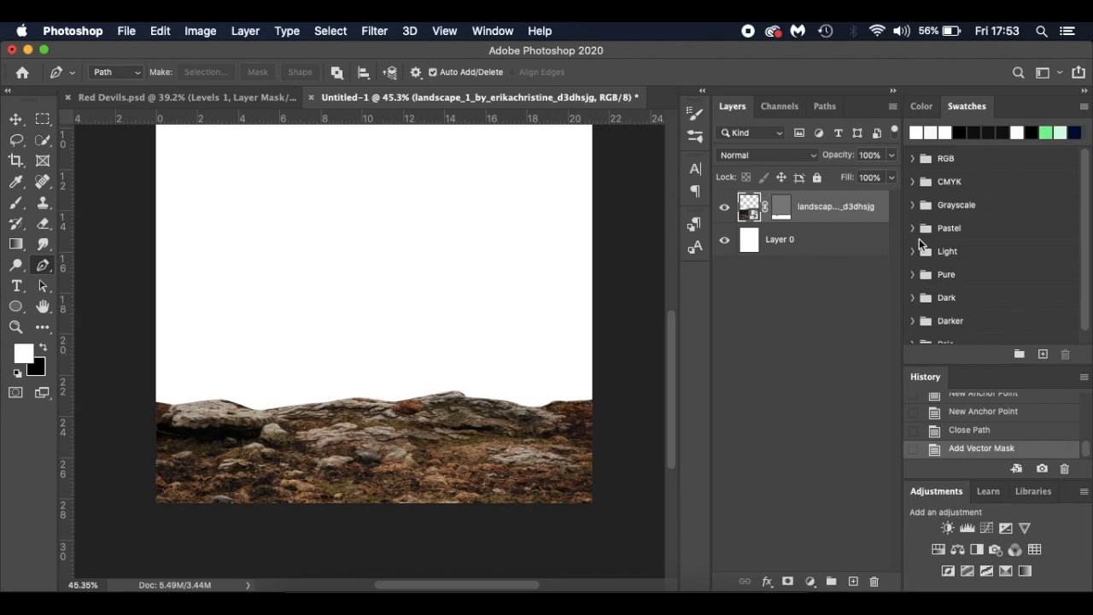
pyautogui.click(844, 242)
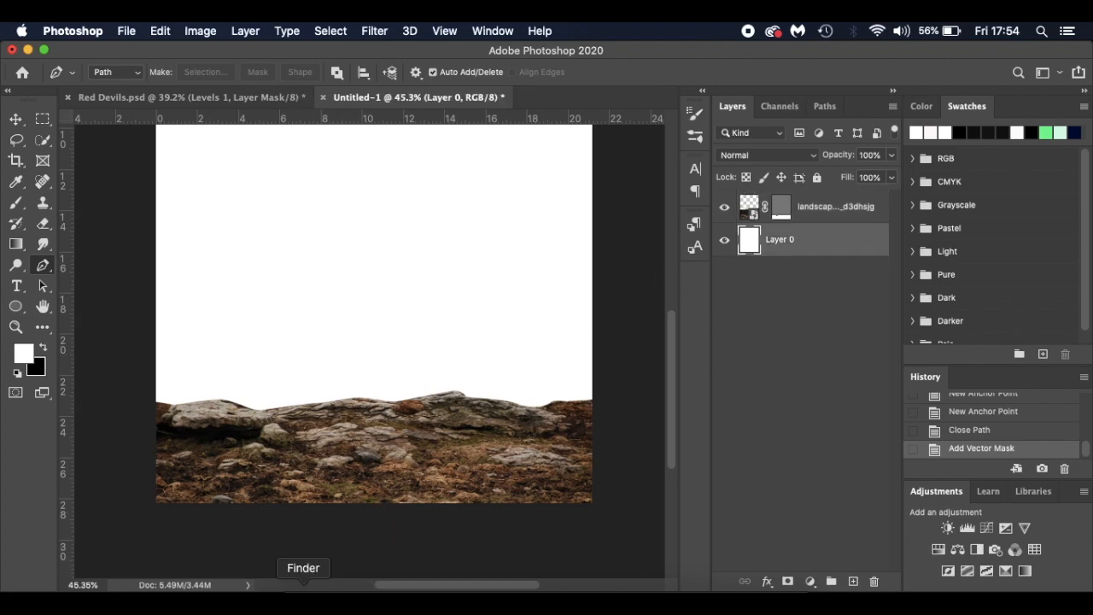
pyautogui.click(303, 596)
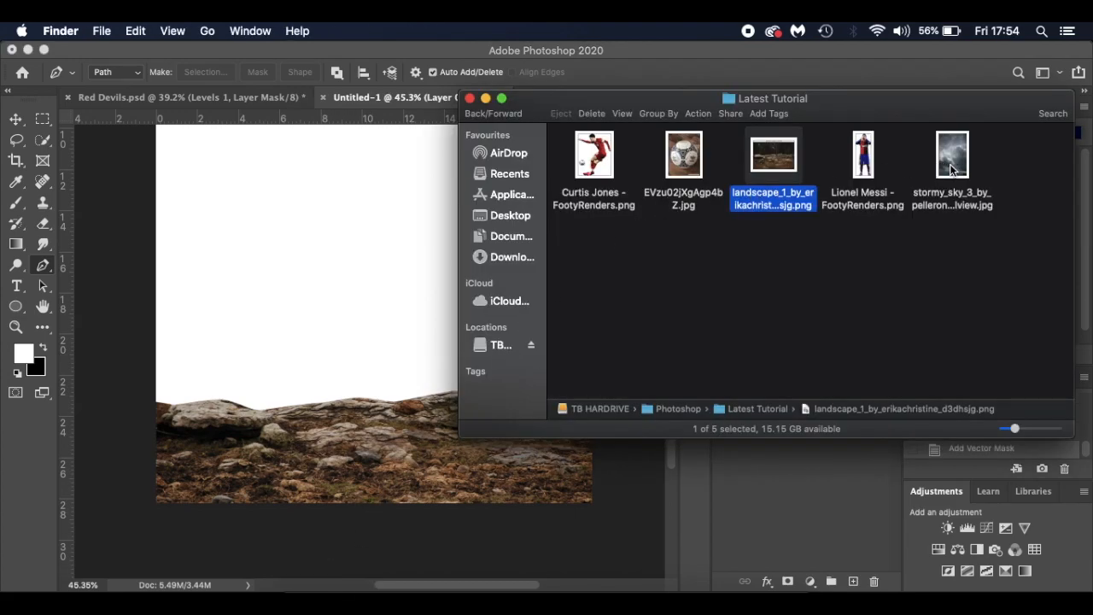
pyautogui.click(952, 162)
pyautogui.moveTo(952, 168); pyautogui.dragTo(295, 304)
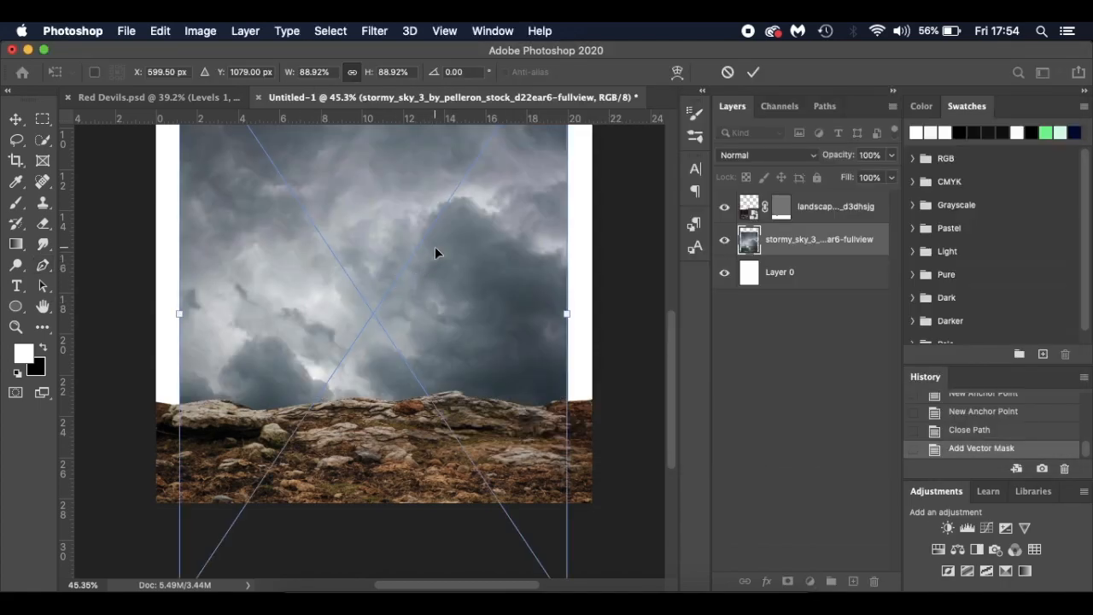
pyautogui.scroll(-5, 434, 248)
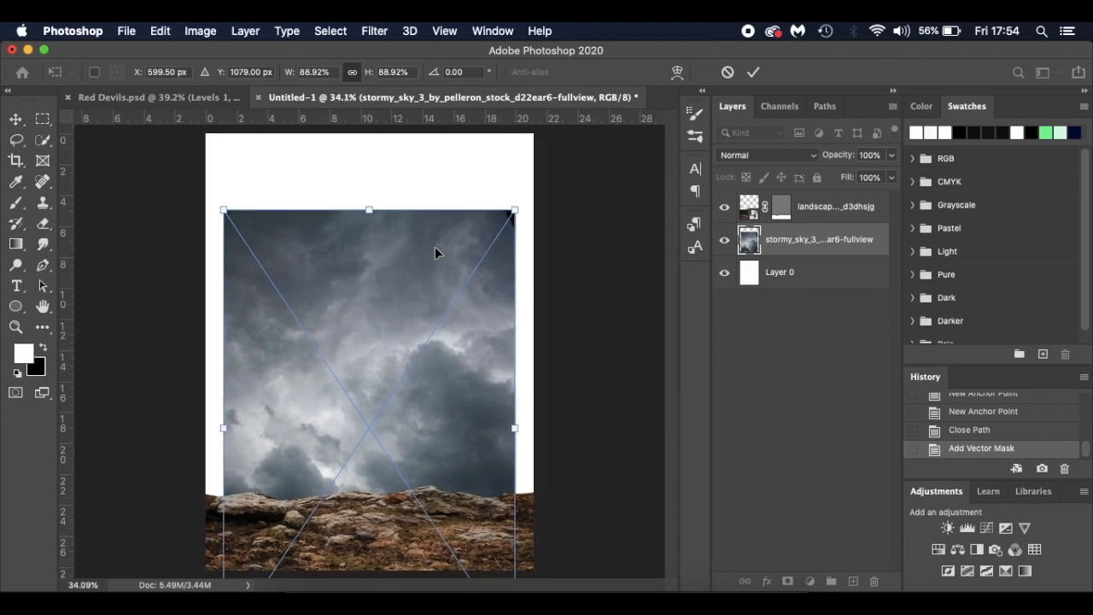
# Enlarge and reposition the stormy sky image so it covers the whole canvas area above the rocks.
pyautogui.moveTo(415, 313); pyautogui.dragTo(387, 218)
pyautogui.moveTo(483, 544); pyautogui.dragTo(525, 606)
pyautogui.moveTo(398, 363); pyautogui.dragTo(422, 295)
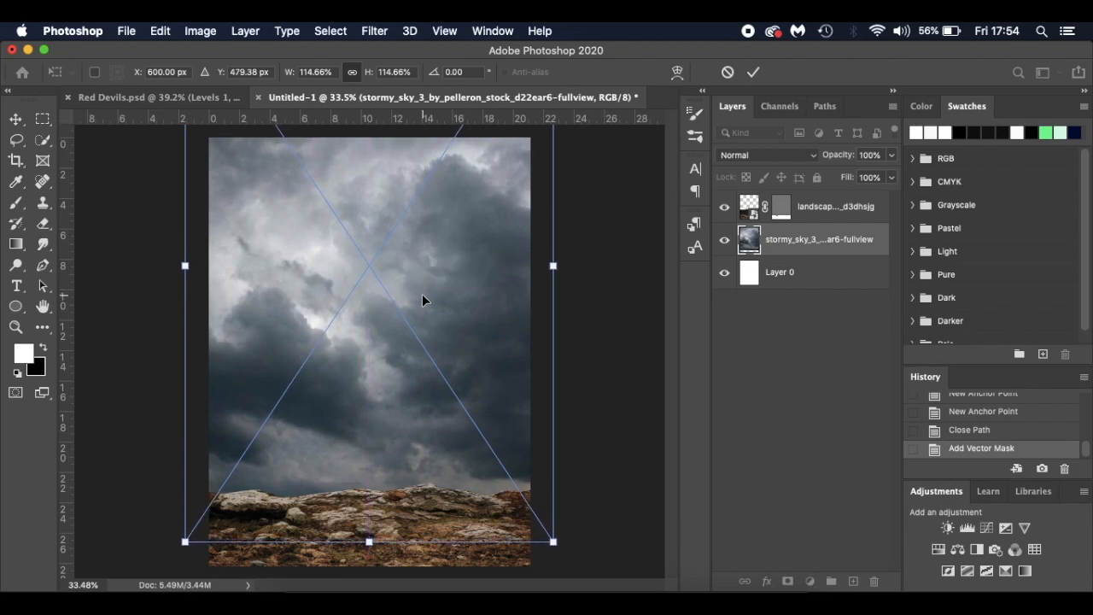
pyautogui.scroll(-2, 422, 294)
pyautogui.moveTo(483, 127); pyautogui.dragTo(477, 146)
pyautogui.press('Down')
pyautogui.press('Down')
pyautogui.press('Down')
pyautogui.press('Return')
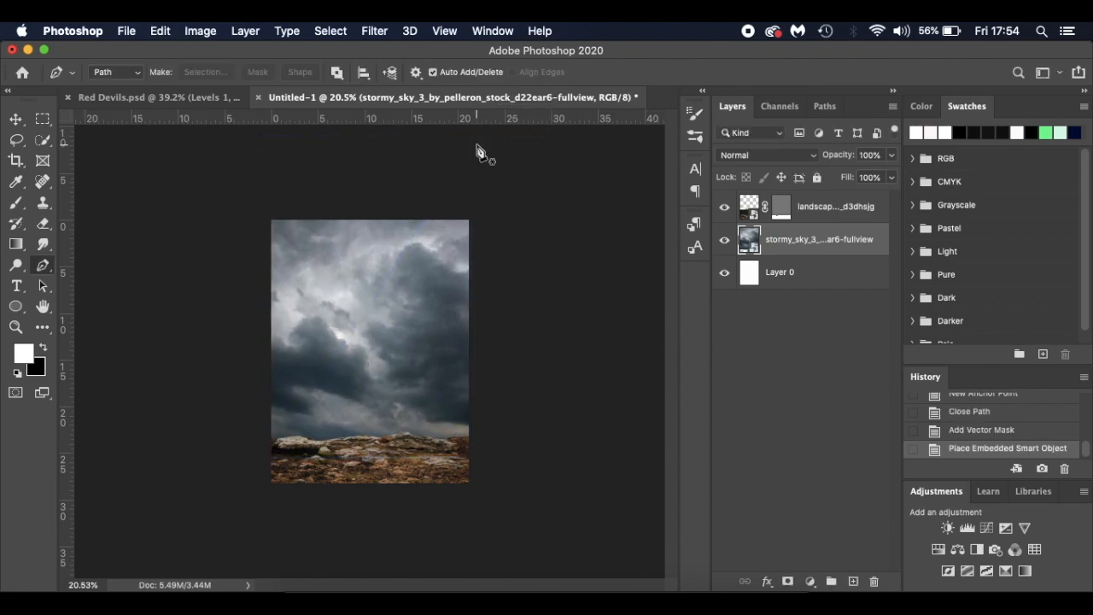
# Place the Lionel Messi - FootyRenders cut-out above the landscape layer.
pyautogui.press('super+plus')
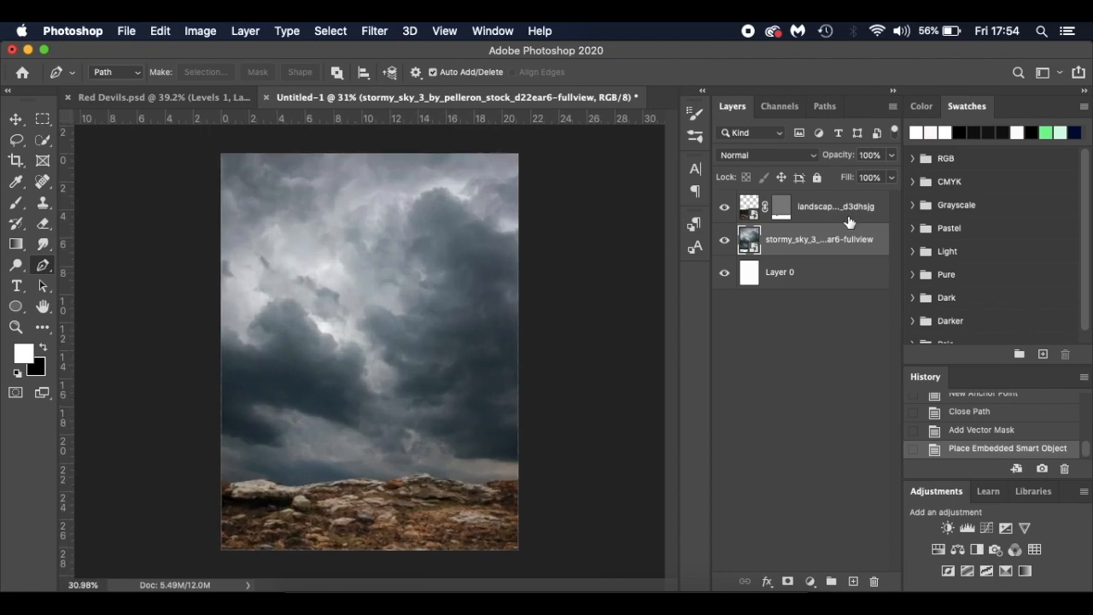
pyautogui.click(881, 211)
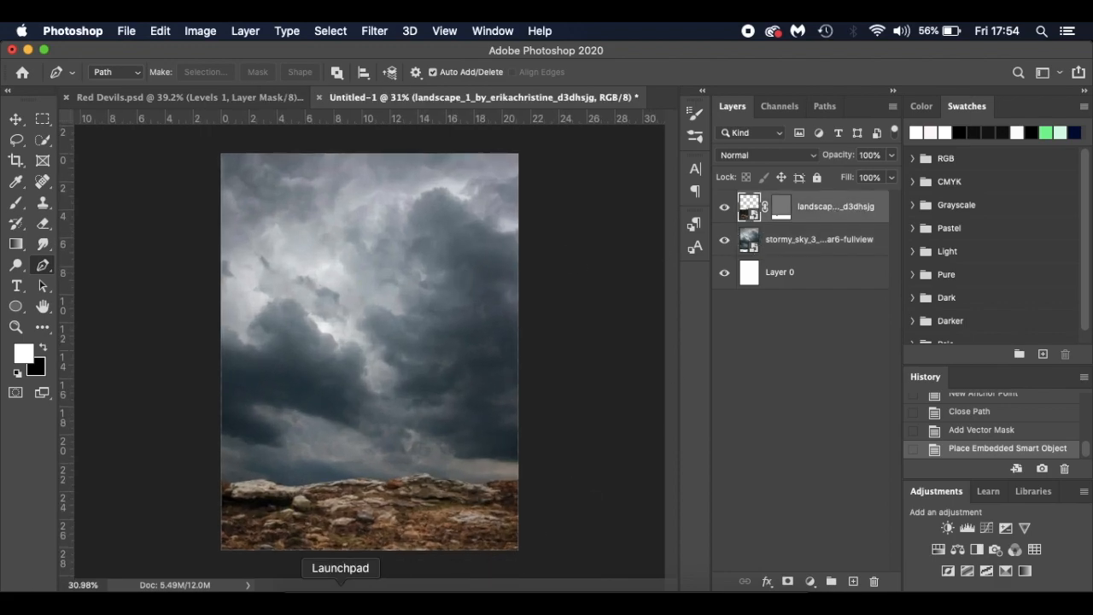
pyautogui.click(305, 602)
pyautogui.moveTo(865, 155); pyautogui.dragTo(352, 333)
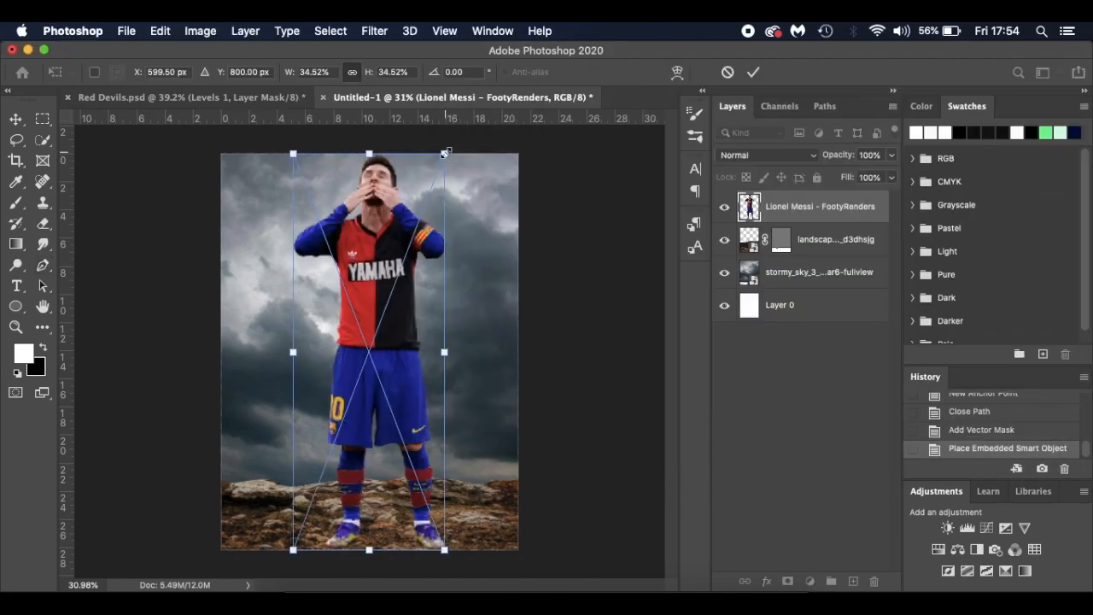
# Scale the player cut-out to about 21% and stand it on the rocks at about X 612 px, Y 942 px.
pyautogui.moveTo(444, 154); pyautogui.dragTo(398, 224)
pyautogui.press('super+plus')
pyautogui.press('super+plus')
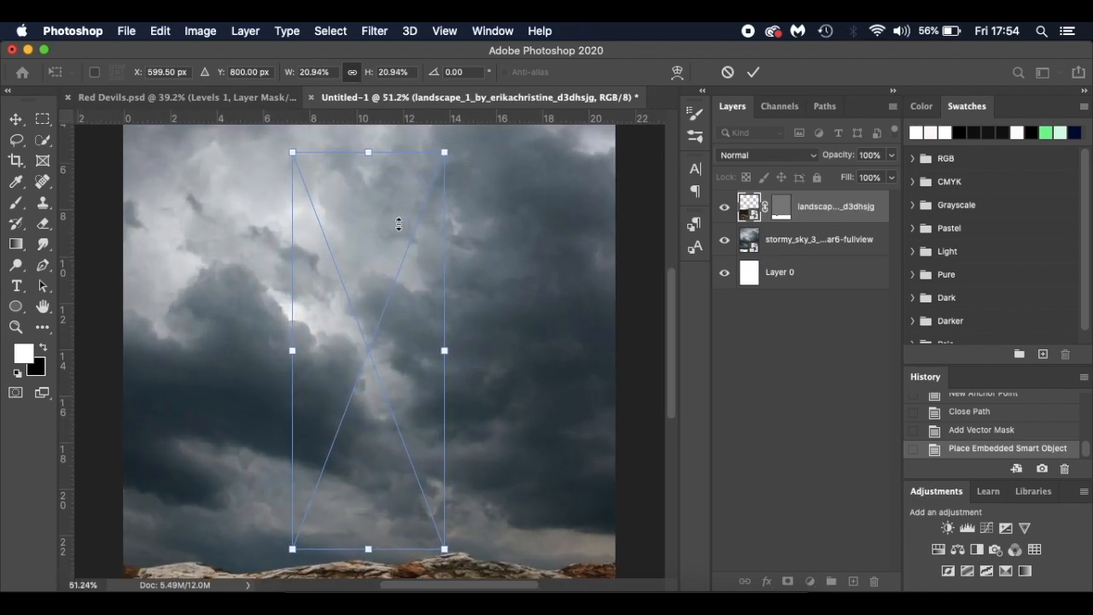
pyautogui.moveTo(403, 271); pyautogui.dragTo(399, 309)
pyautogui.scroll(-5, 398, 306)
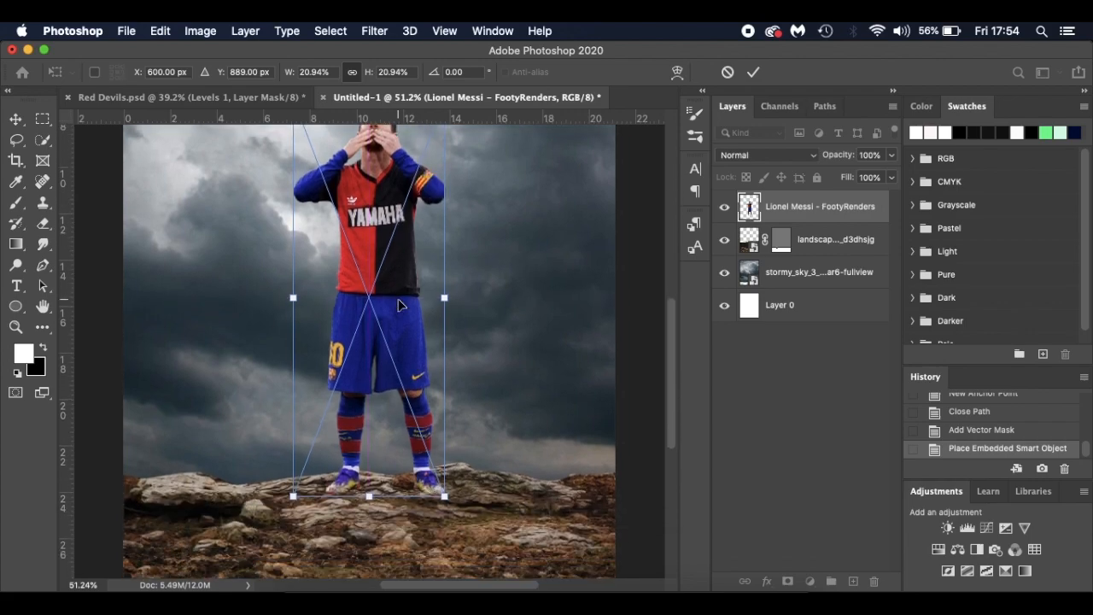
pyautogui.moveTo(395, 254); pyautogui.dragTo(395, 269)
pyautogui.moveTo(396, 276); pyautogui.dragTo(397, 275)
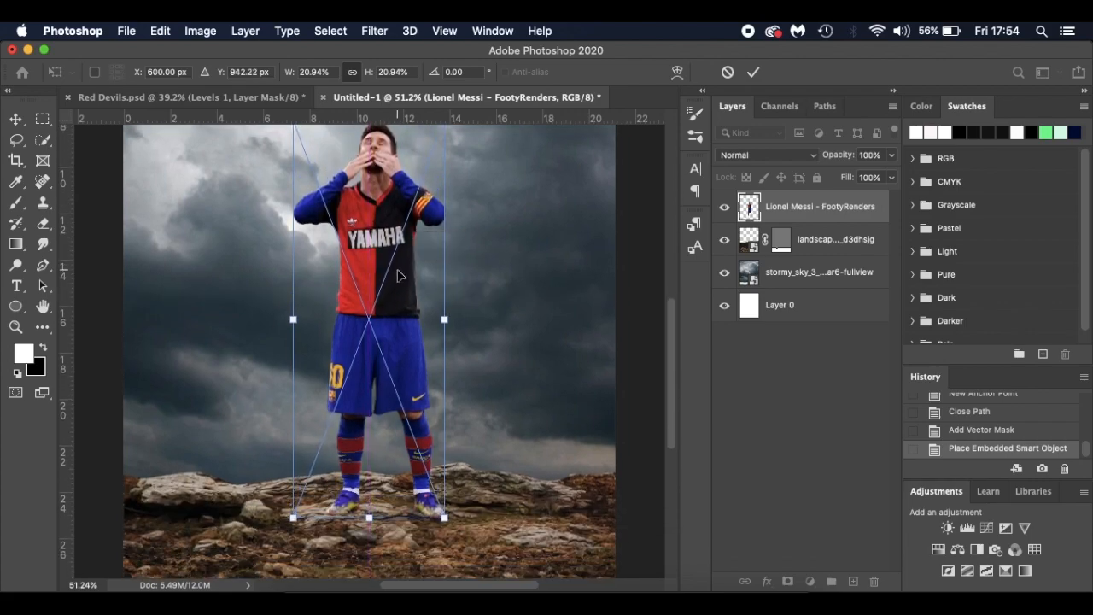
pyautogui.press('super+0')
pyautogui.press('Right')
pyautogui.press('Right')
pyautogui.press('Right')
pyautogui.press('Right')
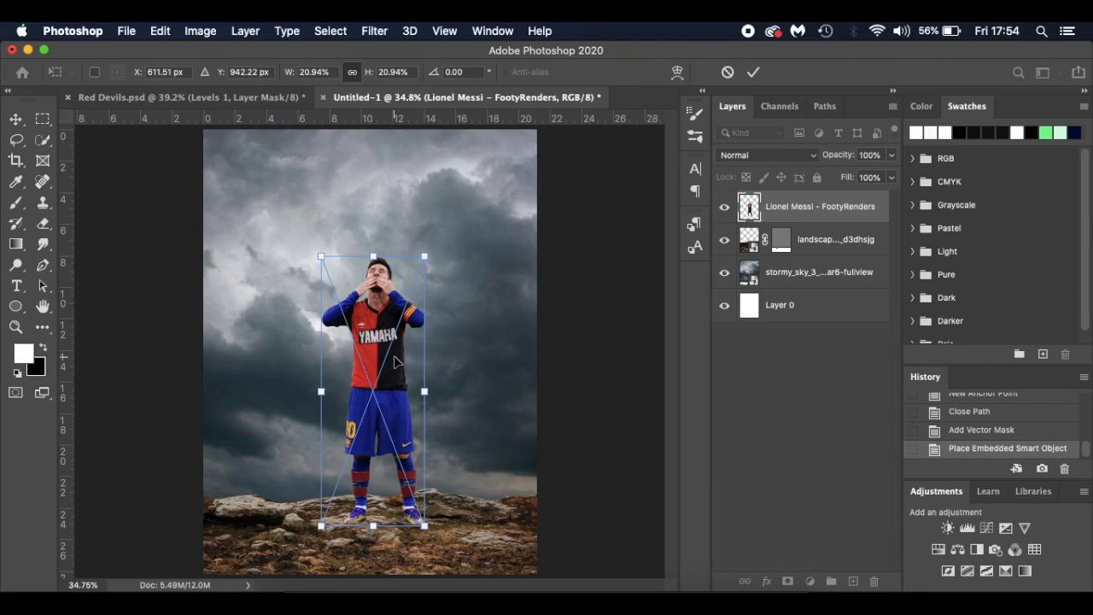
pyautogui.press('Return')
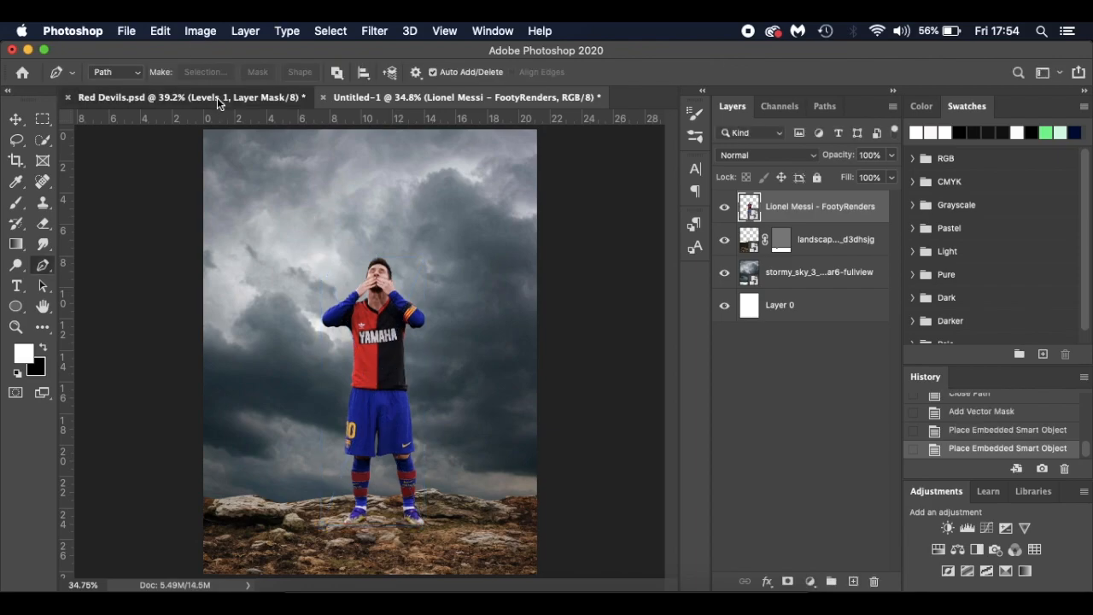
pyautogui.click(224, 97)
pyautogui.click(410, 97)
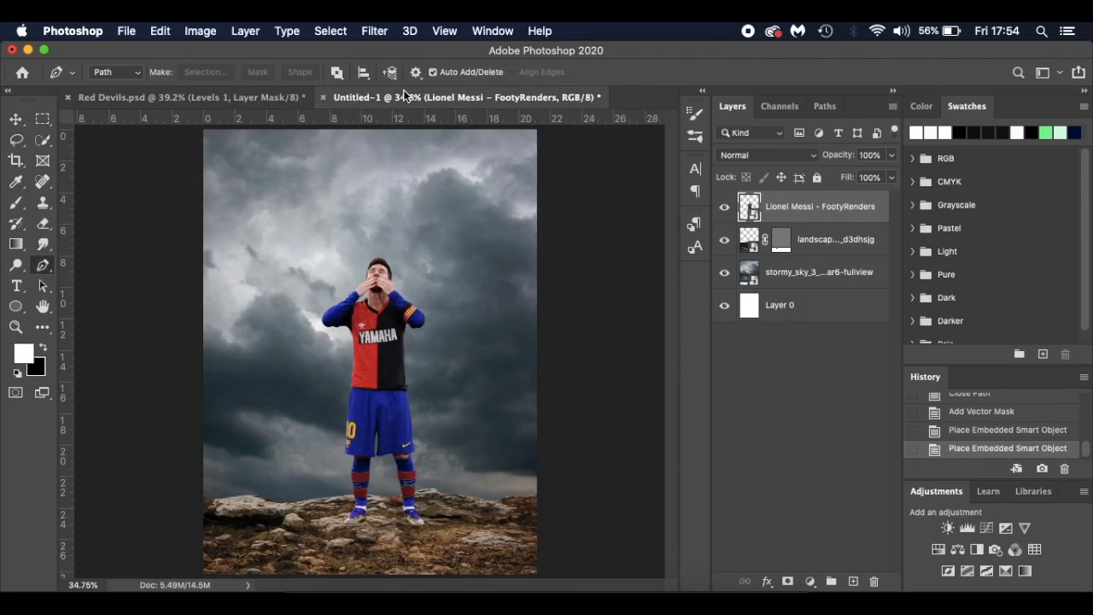
pyautogui.click(385, 346)
pyautogui.press('super+z')
# Enlarge the player cut-out to about 24% and nudge it up to about Y 867 px so the feet stand on the rocks.
pyautogui.press('super+t')
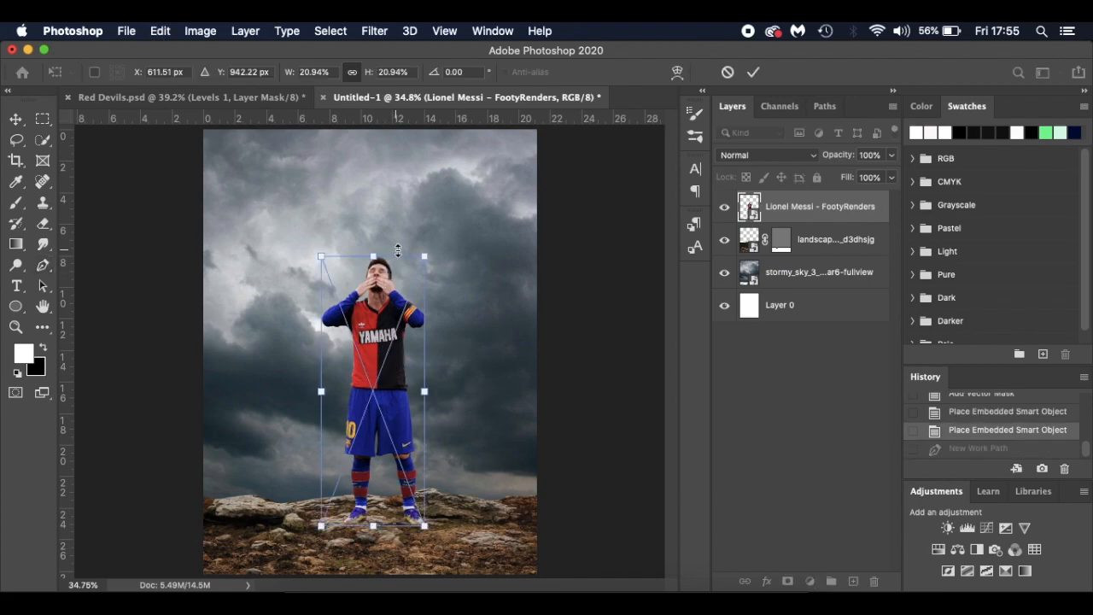
pyautogui.moveTo(427, 256)
pyautogui.mouseDown()
pyautogui.moveTo(436, 223)
pyautogui.moveTo(432, 236)
pyautogui.mouseUp()
pyautogui.press('Up')
pyautogui.press('Up')
pyautogui.press('Up')
pyautogui.press('Up')
pyautogui.press('Up')
pyautogui.press('Up')
pyautogui.press('Up')
pyautogui.press('Up')
pyautogui.press('Up')
pyautogui.press('Up')
pyautogui.press('Up')
pyautogui.press('Up')
pyautogui.press('Up')
pyautogui.press('Up')
pyautogui.press('Up')
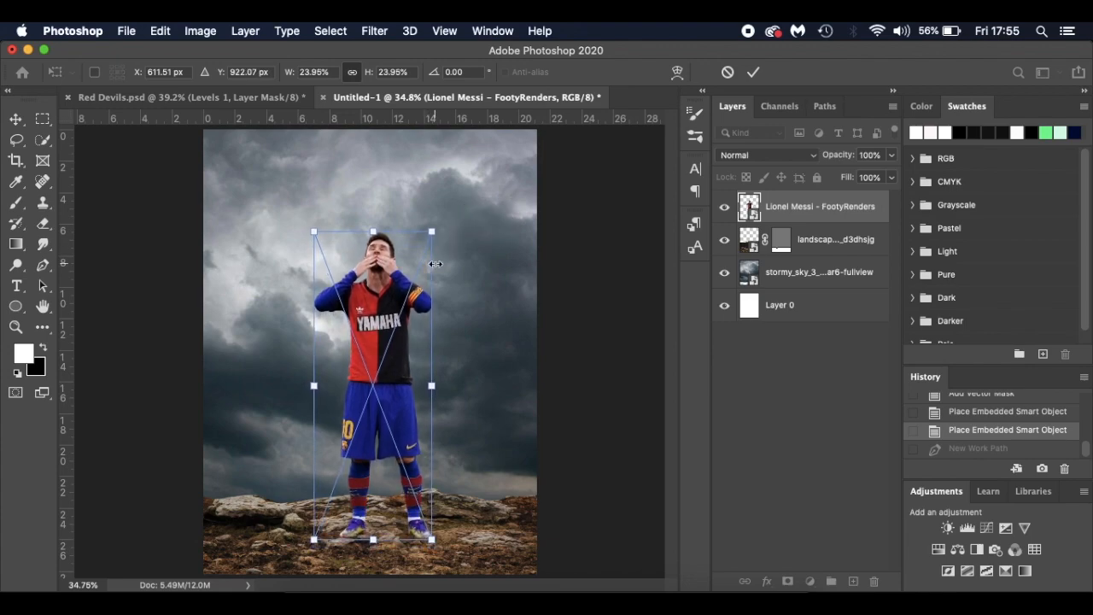
pyautogui.press('Up')
pyautogui.press('Up')
pyautogui.press('Up')
pyautogui.press('Up')
pyautogui.press('Up')
pyautogui.press('Up')
pyautogui.press('Up')
pyautogui.press('Up')
pyautogui.press('Up')
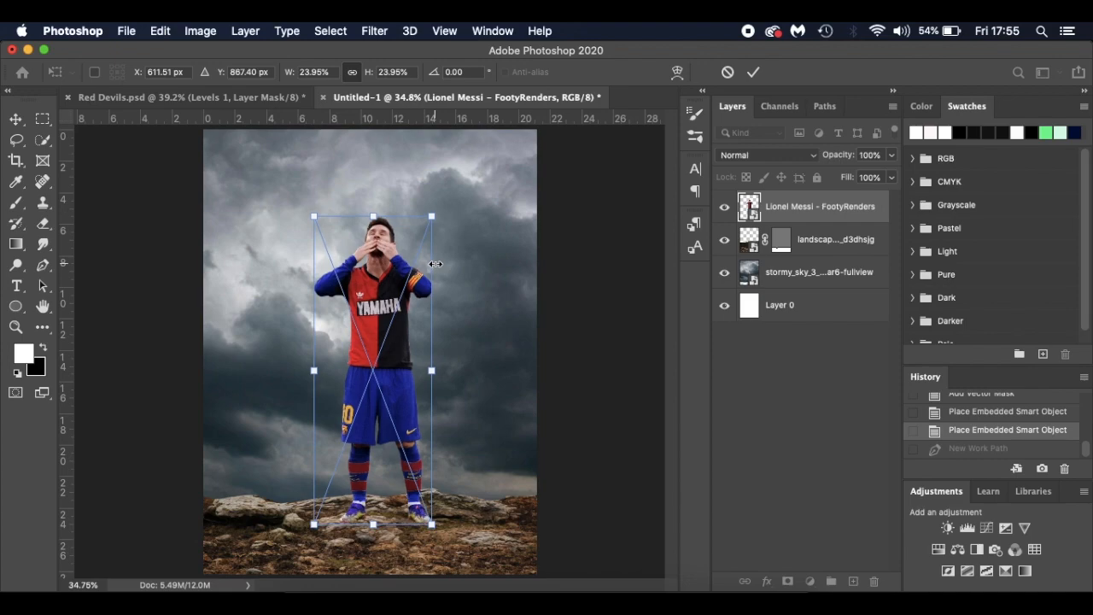
pyautogui.press('Return')
# Place the Azteca football image between the stormy sky and landscape layers at its fitted size.
pyautogui.press('p')
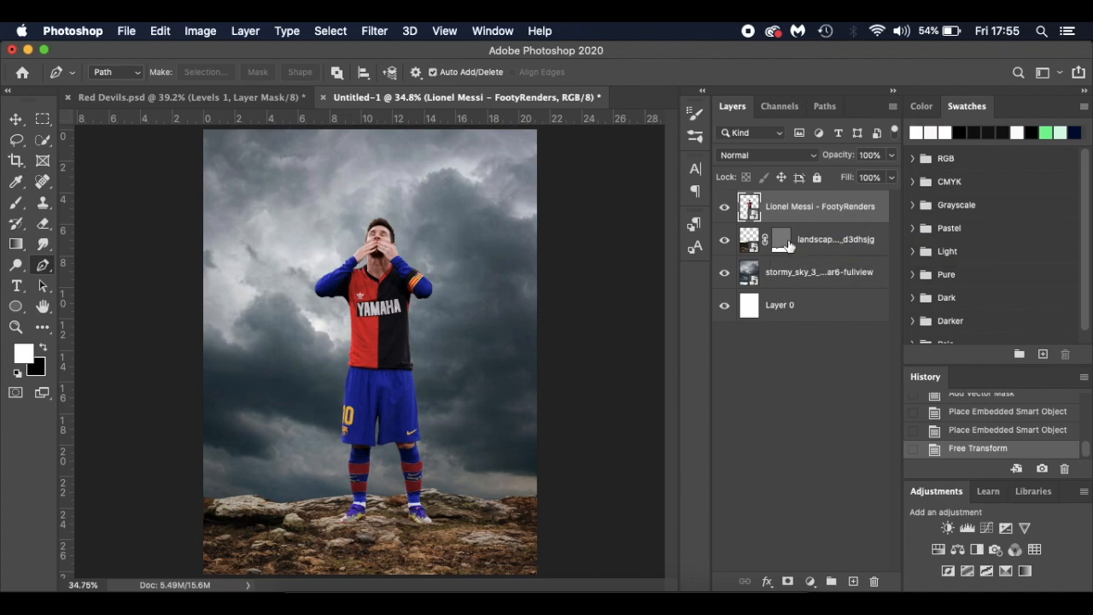
pyautogui.click(867, 239)
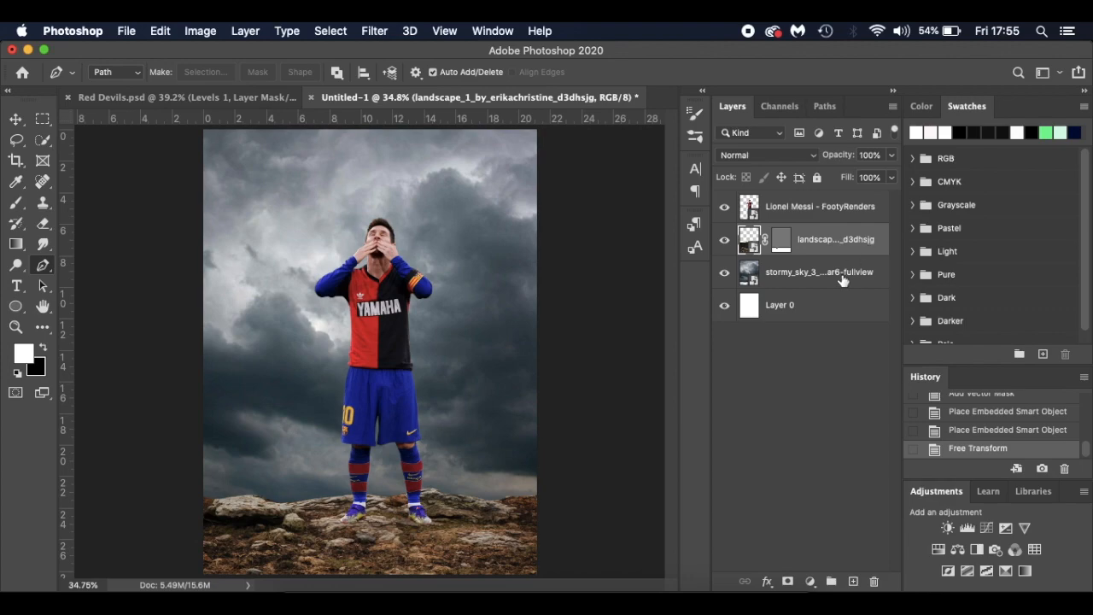
pyautogui.click(844, 274)
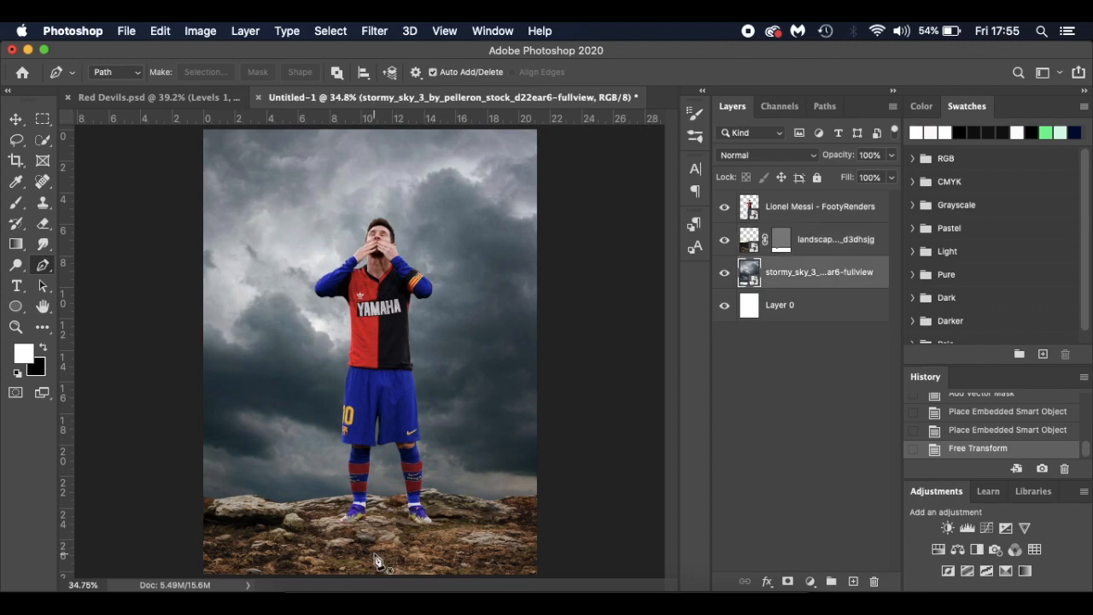
pyautogui.click(303, 597)
pyautogui.click(683, 158)
pyautogui.moveTo(683, 158); pyautogui.dragTo(346, 319)
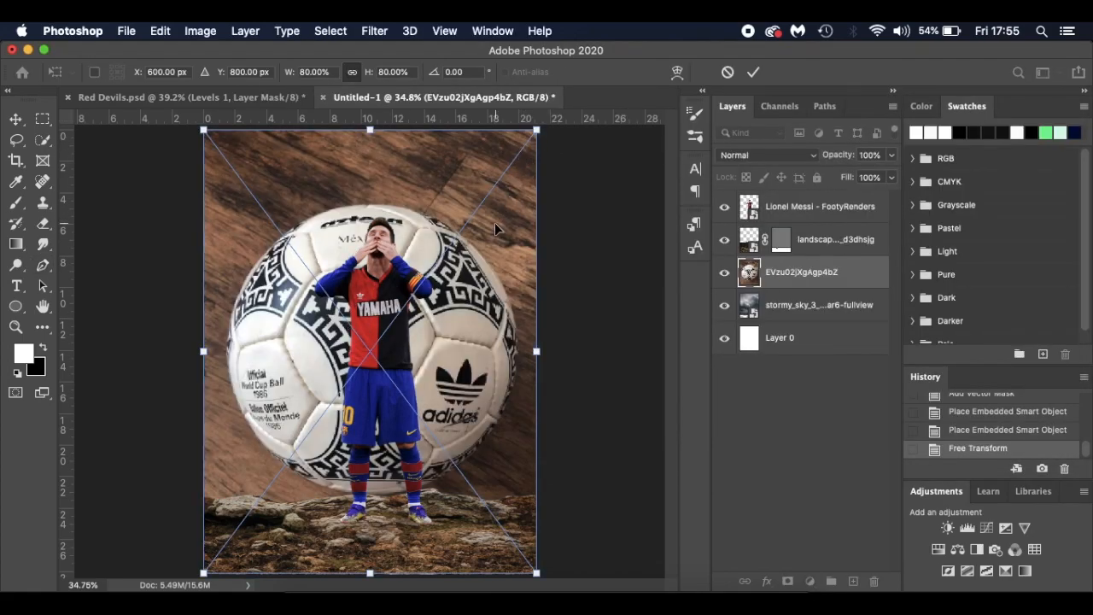
pyautogui.press('Return')
pyautogui.press('p')
# Hide the player layer and draw a circular Ellipse path about 833 px wide over the football.
pyautogui.click(724, 206)
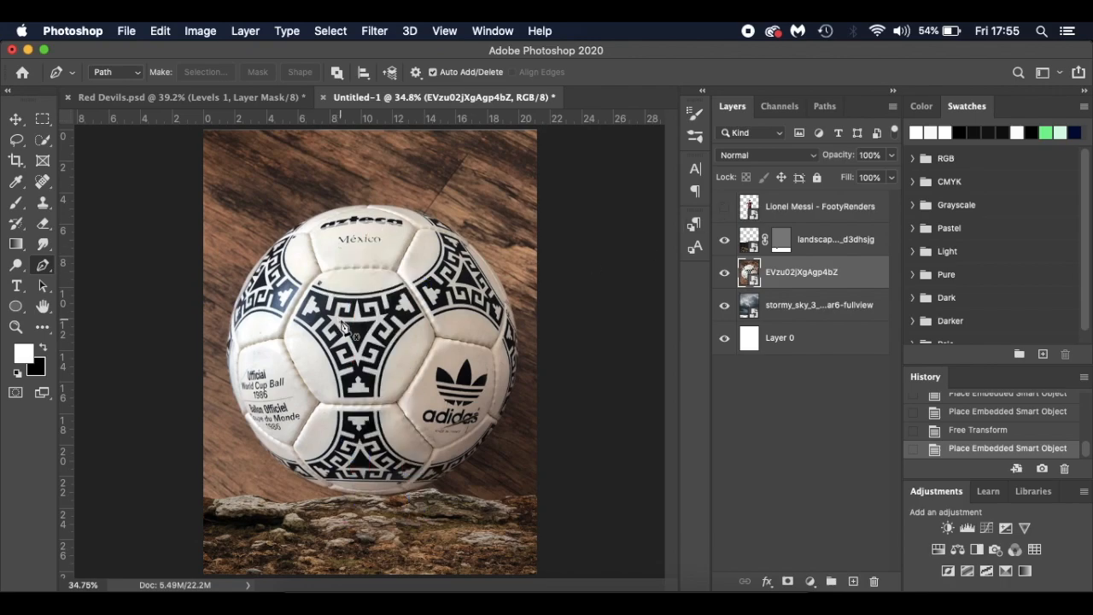
pyautogui.click(15, 308)
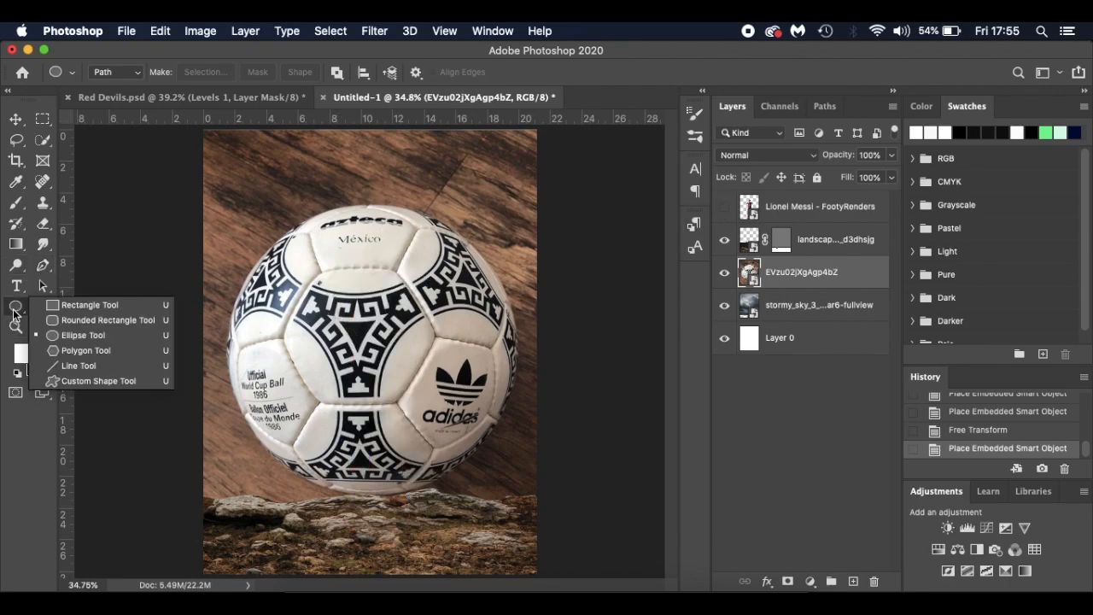
pyautogui.click(93, 337)
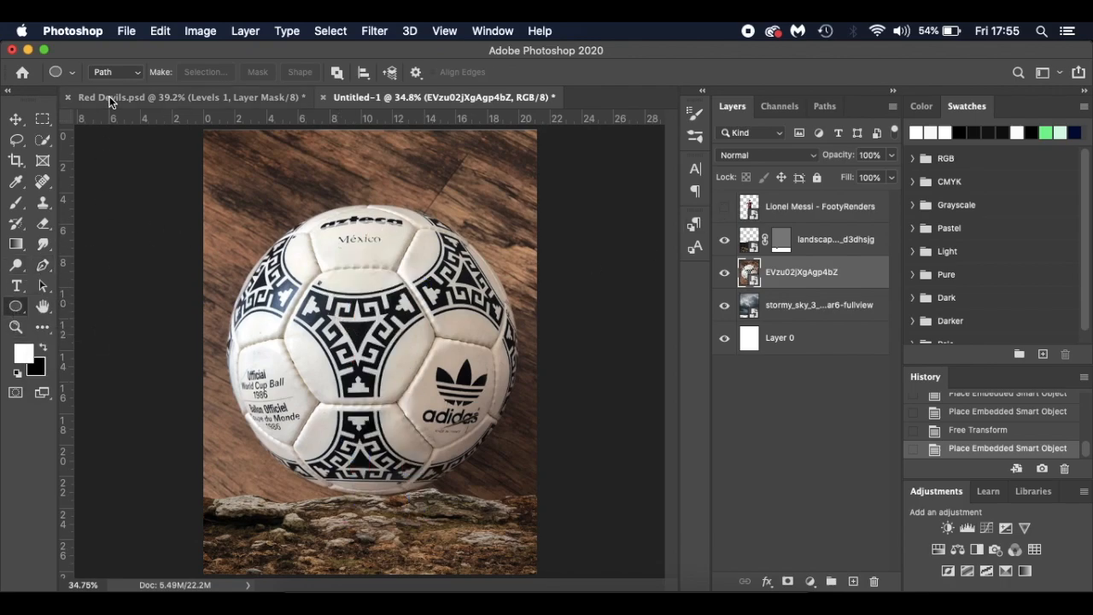
pyautogui.moveTo(275, 253); pyautogui.dragTo(527, 481)
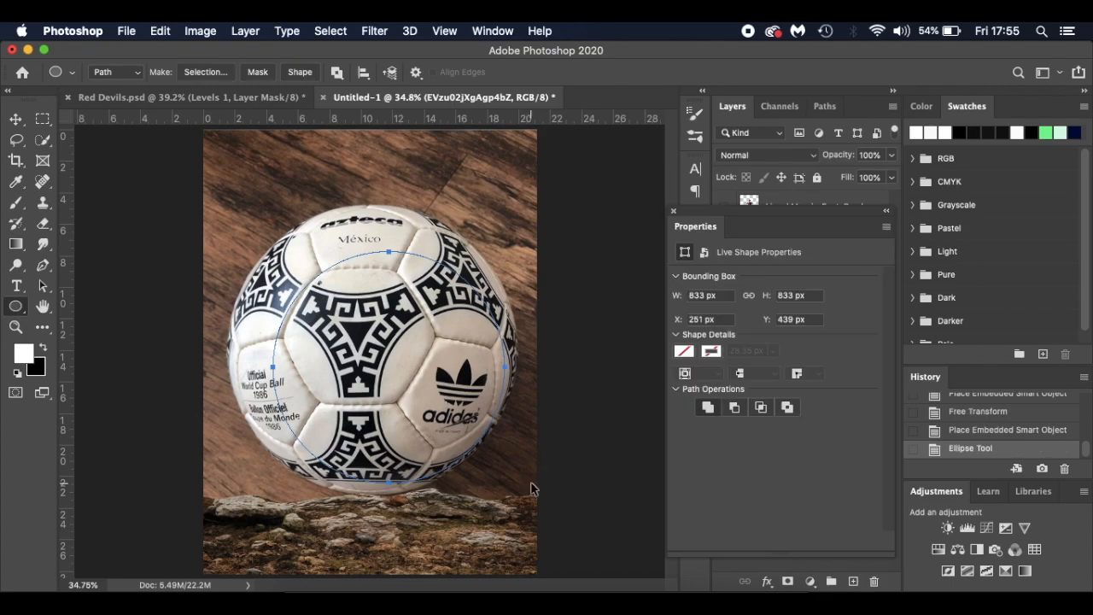
# Scale and reposition the circular path to about 1022 px across so it follows the football's outline.
pyautogui.press('super+t')
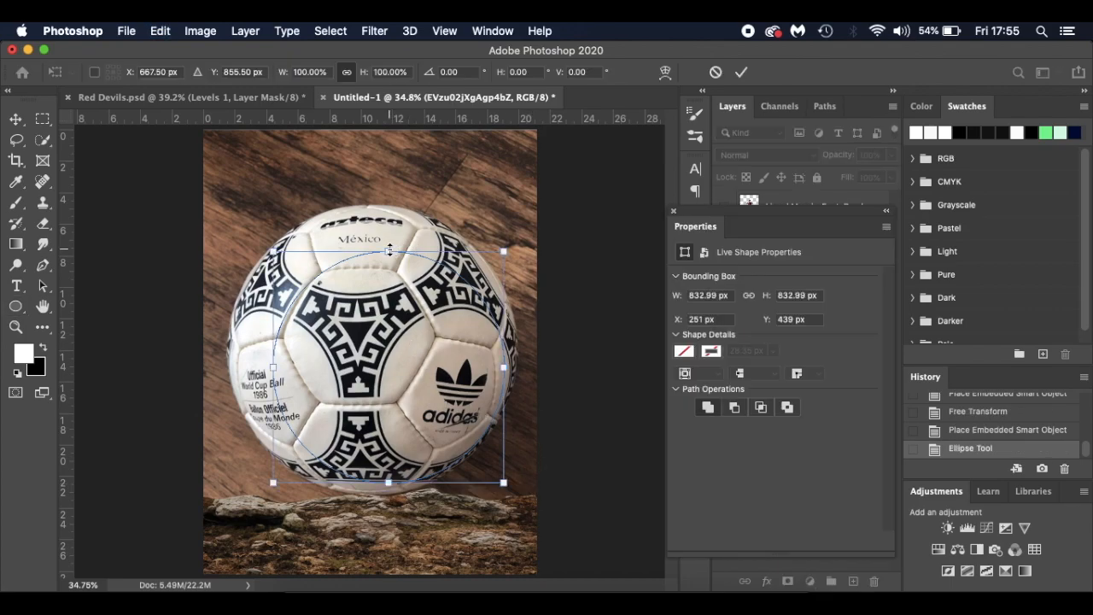
pyautogui.moveTo(389, 251); pyautogui.dragTo(389, 237)
pyautogui.moveTo(394, 338); pyautogui.dragTo(377, 329)
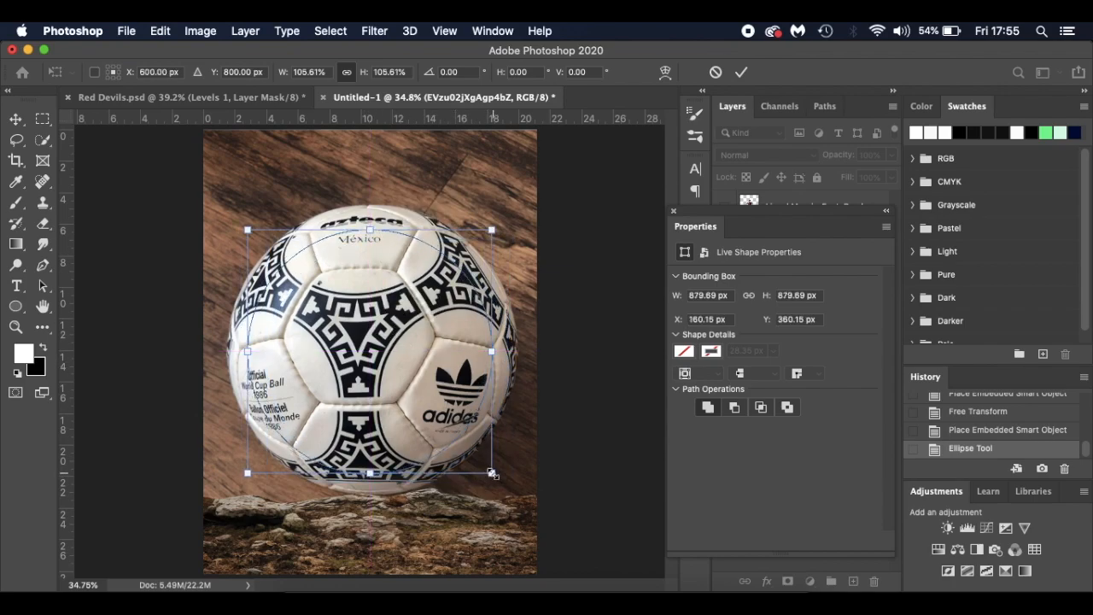
pyautogui.moveTo(492, 473); pyautogui.dragTo(509, 487)
pyautogui.moveTo(247, 230); pyautogui.dragTo(229, 212)
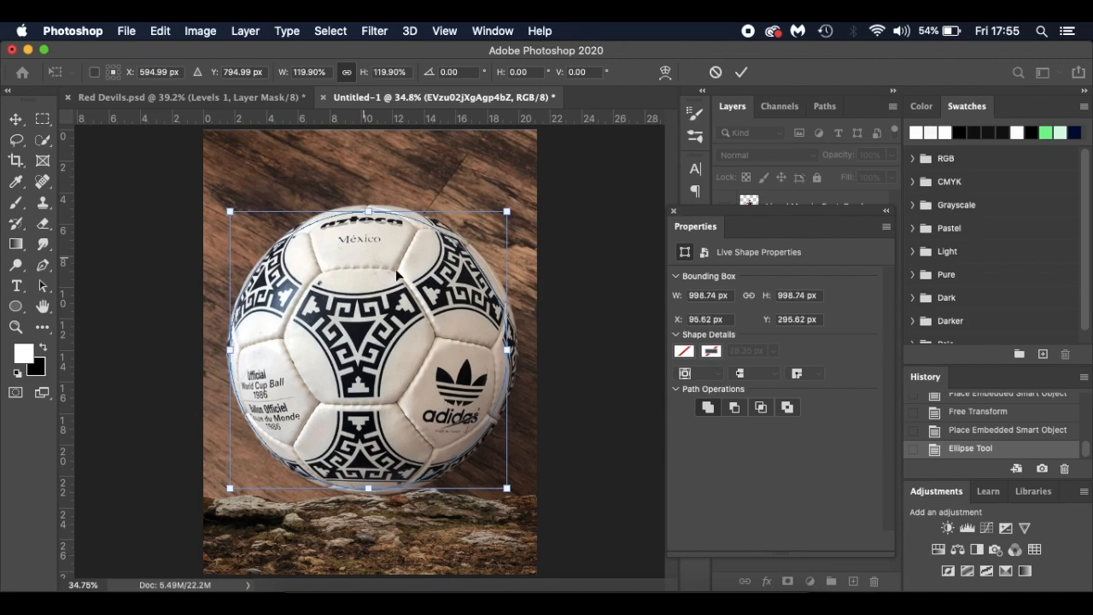
pyautogui.moveTo(506, 348); pyautogui.dragTo(514, 349)
pyautogui.press('Return')
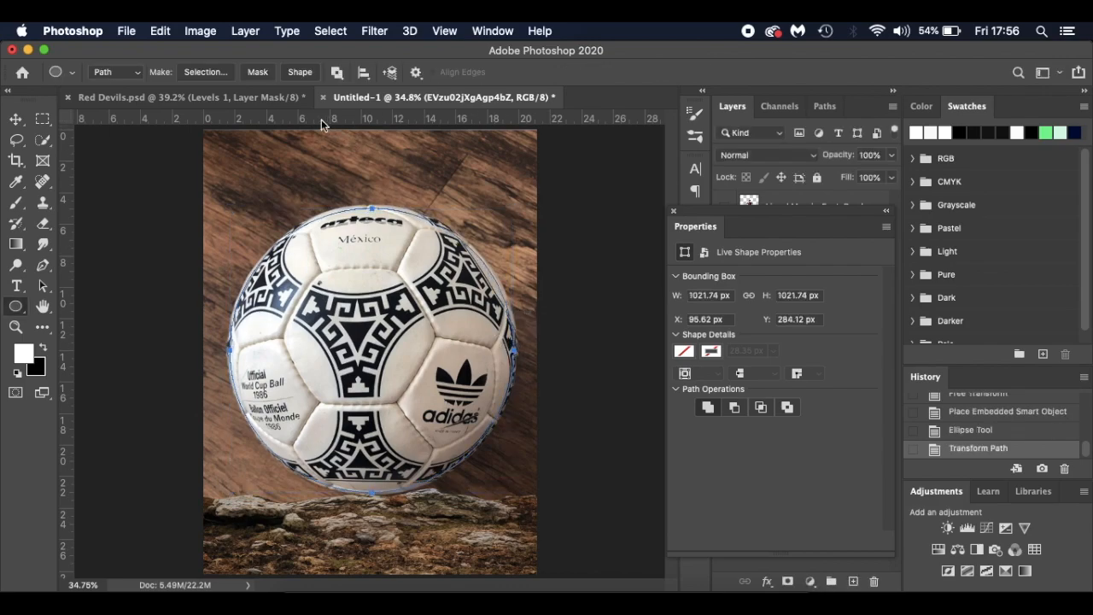
# Apply the circular path as a vector mask on the football layer and show the player layer again.
pyautogui.click(252, 72)
pyautogui.press('Return')
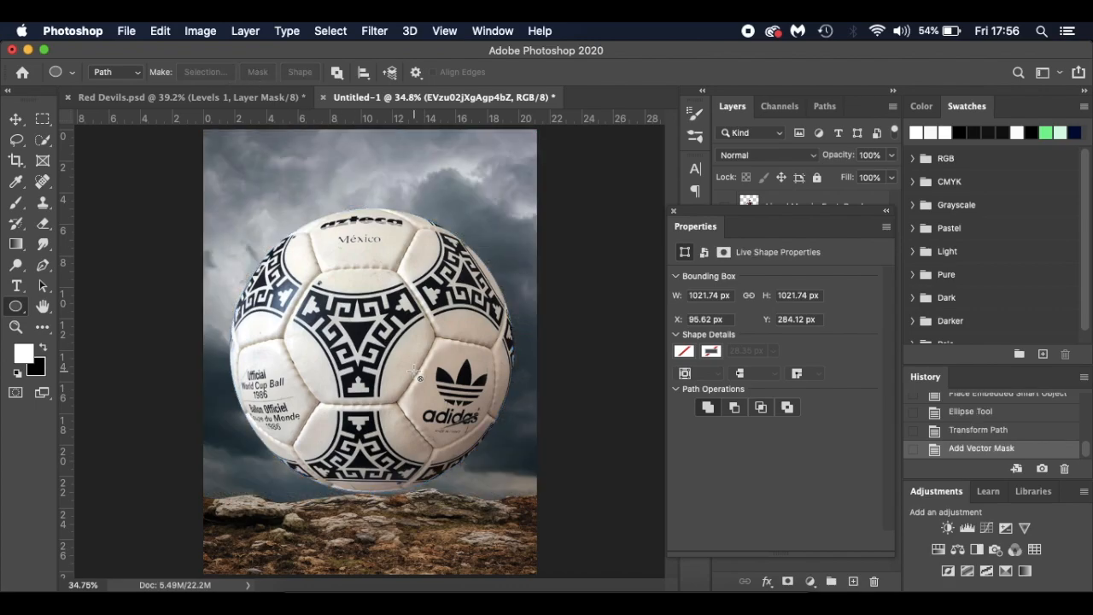
pyautogui.click(673, 215)
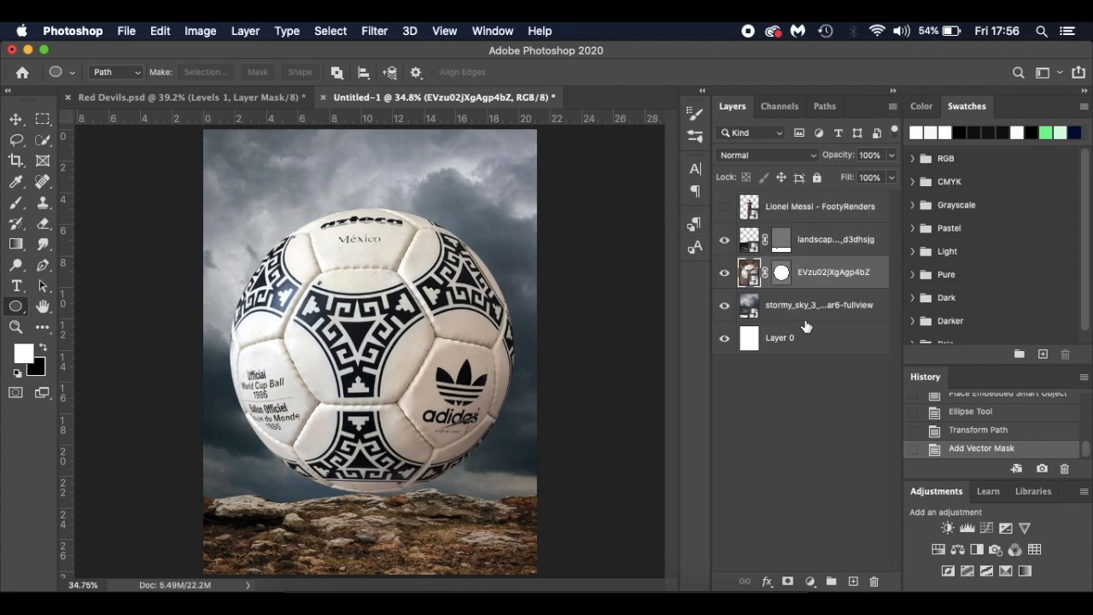
pyautogui.click(725, 207)
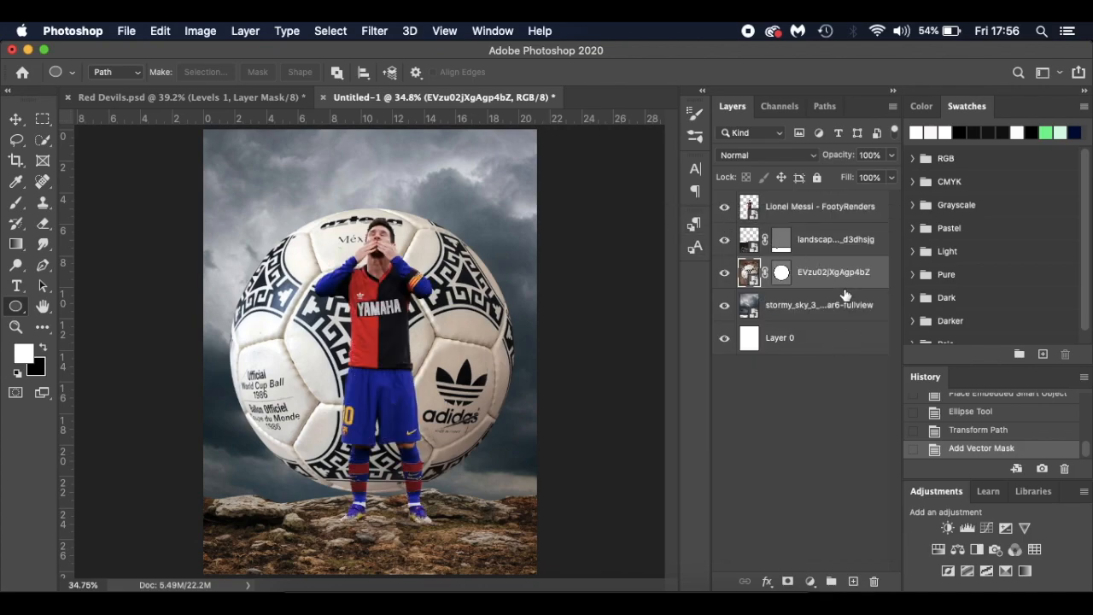
# Scale the masked football to about 60% and move it up behind the player's head and torso.
pyautogui.press('super+t')
pyautogui.moveTo(539, 131); pyautogui.dragTo(479, 188)
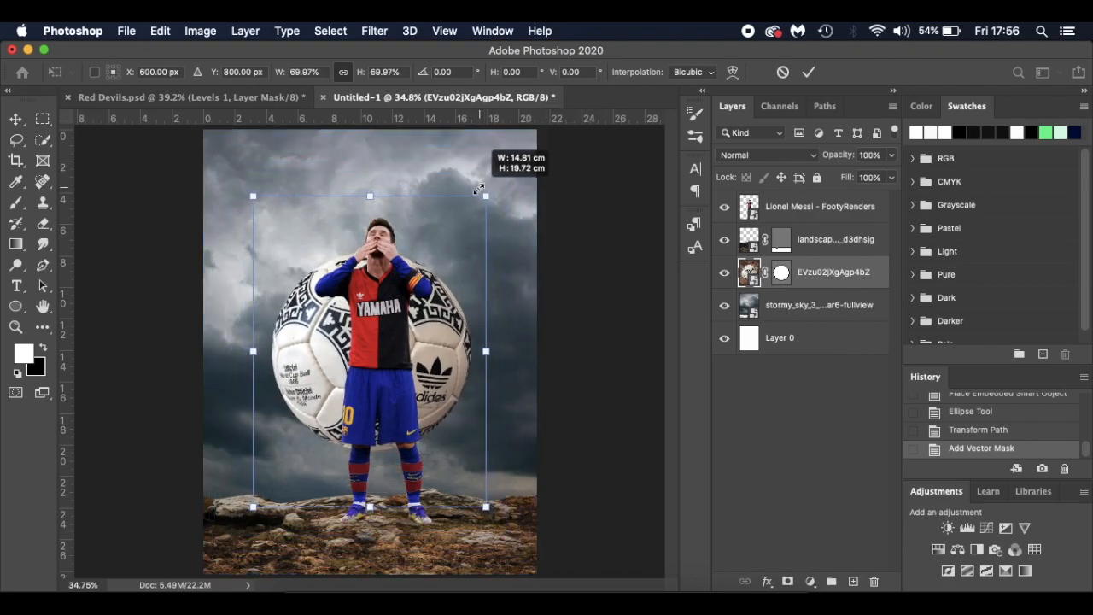
pyautogui.moveTo(441, 383); pyautogui.dragTo(445, 316)
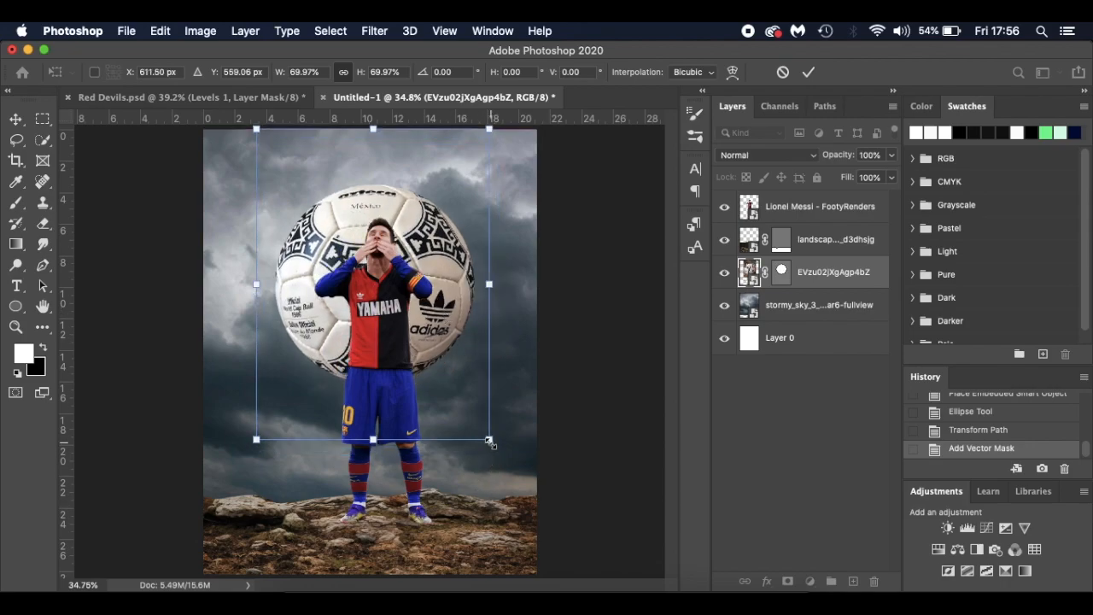
pyautogui.moveTo(490, 442); pyautogui.dragTo(467, 426)
# Nudge the football right and up to about X 635 px, Y 525 px so it sits centred behind the player.
pyautogui.press('Right')
pyautogui.press('Right')
pyautogui.press('Right')
pyautogui.press('Right')
pyautogui.press('Right')
pyautogui.press('Right')
pyautogui.press('Right')
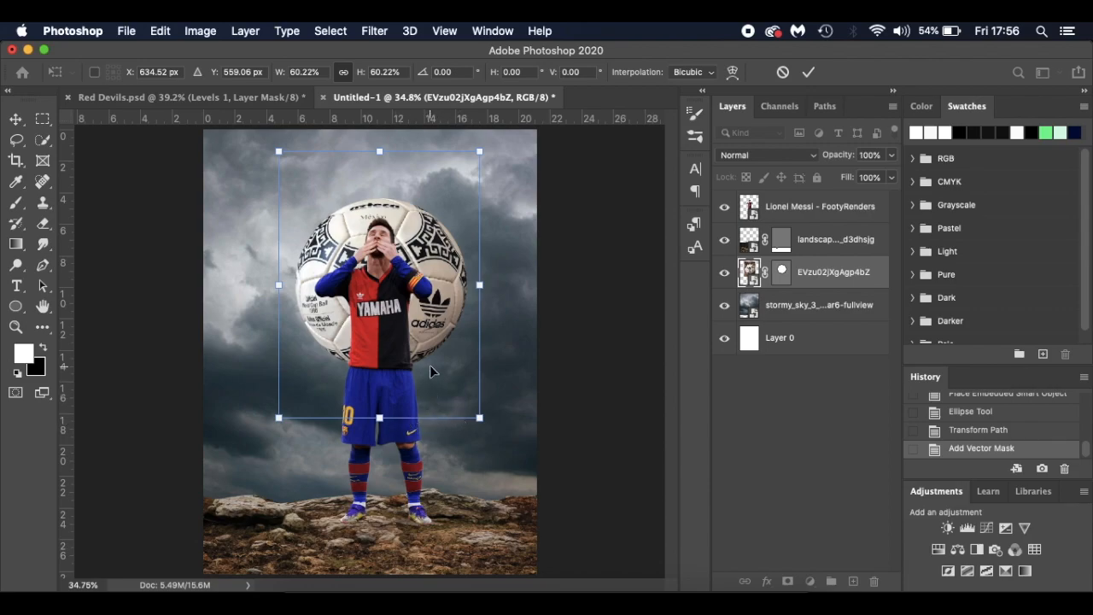
pyautogui.press('Up')
pyautogui.press('Up')
pyautogui.press('Up')
pyautogui.press('Up')
pyautogui.press('Up')
pyautogui.press('Up')
pyautogui.press('Up')
pyautogui.press('Up')
pyautogui.press('Up')
pyautogui.press('Up')
pyautogui.press('Up')
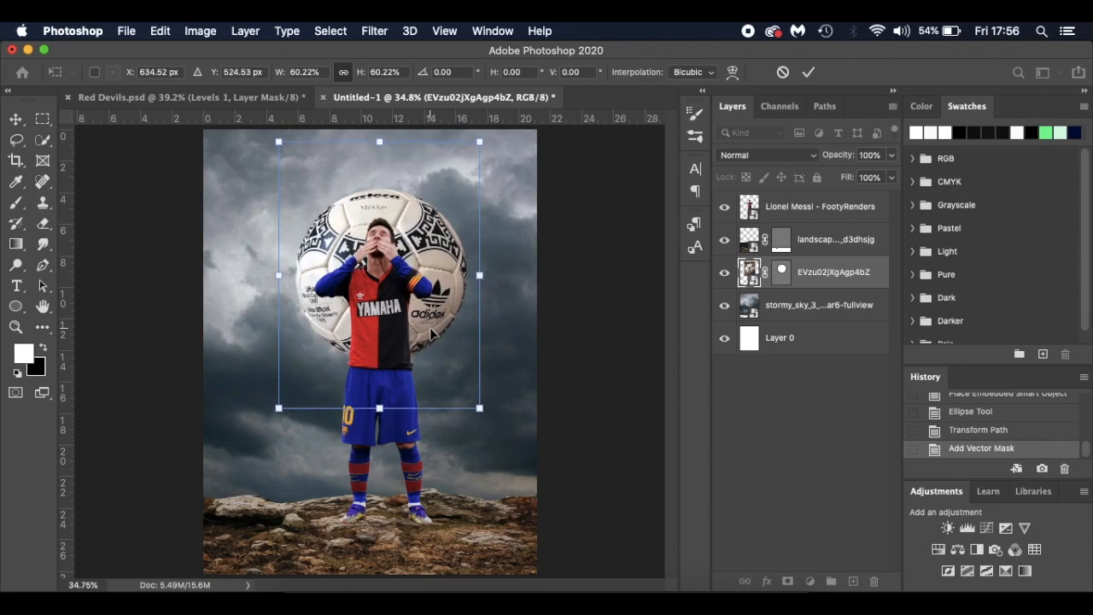
pyautogui.press('Return')
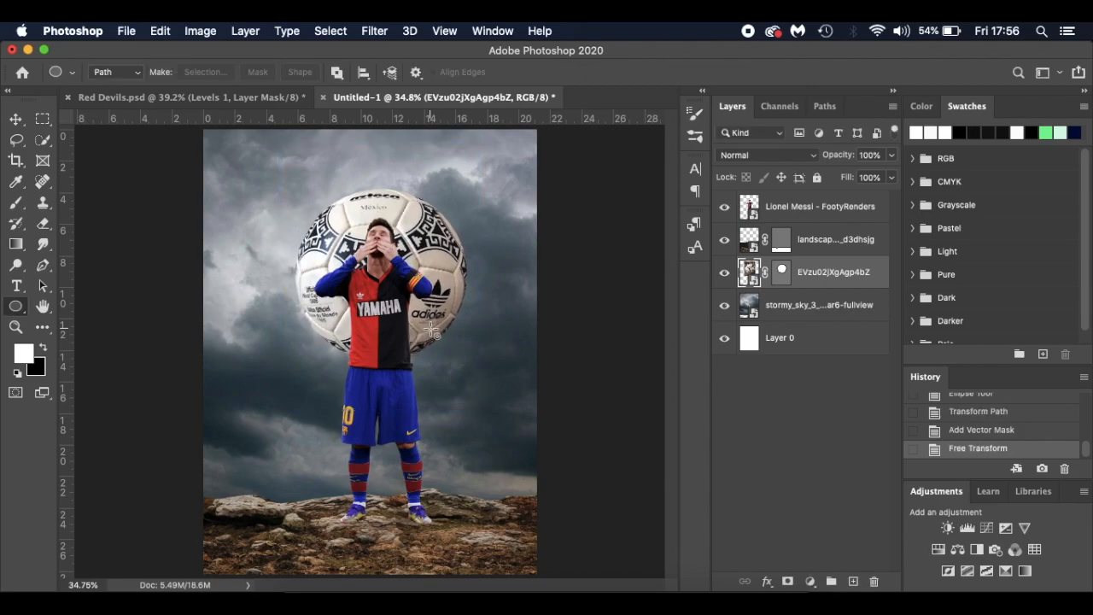
# Add a white Outer Glow to the football layer with 80% opacity and a size of 125 px.
pyautogui.doubleClick(877, 284)
pyautogui.click(496, 330)
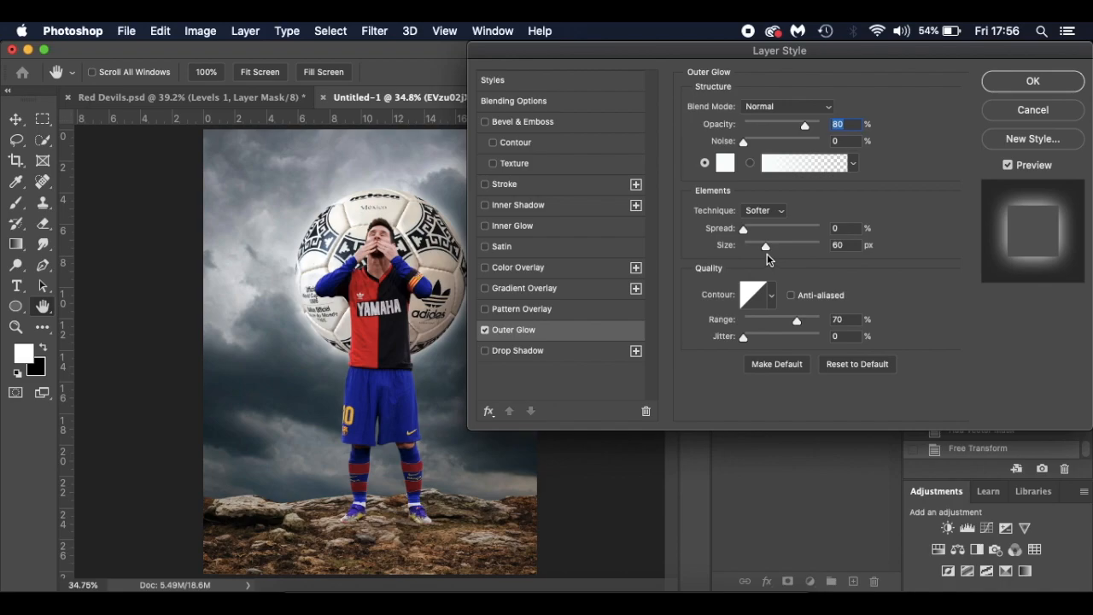
pyautogui.moveTo(765, 247)
pyautogui.mouseDown()
pyautogui.moveTo(798, 245)
pyautogui.moveTo(786, 248)
pyautogui.mouseUp()
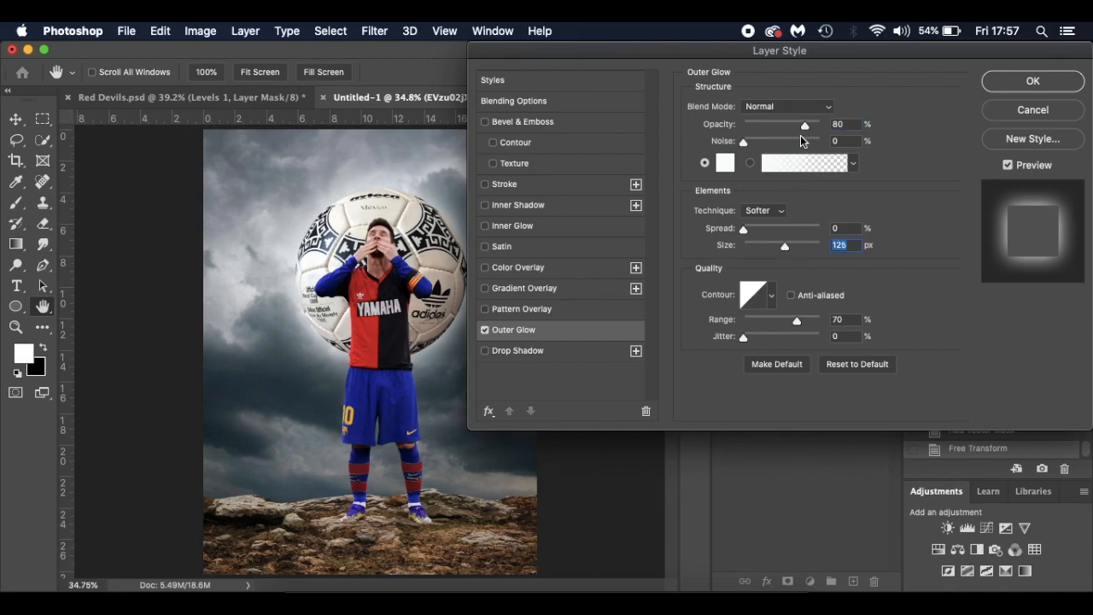
pyautogui.click(1004, 82)
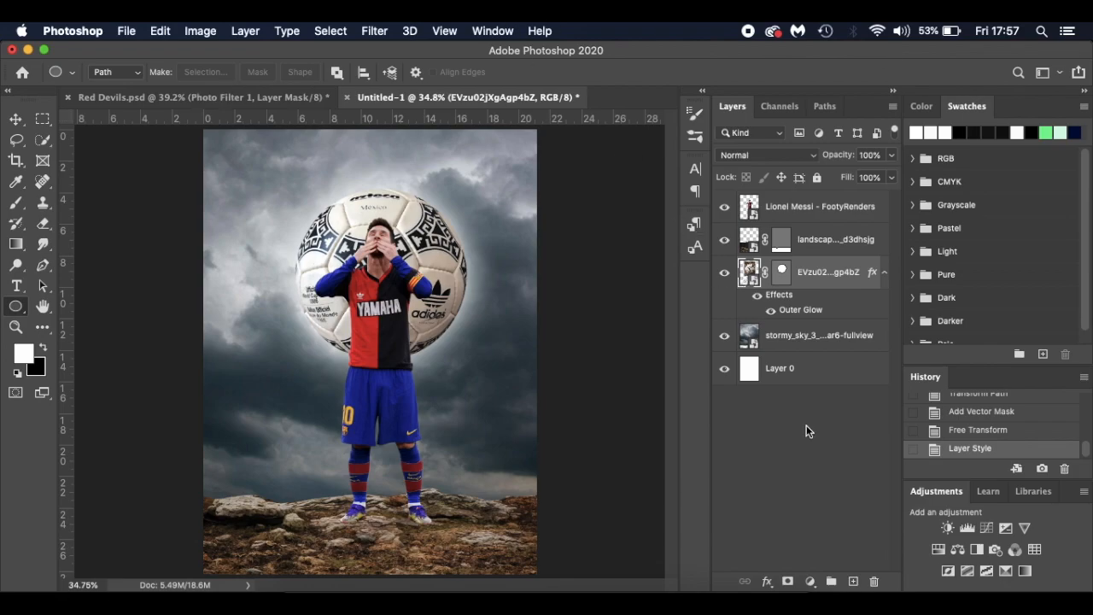
# Add a Hue/Saturation adjustment layer above the player layer with saturation at -29 and compare the image with and without it.
pyautogui.click(883, 206)
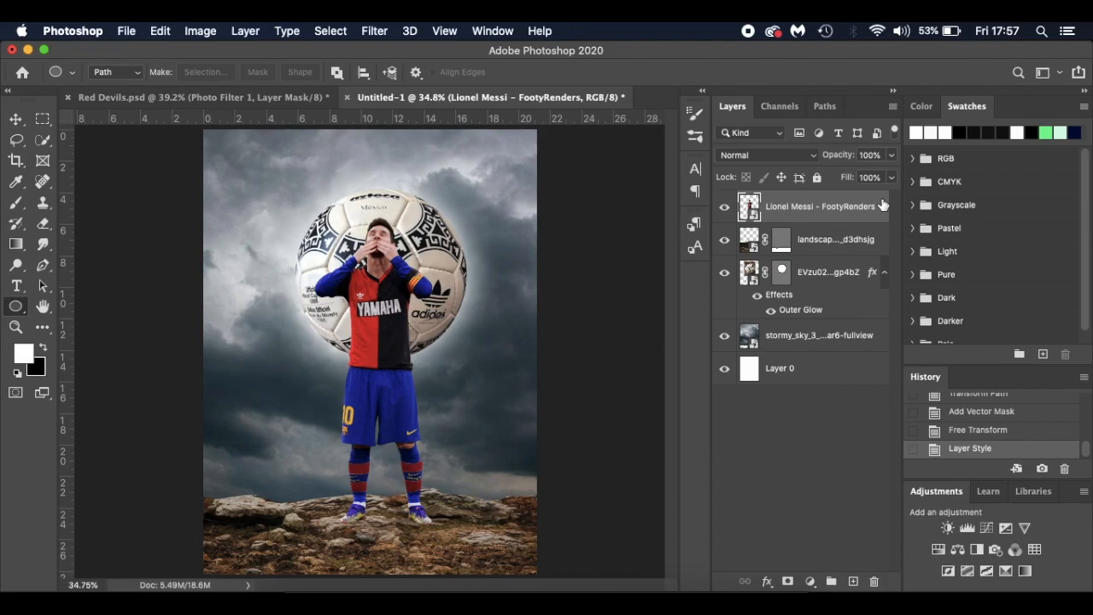
pyautogui.click(304, 101)
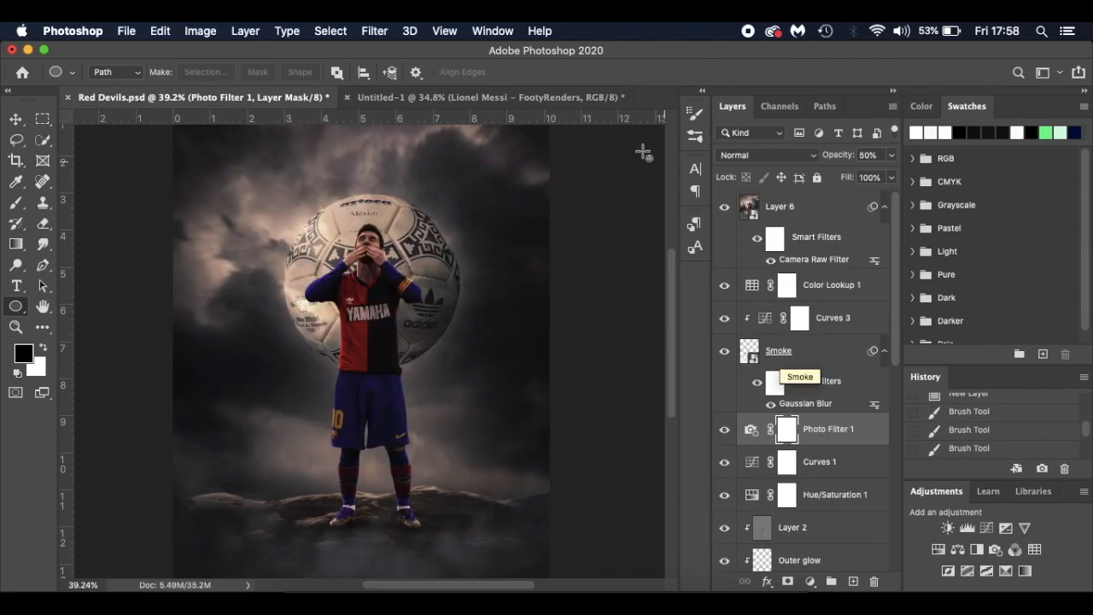
pyautogui.click(561, 94)
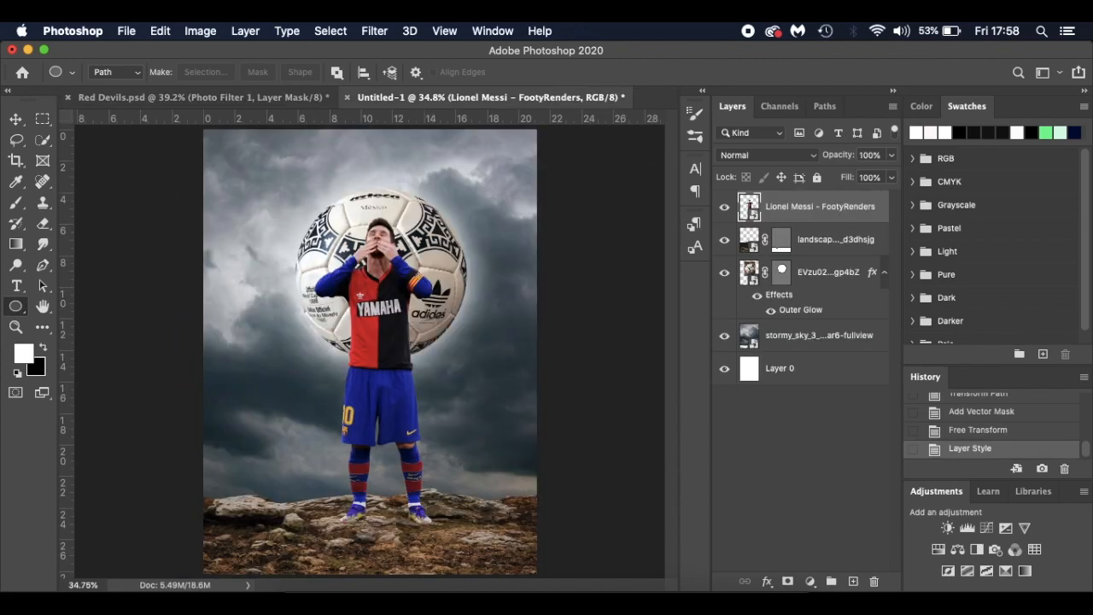
pyautogui.click(810, 581)
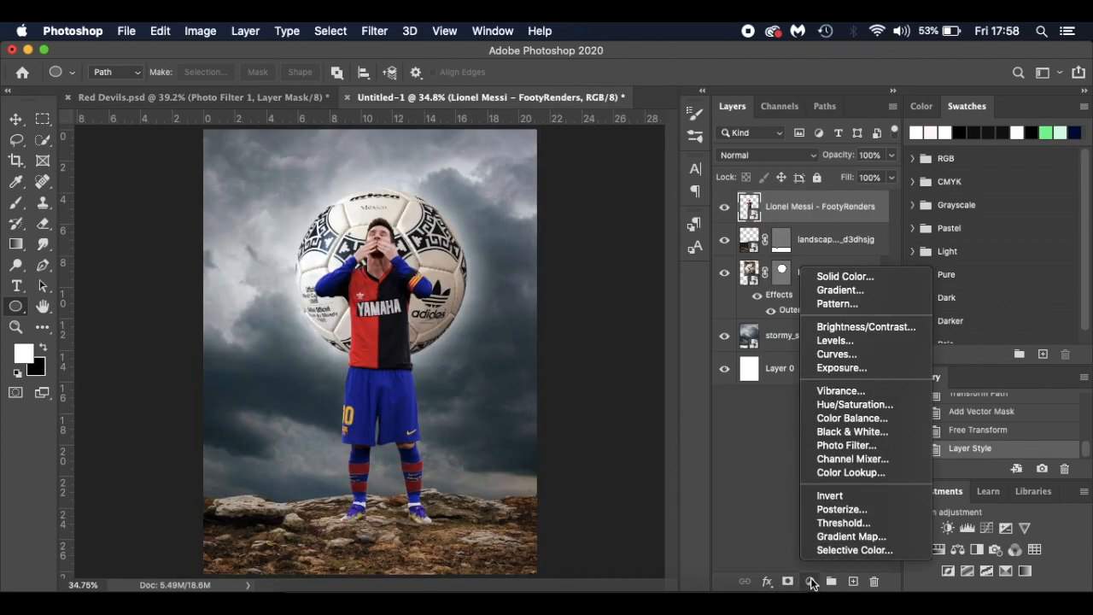
pyautogui.click(854, 405)
pyautogui.click(749, 371)
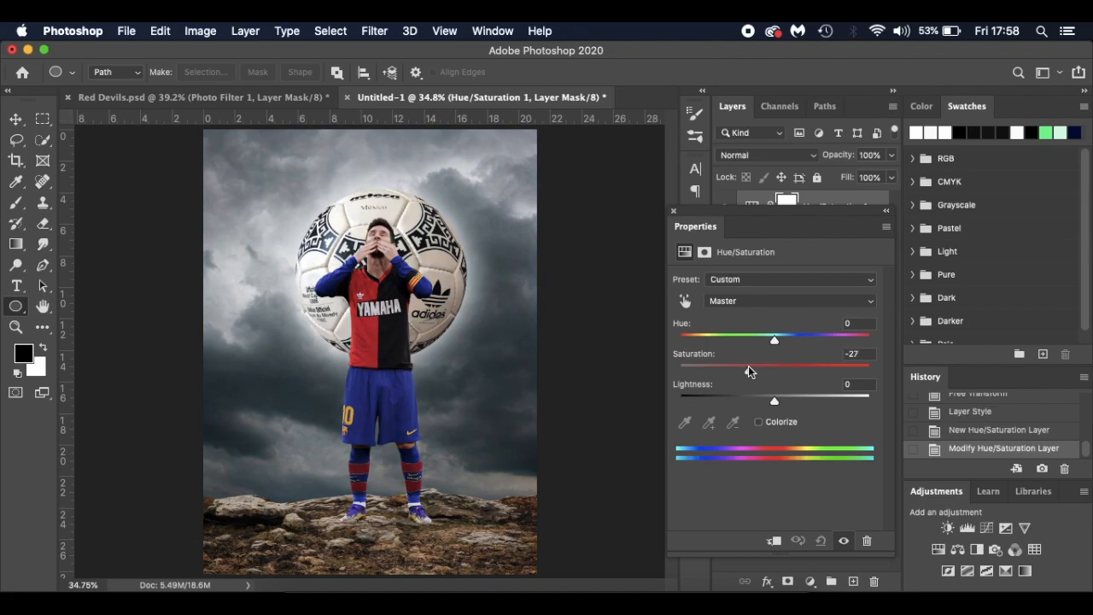
pyautogui.moveTo(749, 371); pyautogui.dragTo(747, 374)
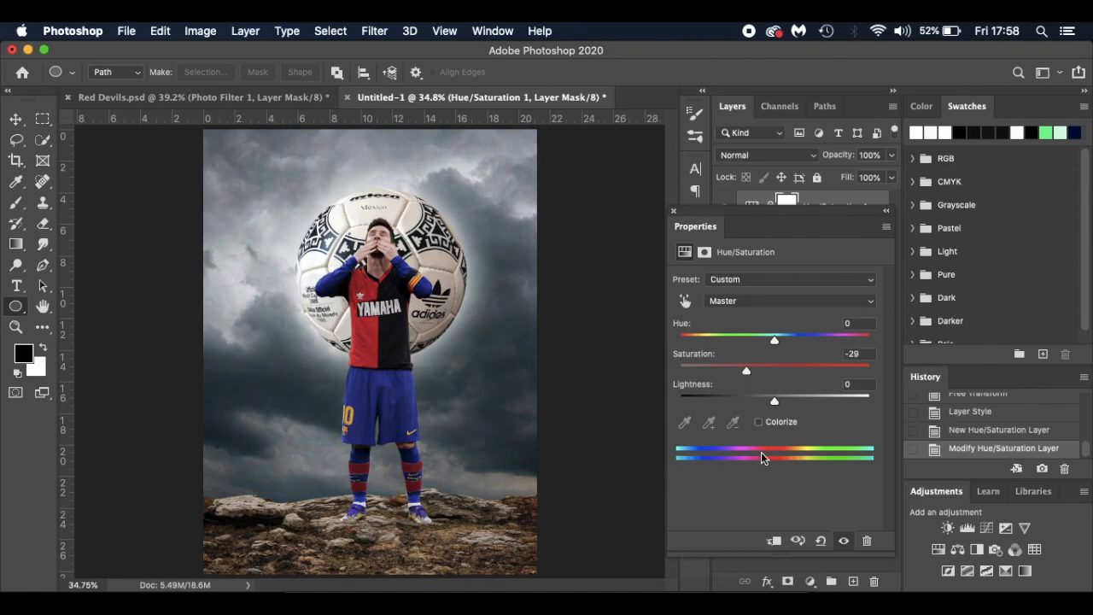
pyautogui.click(846, 542)
pyautogui.click(846, 541)
pyautogui.click(674, 213)
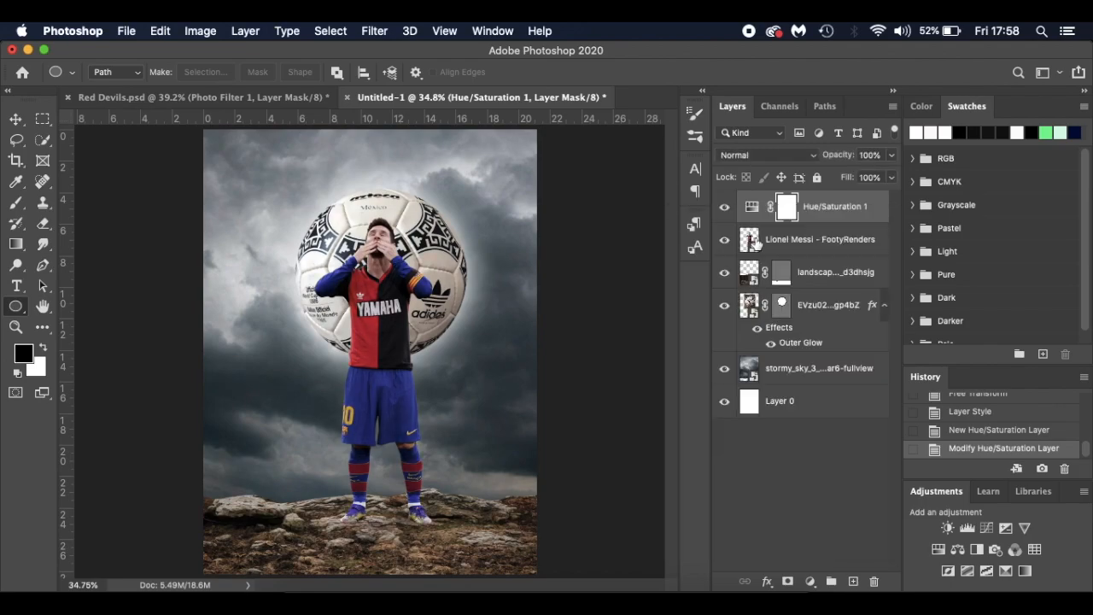
# Add a Curves adjustment layer that darkens midtones from input 131 to output 95, slightly lifts the black point and lowers white output to 252.
pyautogui.click(810, 581)
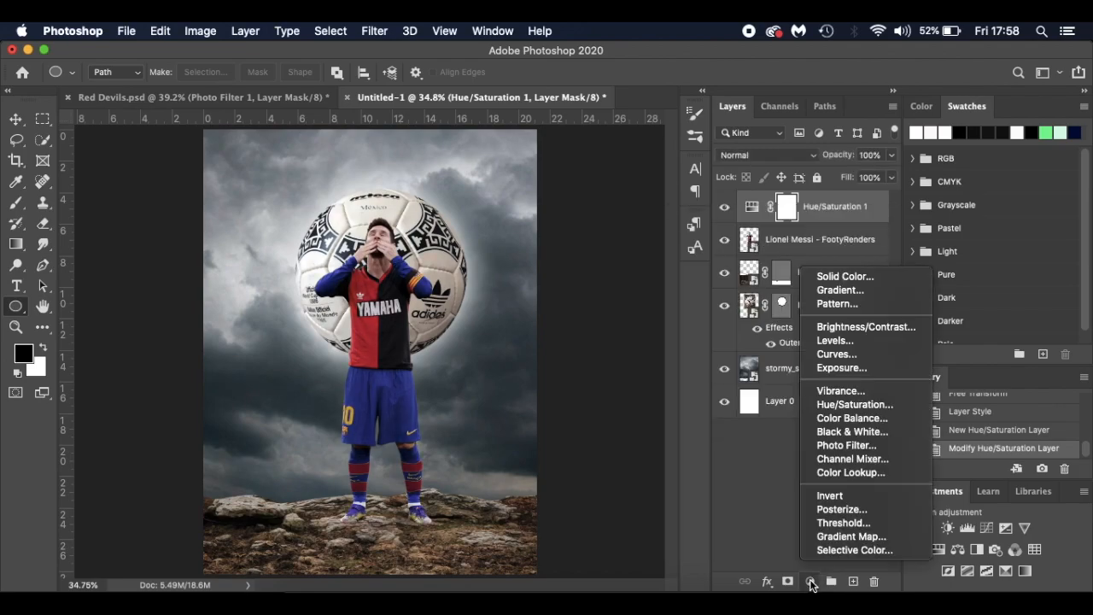
pyautogui.click(851, 354)
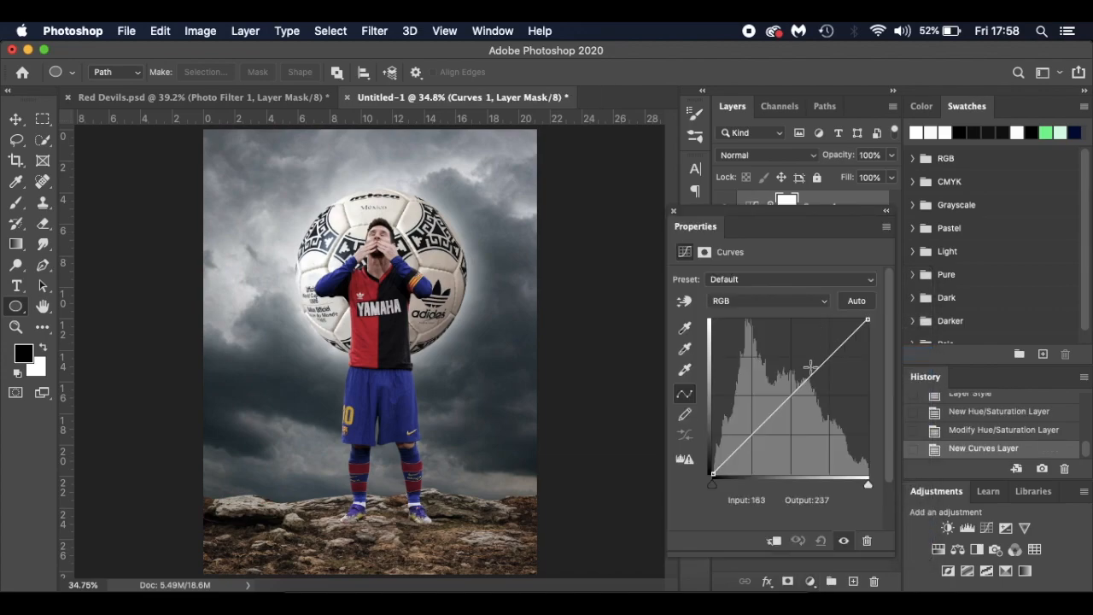
pyautogui.moveTo(791, 398); pyautogui.dragTo(790, 416)
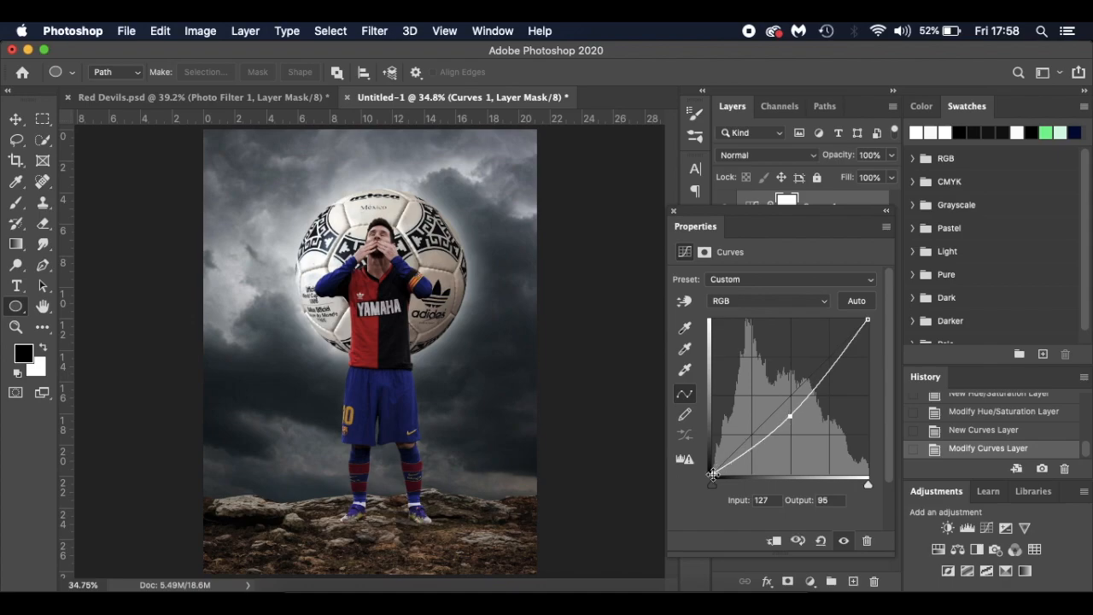
pyautogui.moveTo(713, 473); pyautogui.dragTo(711, 470)
pyautogui.moveTo(866, 319)
pyautogui.mouseDown()
pyautogui.moveTo(870, 335)
pyautogui.moveTo(873, 322)
pyautogui.mouseUp()
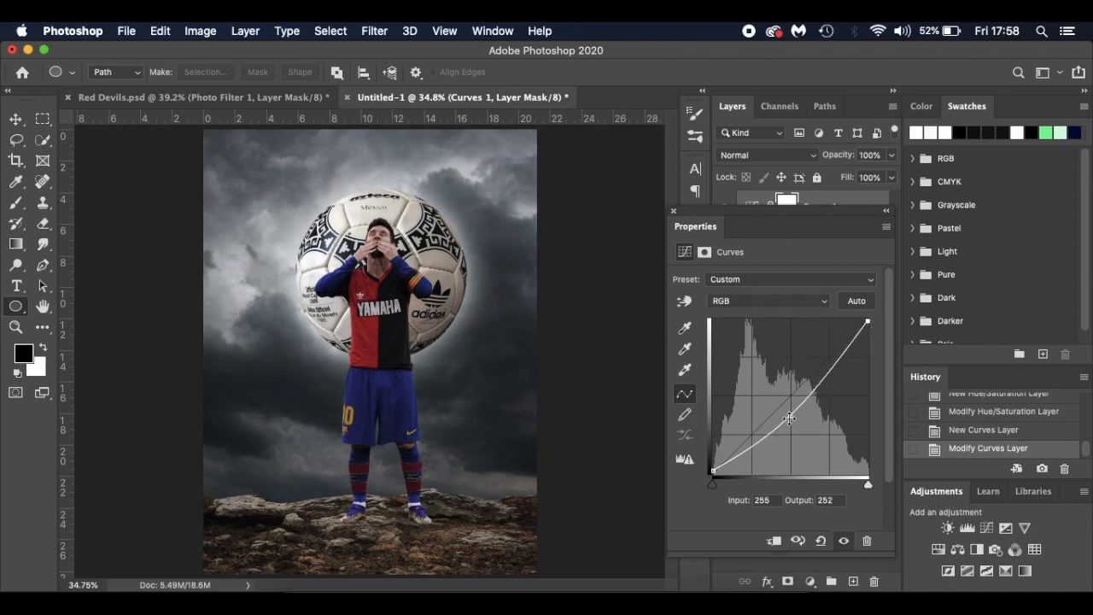
pyautogui.moveTo(789, 418); pyautogui.dragTo(793, 418)
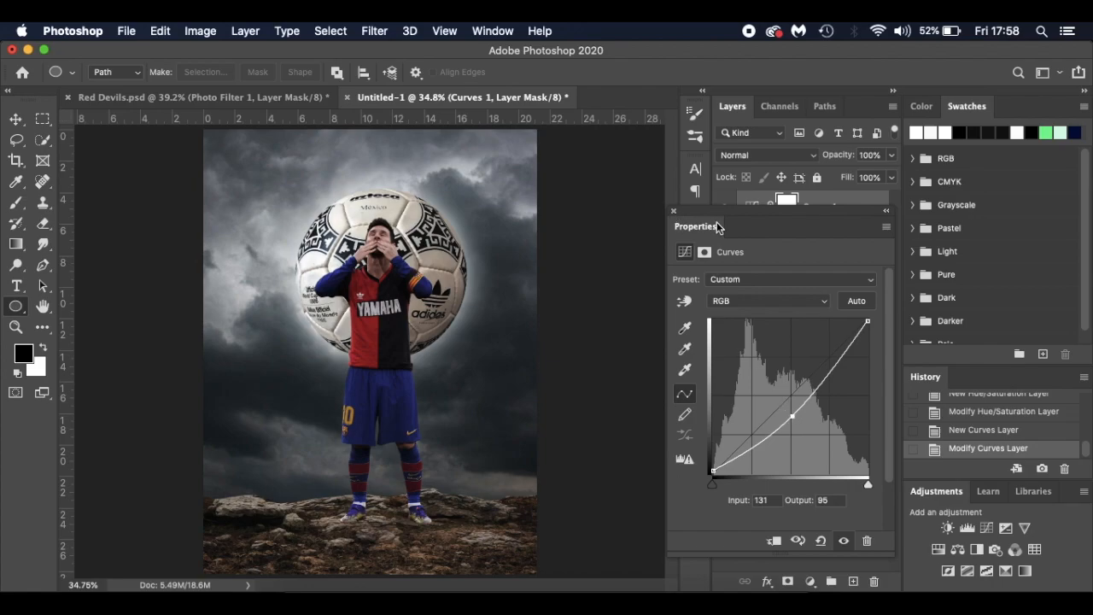
pyautogui.click(674, 211)
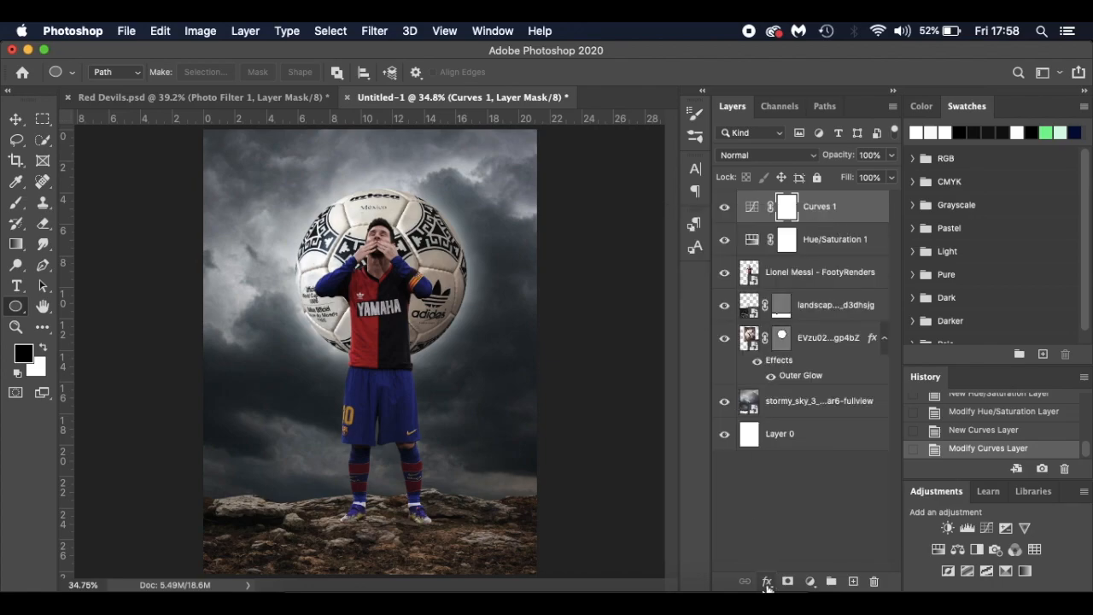
# Add a Photo Filter adjustment layer using Warming Filter (85) at 47% density.
pyautogui.click(810, 581)
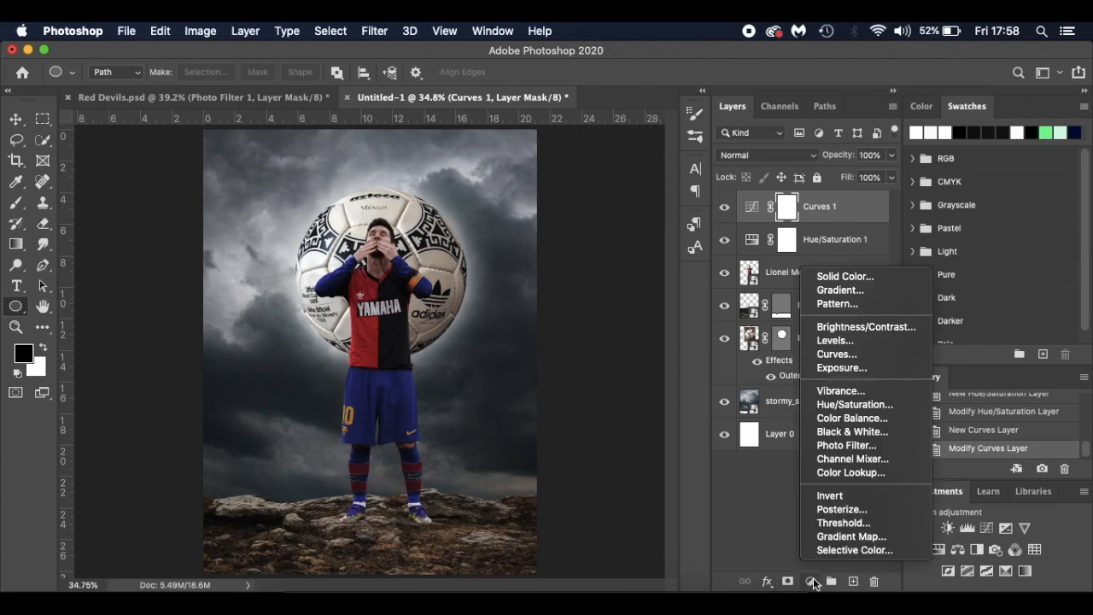
pyautogui.click(874, 451)
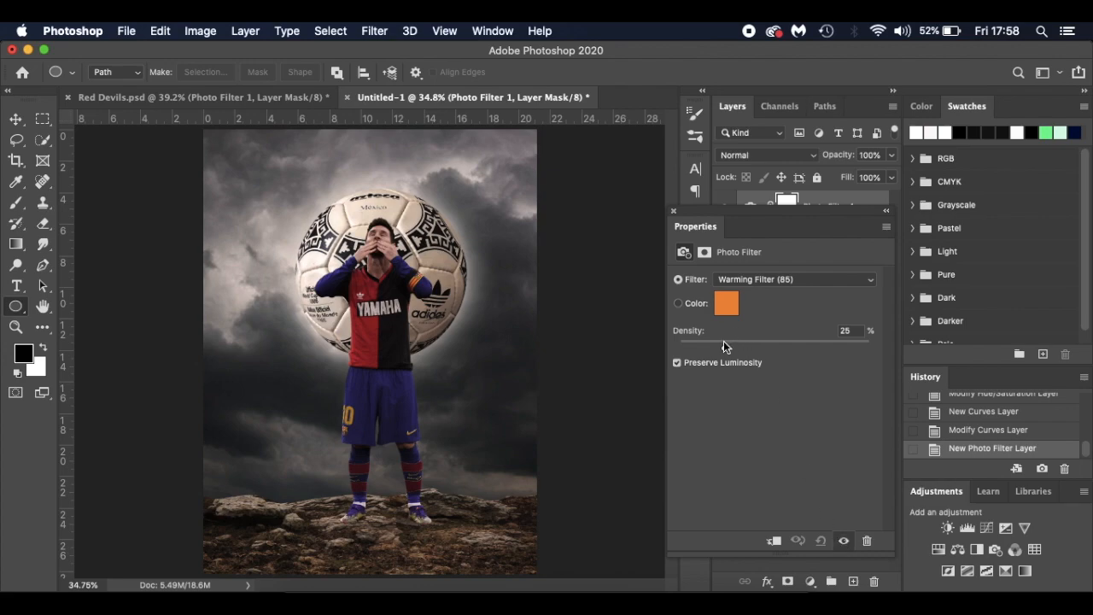
pyautogui.moveTo(725, 346); pyautogui.dragTo(769, 350)
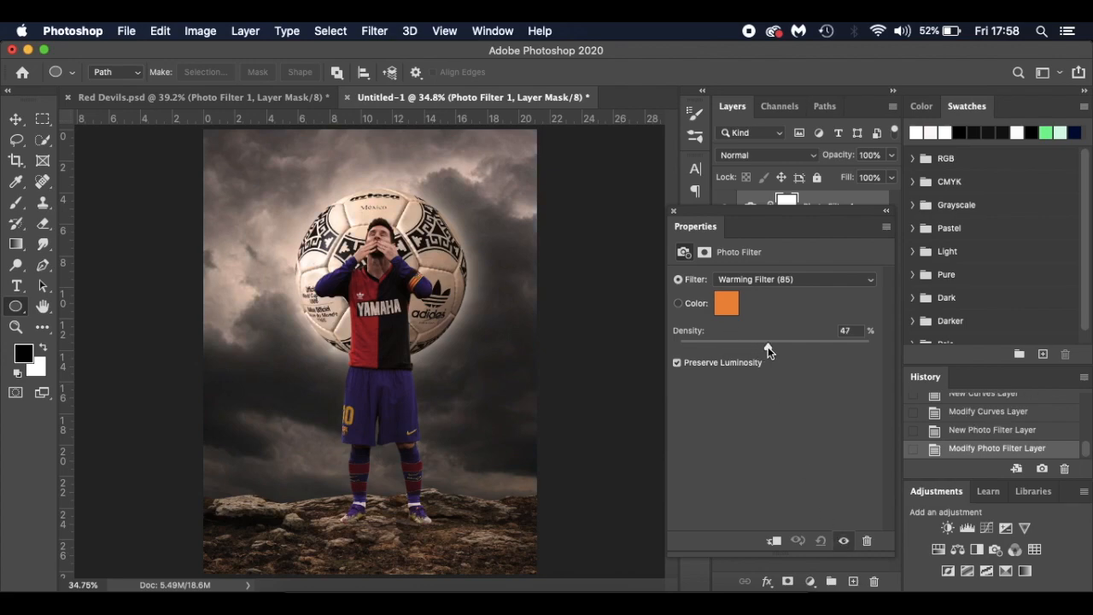
pyautogui.click(672, 212)
# Check the Photo Filter settings in Red Devils.psd and set the new document's Photo Filter density to 60%.
pyautogui.click(305, 96)
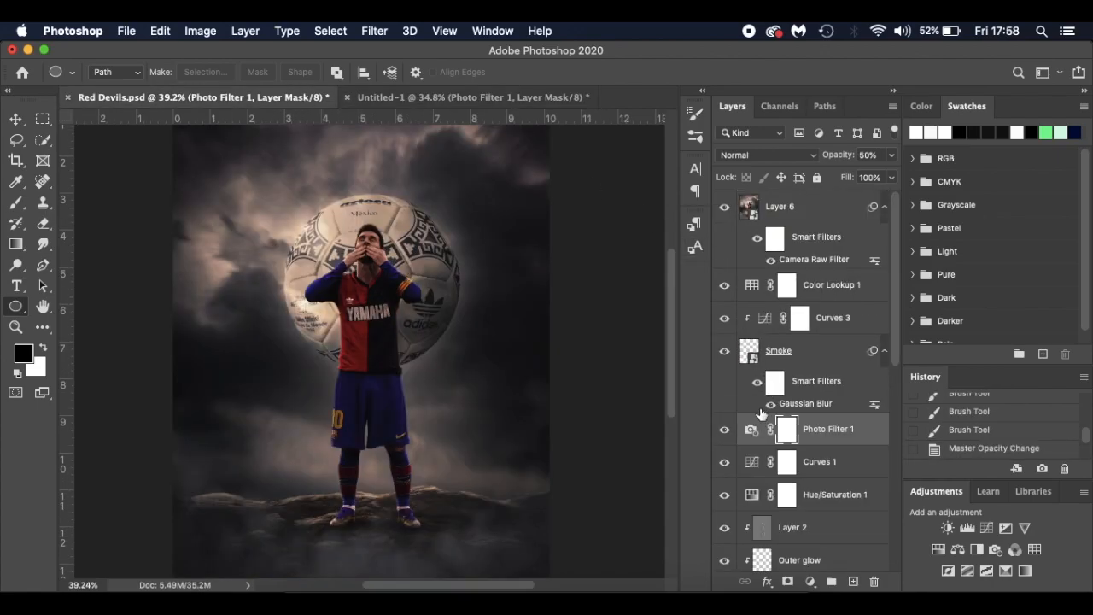
pyautogui.doubleClick(757, 439)
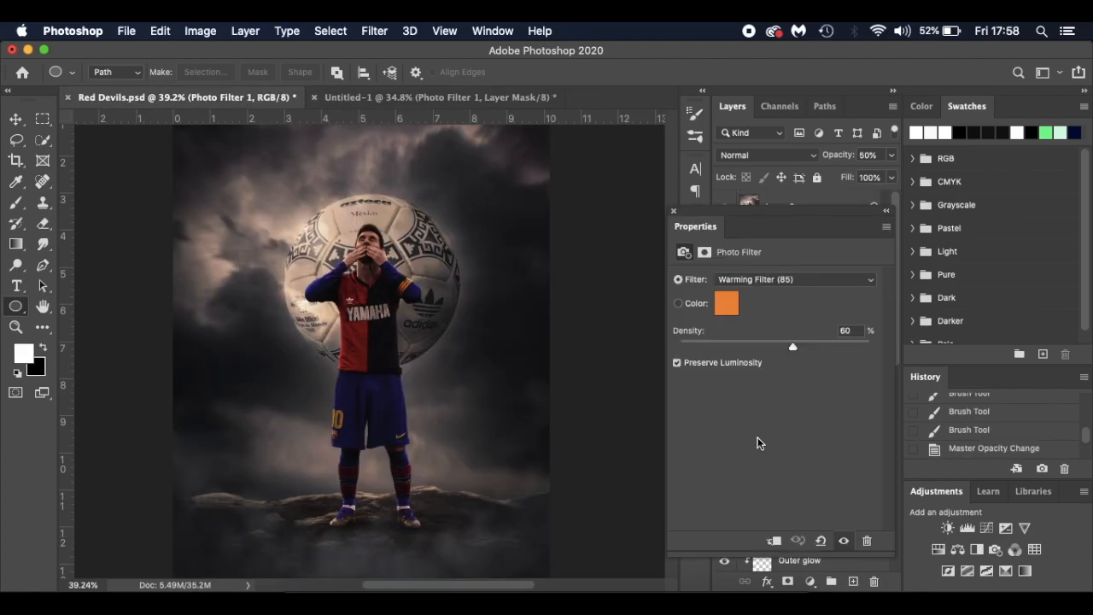
pyautogui.click(672, 212)
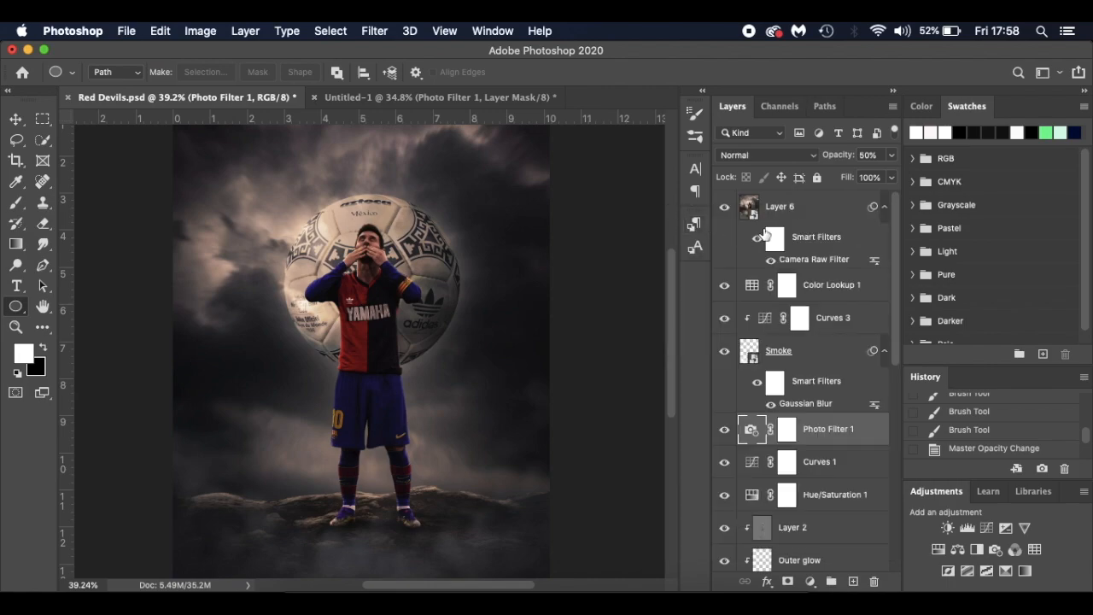
pyautogui.click(834, 467)
pyautogui.click(839, 494)
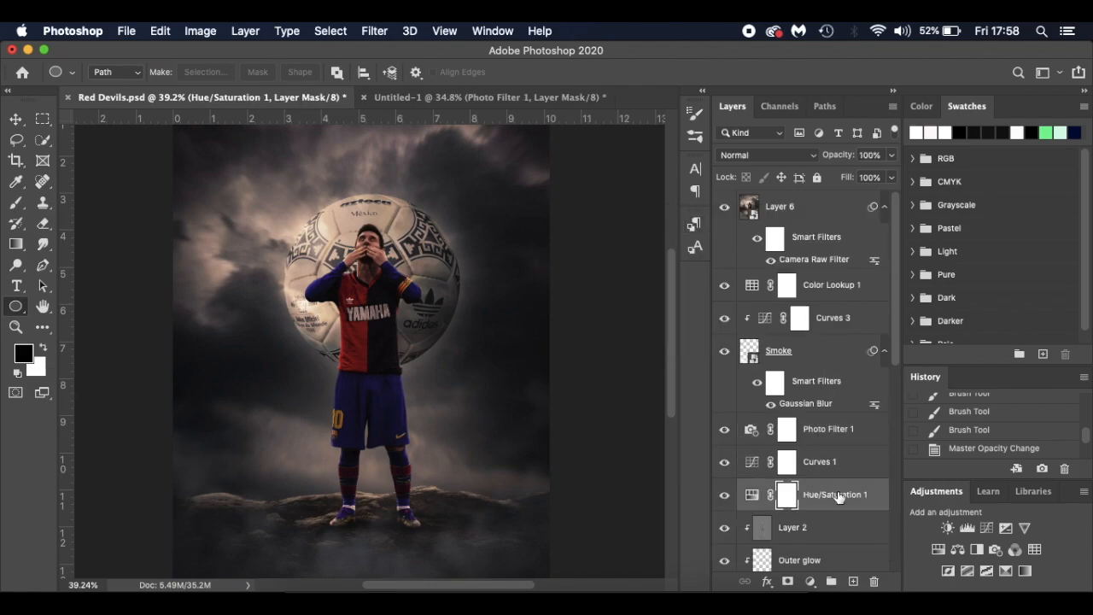
pyautogui.click(483, 96)
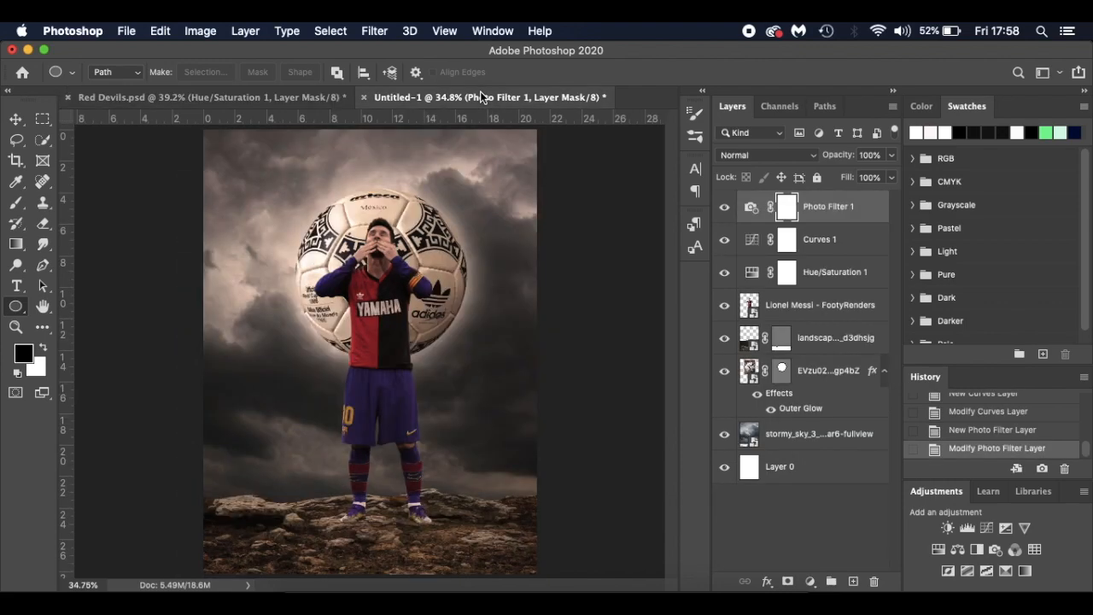
pyautogui.doubleClick(756, 210)
pyautogui.moveTo(767, 345); pyautogui.dragTo(784, 346)
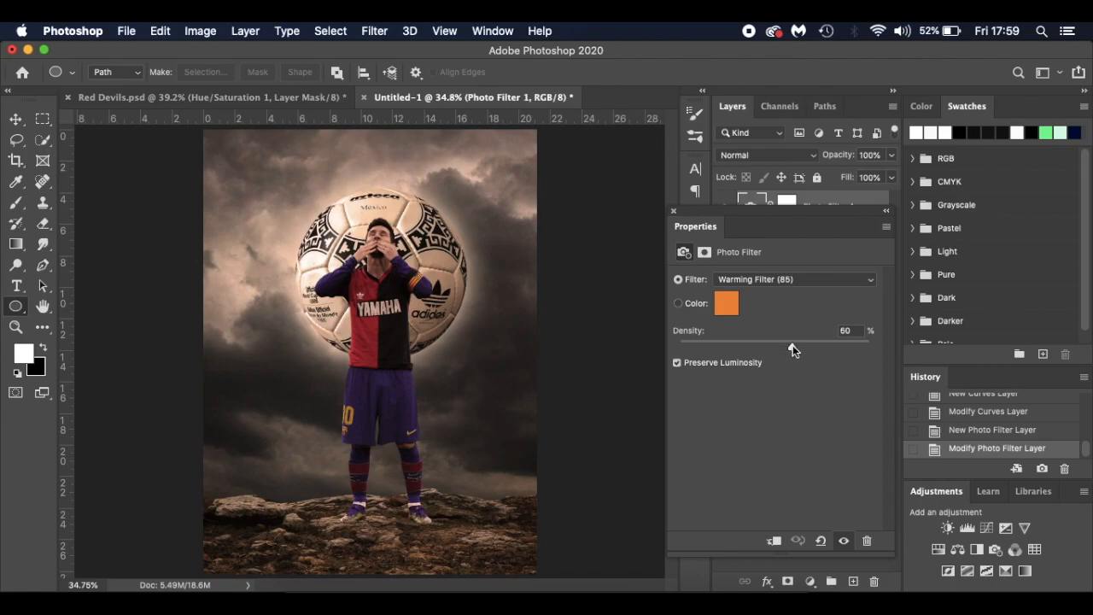
pyautogui.click(674, 211)
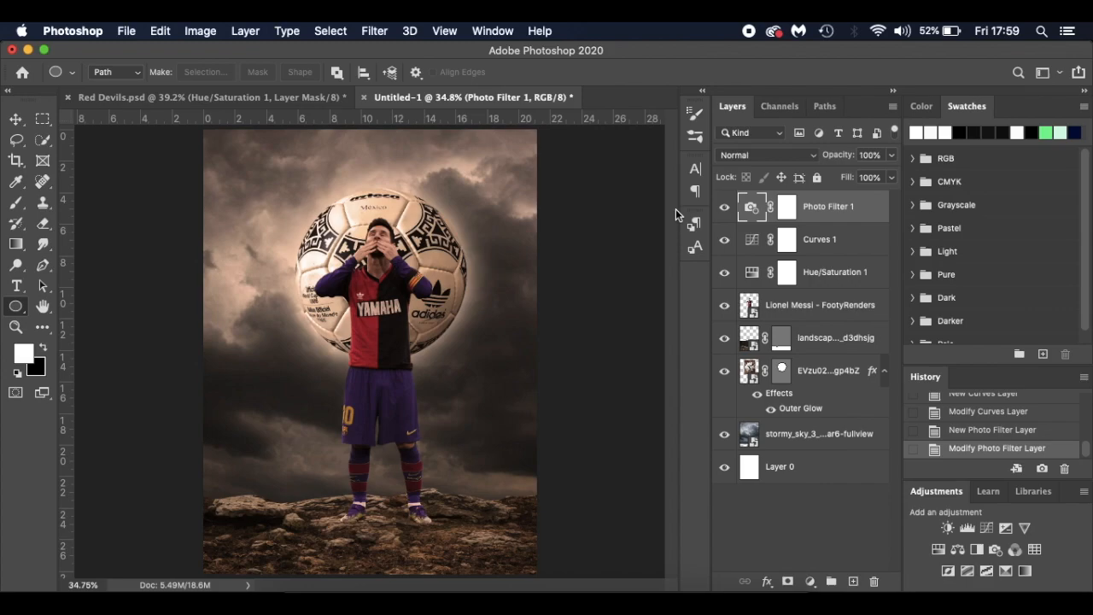
# Compare the adjustment layers with Red Devils.psd and reduce the Photo Filter layer's opacity to about 50%, keeping its blend mode Normal.
pyautogui.click(743, 156)
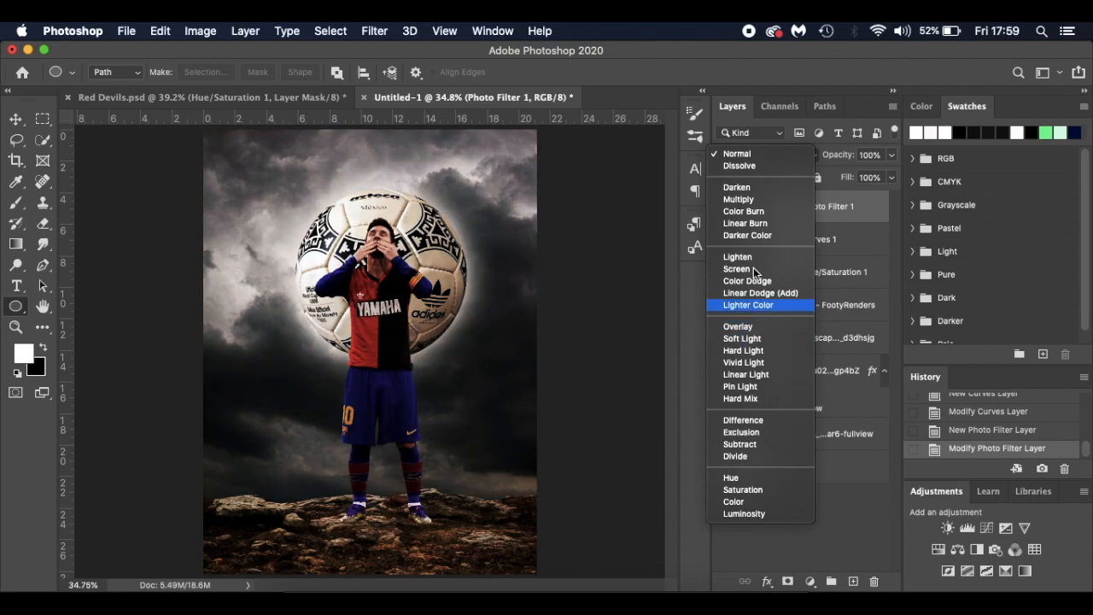
pyautogui.click(760, 155)
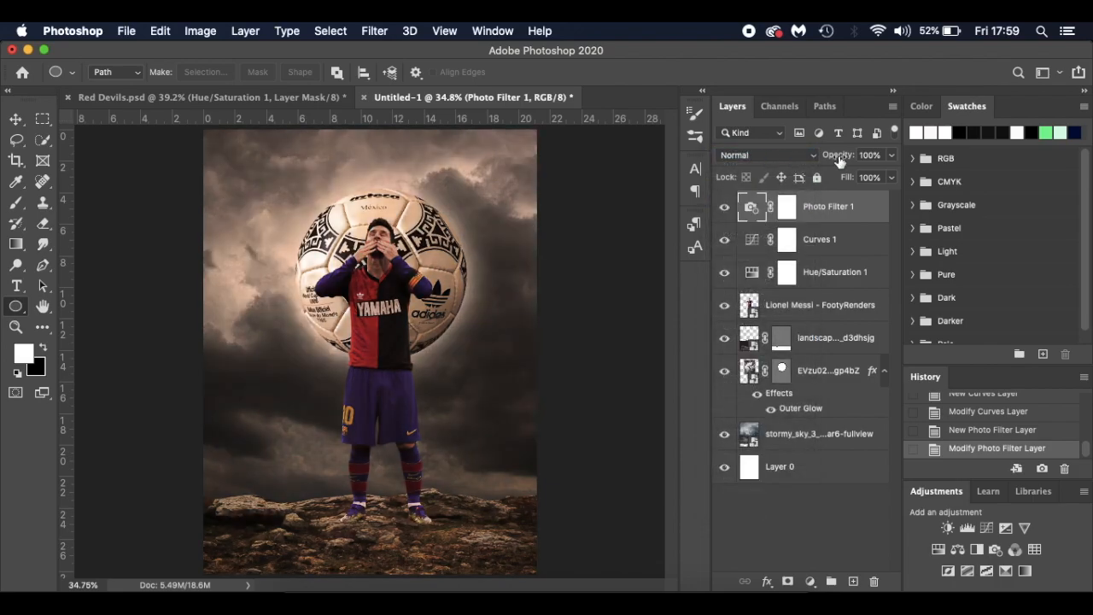
pyautogui.click(285, 97)
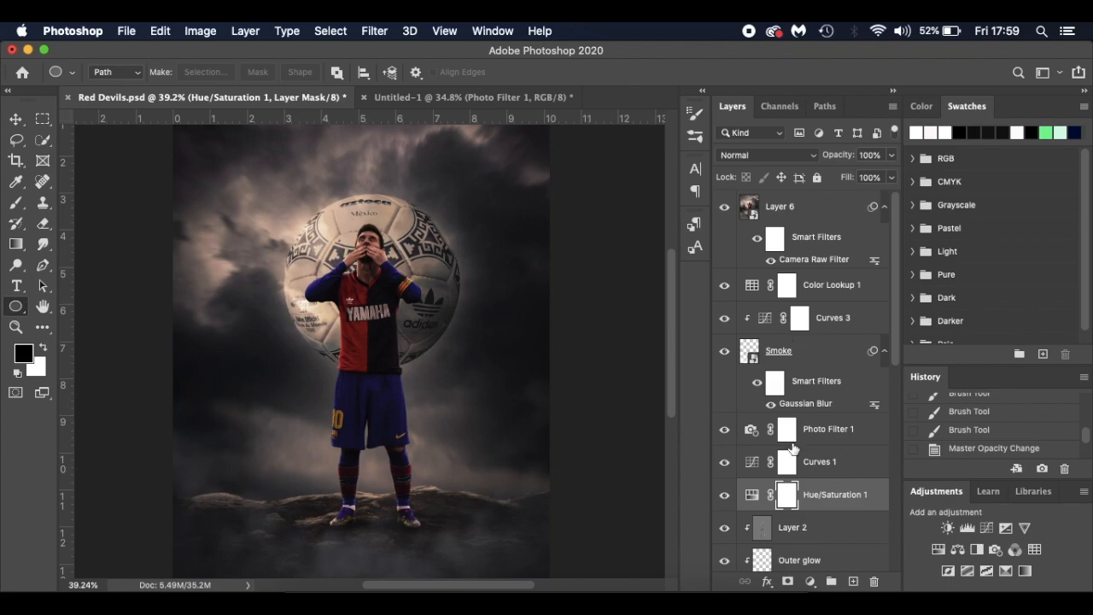
pyautogui.click(816, 433)
pyautogui.click(817, 461)
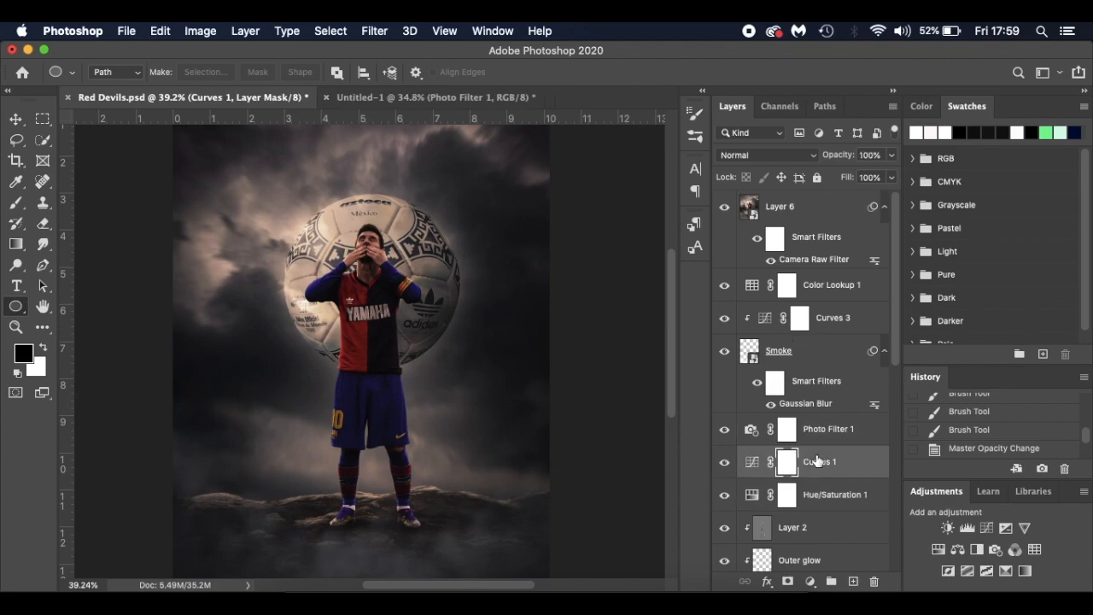
pyautogui.click(818, 495)
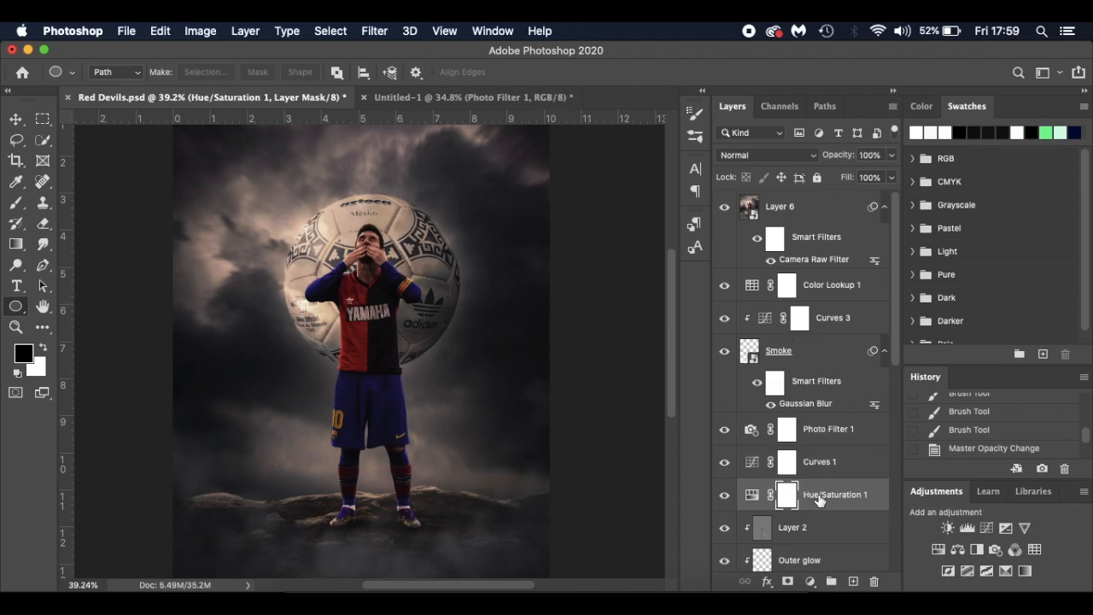
pyautogui.click(519, 97)
pyautogui.moveTo(839, 156); pyautogui.dragTo(817, 158)
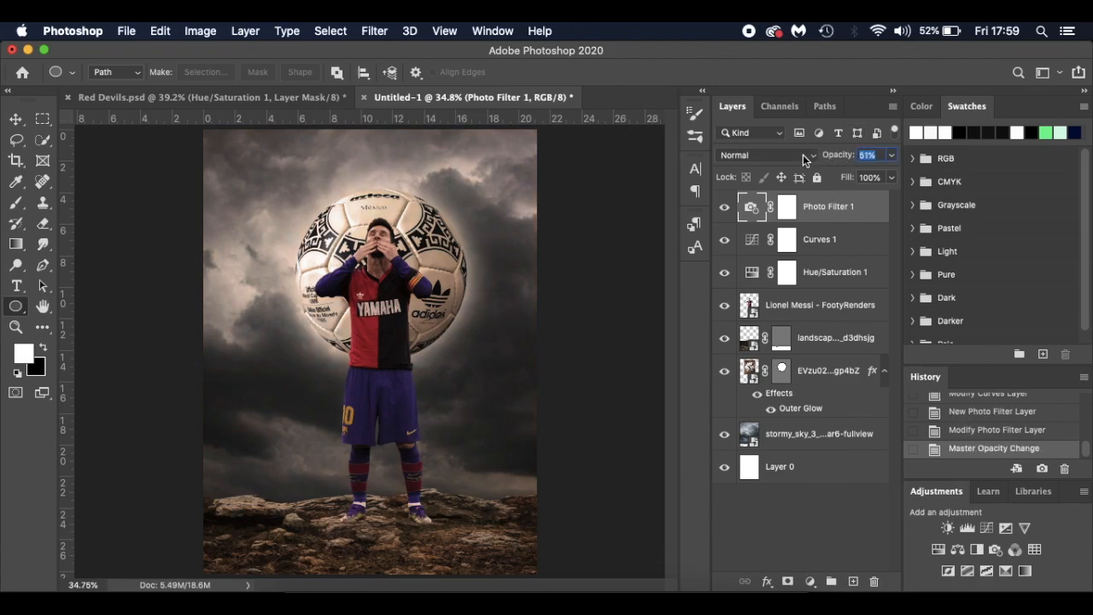
pyautogui.moveTo(803, 154); pyautogui.dragTo(802, 154)
# Create a new layer named Smoke directly above the player layer.
pyautogui.click(836, 311)
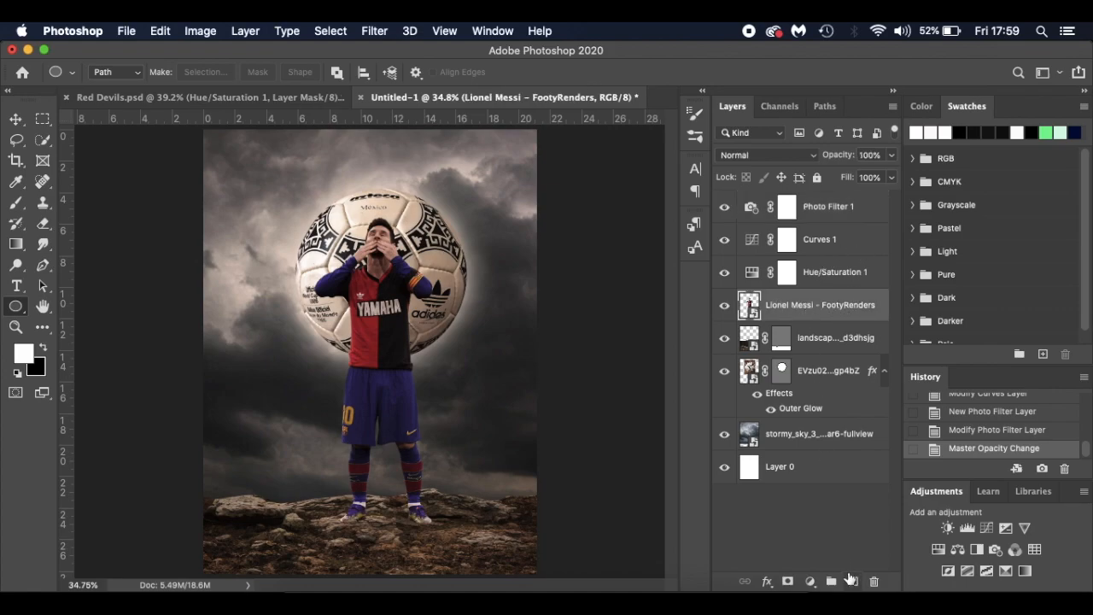
pyautogui.click(852, 581)
pyautogui.write('Smoke')
pyautogui.press('Return')
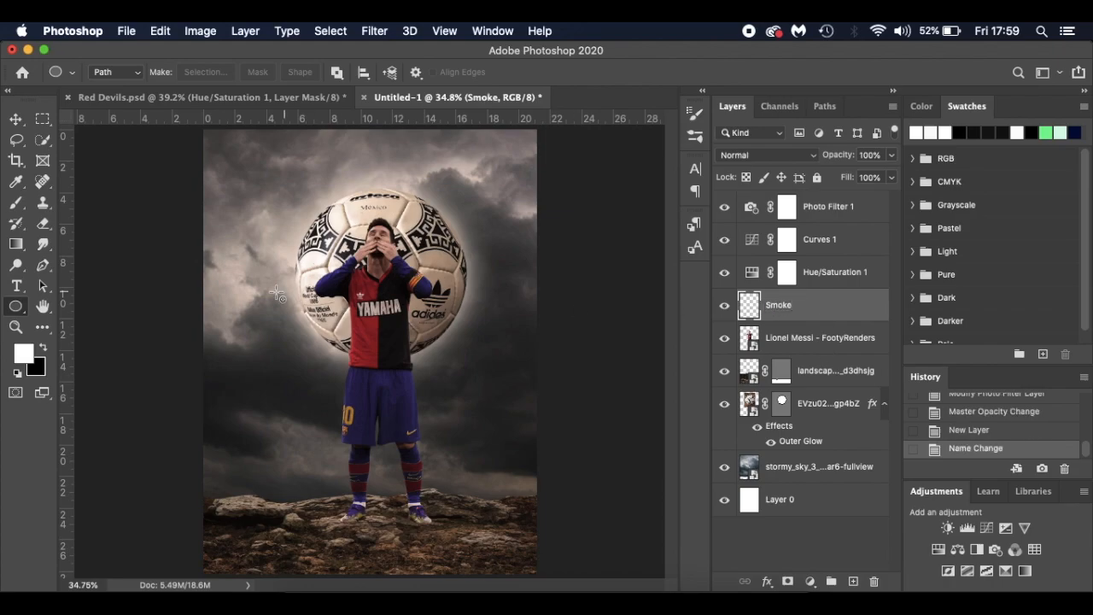
# Choose the Phlearn Fog Brush as the brush for painting on the Smoke layer.
pyautogui.press('b')
pyautogui.rightClick(292, 417)
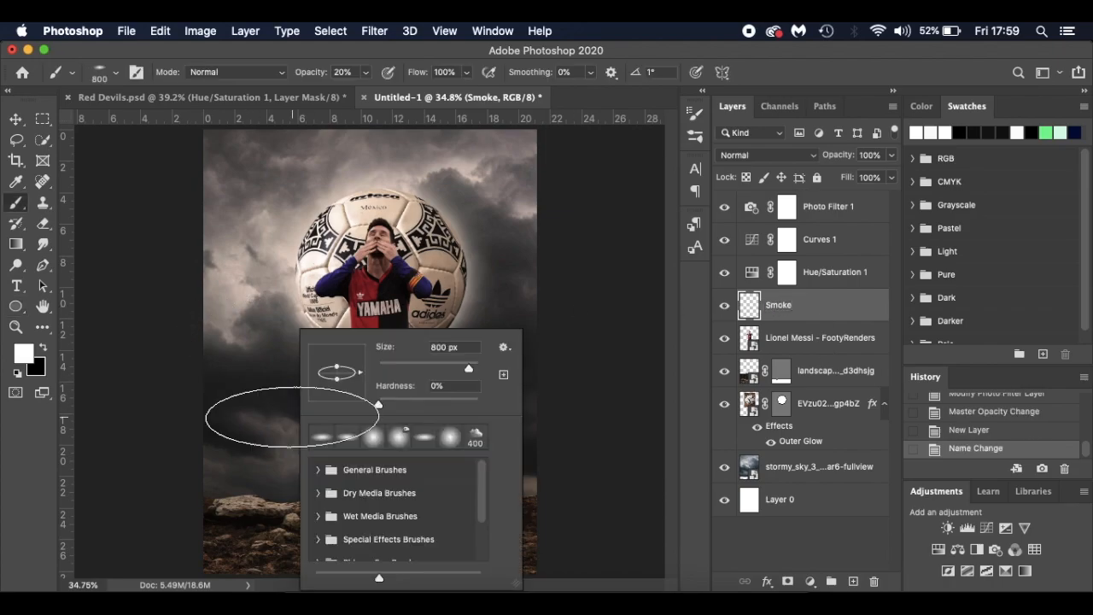
pyautogui.scroll(-3, 367, 481)
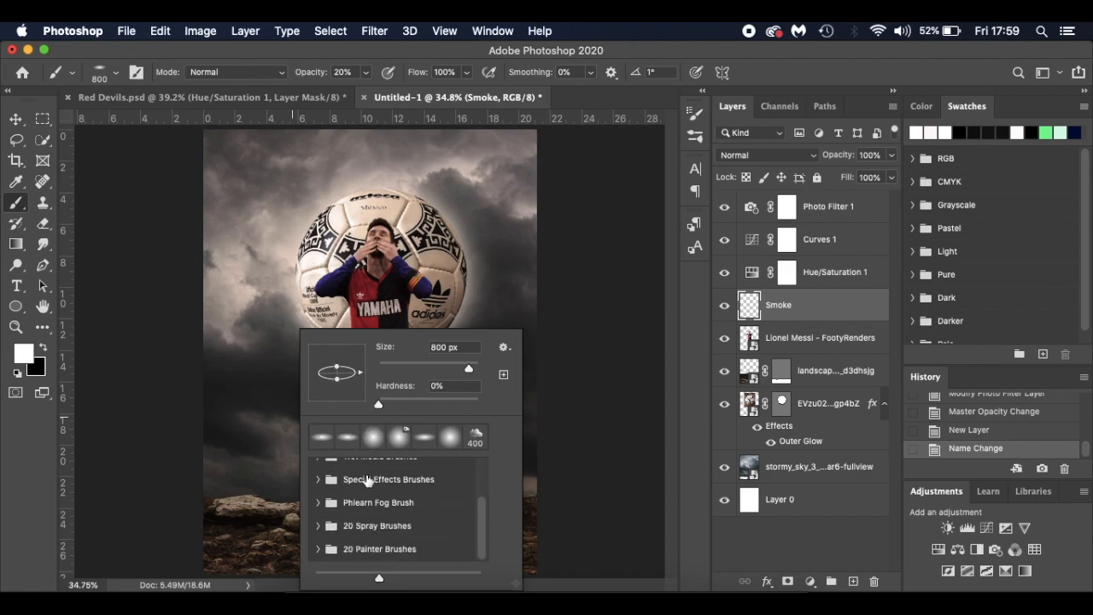
pyautogui.click(319, 503)
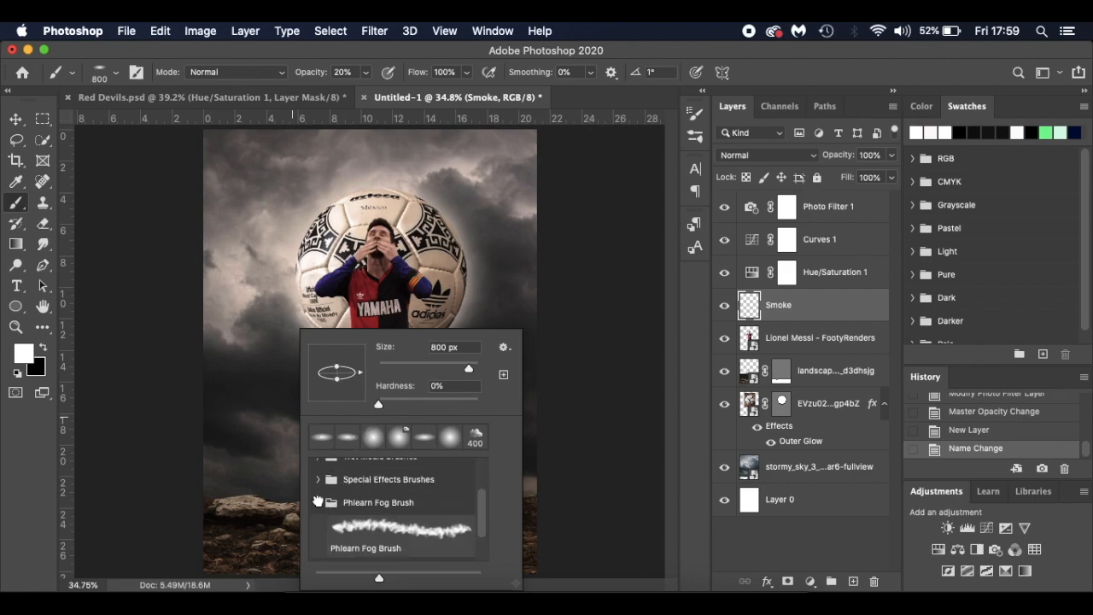
pyautogui.click(395, 527)
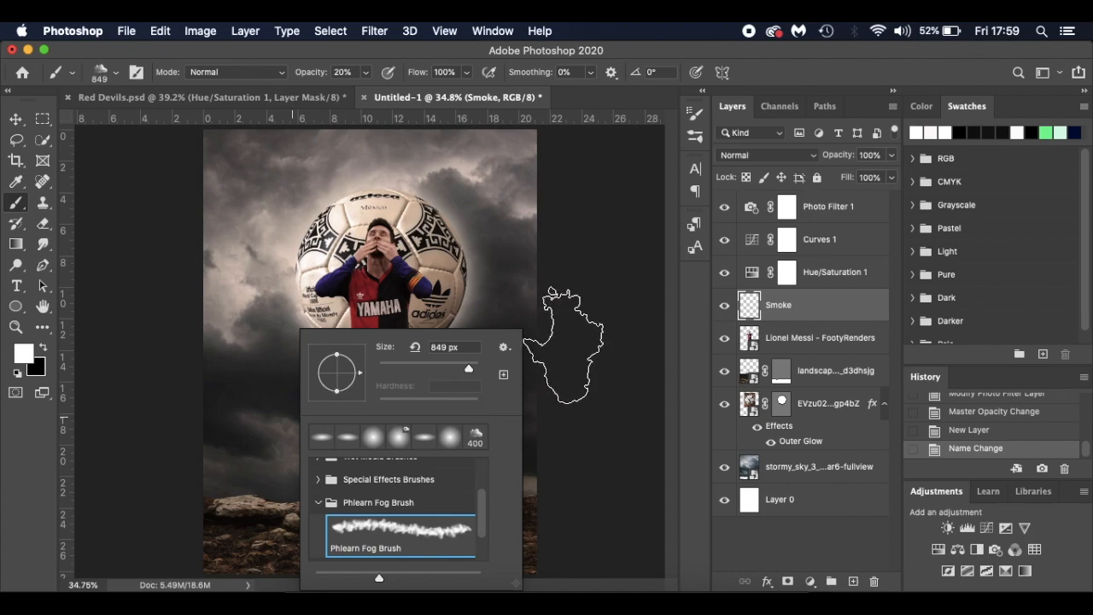
# Set the fog brush opacity to 30% and paint white smoke along the rocks, reducing the brush size from 849 to 700 px.
pyautogui.click(597, 344)
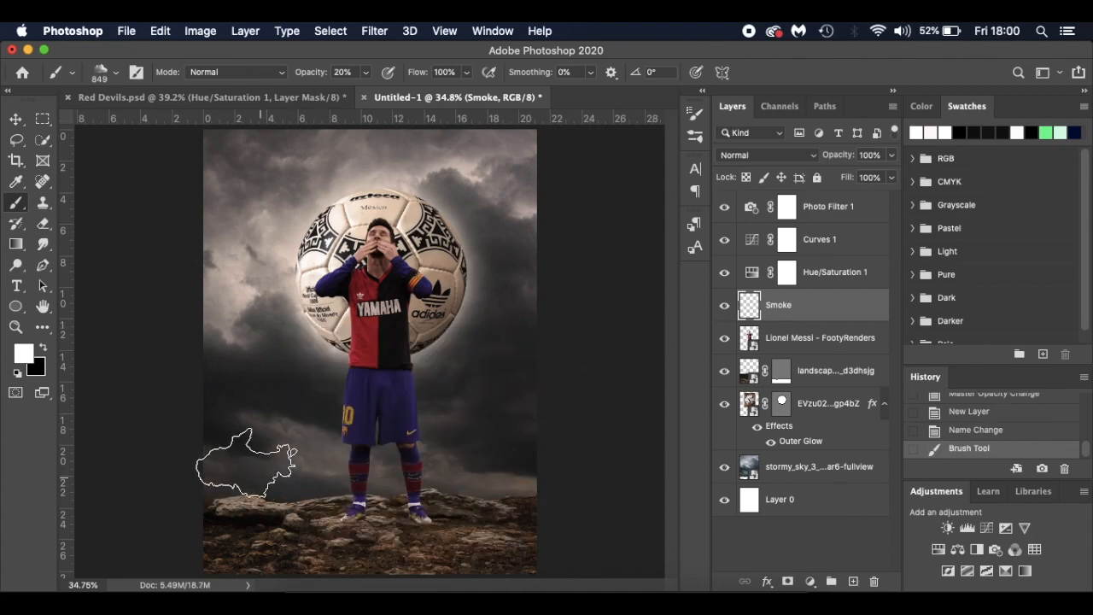
pyautogui.moveTo(315, 79); pyautogui.dragTo(318, 77)
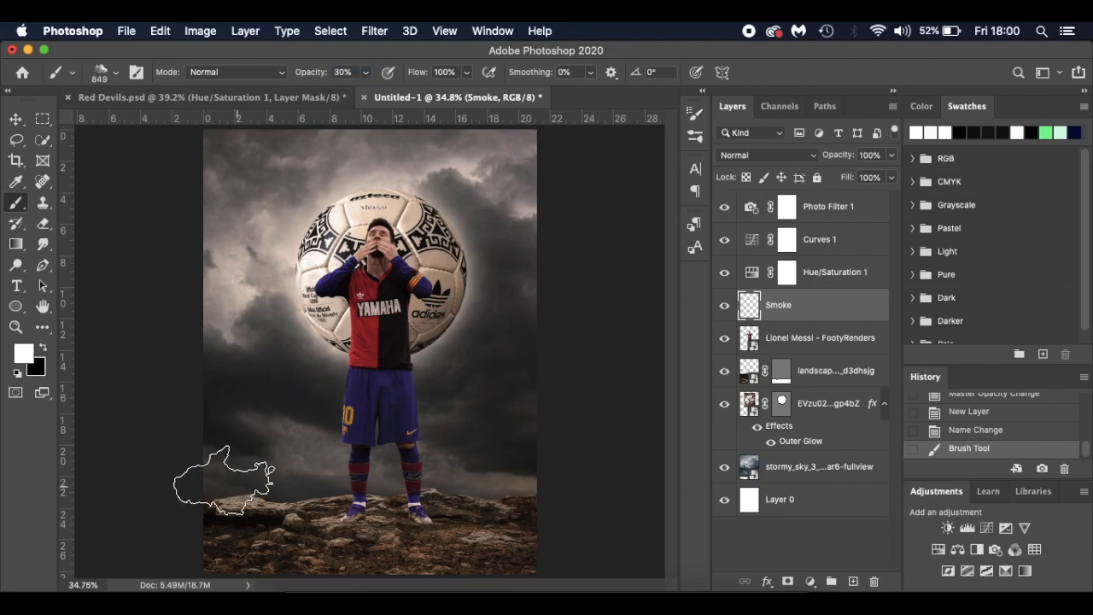
pyautogui.scroll(-2, 224, 480)
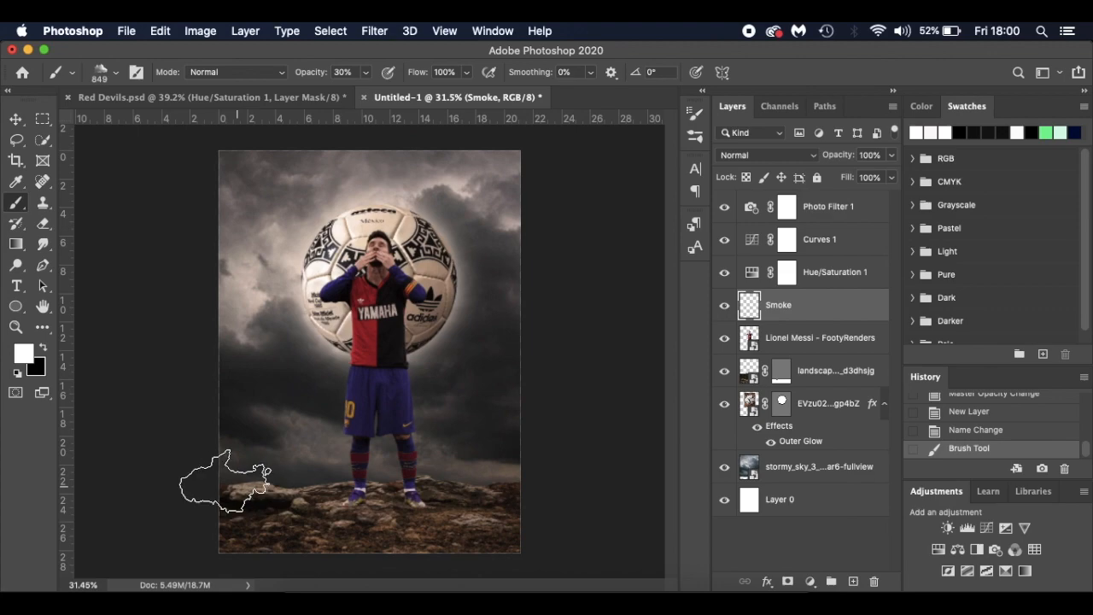
pyautogui.moveTo(193, 479)
pyautogui.mouseDown()
pyautogui.moveTo(237, 539)
pyautogui.moveTo(357, 557)
pyautogui.moveTo(381, 576)
pyautogui.mouseUp()
pyautogui.press('[')
pyautogui.press('[')
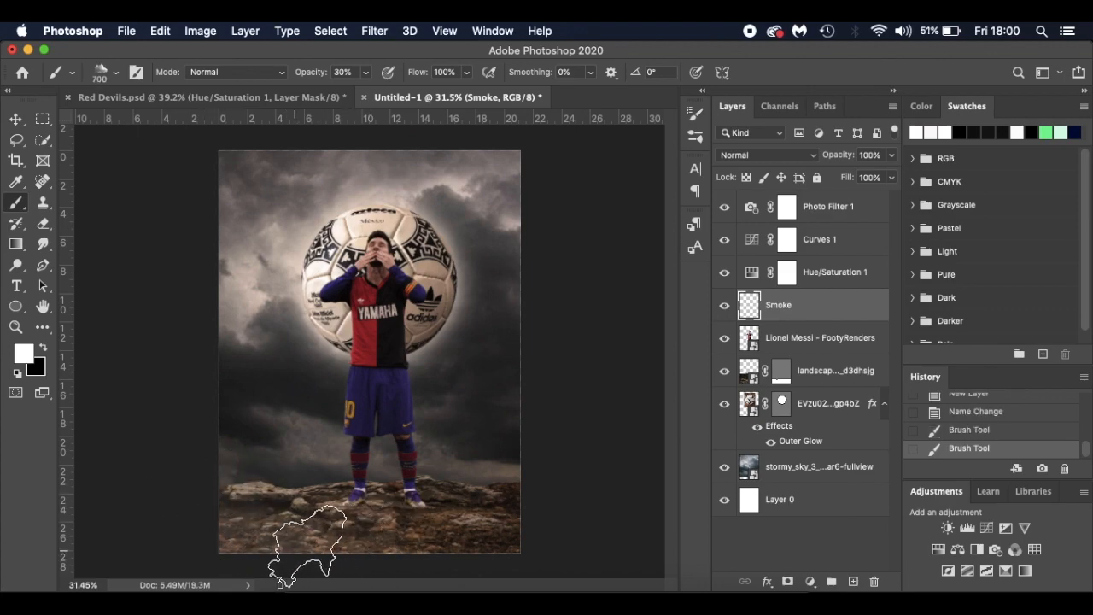
pyautogui.moveTo(571, 458); pyautogui.dragTo(549, 461)
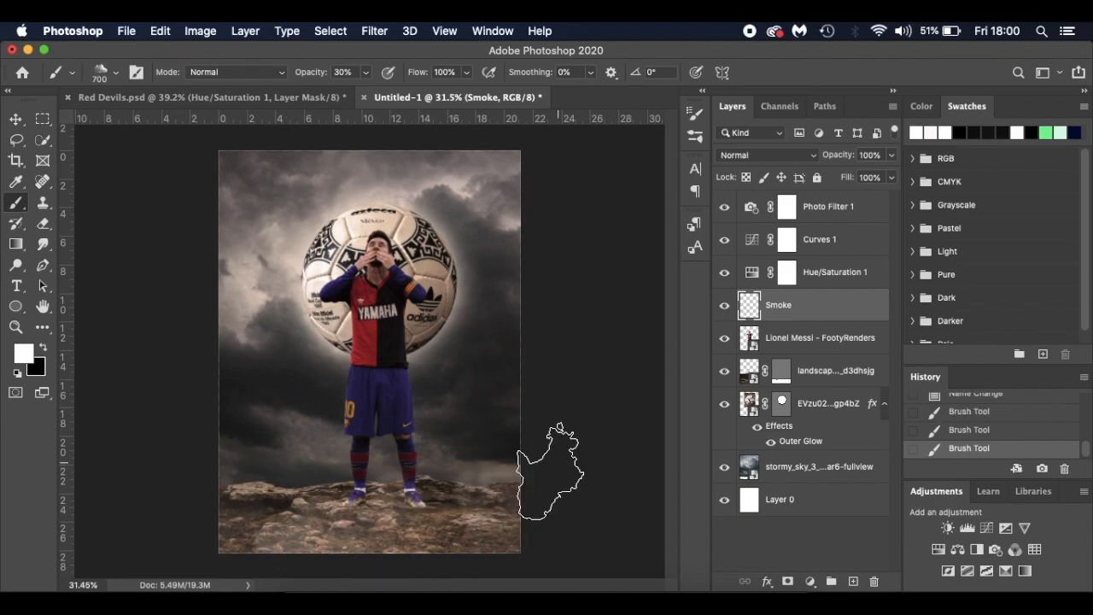
# Build up denser smoke across the foreground rocks with the brush at 500 px, and lower its opacity to 12% for fainter smoke.
pyautogui.press('[')
pyautogui.press('[')
pyautogui.click(472, 534)
pyautogui.moveTo(425, 541); pyautogui.dragTo(394, 545)
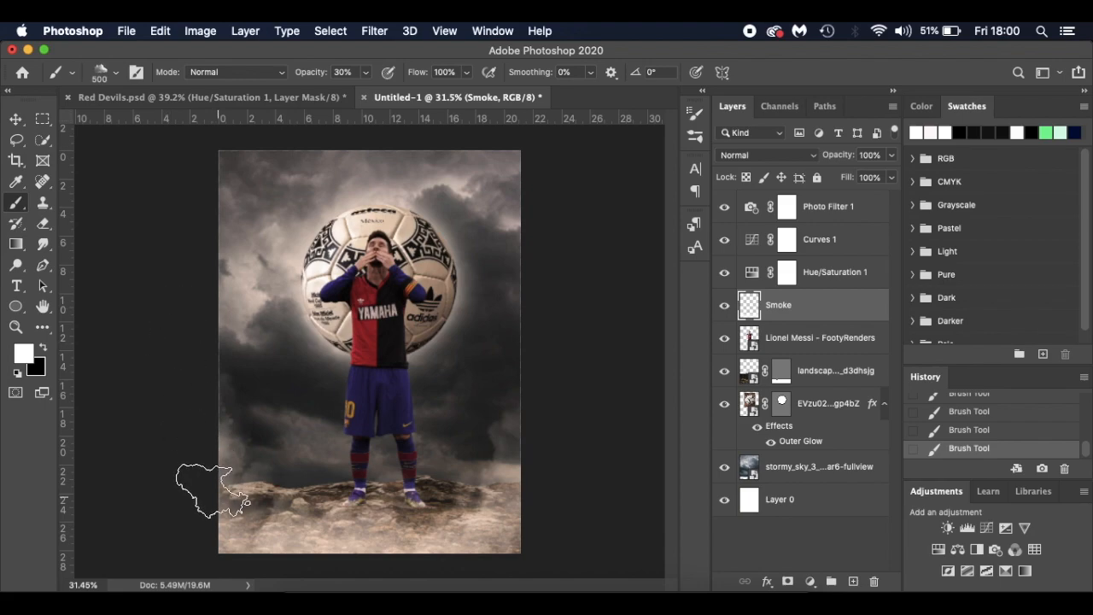
pyautogui.moveTo(236, 494)
pyautogui.mouseDown()
pyautogui.moveTo(411, 521)
pyautogui.moveTo(501, 510)
pyautogui.mouseUp()
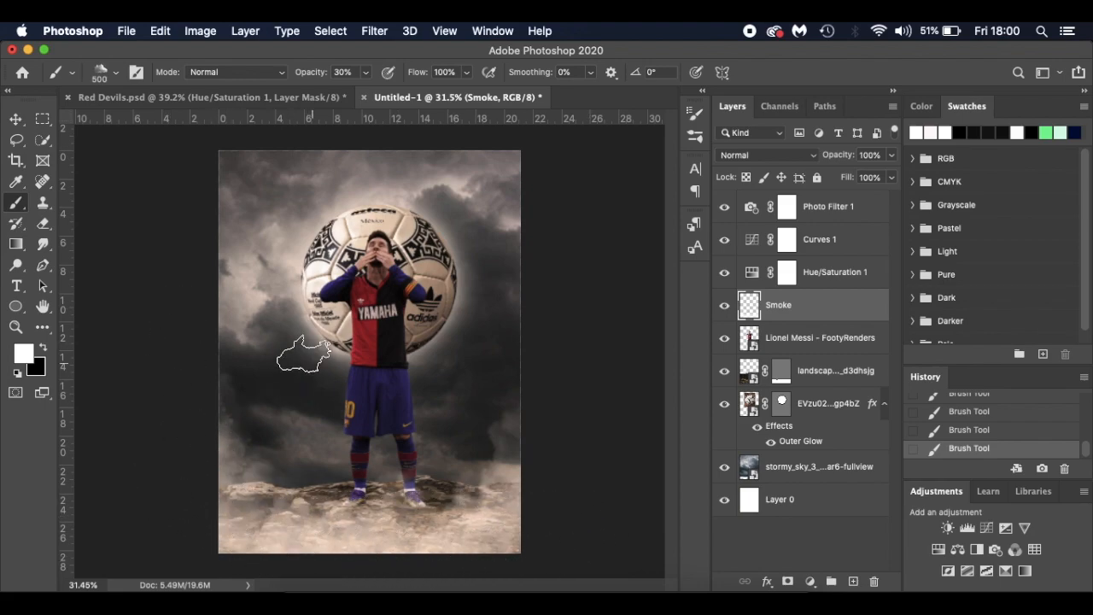
pyautogui.moveTo(314, 74); pyautogui.dragTo(303, 74)
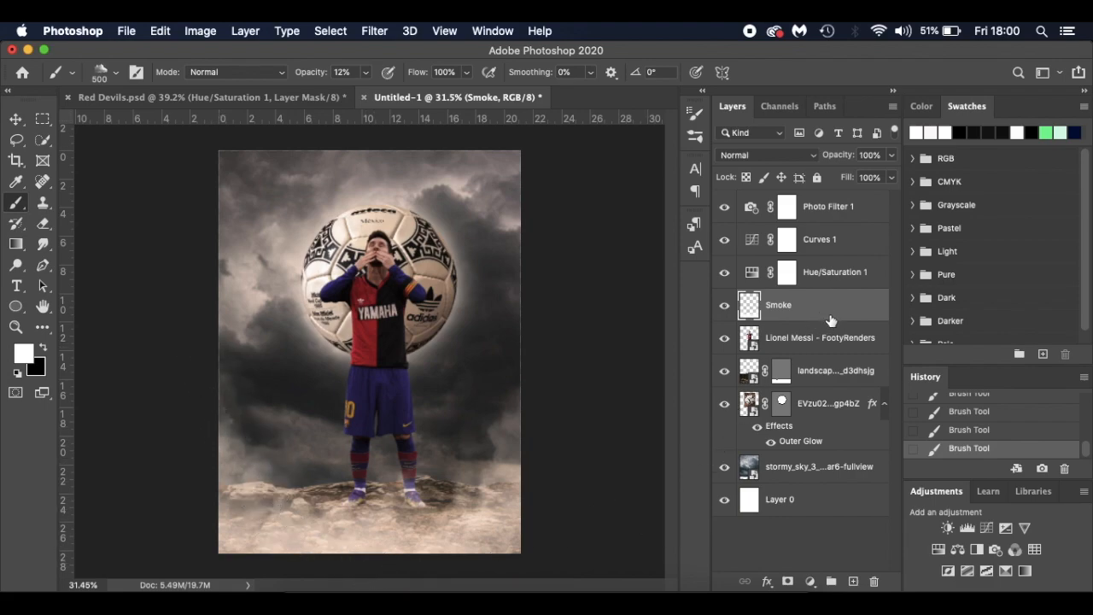
# Transform the Smoke layer to about 103.36% width and 87.72% height, and nudge it down and slightly right.
pyautogui.hotkey('ctrl', 't')
pyautogui.moveTo(370, 290); pyautogui.dragTo(374, 322)
pyautogui.press('Down')
pyautogui.press('Down')
pyautogui.press('Down')
pyautogui.press('Down')
pyautogui.press('Down')
pyautogui.press('Down')
pyautogui.press('Down')
pyautogui.press('Down')
pyautogui.press('Down')
pyautogui.press('Down')
pyautogui.press('Down')
pyautogui.press('Down')
pyautogui.press('Down')
pyautogui.press('Down')
pyautogui.press('Down')
pyautogui.press('Down')
pyautogui.press('Down')
pyautogui.press('Down')
pyautogui.press('Down')
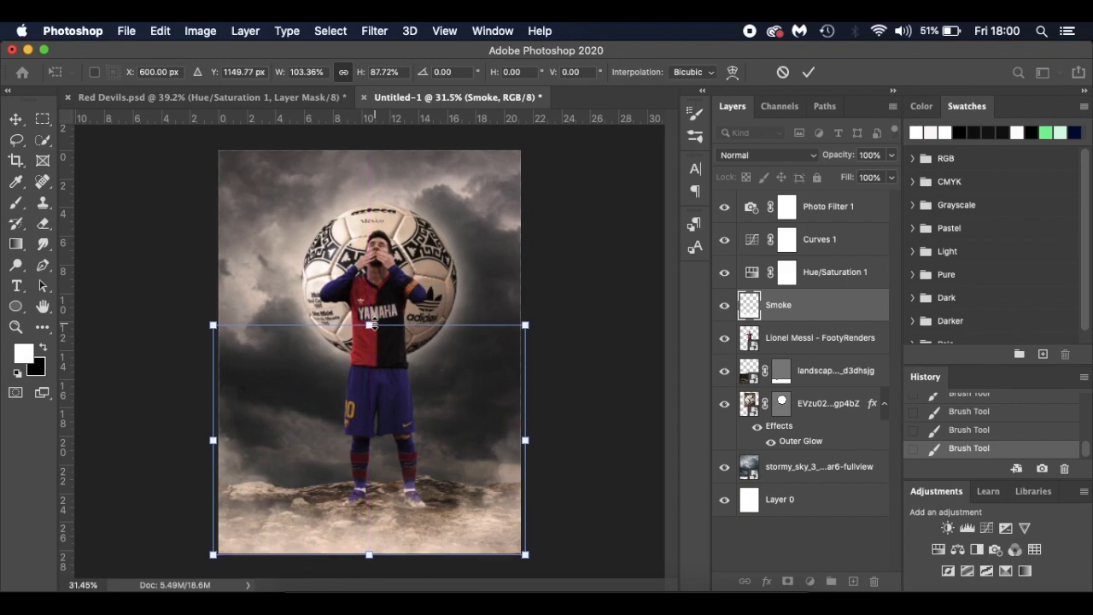
pyautogui.press('Down')
pyautogui.press('Down')
pyautogui.press('Right')
pyautogui.press('Right')
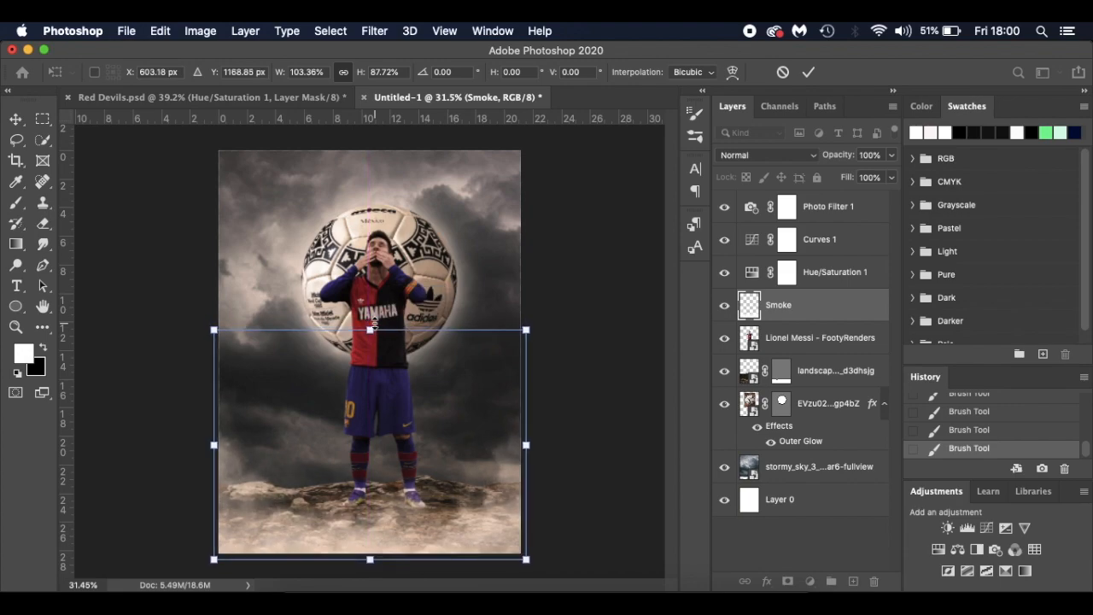
pyautogui.press('Right')
pyautogui.press('Return')
pyautogui.press('b')
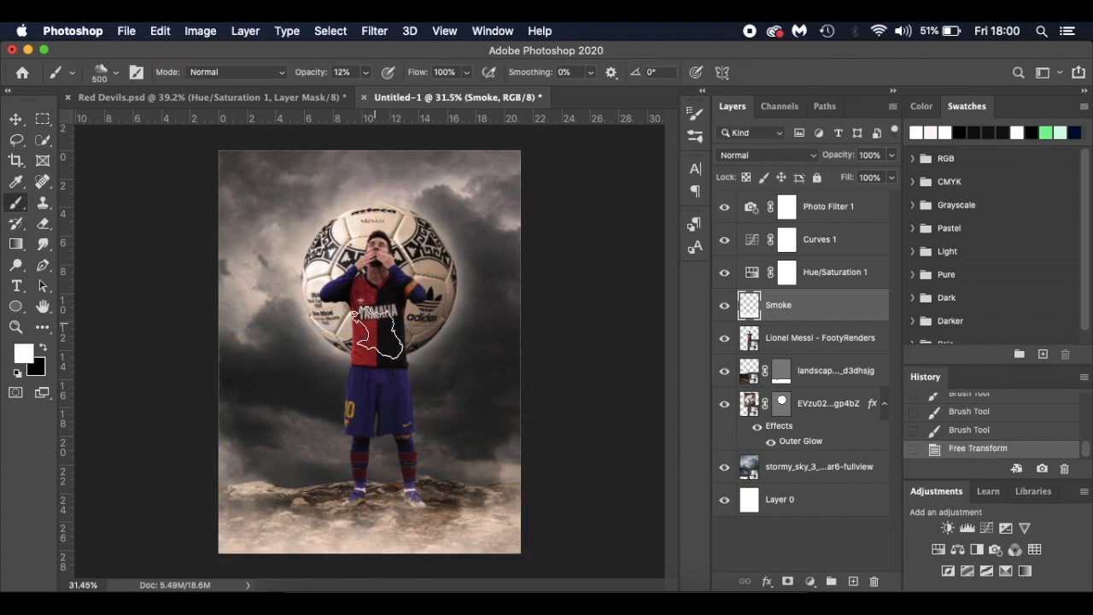
# Add a Curves adjustment layer above the Smoke layer and clip it to the smoke.
pyautogui.scroll(2, 380, 454)
pyautogui.press('v')
pyautogui.scroll(-4, 380, 455)
pyautogui.scroll(-2, 379, 451)
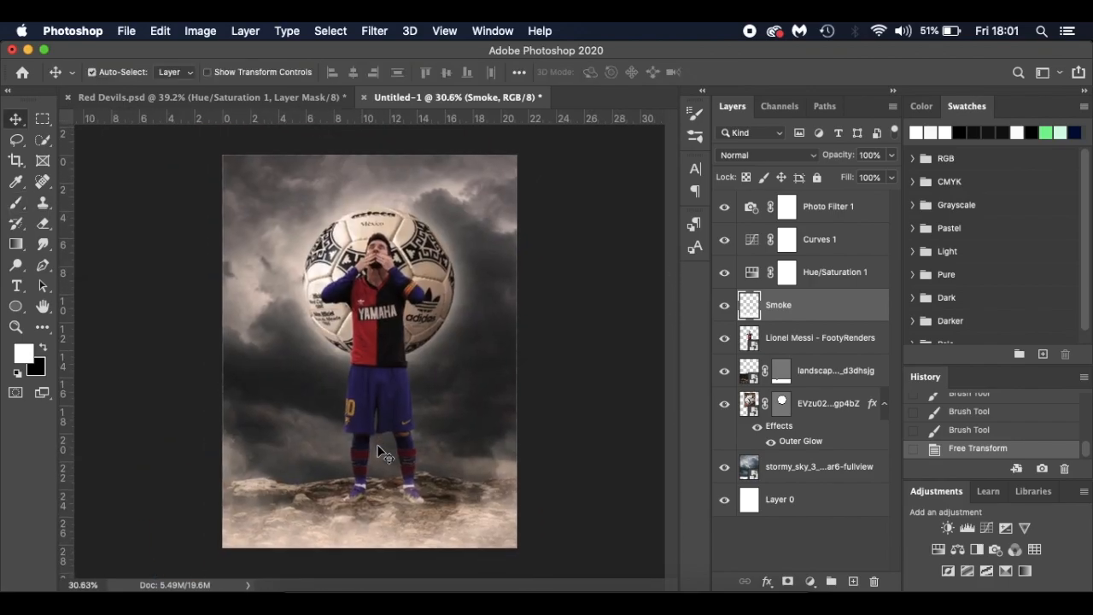
pyautogui.click(810, 582)
pyautogui.click(855, 355)
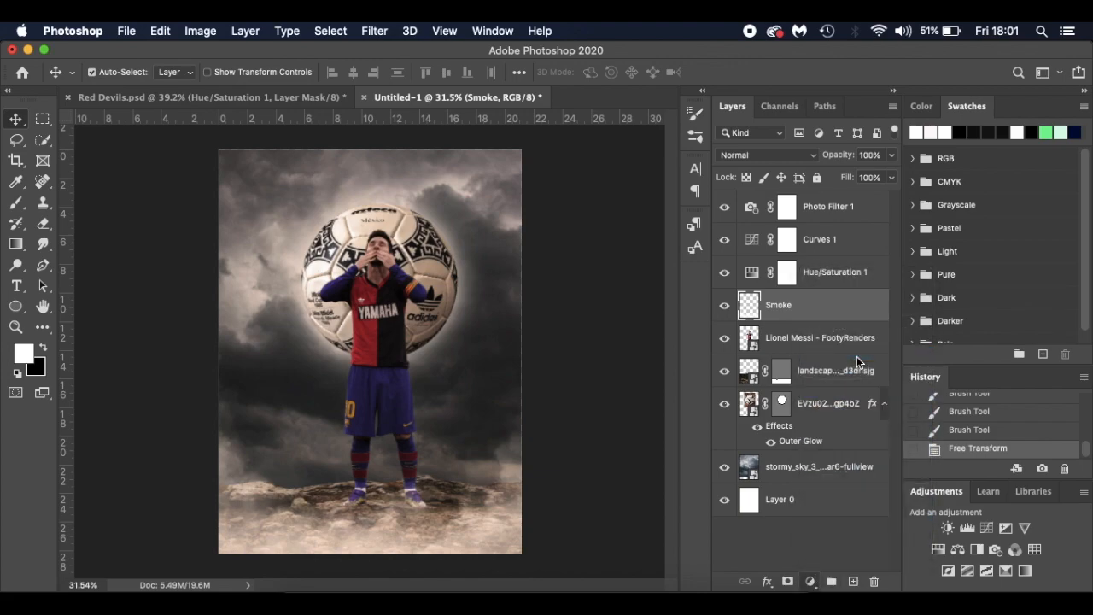
pyautogui.click(773, 543)
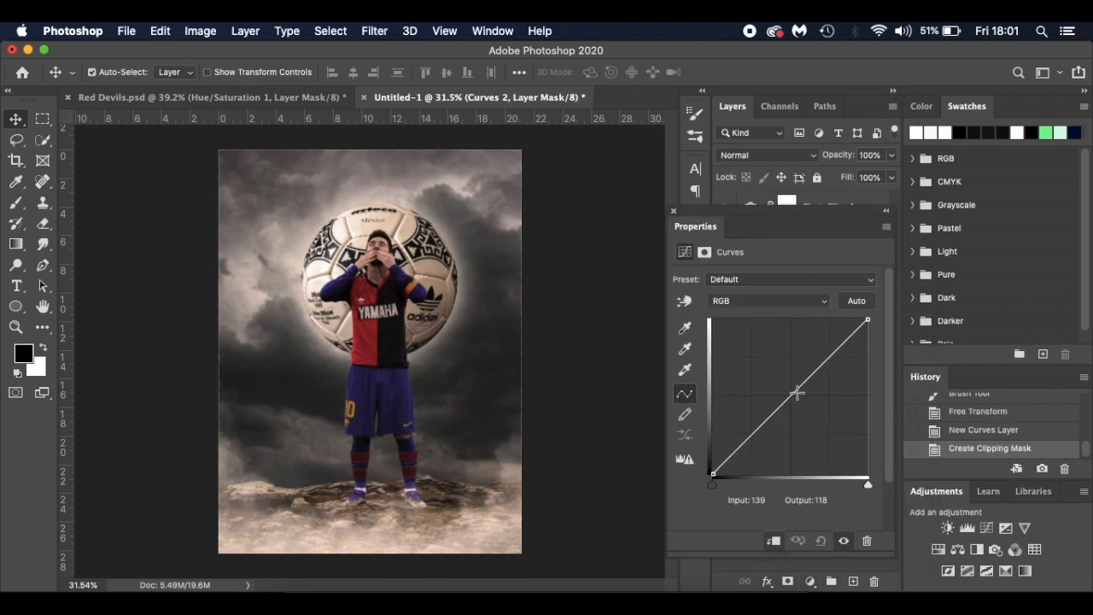
# Darken the smoke with the clipped curve, setting its midpoint to input 134, output 91 and lowering the white endpoint's output.
pyautogui.moveTo(790, 397); pyautogui.dragTo(792, 427)
pyautogui.click(868, 321)
pyautogui.moveTo(869, 321); pyautogui.dragTo(881, 356)
pyautogui.moveTo(791, 432); pyautogui.dragTo(793, 422)
pyautogui.click(841, 539)
pyautogui.click(840, 539)
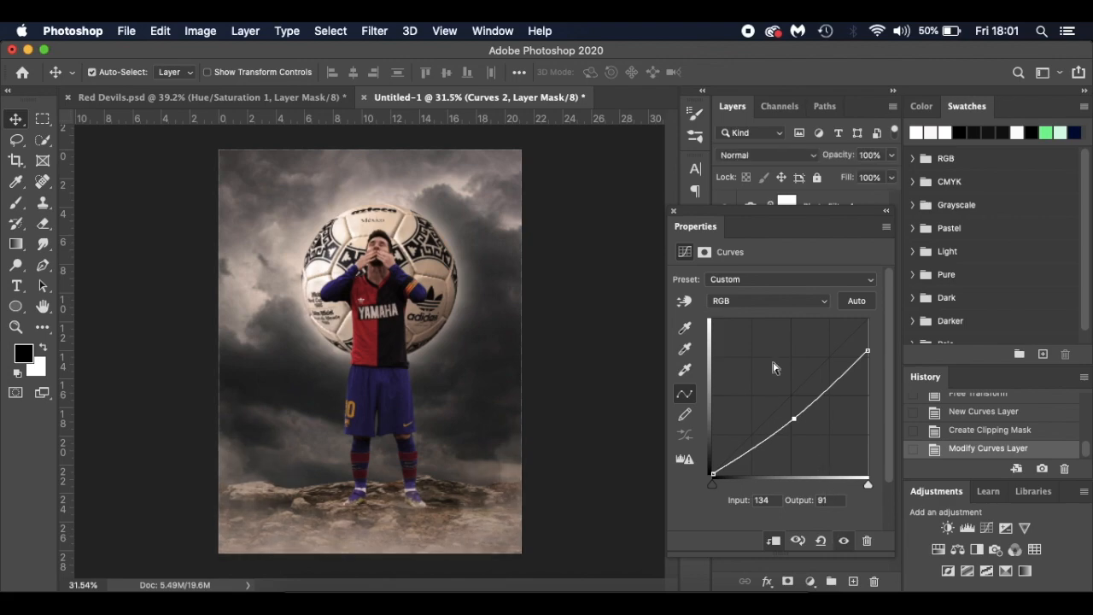
pyautogui.click(674, 211)
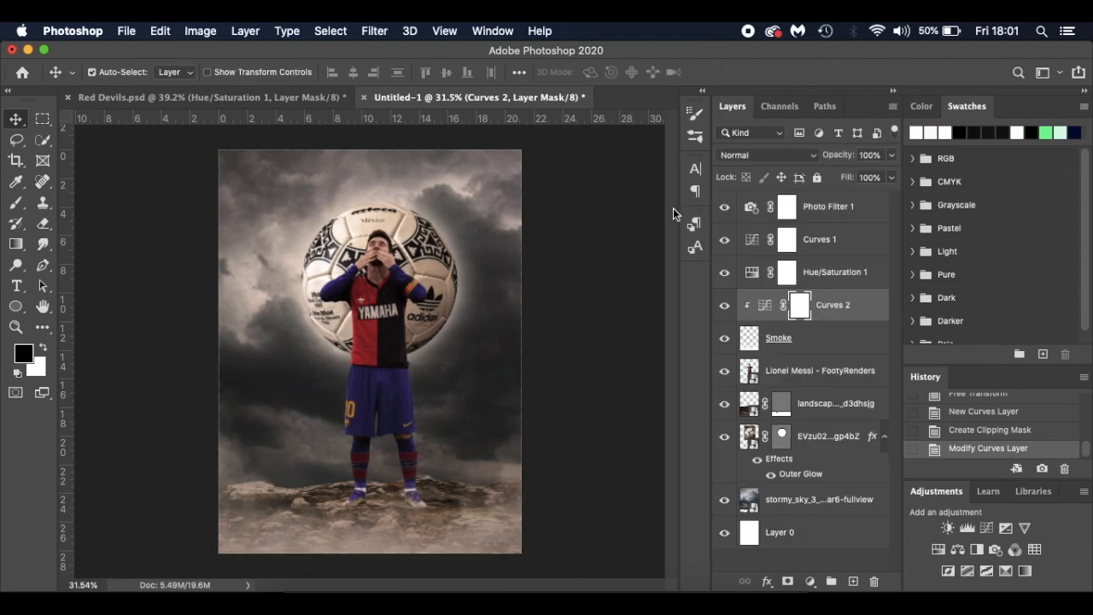
# Apply a Gaussian Blur with a radius of 8.0 pixels to the Smoke layer.
pyautogui.click(833, 341)
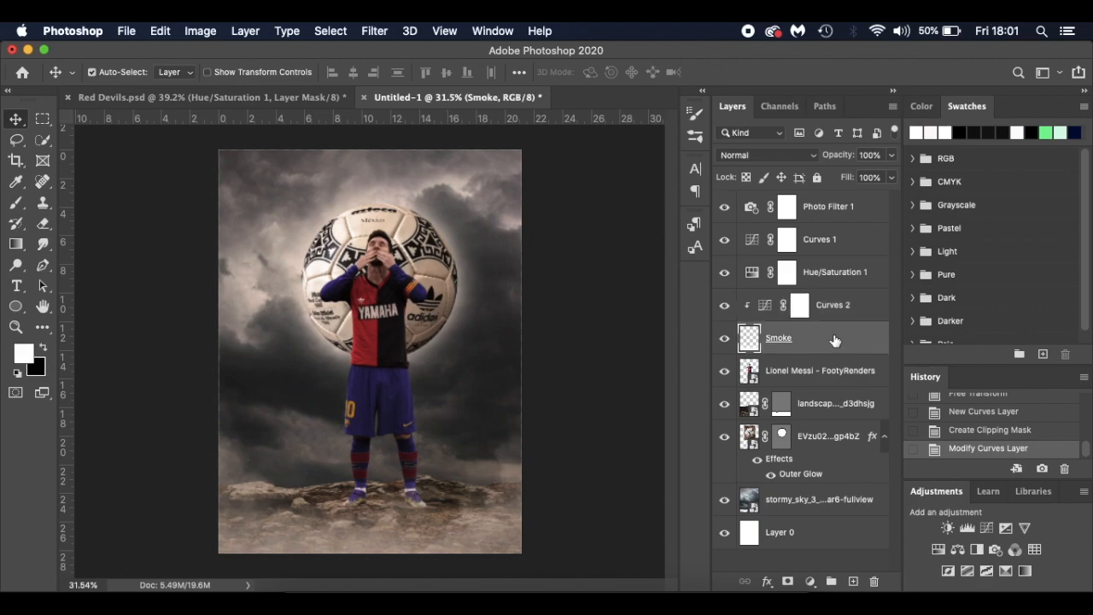
pyautogui.click(378, 32)
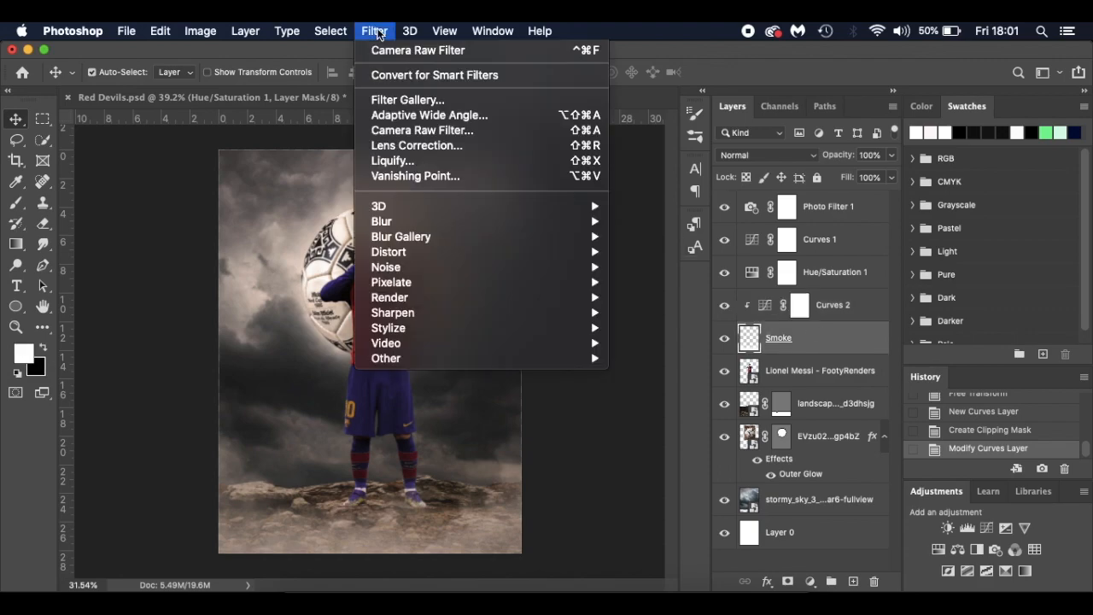
pyautogui.moveTo(590, 221)
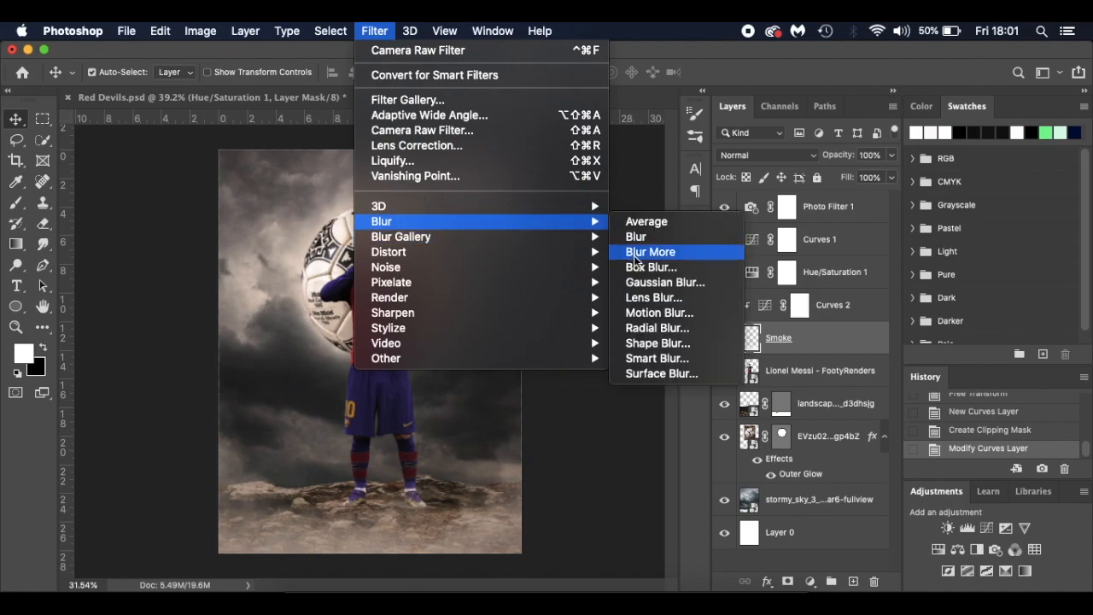
pyautogui.click(649, 282)
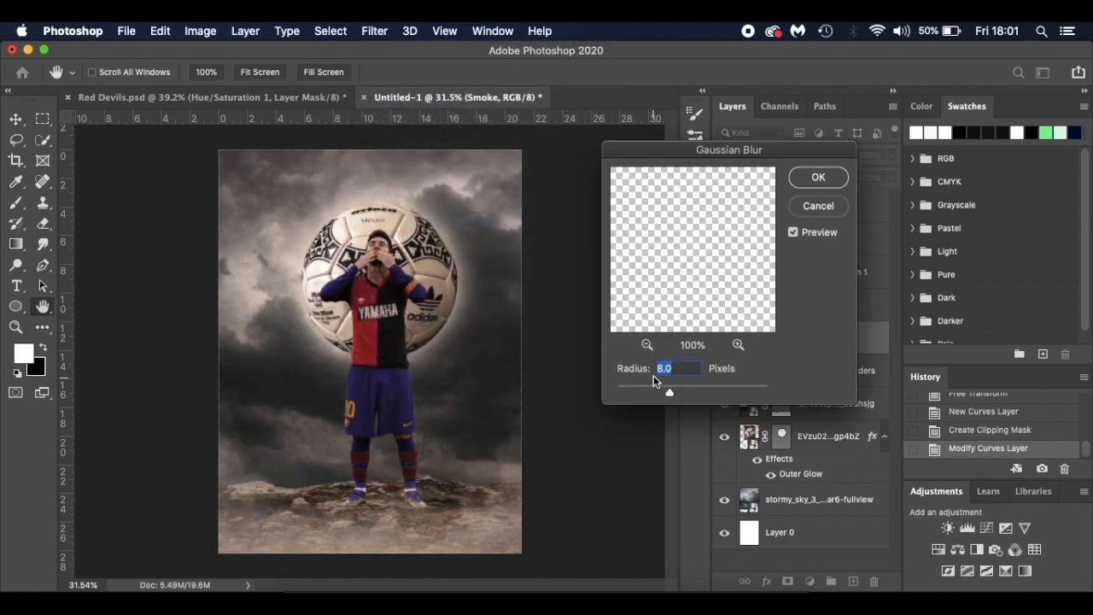
pyautogui.click(822, 176)
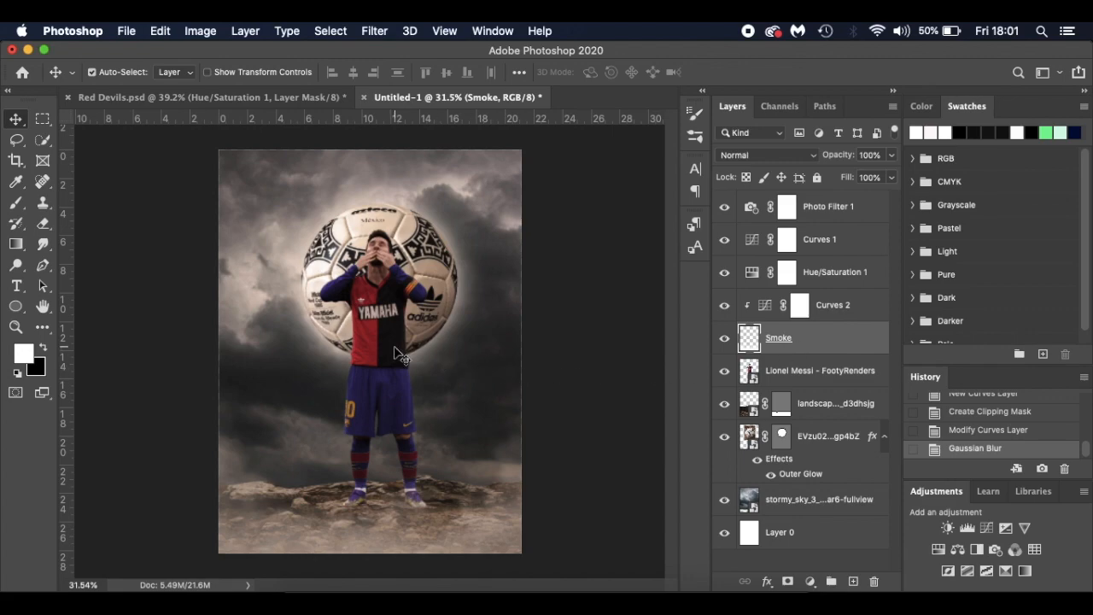
# Create a new empty layer and place it directly beneath the player layer, above the rocks.
pyautogui.click(847, 376)
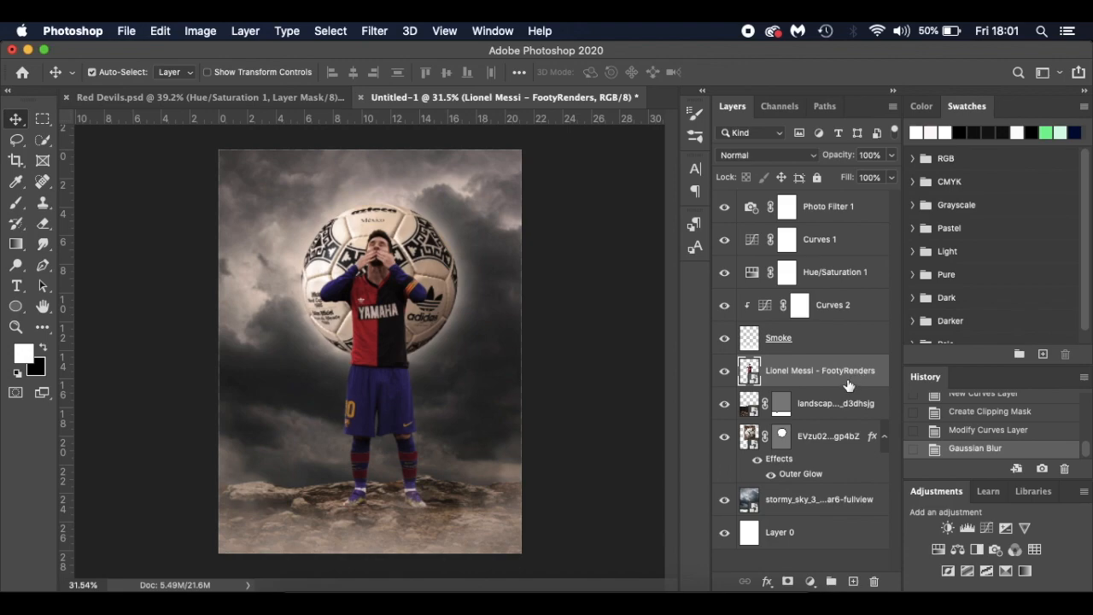
pyautogui.click(853, 581)
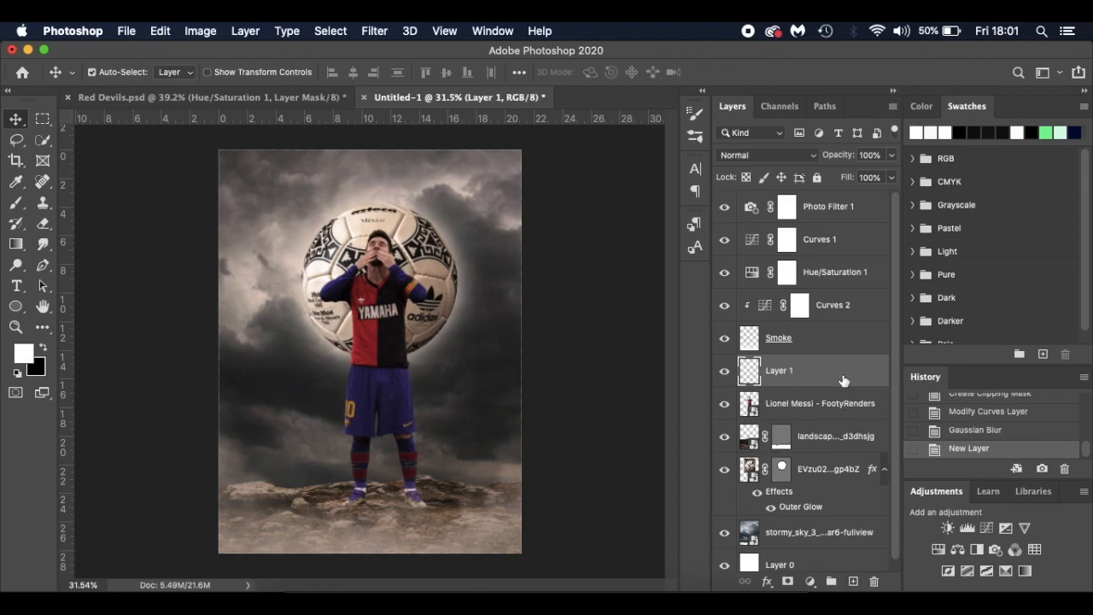
pyautogui.moveTo(843, 380); pyautogui.dragTo(841, 421)
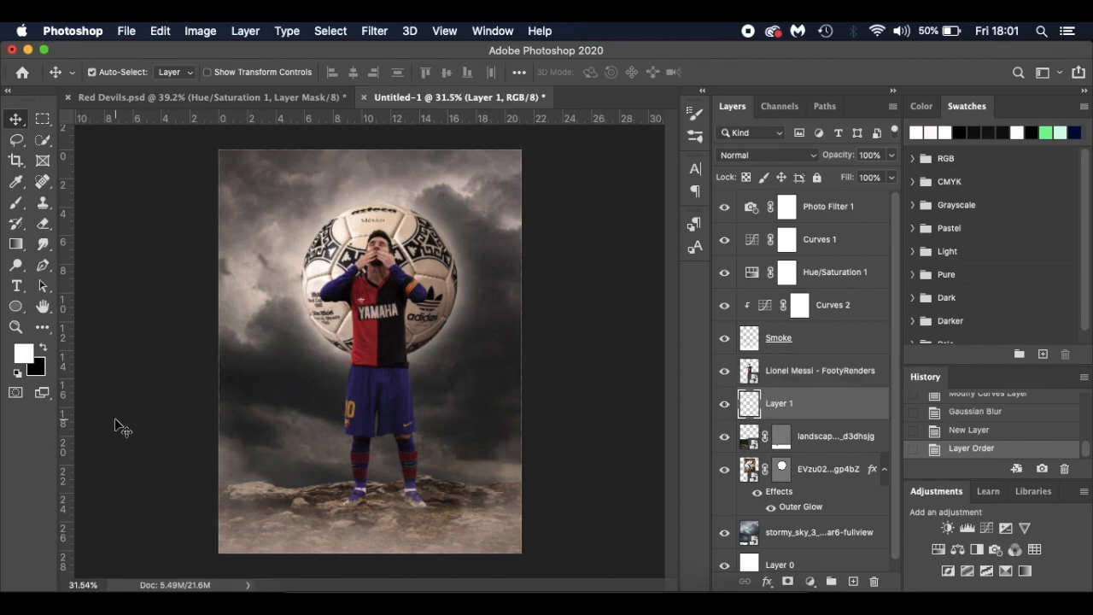
# Set up a black Soft Round brush with 0% hardness, flattened into a thin horizontal ellipse and sized to 127 px.
pyautogui.press('x')
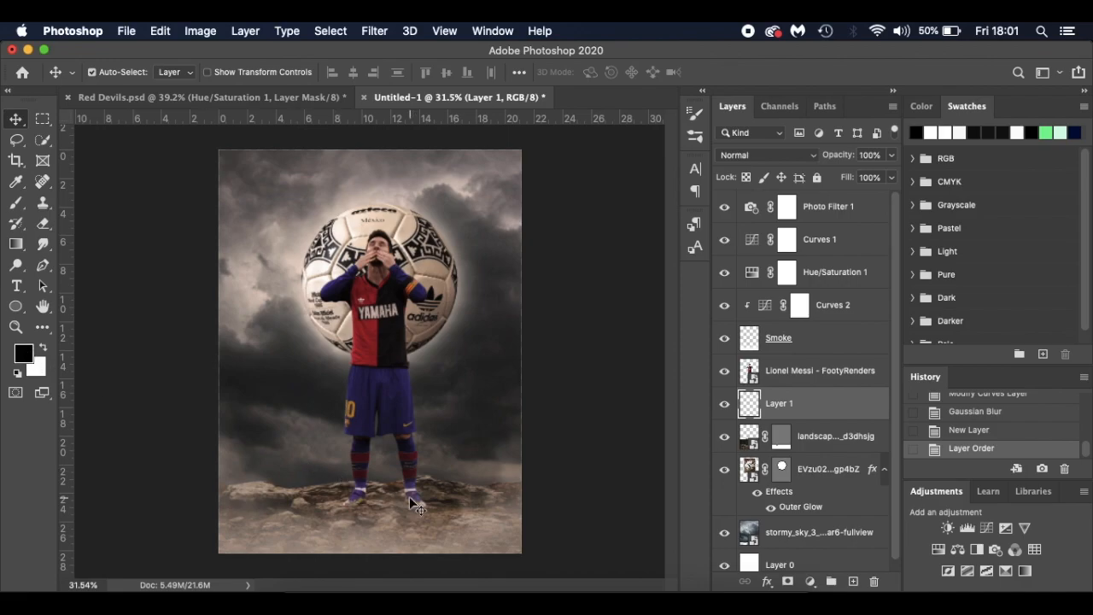
pyautogui.scroll(3, 409, 502)
pyautogui.scroll(-3, 409, 502)
pyautogui.press('b')
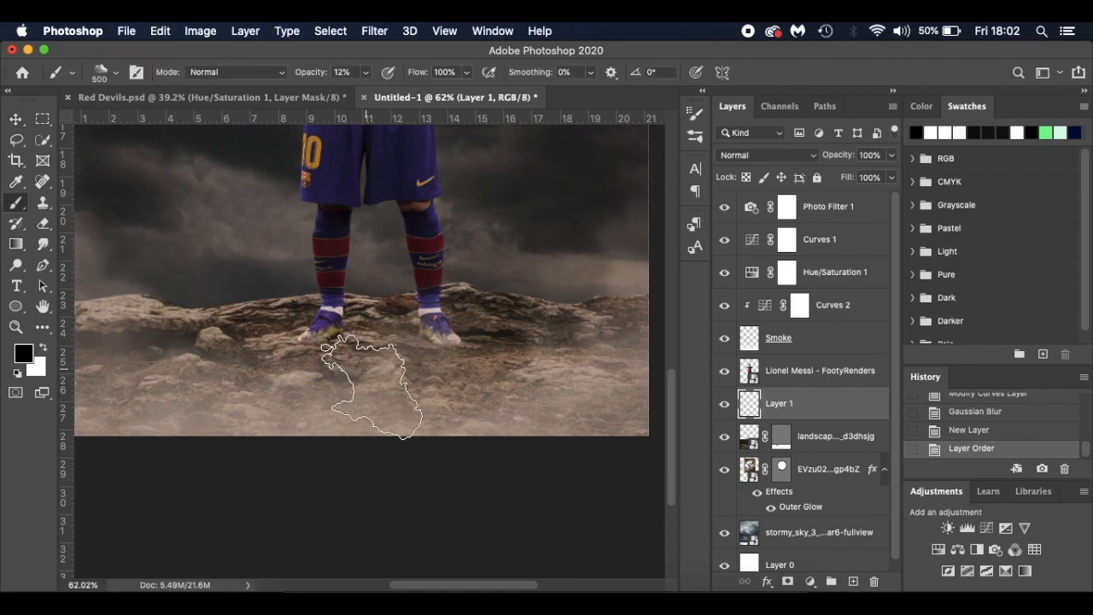
pyautogui.rightClick(369, 323)
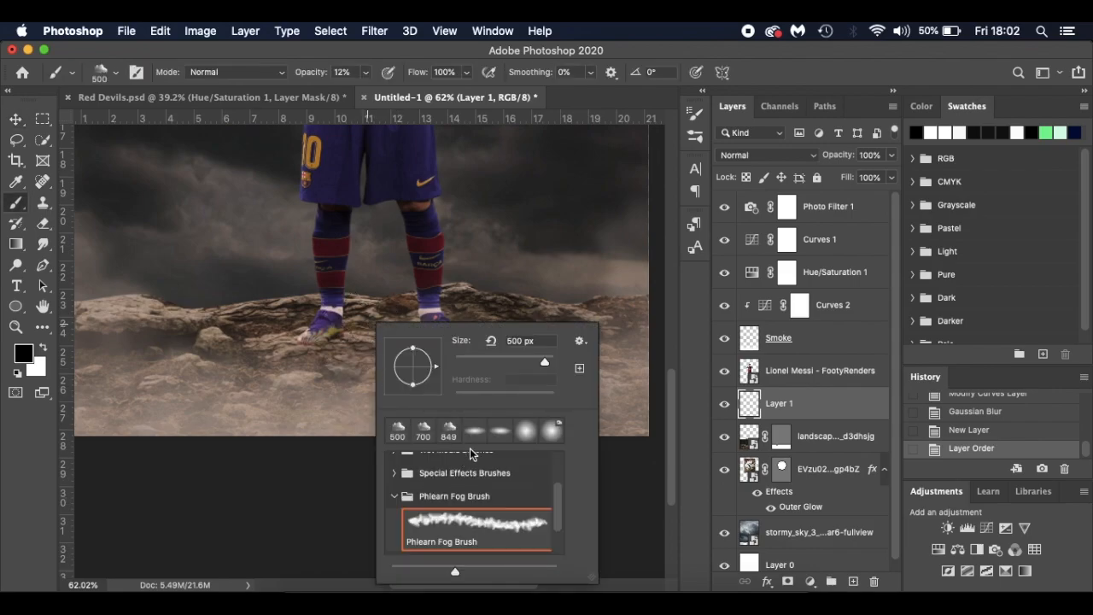
pyautogui.scroll(5, 454, 472)
pyautogui.click(393, 463)
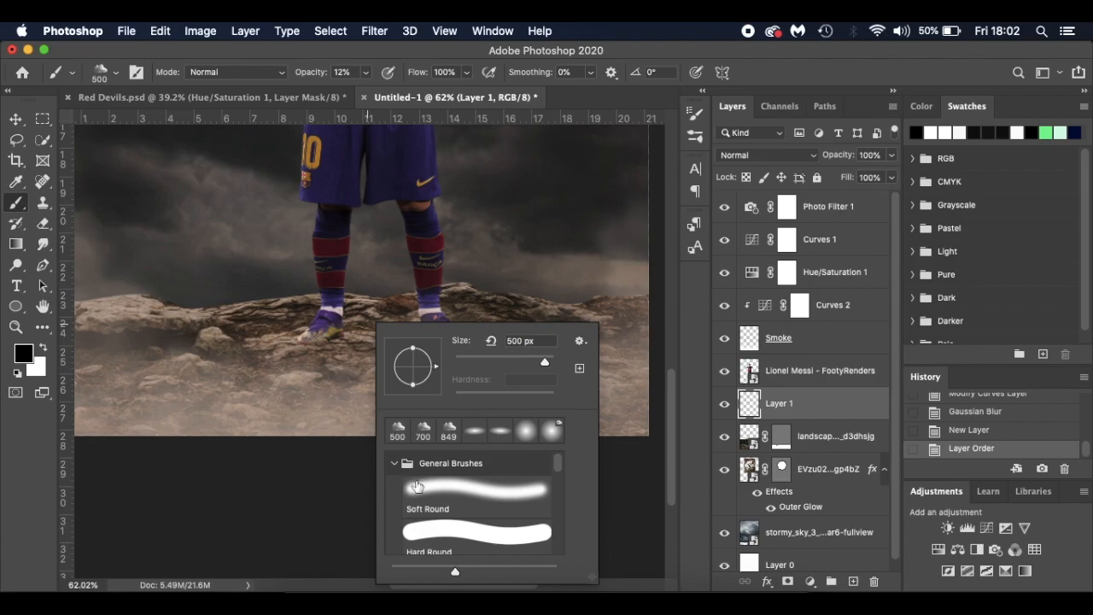
pyautogui.click(431, 498)
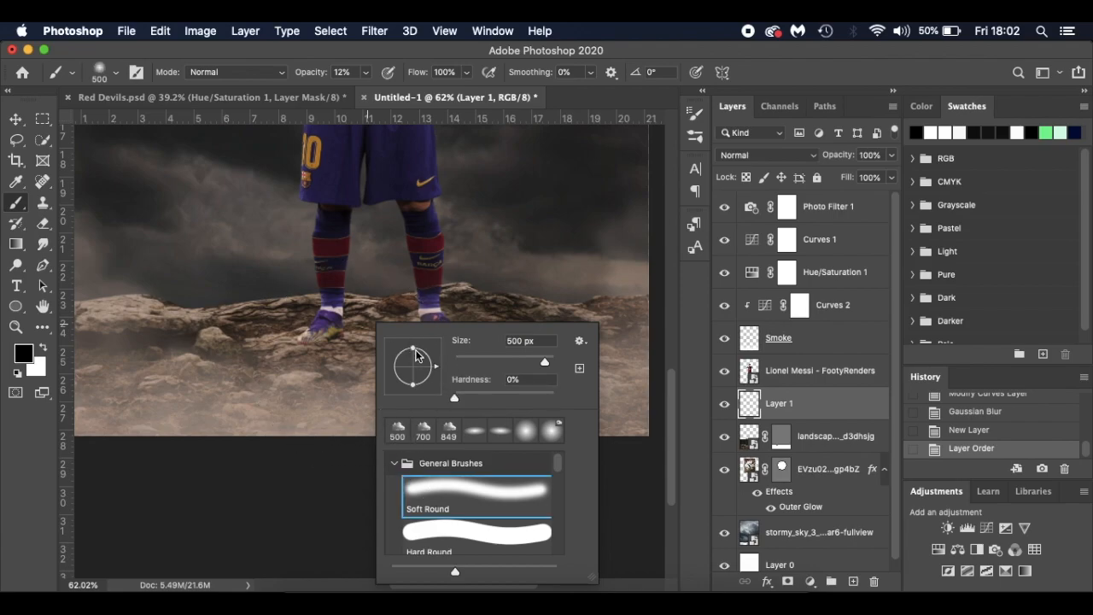
pyautogui.moveTo(416, 350); pyautogui.dragTo(414, 361)
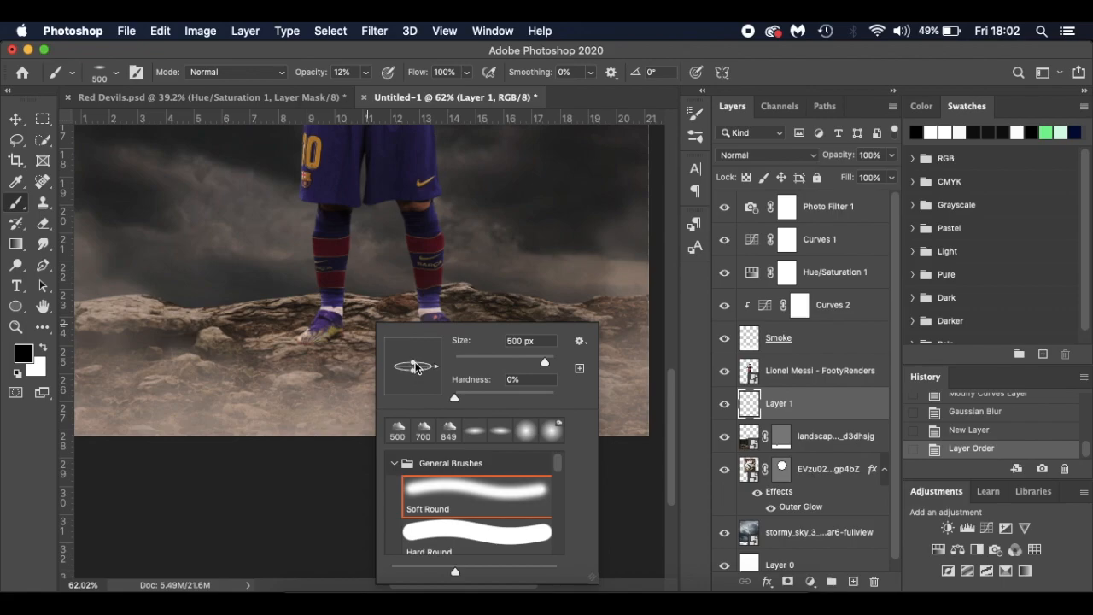
pyautogui.click(511, 358)
# Paint black contact shadows on the rocks beneath both of the player's boots, raising the brush opacity to 40%.
pyautogui.click(331, 340)
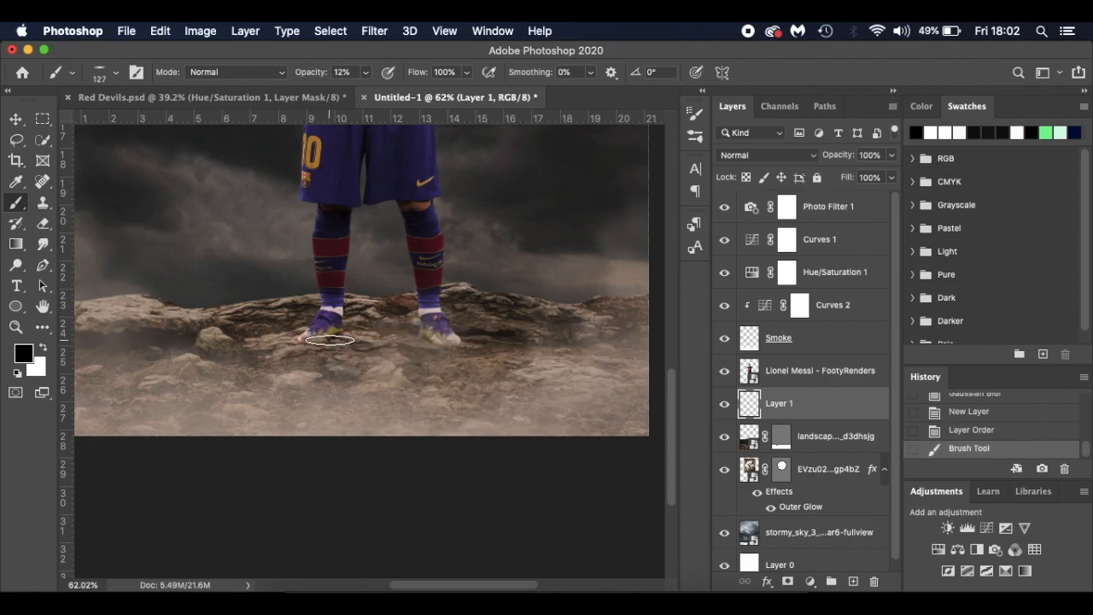
pyautogui.scroll(3, 331, 340)
pyautogui.moveTo(314, 72); pyautogui.dragTo(338, 84)
pyautogui.moveTo(282, 338)
pyautogui.mouseDown()
pyautogui.moveTo(356, 380)
pyautogui.moveTo(306, 326)
pyautogui.mouseUp()
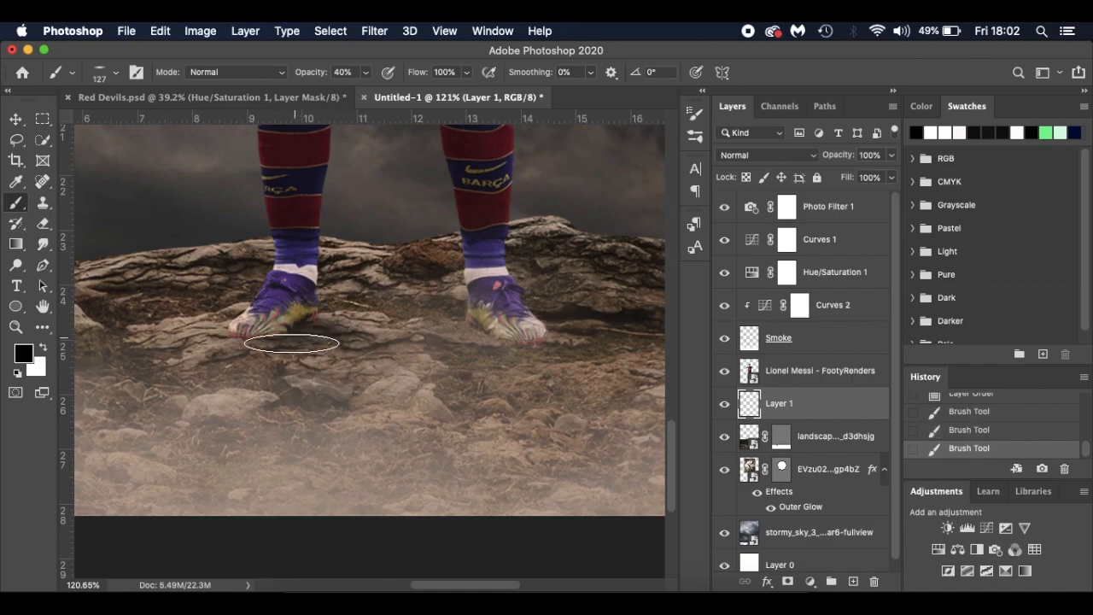
pyautogui.click(281, 334)
pyautogui.moveTo(496, 335)
pyautogui.mouseDown()
pyautogui.moveTo(512, 339)
pyautogui.moveTo(302, 331)
pyautogui.mouseUp()
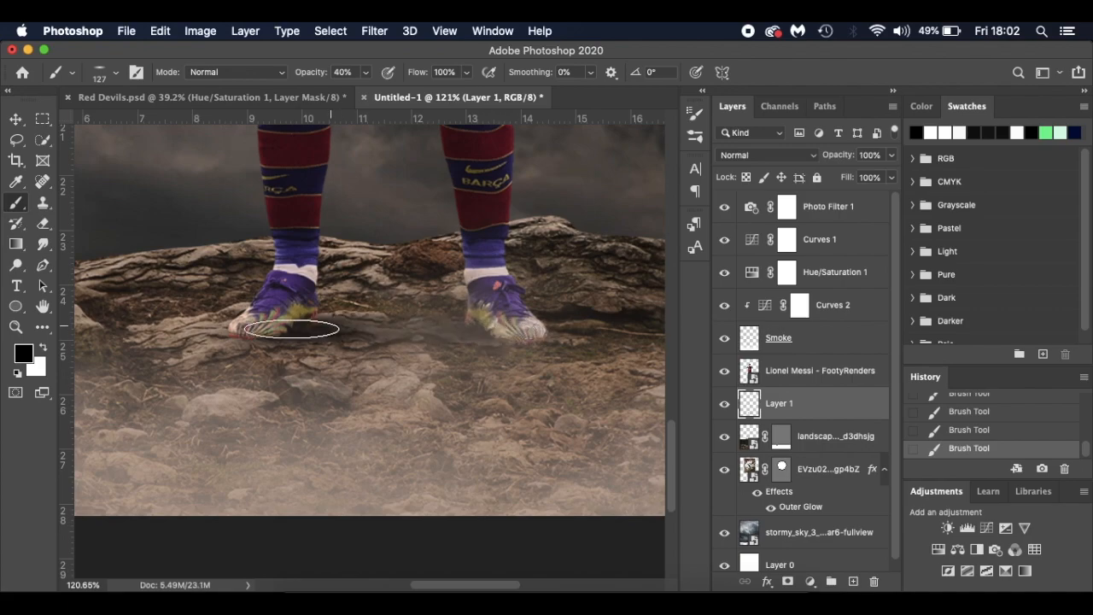
# Undo the last shadow brush stroke near the boots.
pyautogui.scroll(-1, 480, 424)
pyautogui.scroll(-5, 480, 424)
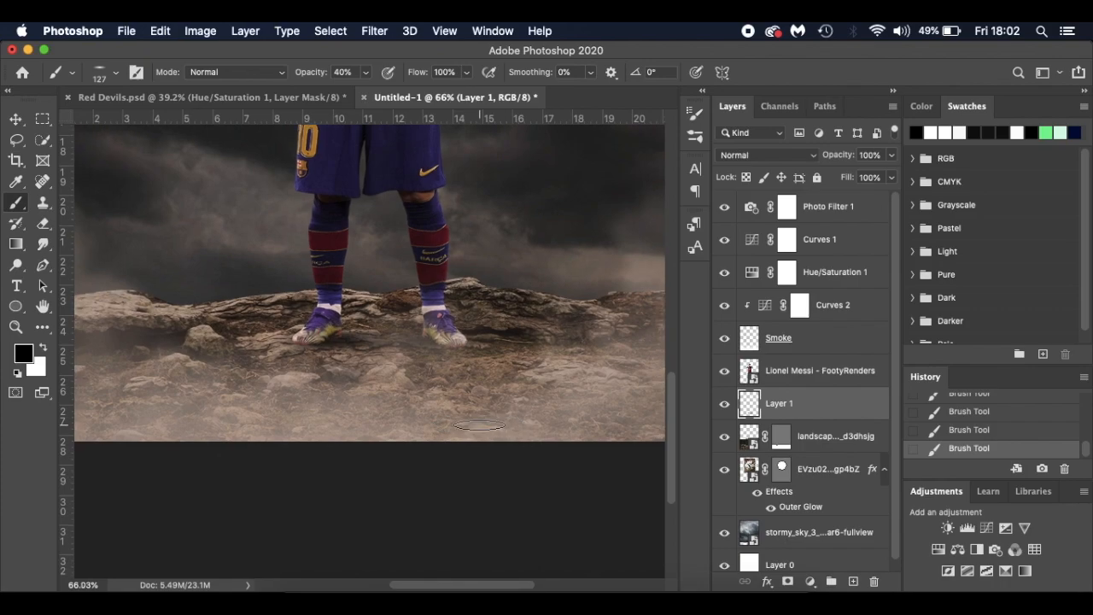
pyautogui.press('super+z')
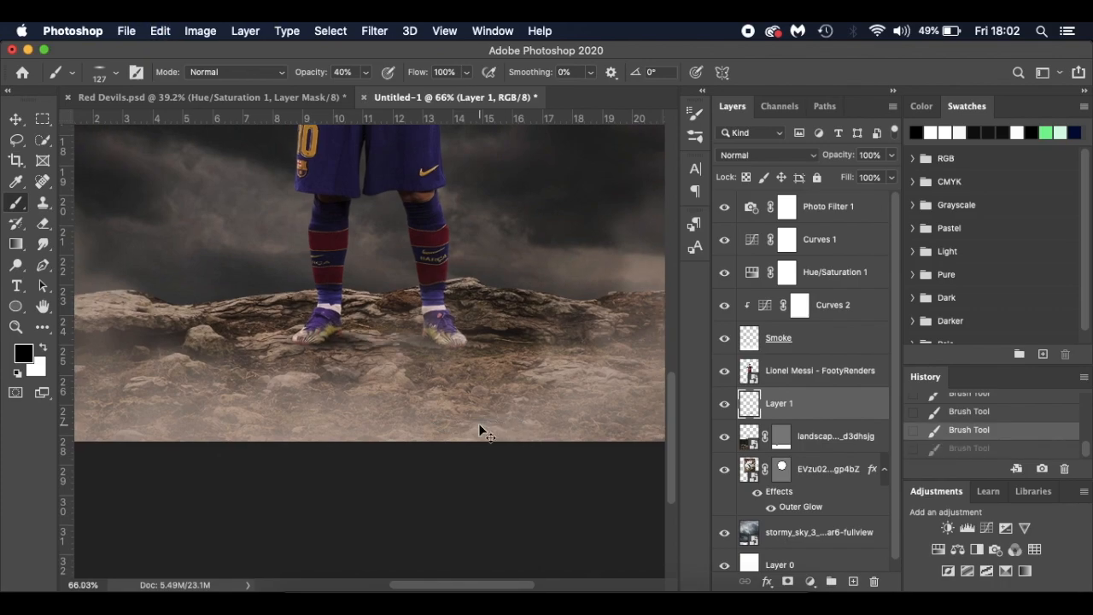
# Undo several more of the shadow brush strokes painted around the boots.
pyautogui.press('super+z')
pyautogui.press('super+z')
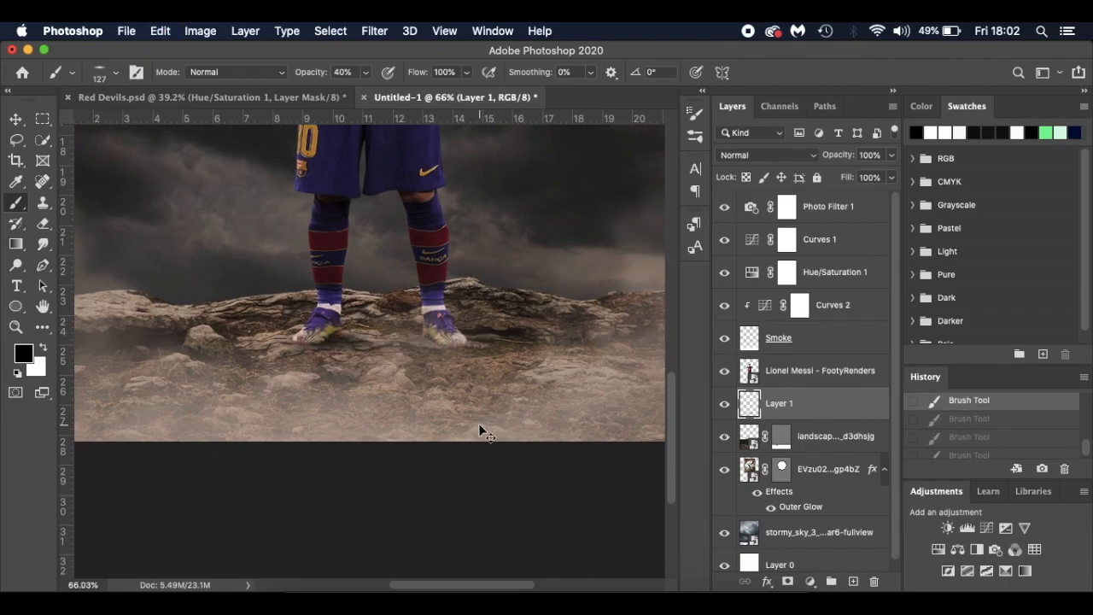
pyautogui.press('super+z')
pyautogui.press('super+z')
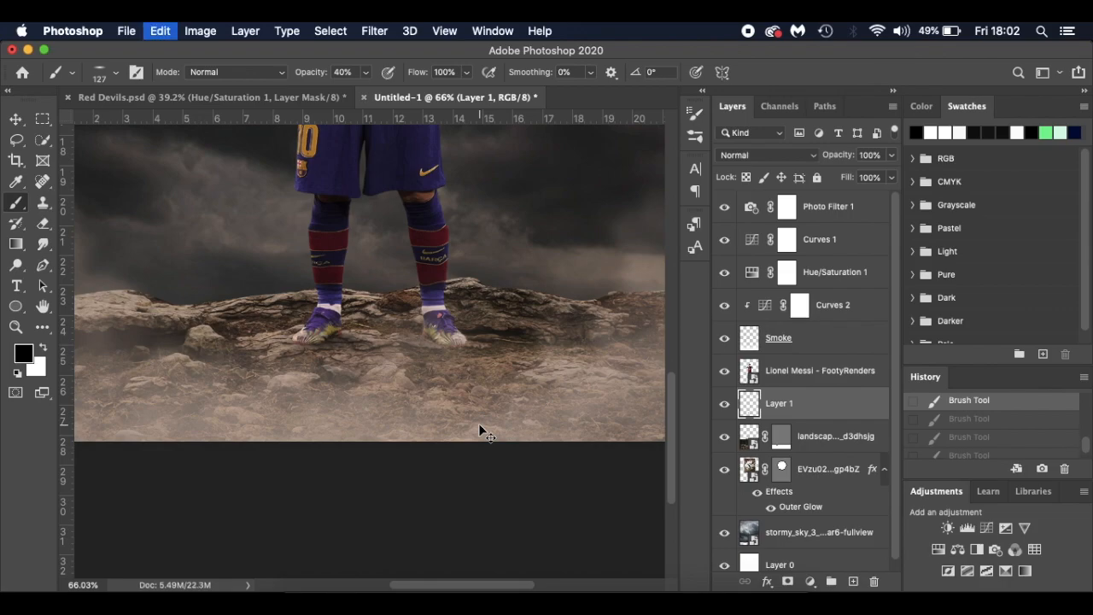
# Try one broad 400 px shadow dab at 40% brush opacity on the rocks between the player's boots.
pyautogui.scroll(3, 354, 333)
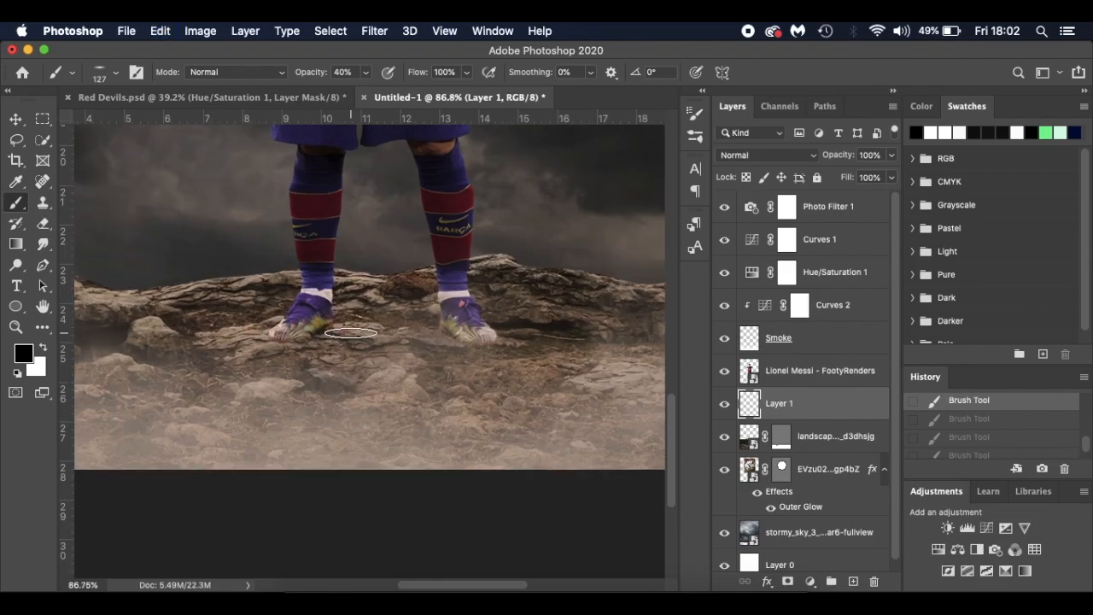
pyautogui.press(']')
pyautogui.press(']')
pyautogui.press(']')
pyautogui.press(']')
pyautogui.press(']')
pyautogui.press(']')
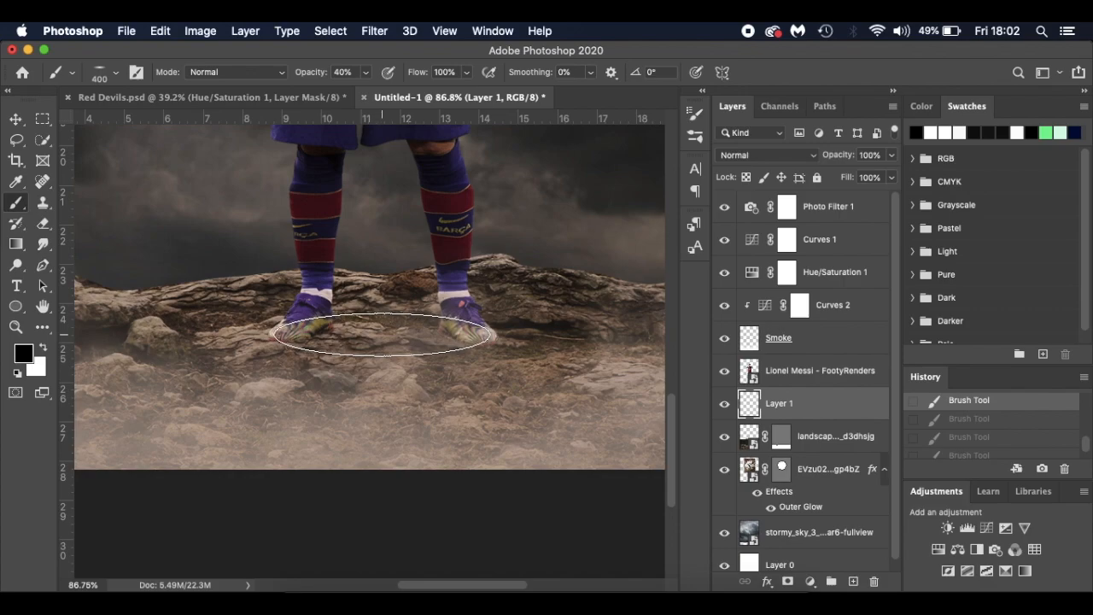
pyautogui.click(384, 334)
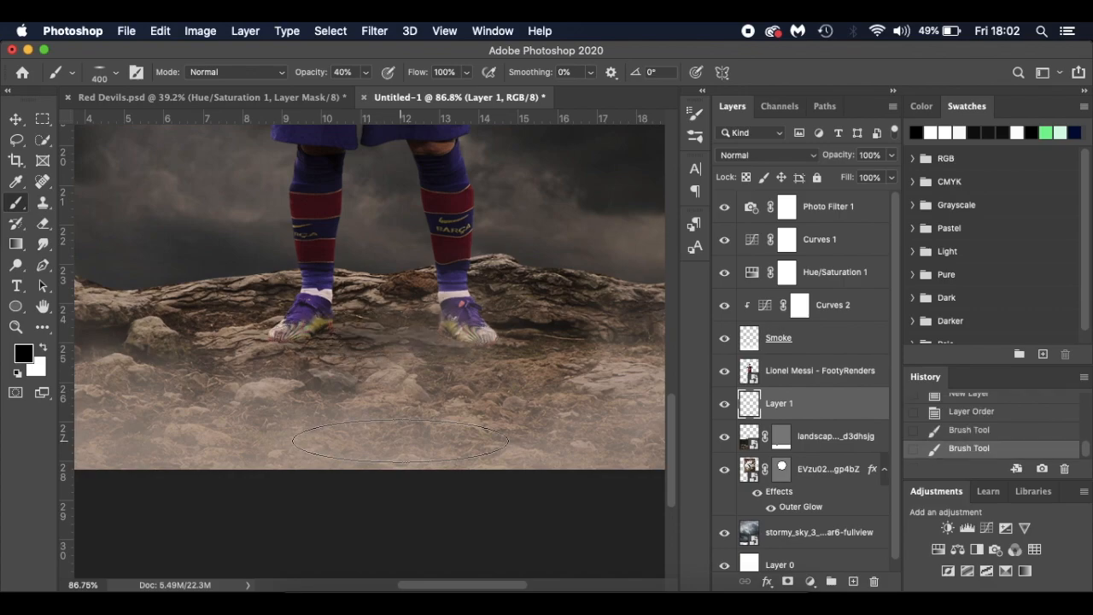
pyautogui.hotkey('ctrl', 'z')
# Flatten the elliptical Soft Round brush tip further and lower the brush opacity to 30%.
pyautogui.rightClick(398, 355)
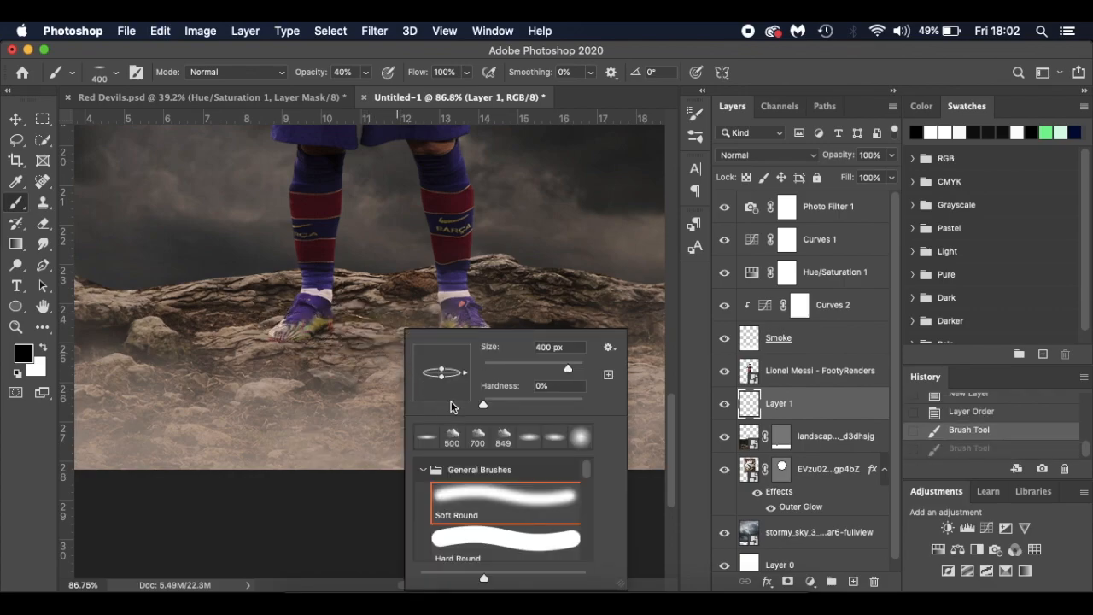
pyautogui.moveTo(442, 372); pyautogui.dragTo(443, 374)
pyautogui.moveTo(312, 79); pyautogui.dragTo(306, 77)
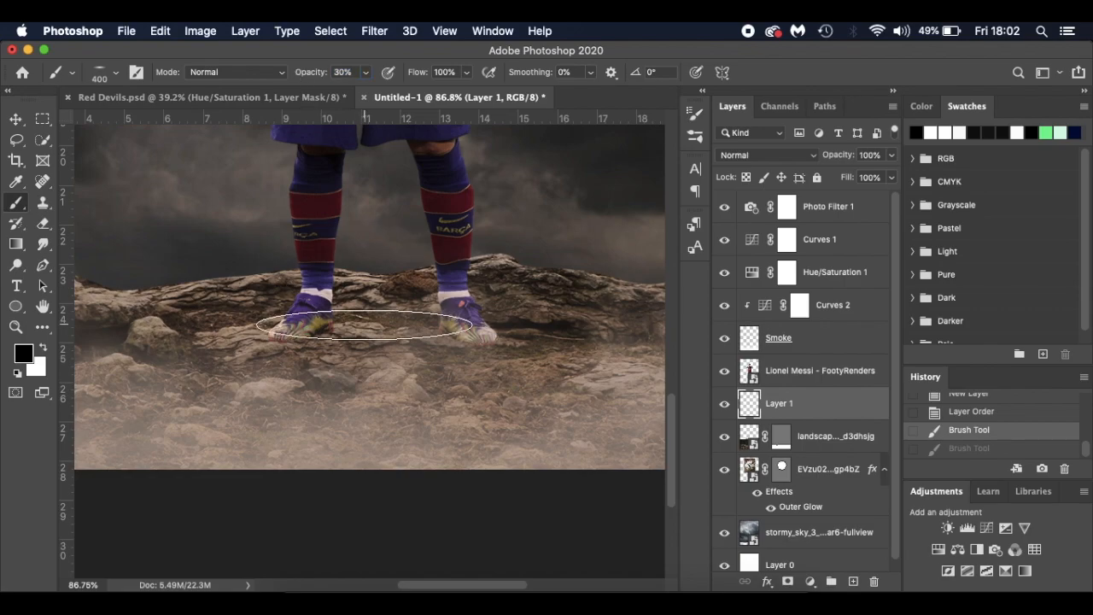
# Paint a broad soft shadow between the boots and smaller ones beneath each boot, reducing the brush to 100 px.
pyautogui.scroll(5, 400, 329)
pyautogui.moveTo(400, 329)
pyautogui.mouseDown()
pyautogui.moveTo(444, 331)
pyautogui.moveTo(401, 329)
pyautogui.mouseUp()
pyautogui.press('[')
pyautogui.press('[')
pyautogui.press('[')
pyautogui.press('[')
pyautogui.press('[')
pyautogui.press('[')
pyautogui.press('[')
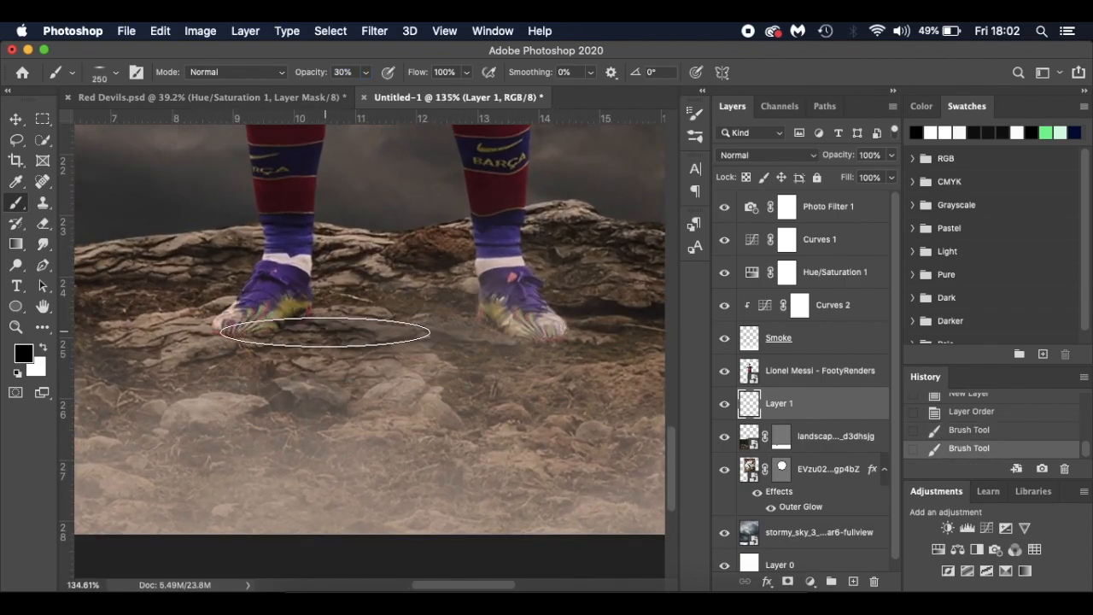
pyautogui.moveTo(289, 318)
pyautogui.mouseDown()
pyautogui.moveTo(268, 312)
pyautogui.moveTo(244, 340)
pyautogui.moveTo(288, 322)
pyautogui.mouseUp()
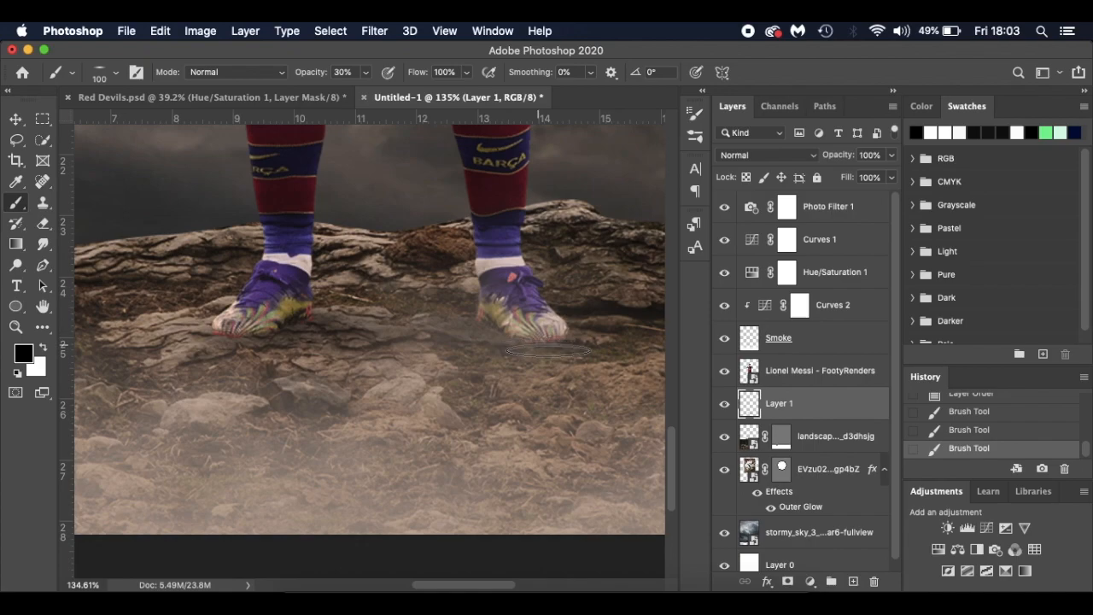
pyautogui.moveTo(535, 349); pyautogui.dragTo(530, 349)
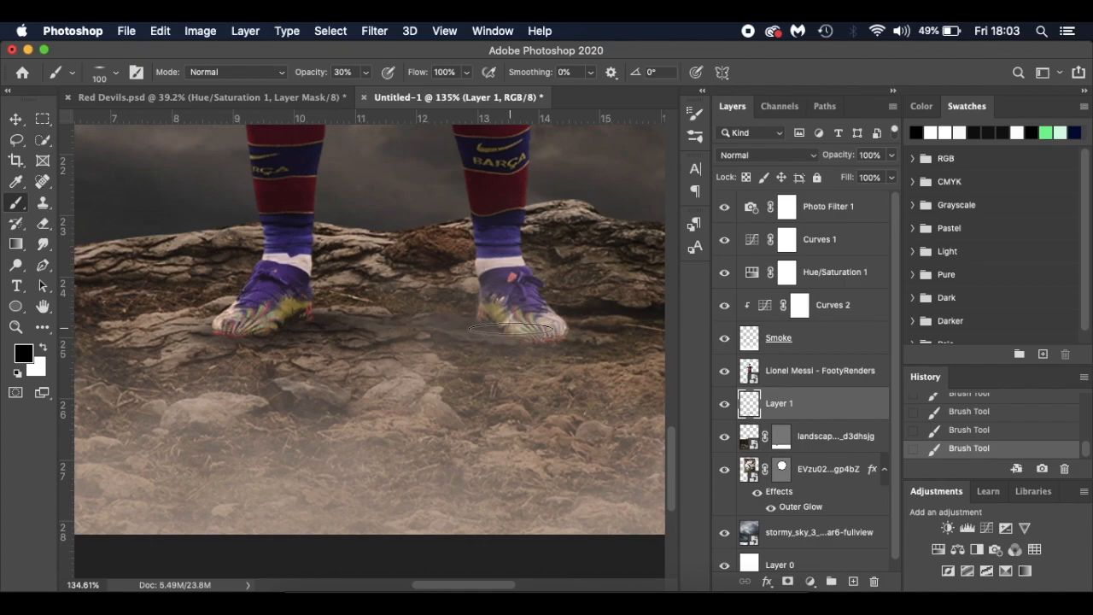
pyautogui.scroll(-5, 521, 478)
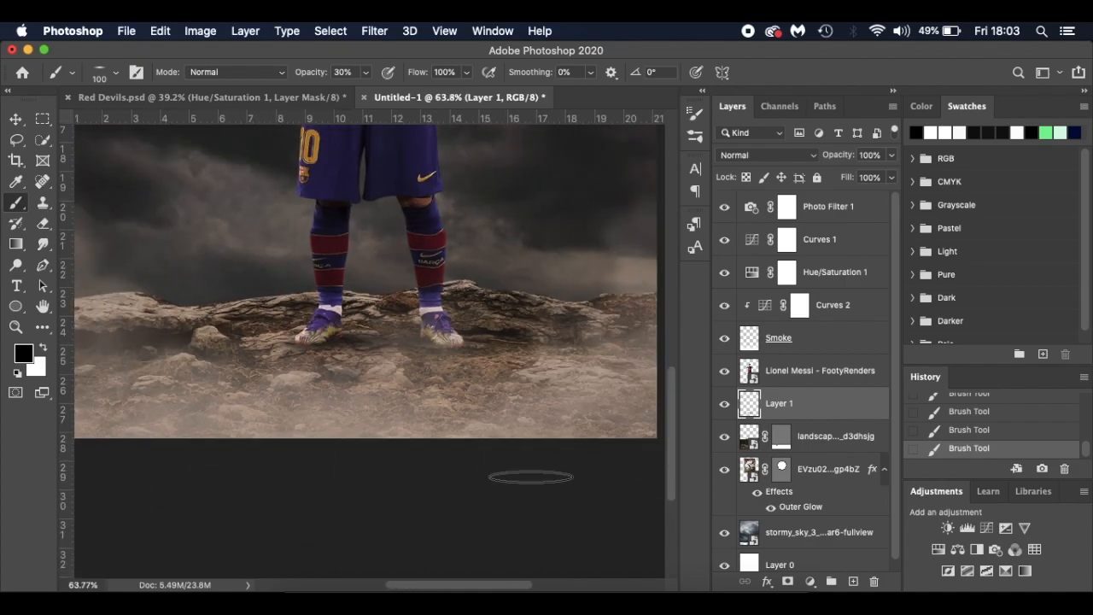
pyautogui.scroll(3, 531, 477)
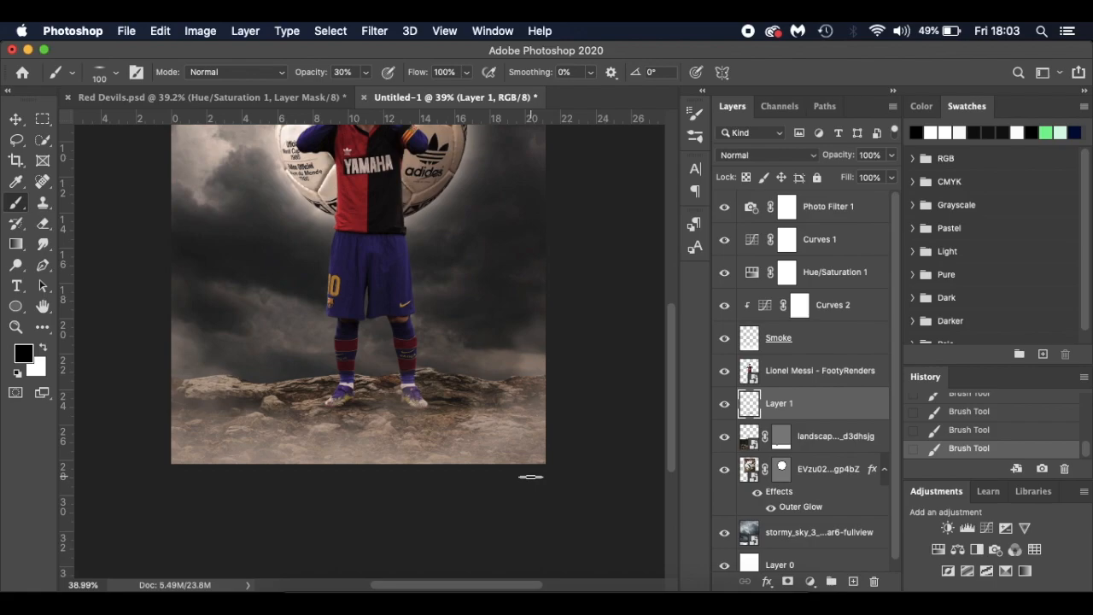
# Compare the shadow layer on and off, lower its opacity to 90% and set its blend mode to Overlay.
pyautogui.click(723, 408)
pyautogui.click(723, 407)
pyautogui.moveTo(838, 160); pyautogui.dragTo(831, 160)
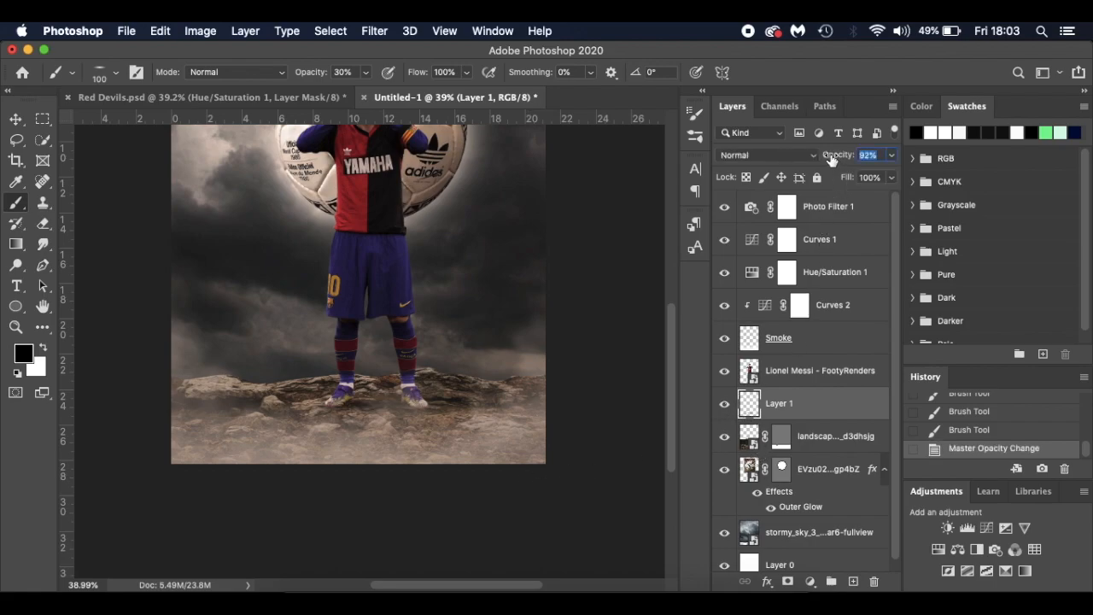
pyautogui.click(777, 161)
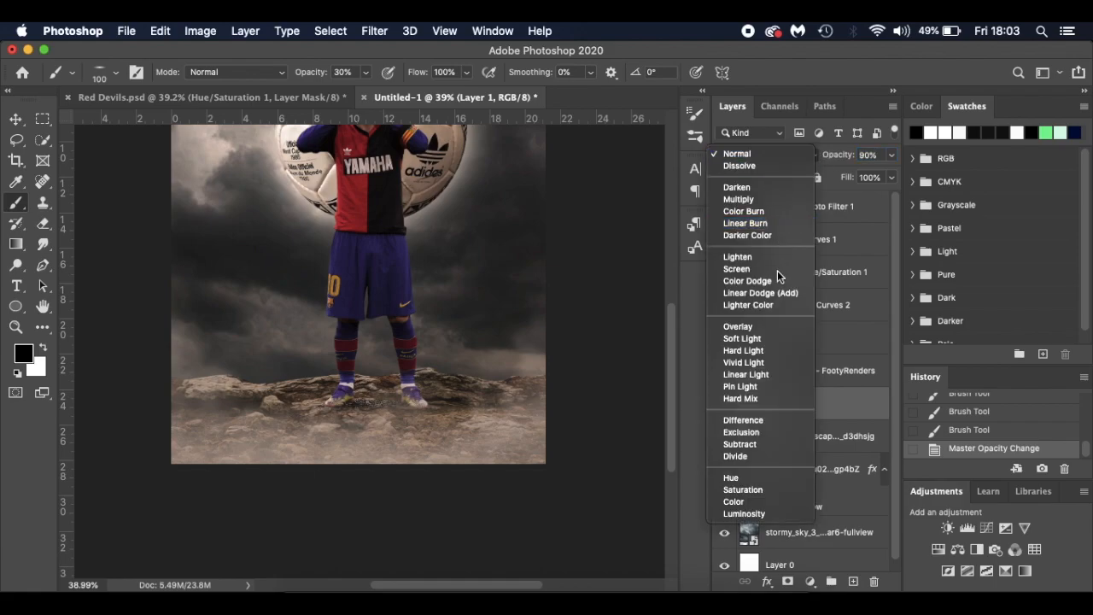
pyautogui.click(771, 325)
pyautogui.scroll(6, 454, 379)
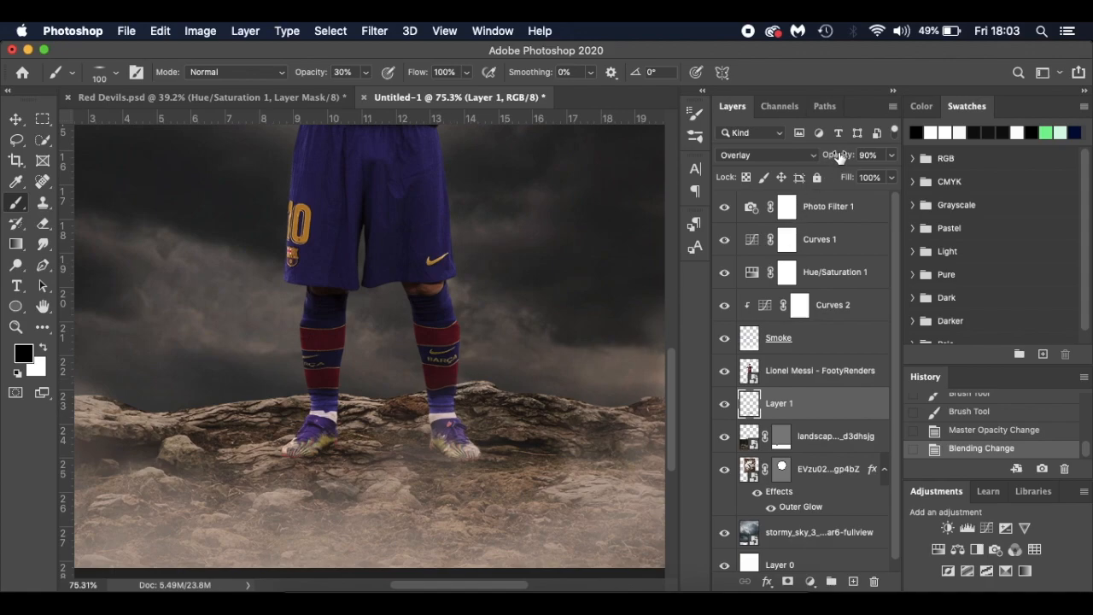
# Return the shadow layer to 100% opacity and Normal blend mode.
pyautogui.moveTo(840, 155); pyautogui.dragTo(914, 151)
pyautogui.click(726, 407)
pyautogui.click(726, 408)
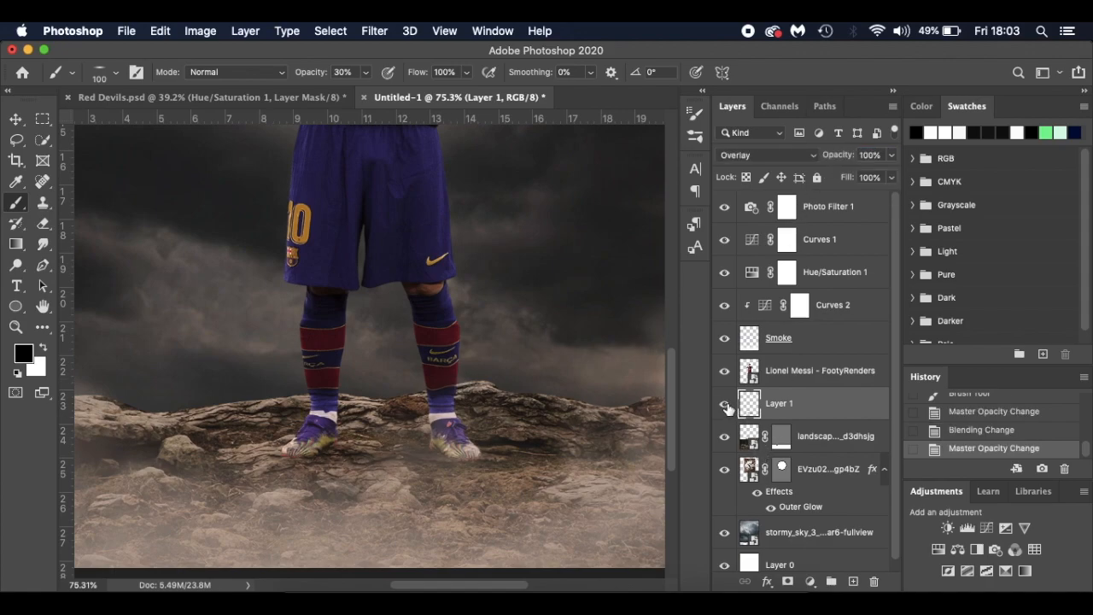
pyautogui.click(773, 156)
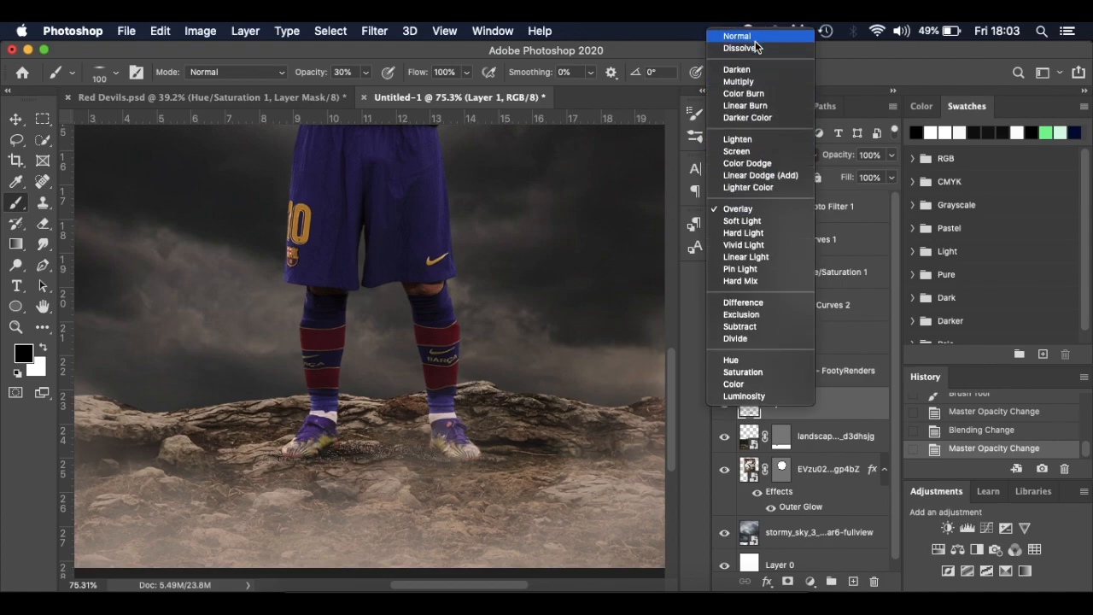
pyautogui.click(755, 41)
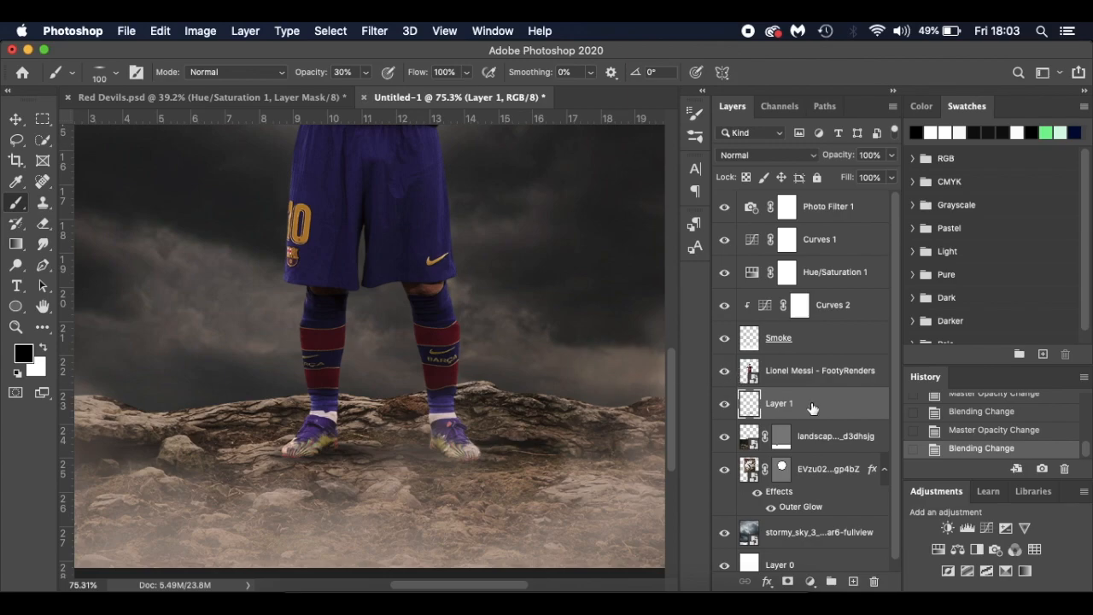
# Revert the document history to the Layer Order state preceding all shadow brush strokes.
pyautogui.scroll(3, 970, 414)
pyautogui.scroll(5, 973, 414)
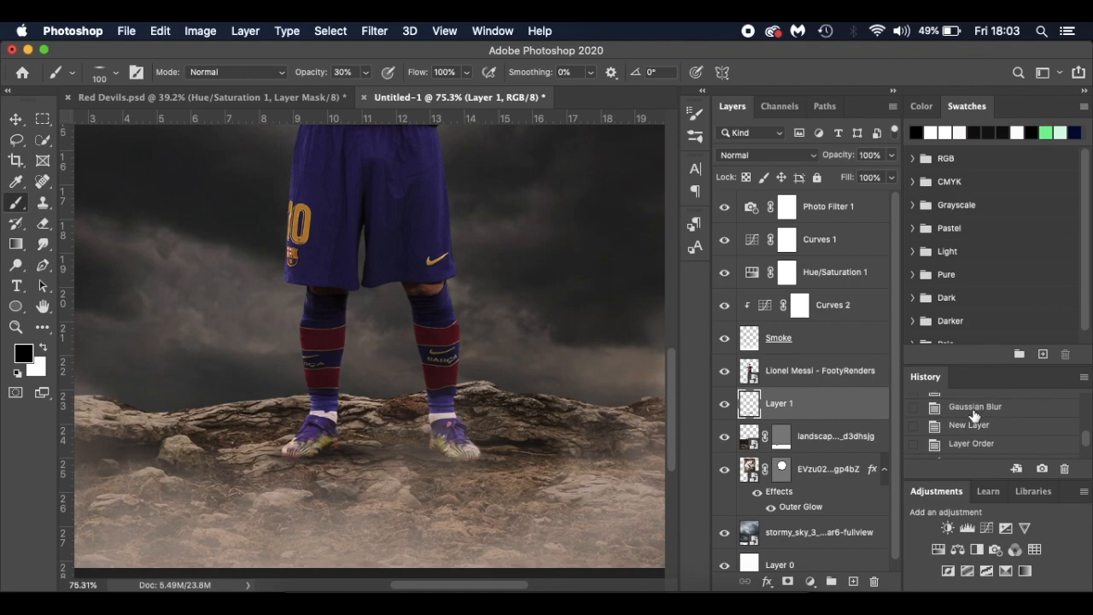
pyautogui.scroll(-1, 973, 414)
pyautogui.click(973, 421)
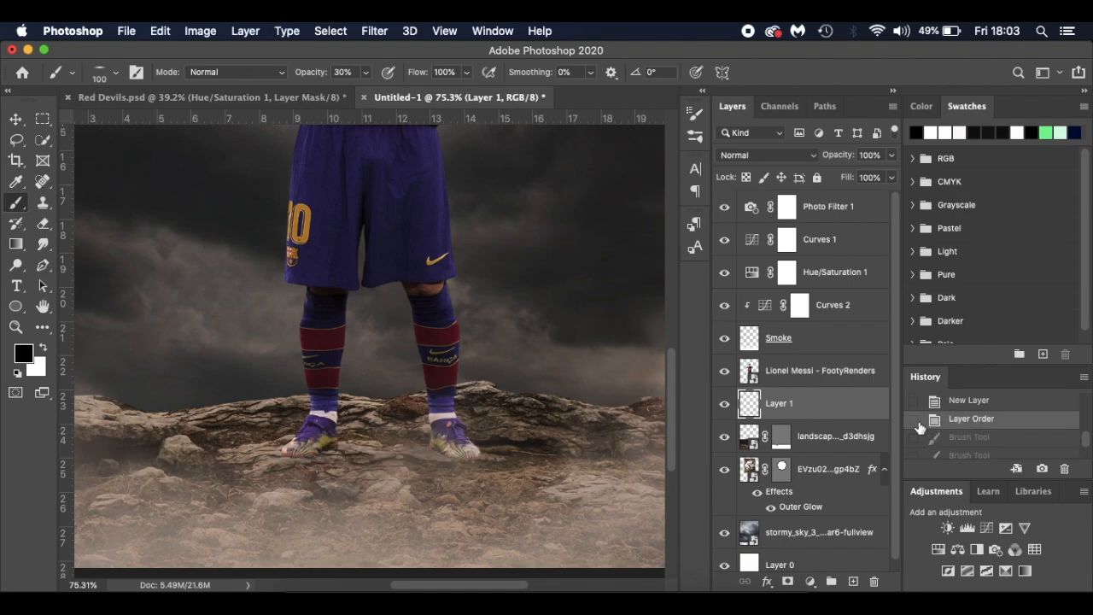
# Try a wide 400 px shadow dab at 30% brush opacity across the ground between both boots.
pyautogui.scroll(1, 353, 466)
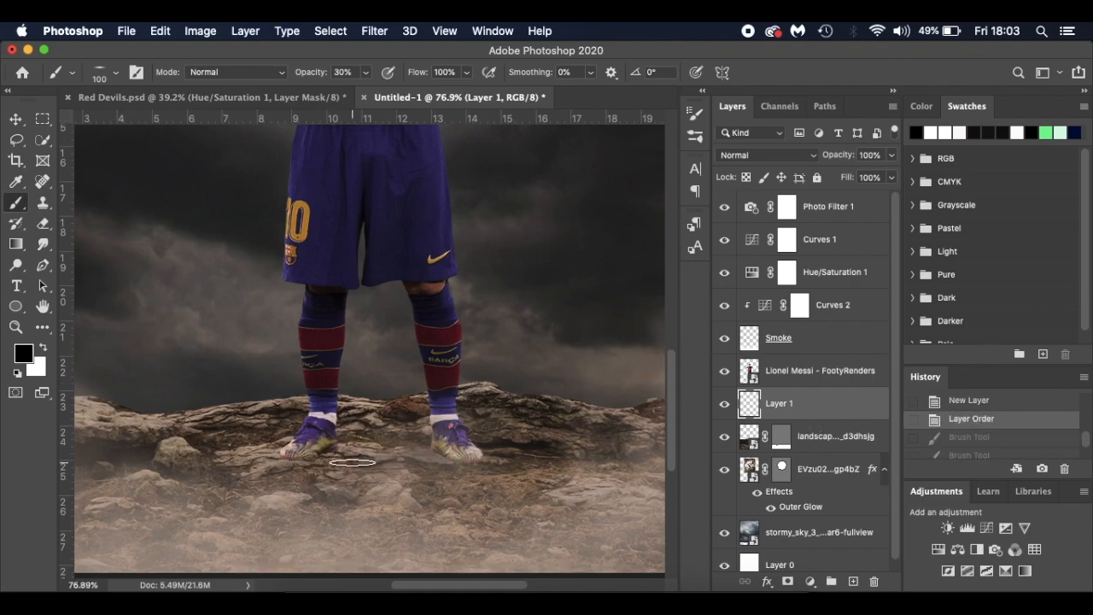
pyautogui.press(']')
pyautogui.press(']')
pyautogui.press(']')
pyautogui.press(']')
pyautogui.press(']')
pyautogui.press(']')
pyautogui.press(']')
pyautogui.click(384, 453)
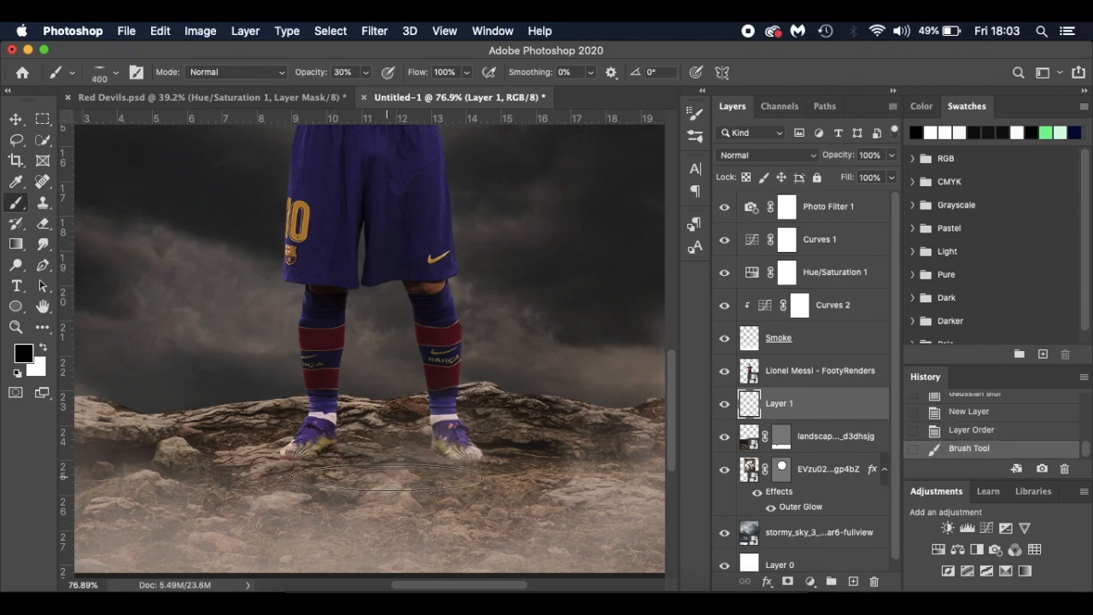
pyautogui.press('[')
pyautogui.press('[')
pyautogui.press('[')
pyautogui.press('[')
pyautogui.press('[')
pyautogui.press('super+z')
# Dab soft black shadows beneath both of the player's boots with the brush at 150 px.
pyautogui.scroll(3, 429, 456)
pyautogui.click(287, 441)
pyautogui.click(275, 441)
pyautogui.click(439, 444)
pyautogui.click(467, 451)
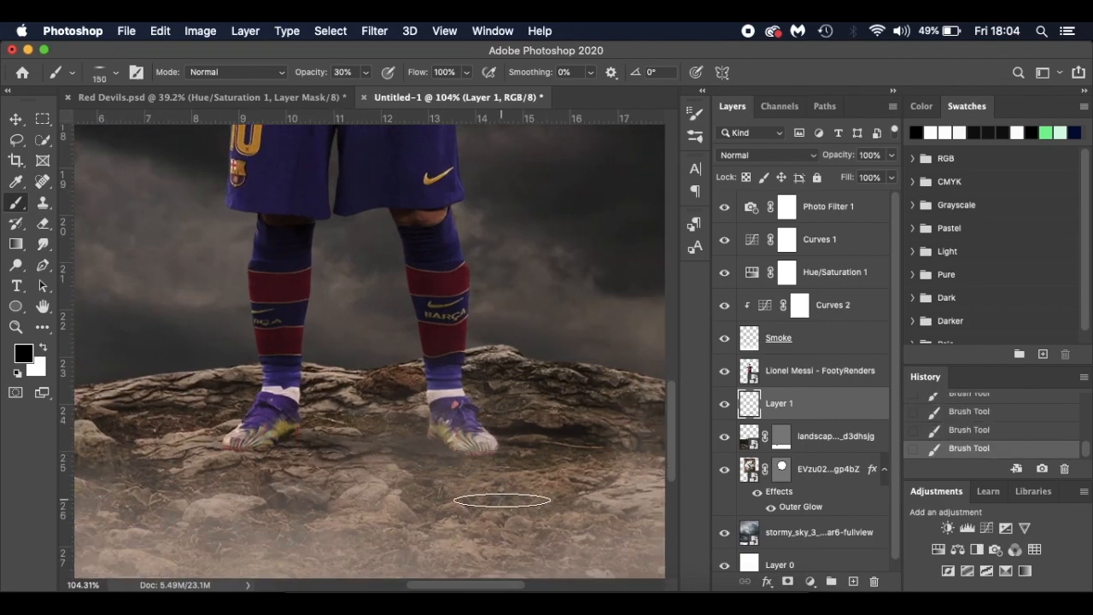
# Undo the recent boot shadow dabs, including the extra trial dabs made around the feet.
pyautogui.scroll(-3, 502, 501)
pyautogui.press('super+z')
pyautogui.press('super+z')
pyautogui.click(449, 414)
pyautogui.press('super+z')
pyautogui.press('super+z')
pyautogui.press('super+z')
pyautogui.scroll(5, 370, 410)
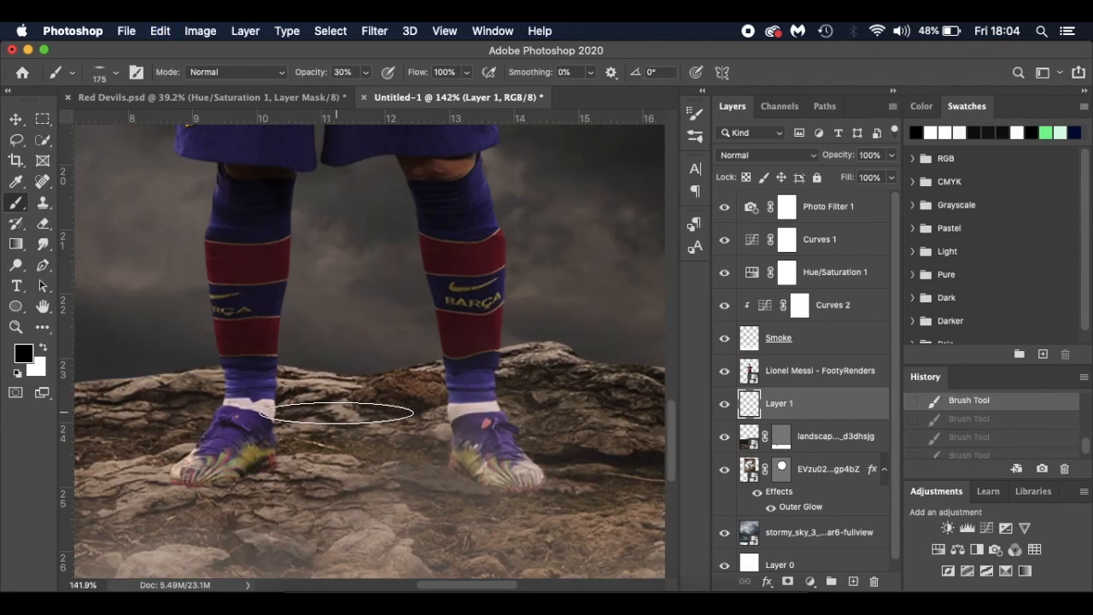
pyautogui.hscroll(-2, 371, 410)
pyautogui.press('[')
pyautogui.click(348, 425)
pyautogui.press('super+z')
pyautogui.press('super+z')
# Reduce the brush size and dab a small black contact shadow beneath each boot.
pyautogui.press('[')
pyautogui.press('[')
pyautogui.press('[')
pyautogui.press('[')
pyautogui.click(328, 420)
pyautogui.click(567, 424)
# Build up the boot shadows with a 175 px brush at 79% flow, comparing the layer on and off.
pyautogui.moveTo(422, 73); pyautogui.dragTo(404, 74)
pyautogui.press(']')
pyautogui.press(']')
pyautogui.press(']')
pyautogui.press(']')
pyautogui.press(']')
pyautogui.press(']')
pyautogui.click(538, 419)
pyautogui.press('super+0')
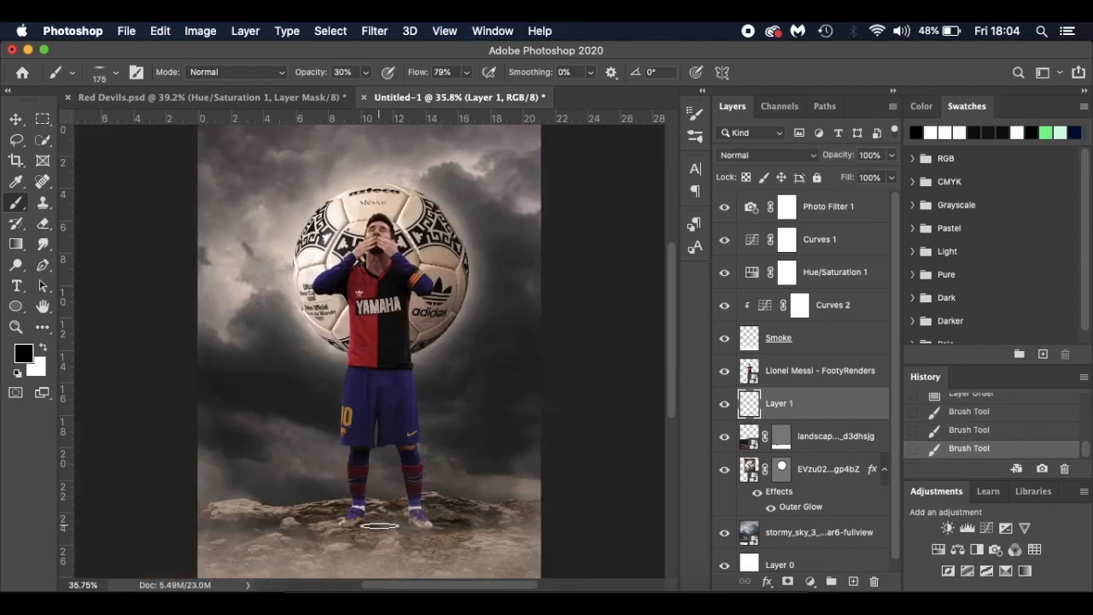
pyautogui.click(407, 524)
pyautogui.click(724, 404)
pyautogui.click(724, 404)
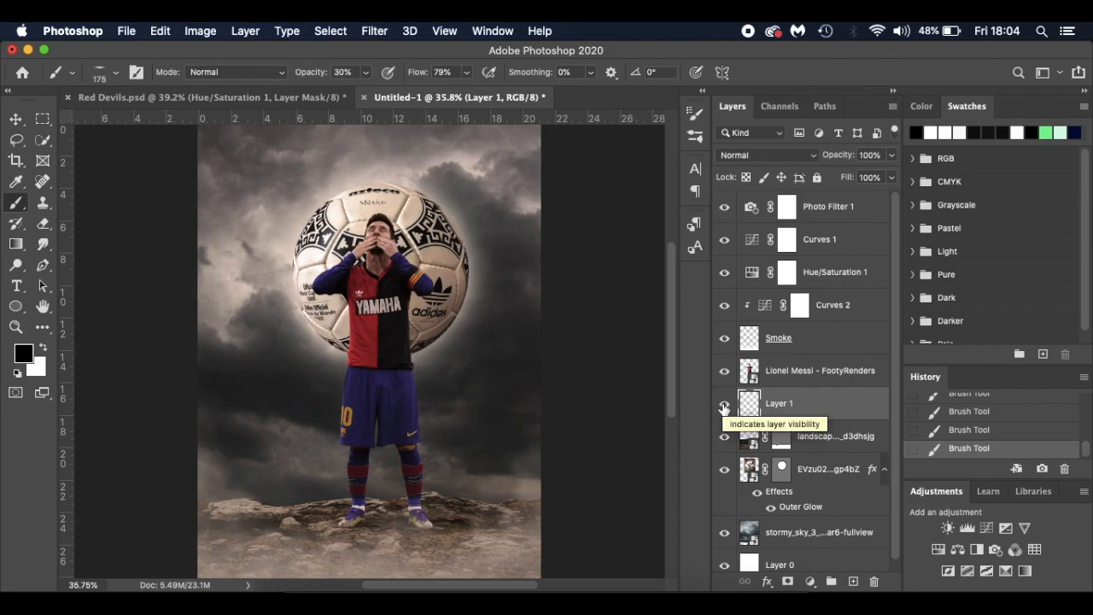
# Rename the contact shadow layer as Shadow.
pyautogui.doubleClick(779, 403)
pyautogui.write('Shadow')
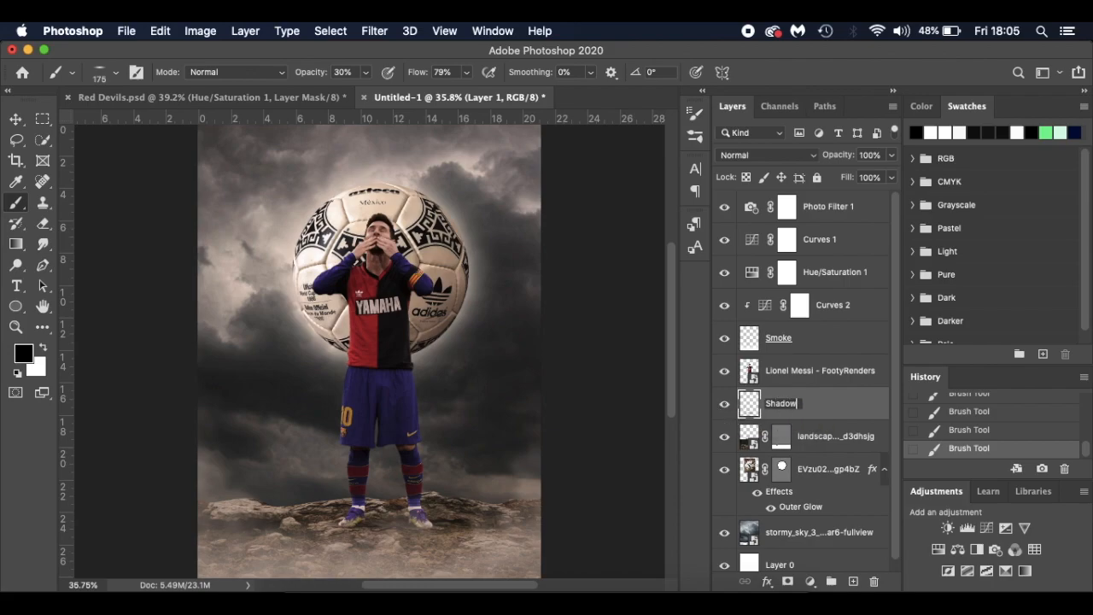
pyautogui.press('Return')
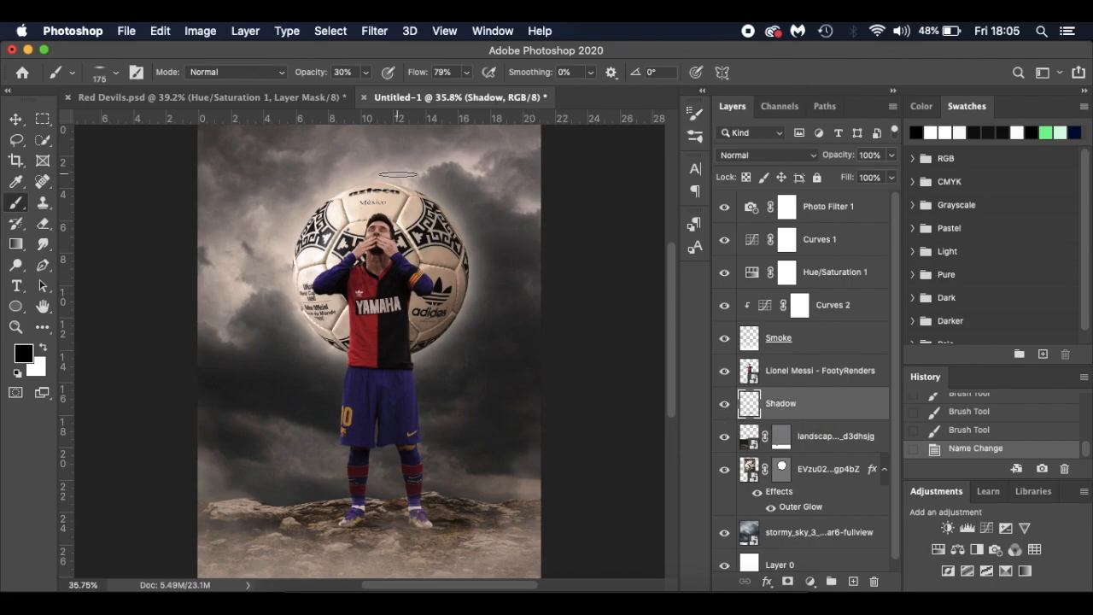
# Check the finished reference poster in Red Devils.psd and return to the Untitled-1 document.
pyautogui.click(301, 100)
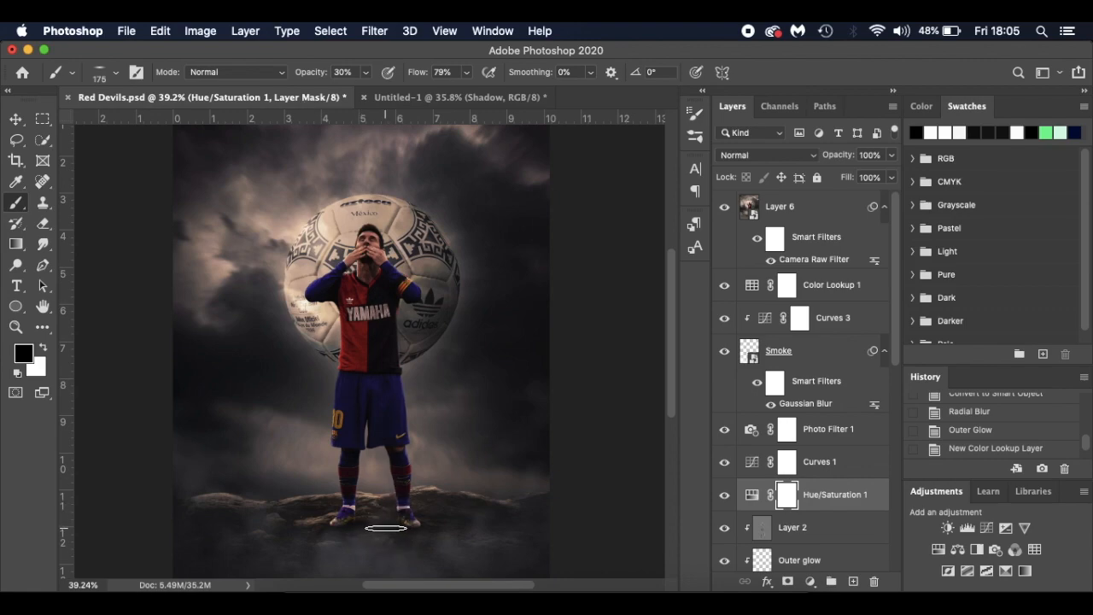
pyautogui.click(491, 99)
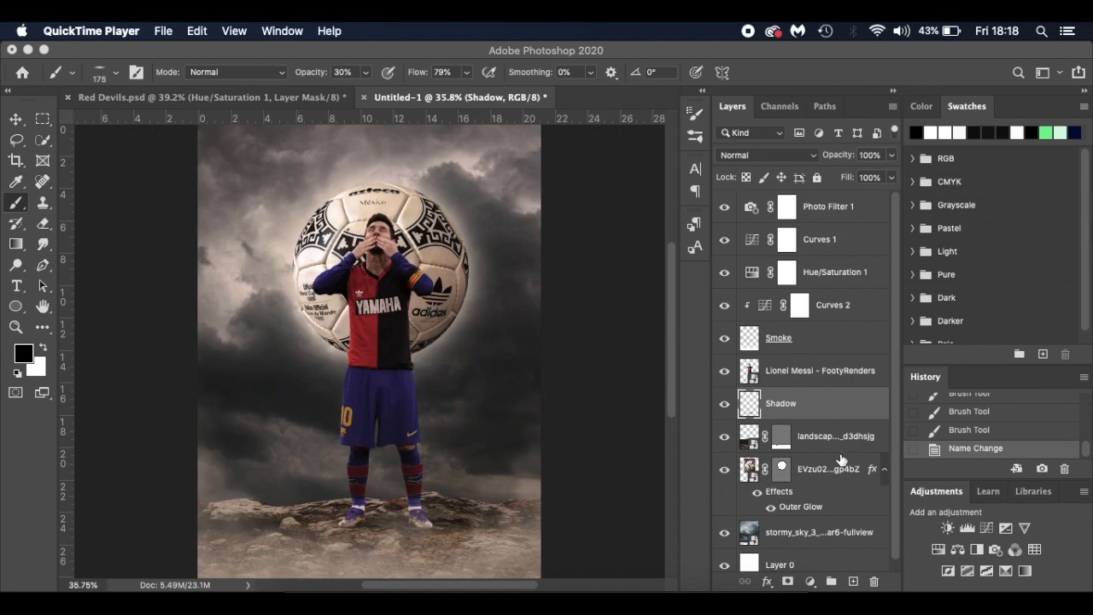
# Set the football layer's blend mode to Overlay and lower its opacity to 61%.
pyautogui.click(848, 475)
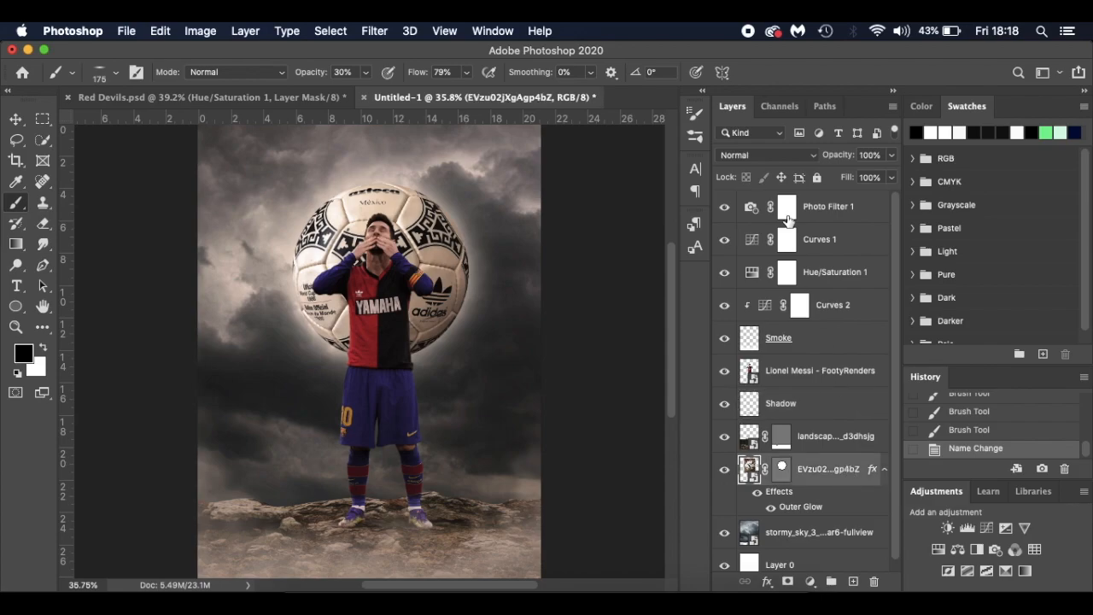
pyautogui.click(767, 154)
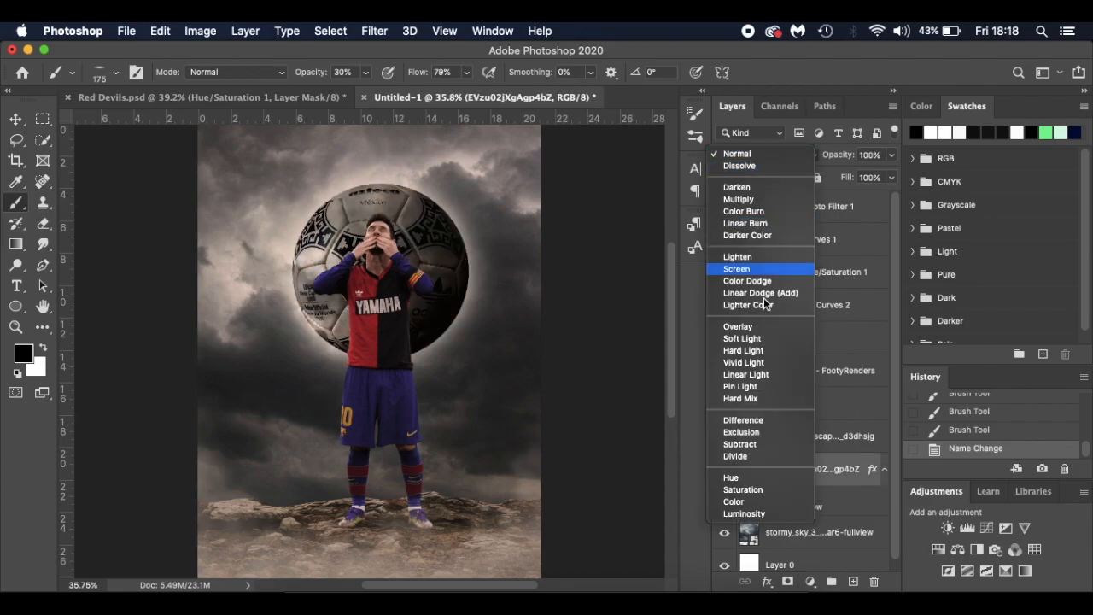
pyautogui.click(764, 329)
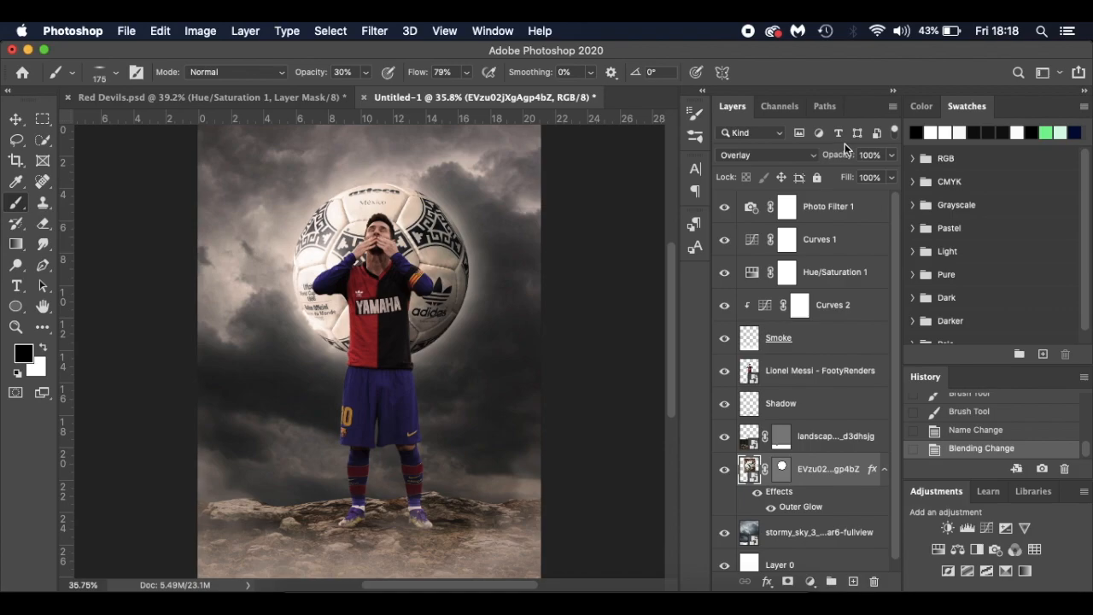
pyautogui.moveTo(844, 160); pyautogui.dragTo(822, 160)
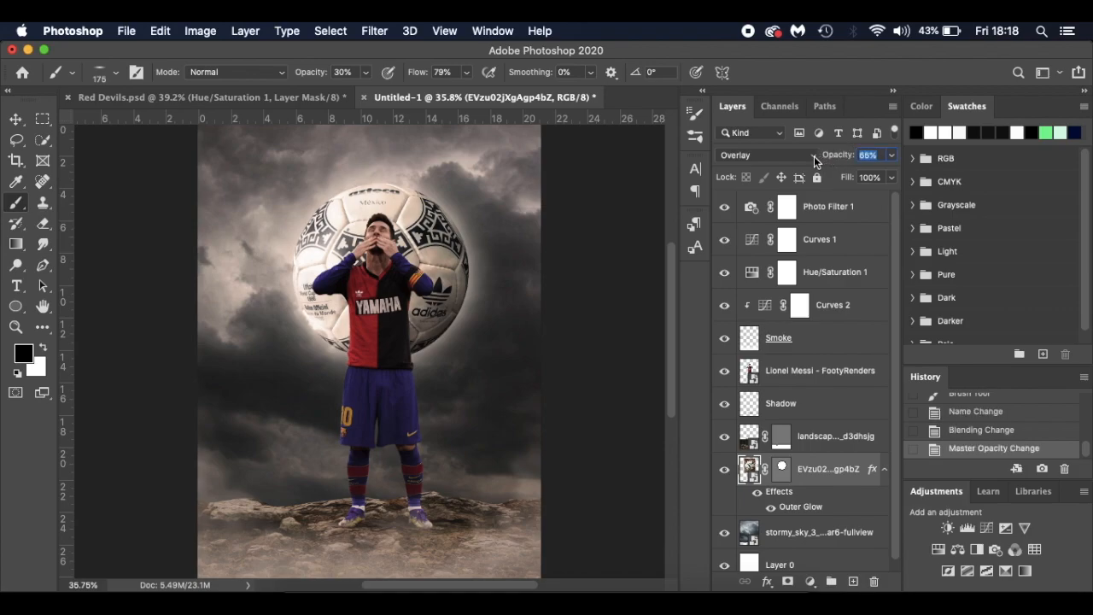
pyautogui.write('60')
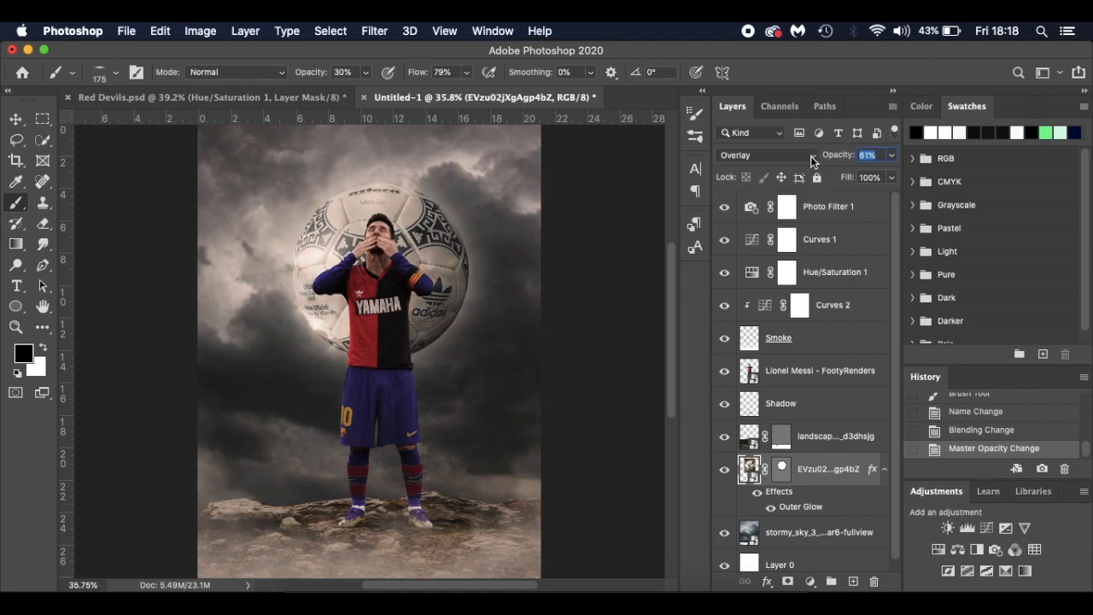
# Set the football layer's opacity to 60%, and check the ball's Levels adjustment in Red Devils.psd before returning to Untitled-1.
pyautogui.press('Return')
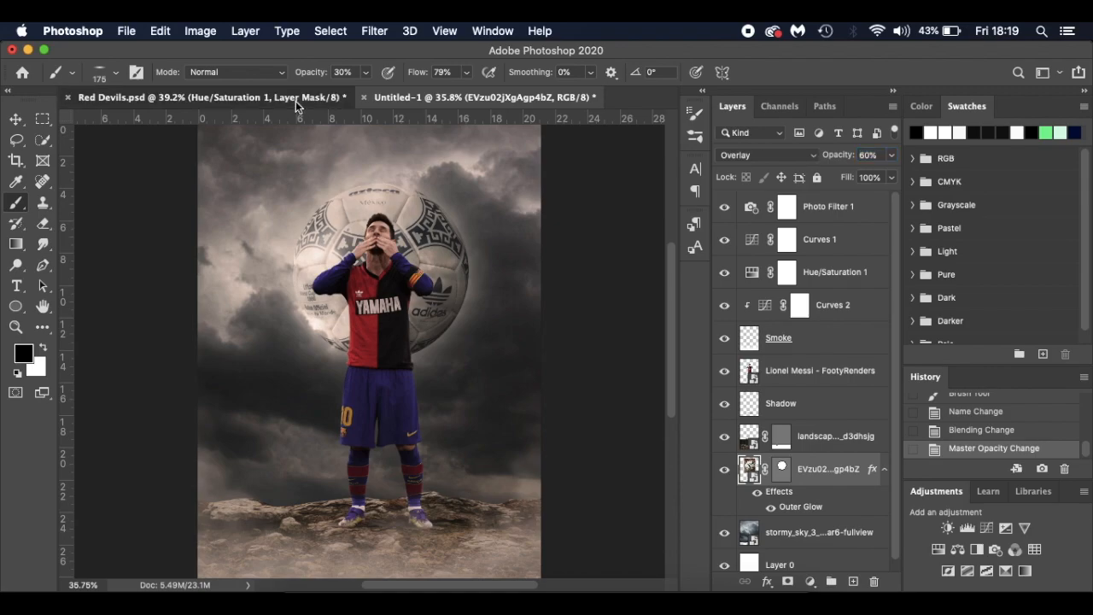
pyautogui.click(296, 100)
pyautogui.scroll(-3, 799, 494)
pyautogui.scroll(-5, 799, 494)
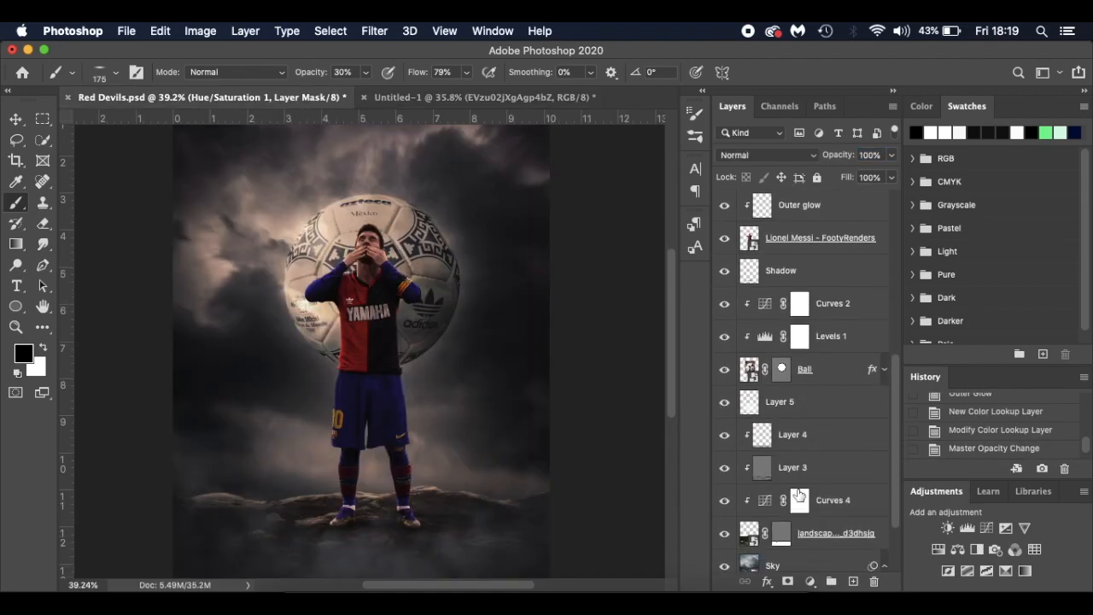
pyautogui.click(840, 378)
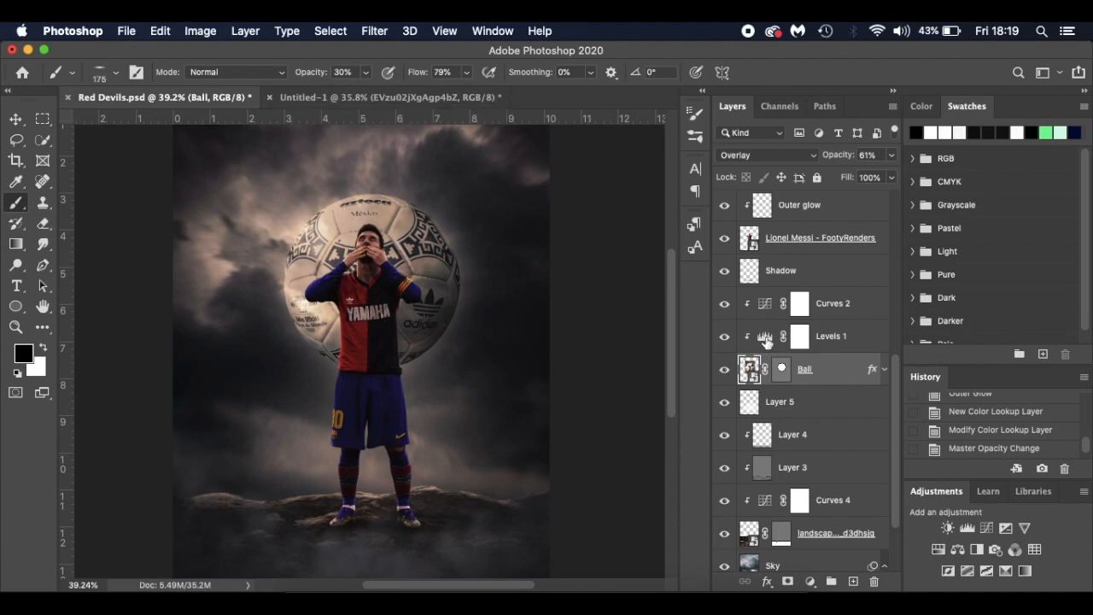
pyautogui.doubleClick(766, 340)
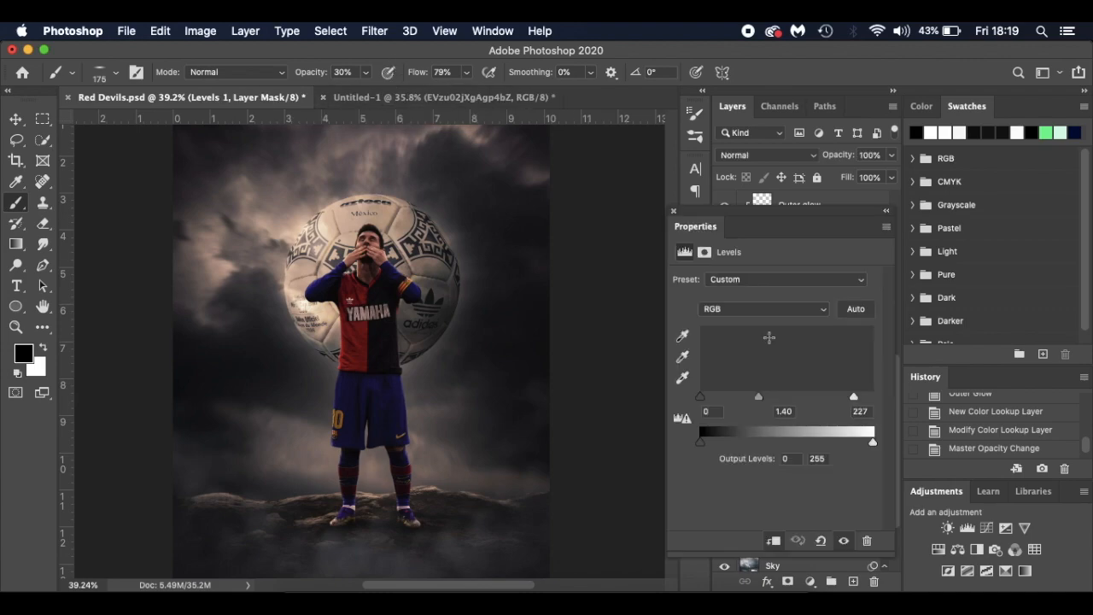
pyautogui.click(673, 212)
pyautogui.hotkey('ctrl', 'Tab')
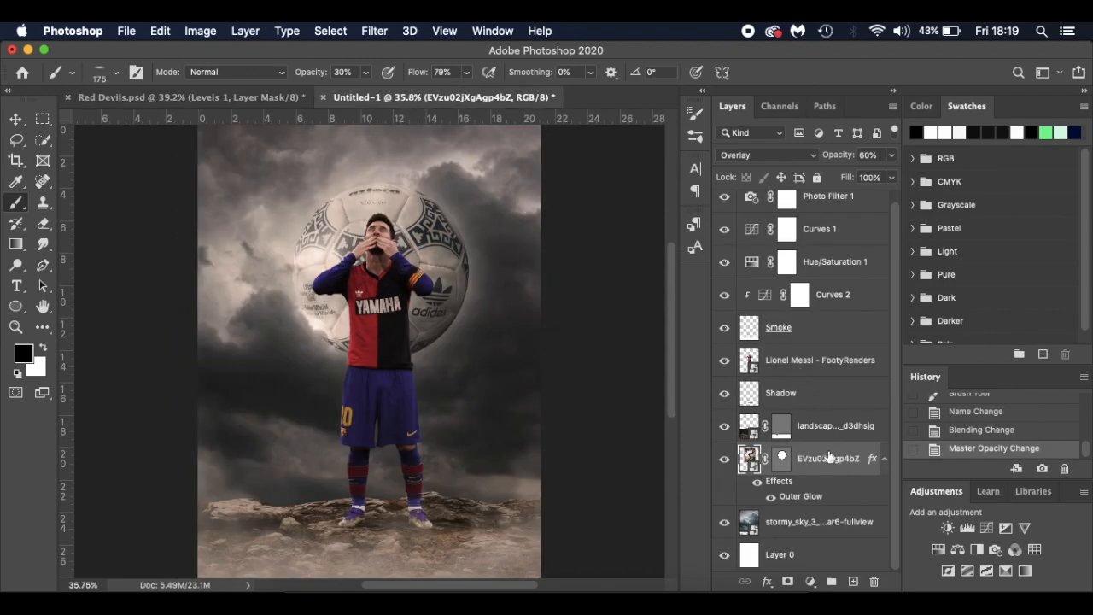
# Add a Levels adjustment clipped to the football, with midtones at 1.42 and white input at 221, comparing it on and off.
pyautogui.click(810, 581)
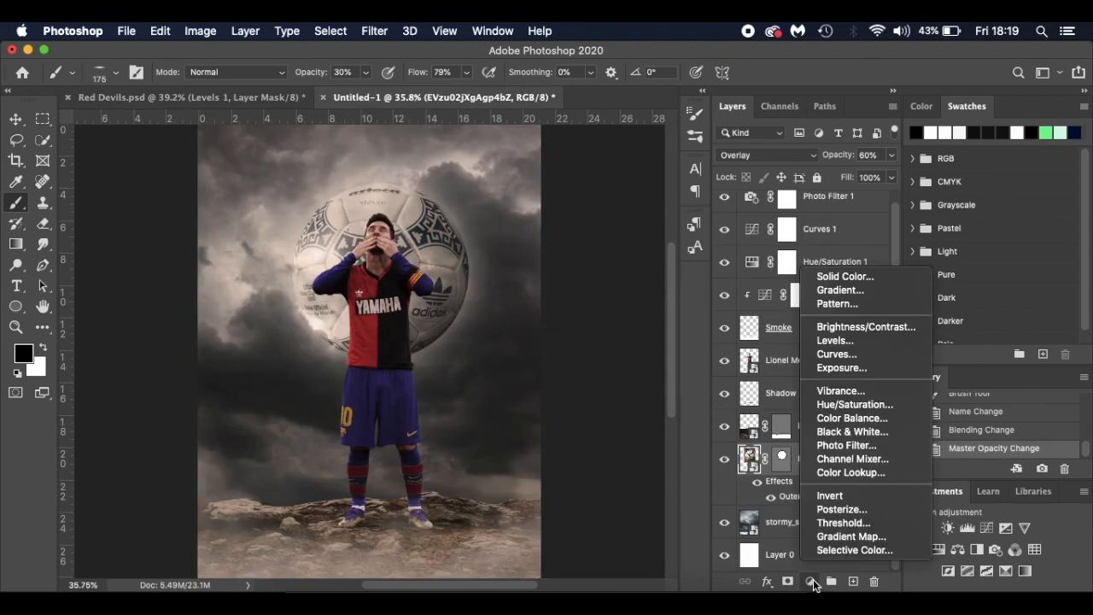
pyautogui.click(845, 340)
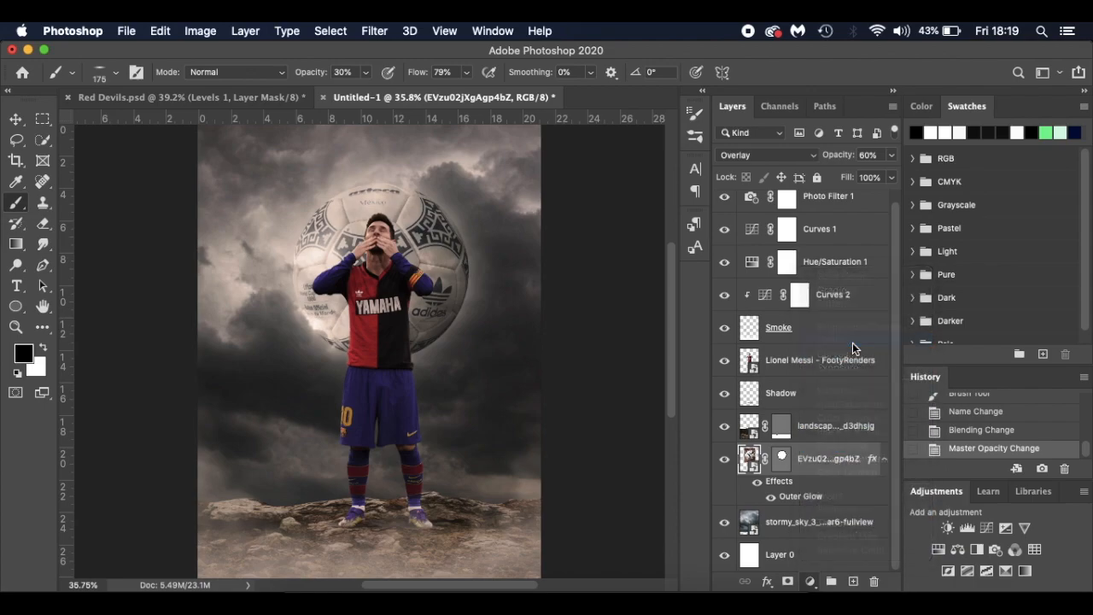
pyautogui.click(770, 543)
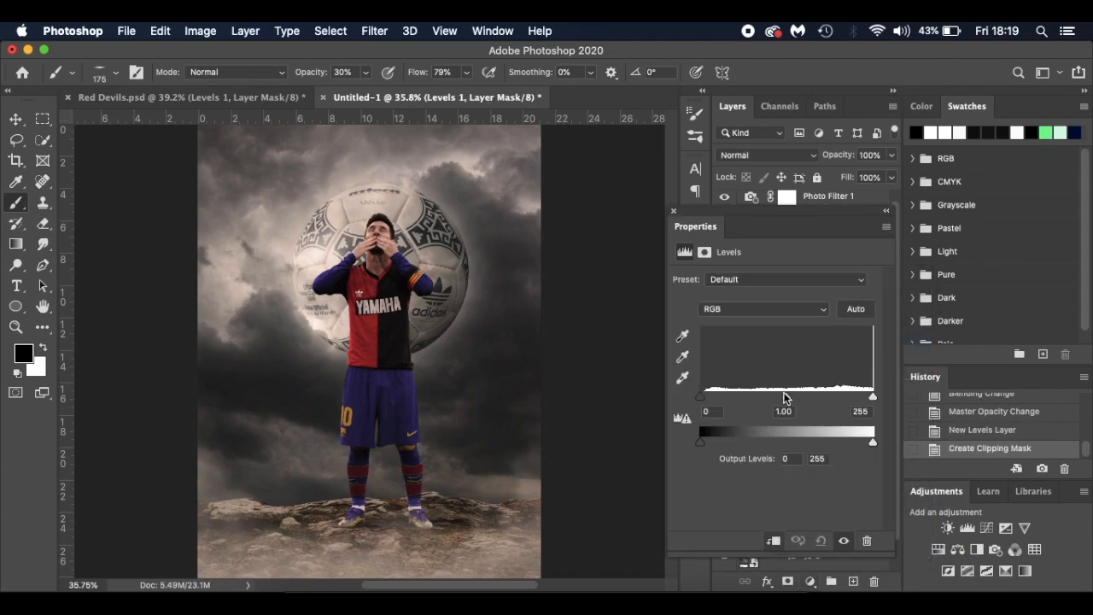
pyautogui.moveTo(785, 398); pyautogui.dragTo(764, 398)
pyautogui.moveTo(873, 398); pyautogui.dragTo(851, 402)
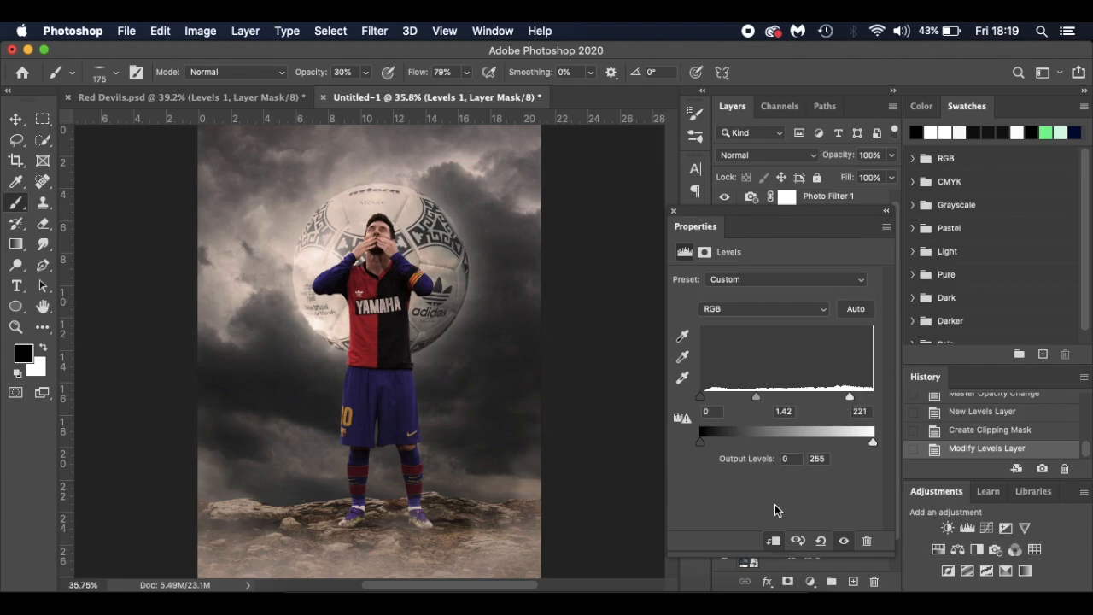
pyautogui.click(842, 541)
pyautogui.click(842, 541)
pyautogui.click(674, 212)
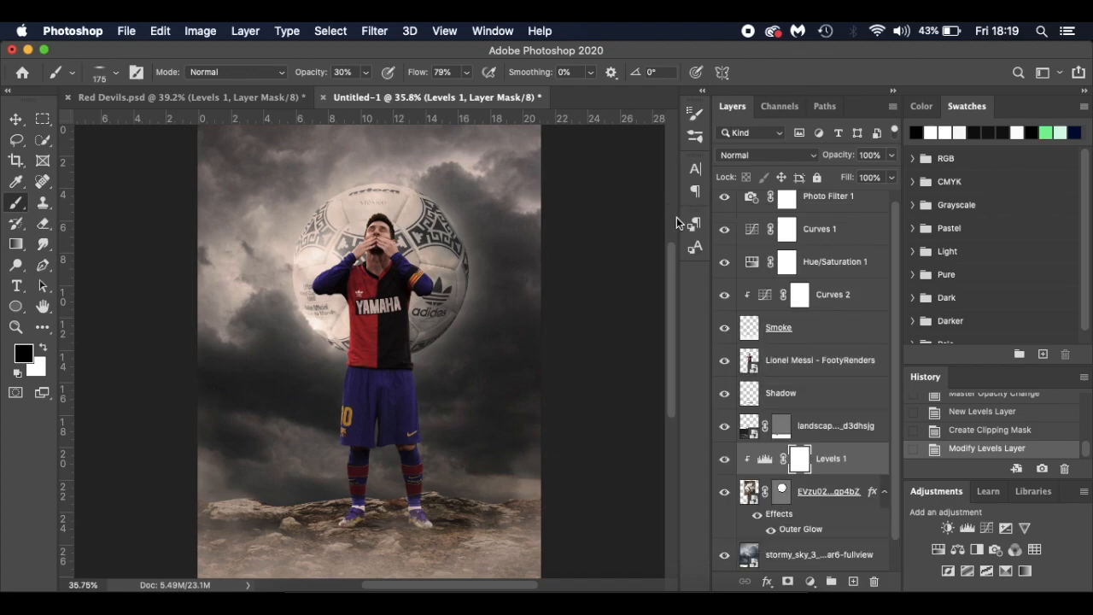
# Add a Curves adjustment clipped to the football and pull its midpoint down to input 129, output 105.
pyautogui.click(812, 583)
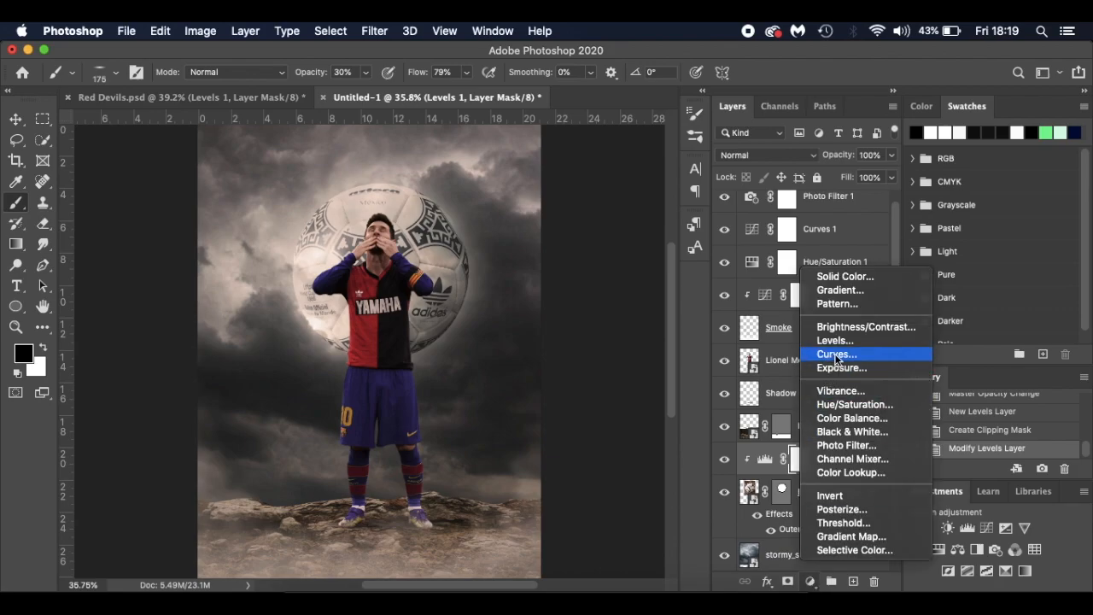
pyautogui.click(837, 354)
pyautogui.click(774, 541)
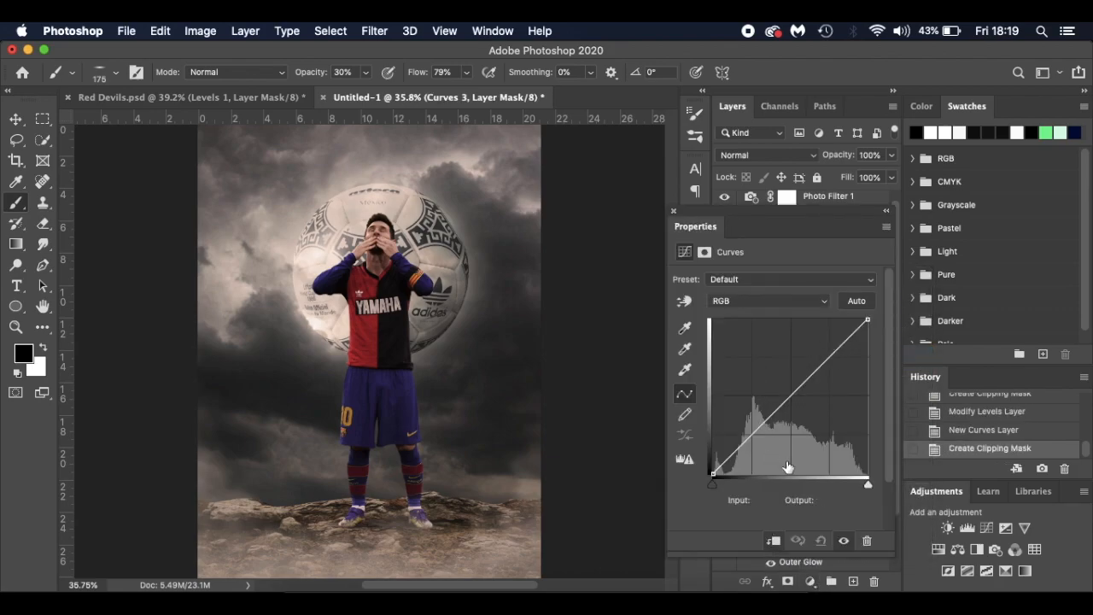
pyautogui.moveTo(793, 395); pyautogui.dragTo(792, 410)
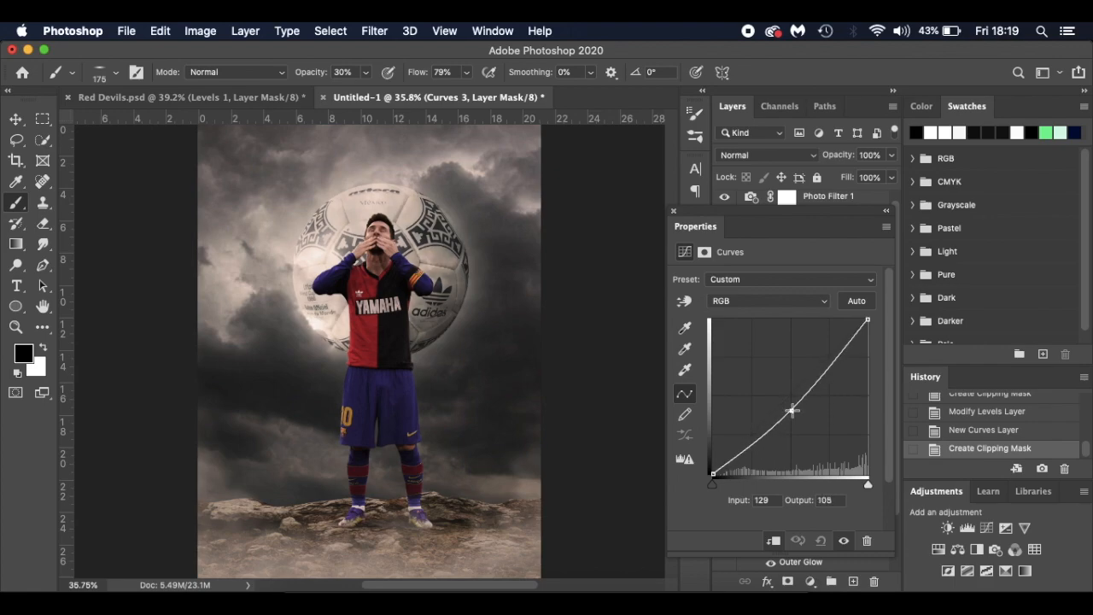
pyautogui.click(843, 541)
pyautogui.click(843, 541)
# Lift the football curve's black point slightly and lower its white point to output 235, comparing the adjustment on and off.
pyautogui.moveTo(714, 474); pyautogui.dragTo(706, 468)
pyautogui.moveTo(868, 320); pyautogui.dragTo(871, 333)
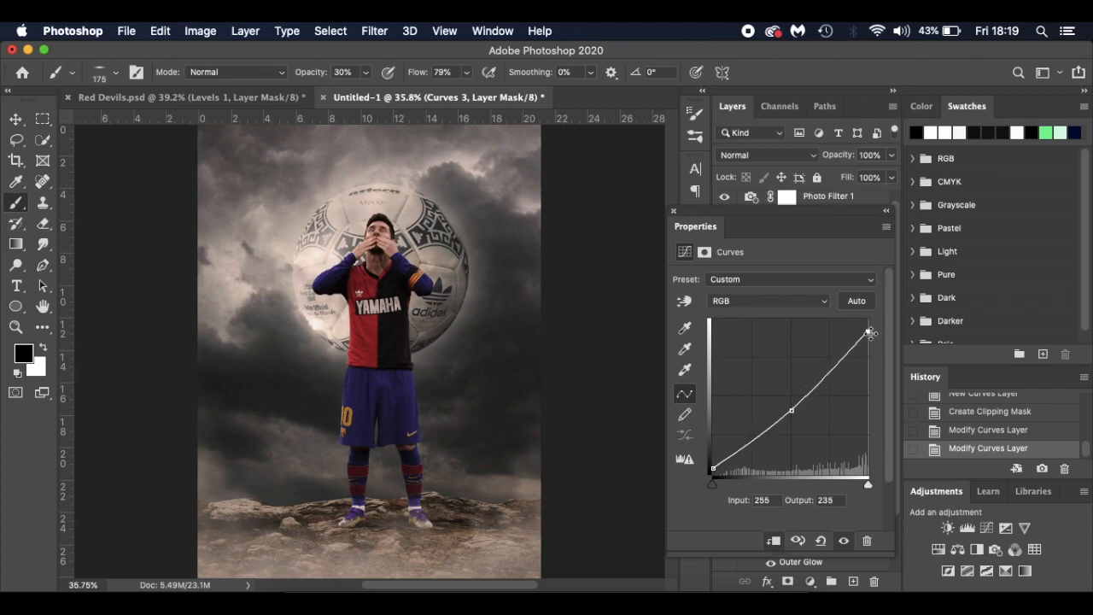
pyautogui.click(845, 539)
pyautogui.click(848, 544)
pyautogui.click(673, 211)
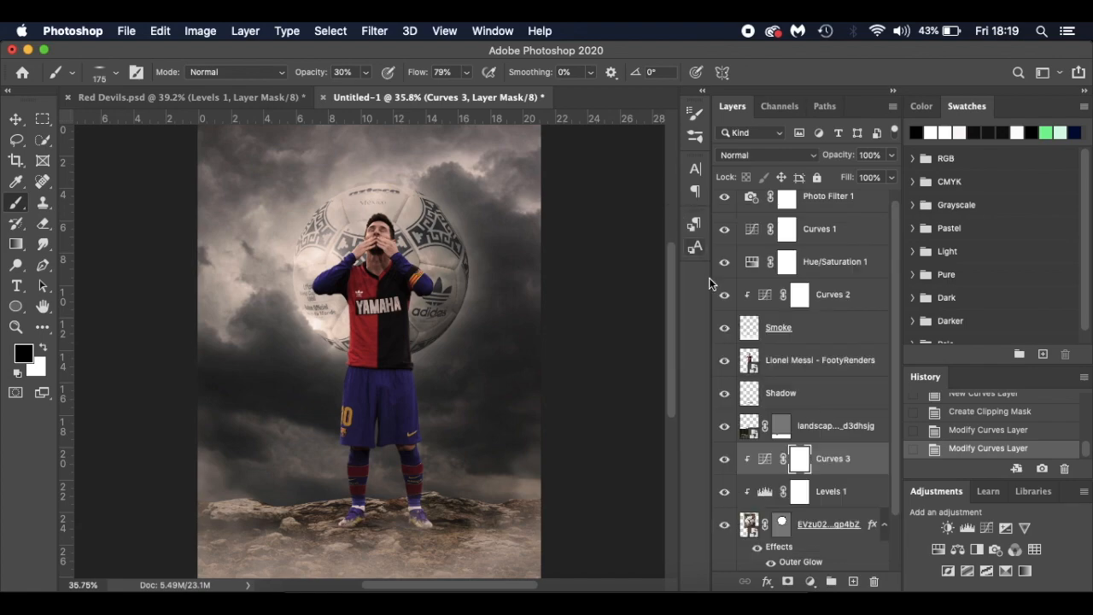
# Select the player layer, check the layers clipped to the player in Red Devils.psd, and return to Untitled-1.
pyautogui.scroll(-2, 832, 504)
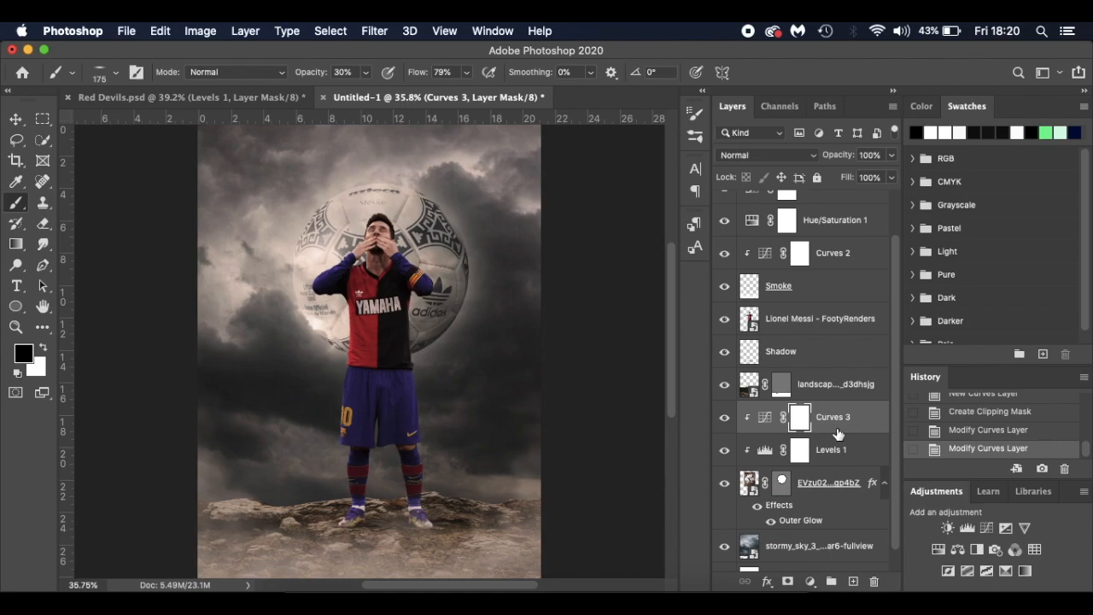
pyautogui.click(833, 318)
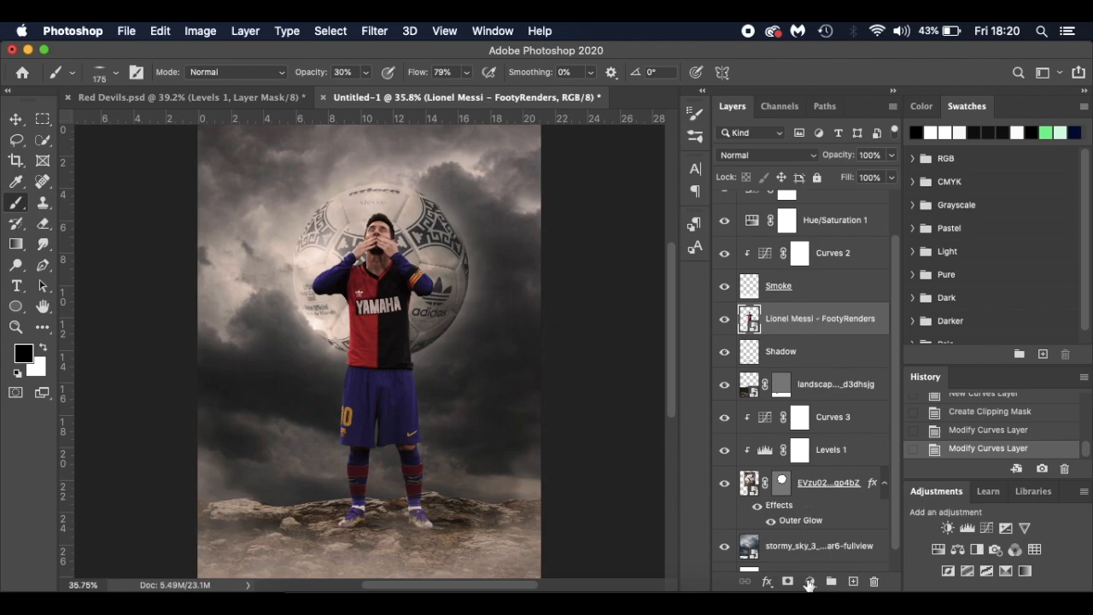
pyautogui.click(285, 96)
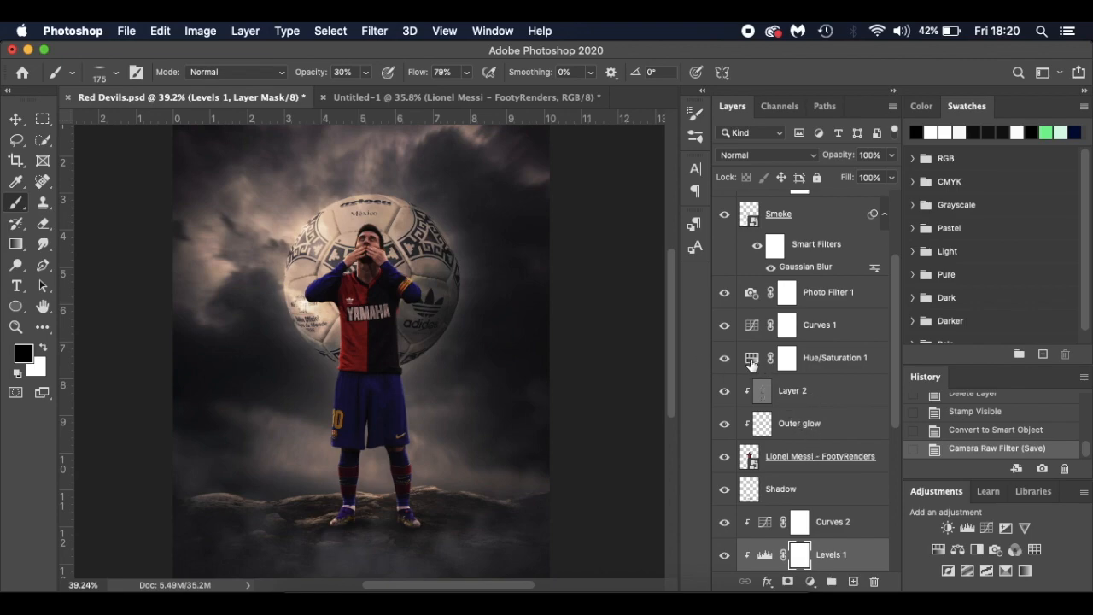
pyautogui.click(826, 460)
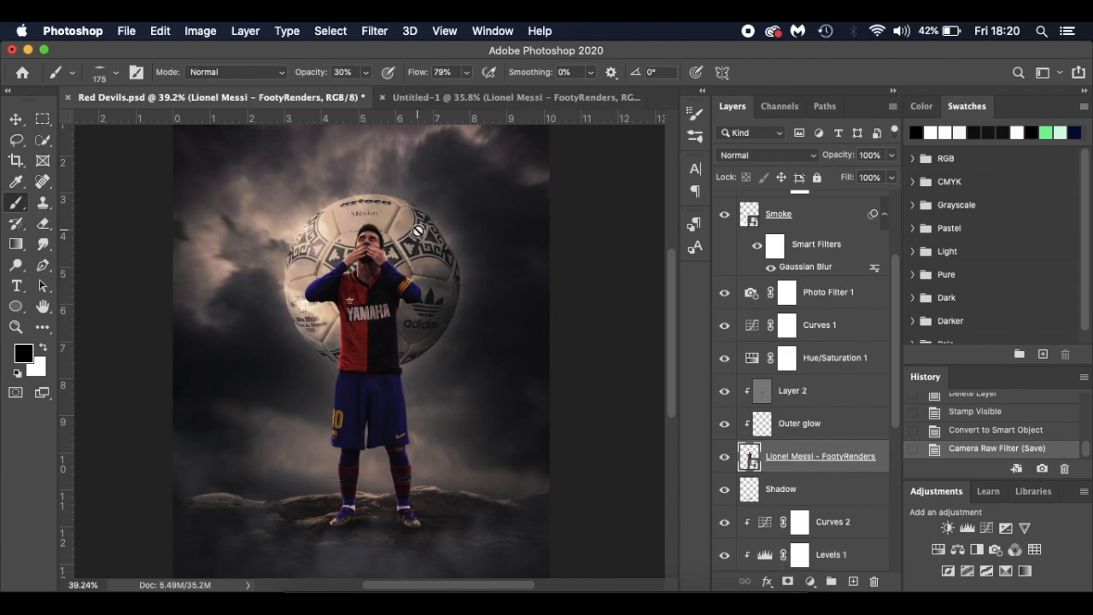
pyautogui.click(502, 98)
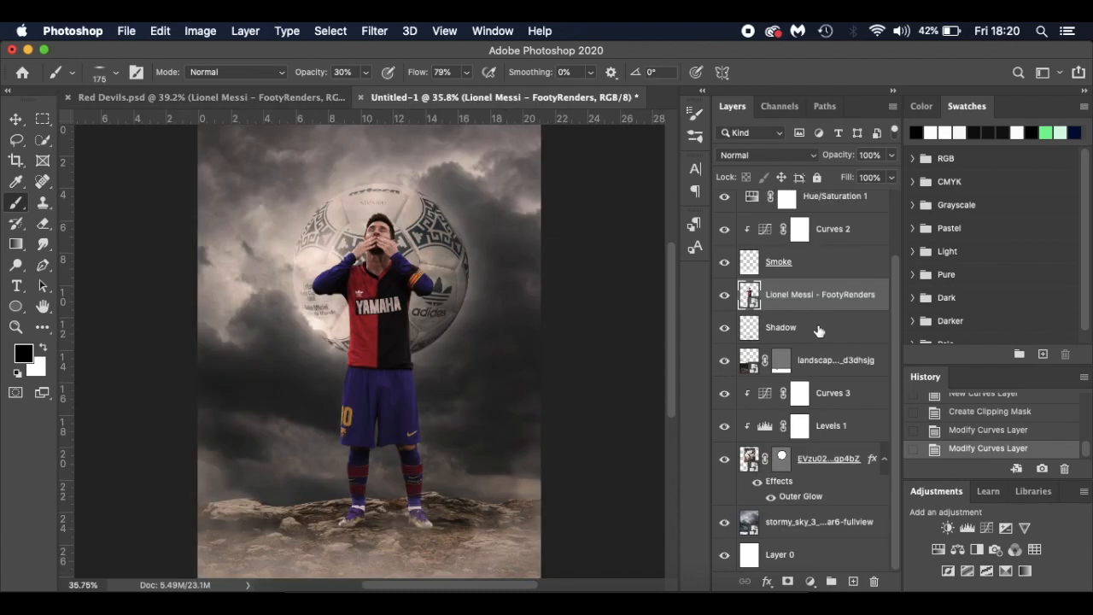
# Add a new layer clipped to the player layer and fill it with 50% Gray at 100% opacity.
pyautogui.click(852, 580)
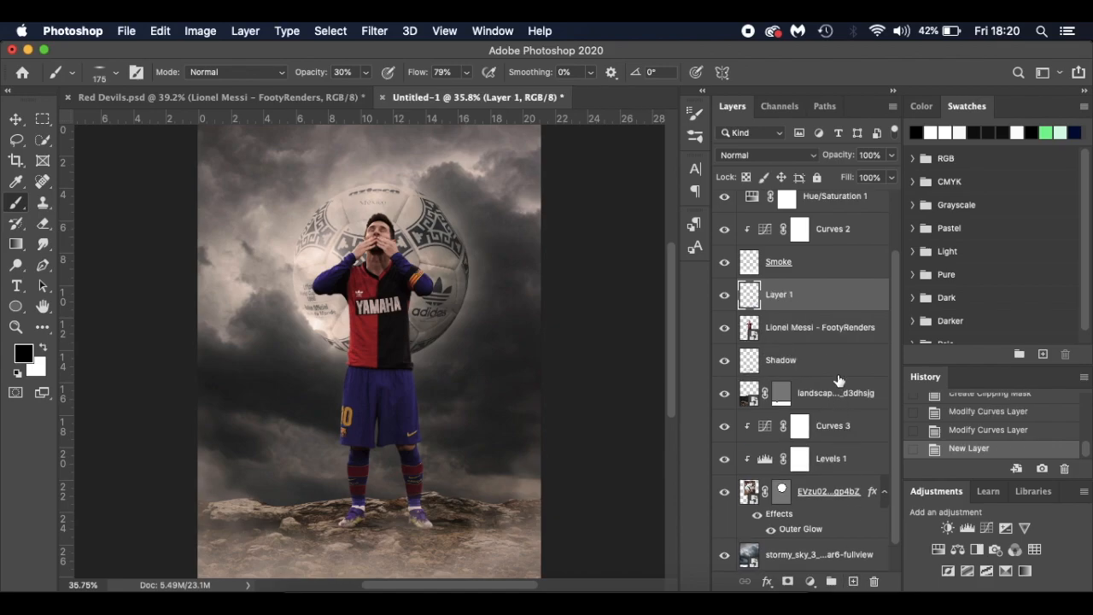
pyautogui.keyDown('alt'); pyautogui.click(833, 311); pyautogui.keyUp('alt')
pyautogui.click(161, 31)
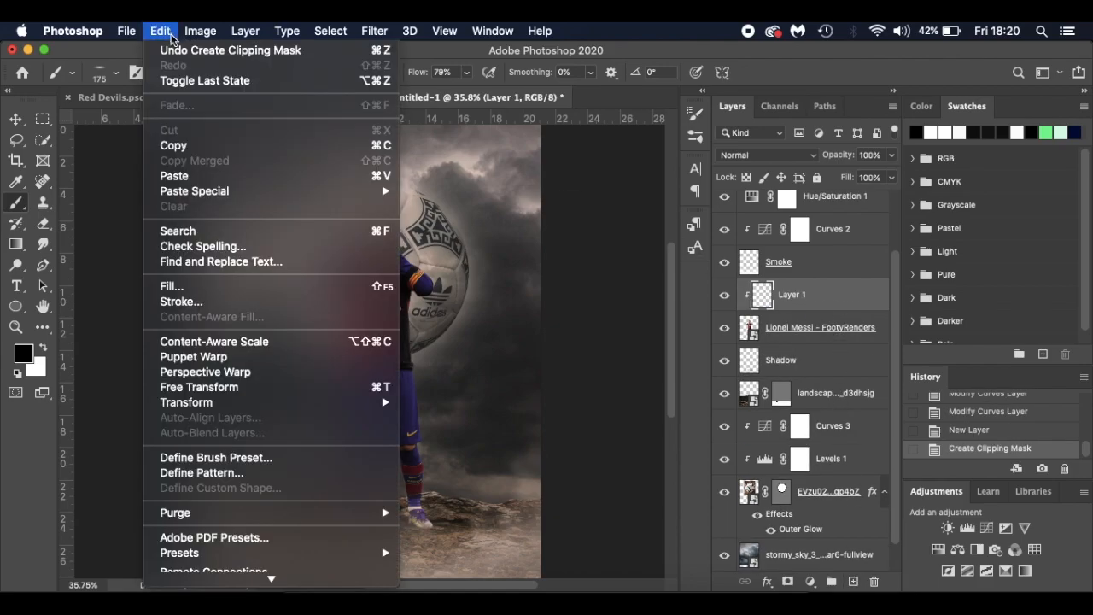
pyautogui.click(232, 287)
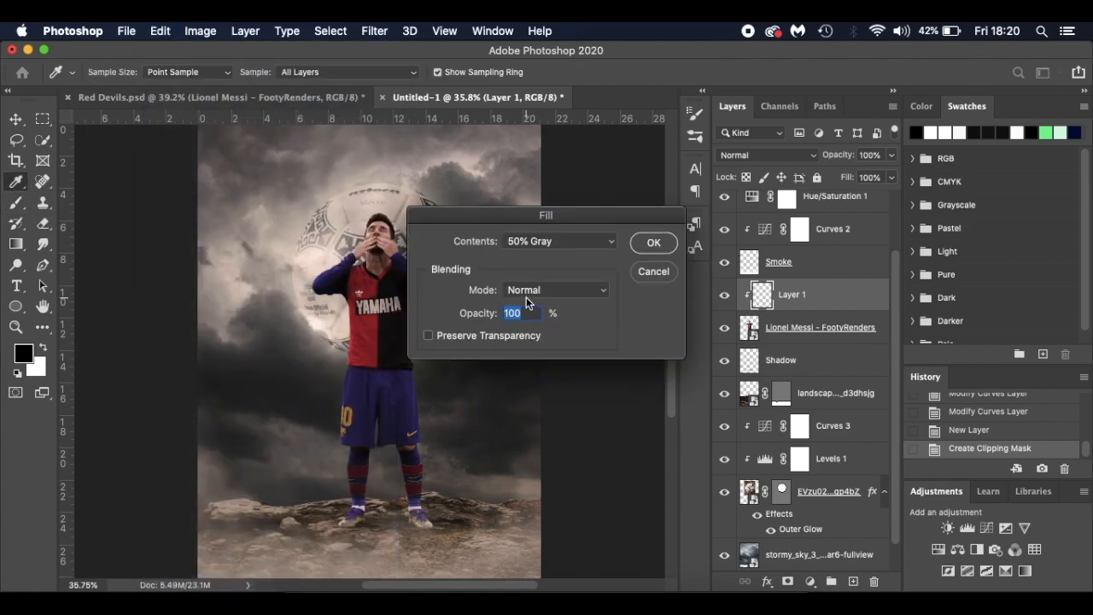
pyautogui.click(653, 243)
# Set the gray-filled layer's blend mode to Overlay.
pyautogui.press('b')
pyautogui.click(756, 156)
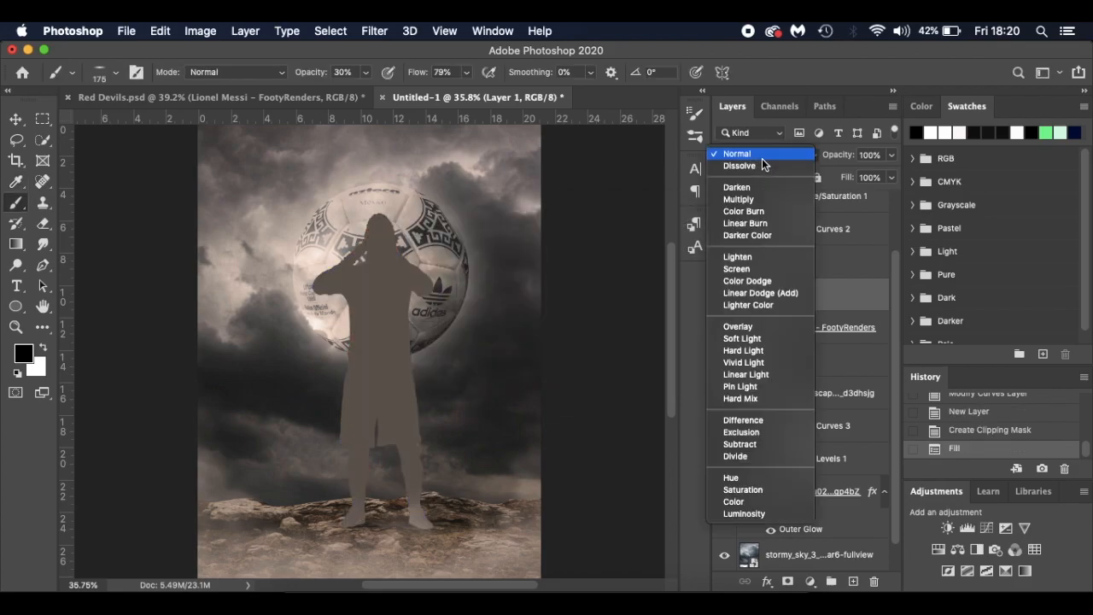
pyautogui.click(763, 327)
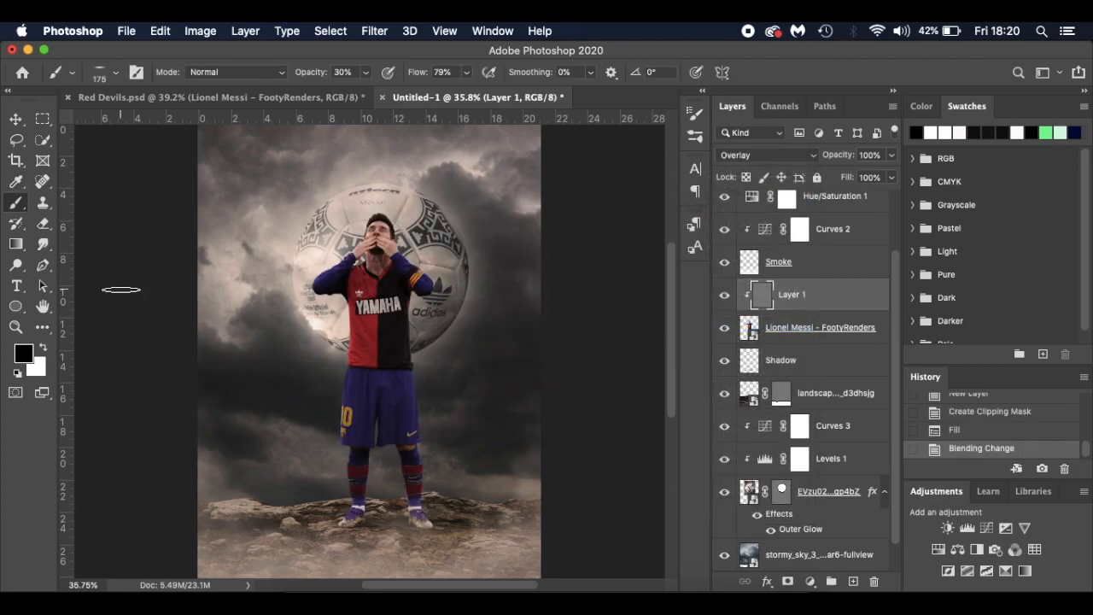
# Darken the player's boots, socks and knees on the gray layer using a 35 px Burn tool, Midtones, 25% exposure.
pyautogui.click(18, 268)
pyautogui.click(18, 267)
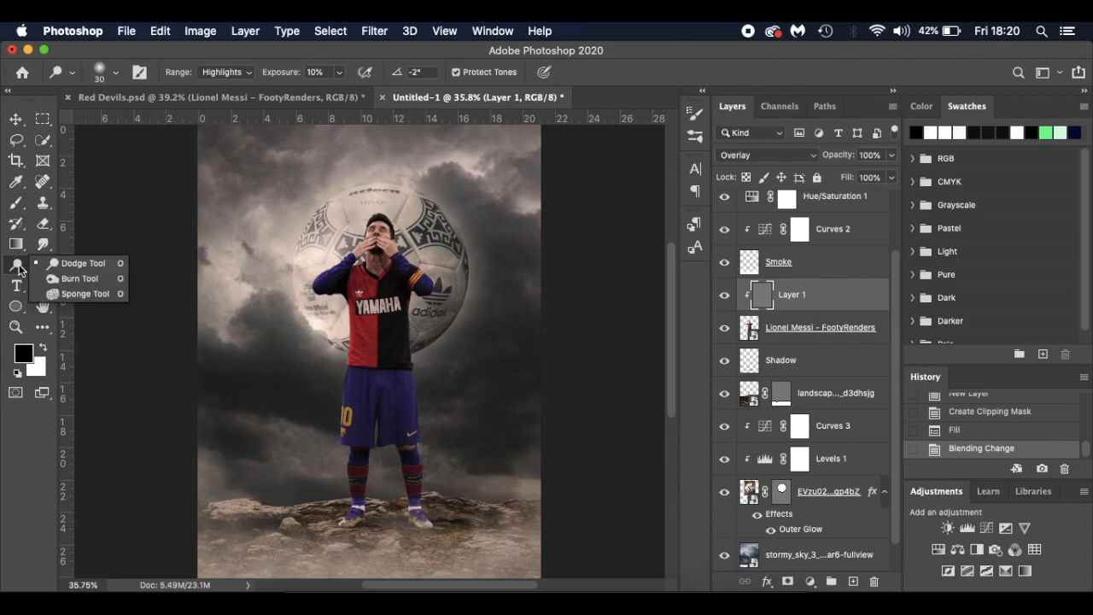
pyautogui.click(79, 279)
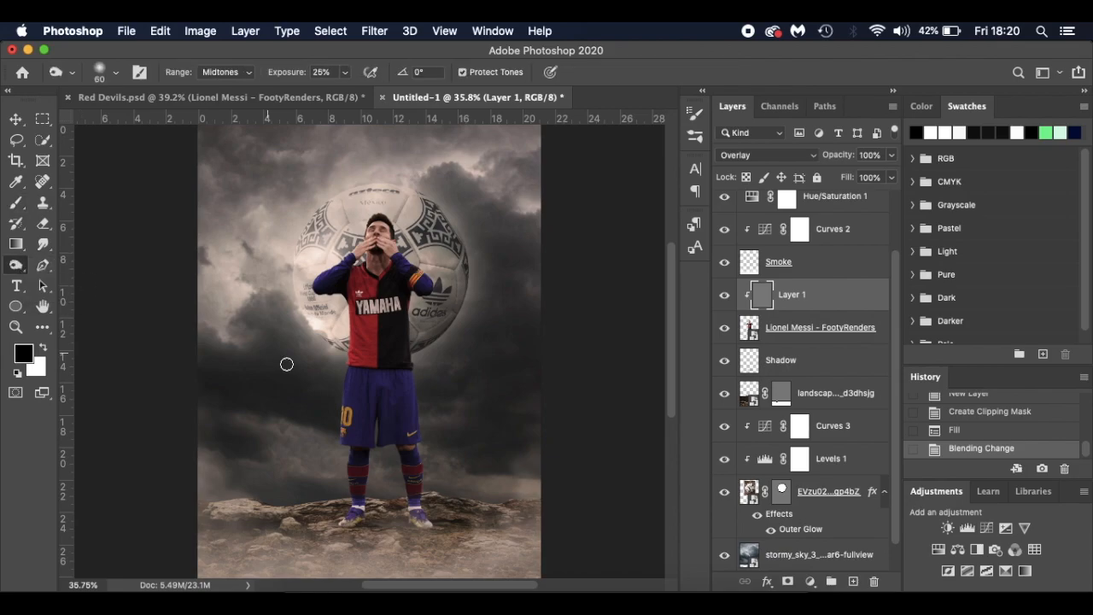
pyautogui.scroll(3, 339, 385)
pyautogui.scroll(3, 339, 389)
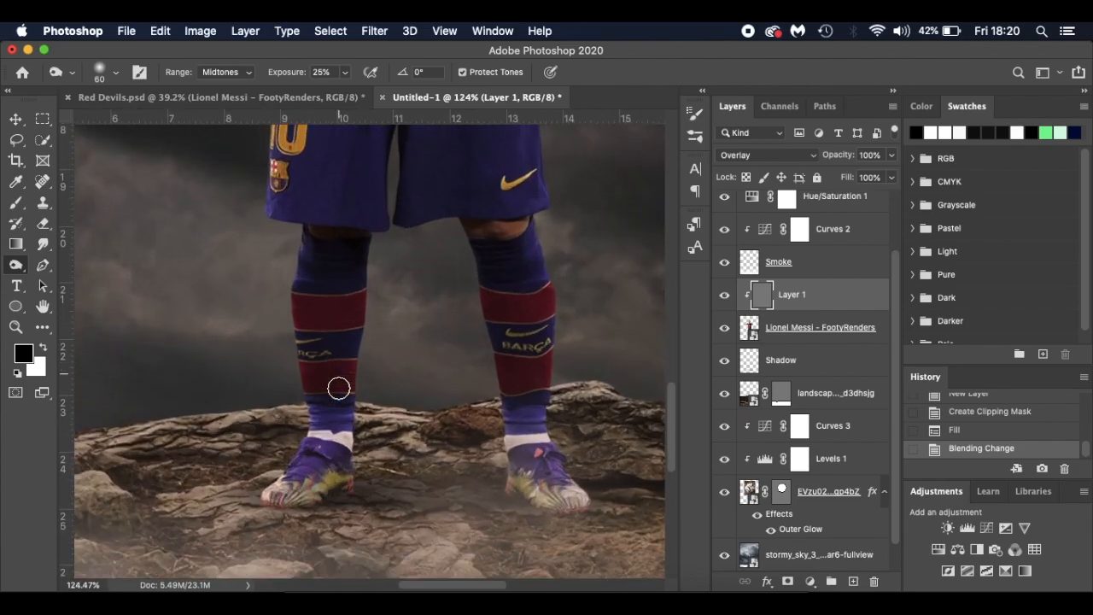
pyautogui.press('[')
pyautogui.press('[')
pyautogui.press('[')
pyautogui.press('[')
pyautogui.moveTo(324, 474); pyautogui.dragTo(323, 477)
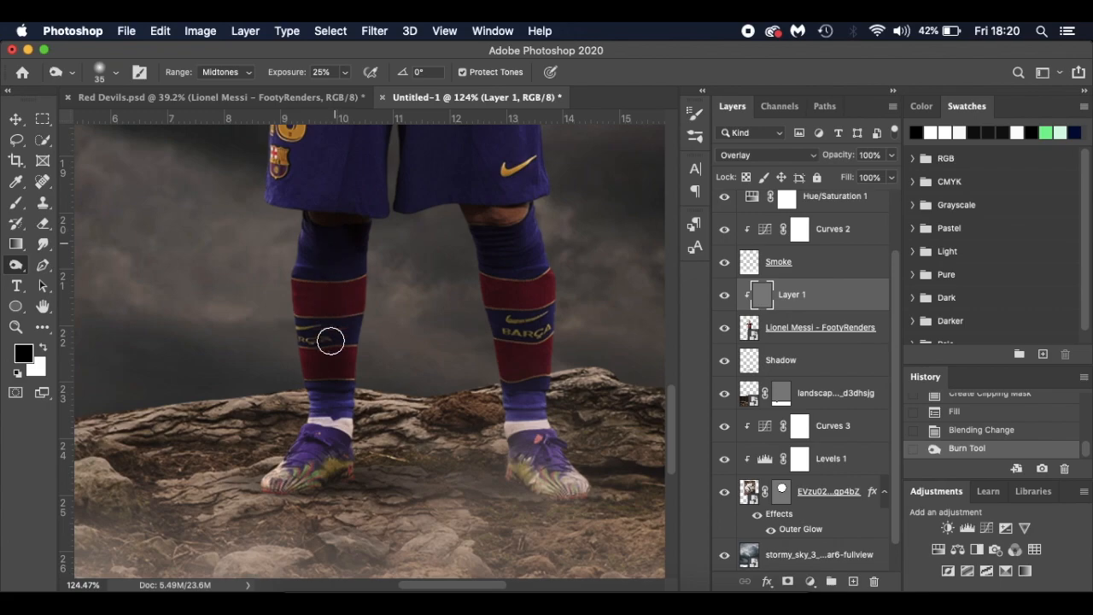
pyautogui.click(316, 480)
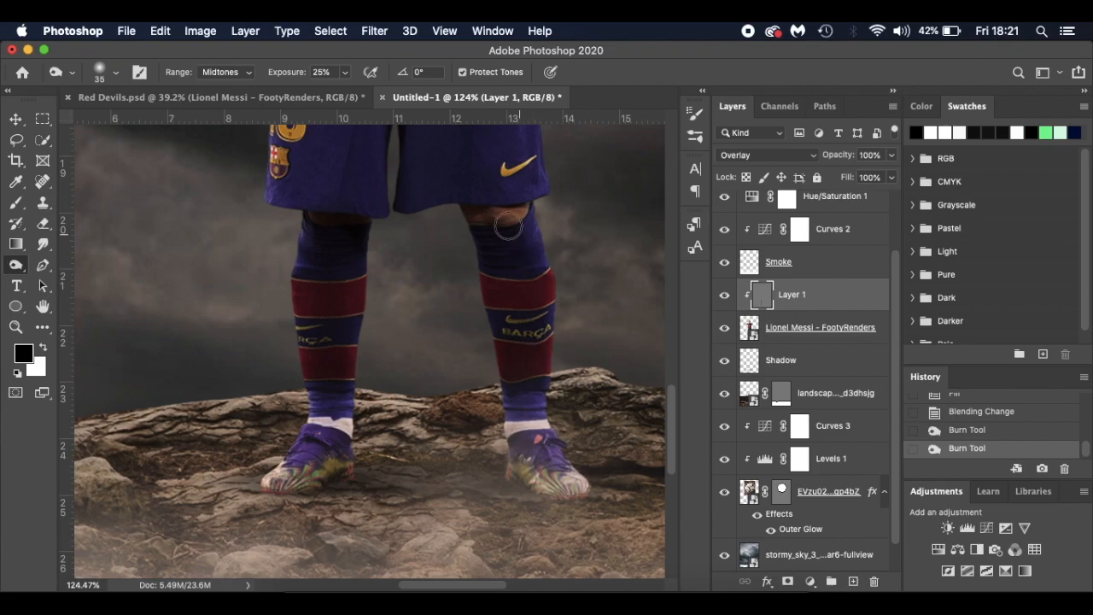
pyautogui.moveTo(511, 232); pyautogui.dragTo(500, 242)
# Burn shadows into the player's shorts and lower shirt, reducing the Burn tool's brush to 15 px.
pyautogui.scroll(3, 488, 223)
pyautogui.click(350, 322)
pyautogui.scroll(4, 375, 311)
pyautogui.press('[')
pyautogui.press('[')
pyautogui.press('[')
pyautogui.press('[')
pyautogui.scroll(6, 385, 257)
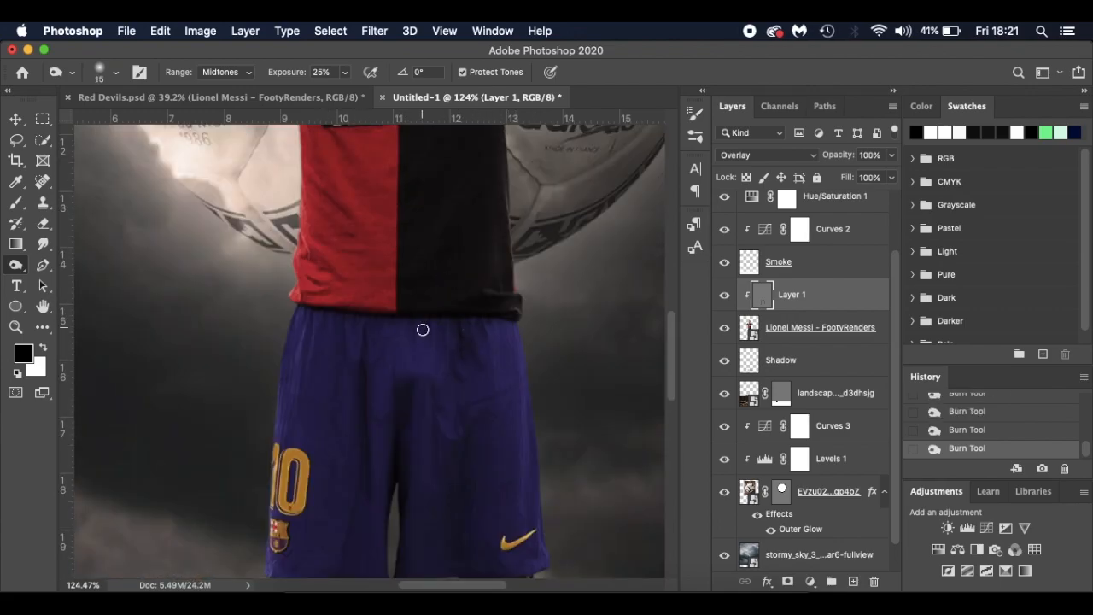
pyautogui.scroll(2, 333, 282)
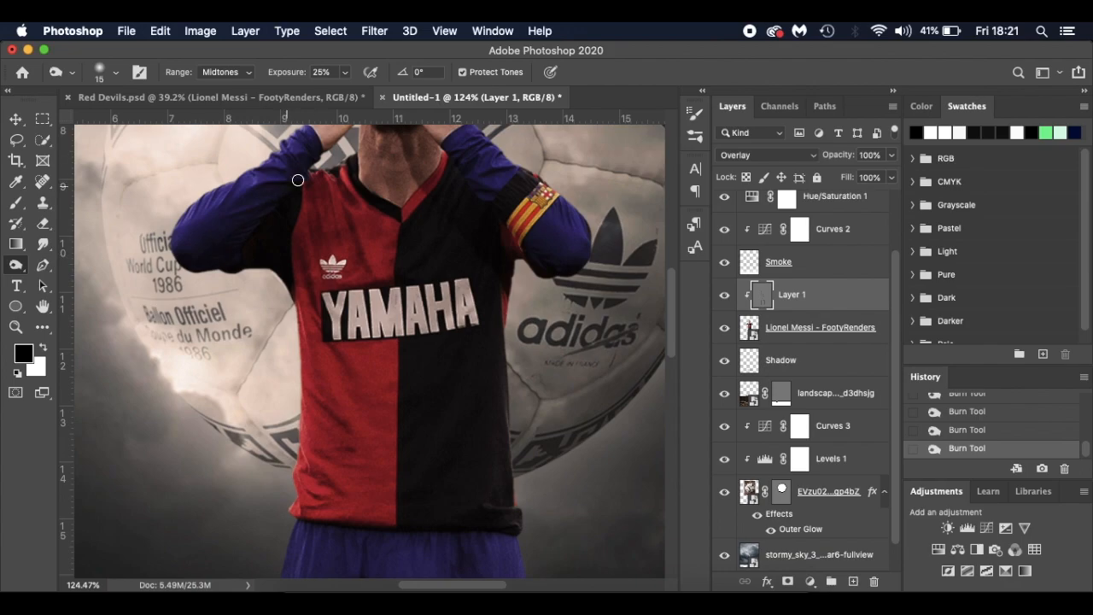
# Burn shadows over the player's shirt and upper body with varied brush sizes down to 10 px, comparing the gray layer on and off.
pyautogui.hscroll(2, 537, 242)
pyautogui.press(']')
pyautogui.press(']')
pyautogui.press(']')
pyautogui.scroll(4, 436, 266)
pyautogui.press(']')
pyautogui.press(']')
pyautogui.scroll(4, 360, 260)
pyautogui.press('[')
pyautogui.press('[')
pyautogui.press('[')
pyautogui.press('[')
pyautogui.press('[')
pyautogui.press('[')
pyautogui.press('super+0')
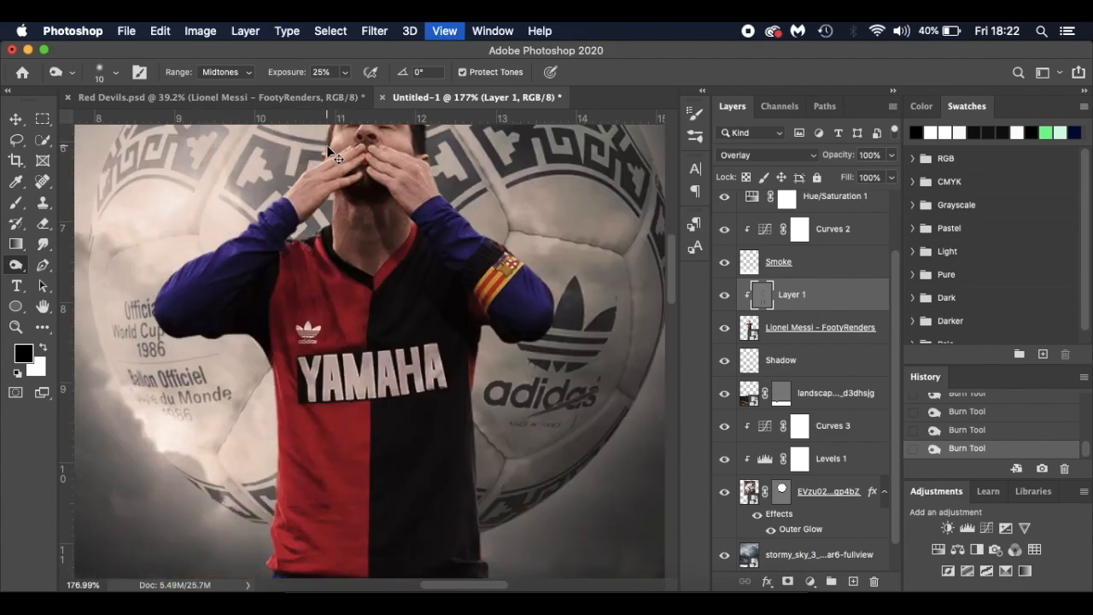
pyautogui.click(724, 297)
pyautogui.click(724, 296)
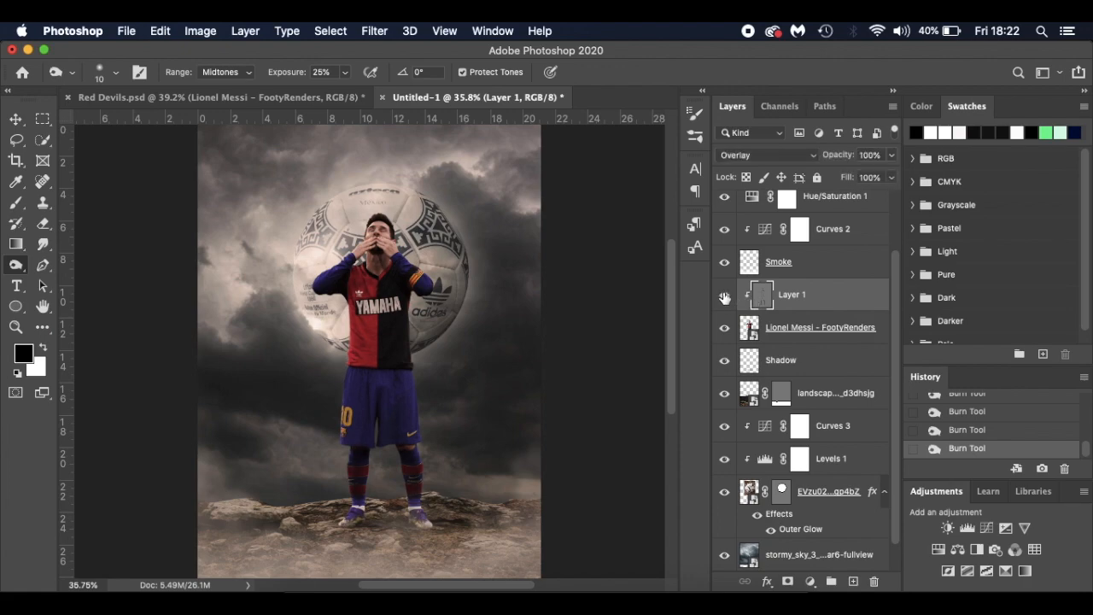
# Brighten the player's boots and lower socks on the gray layer using a 30 px Dodge tool, Highlights, 10% exposure.
pyautogui.rightClick(15, 266)
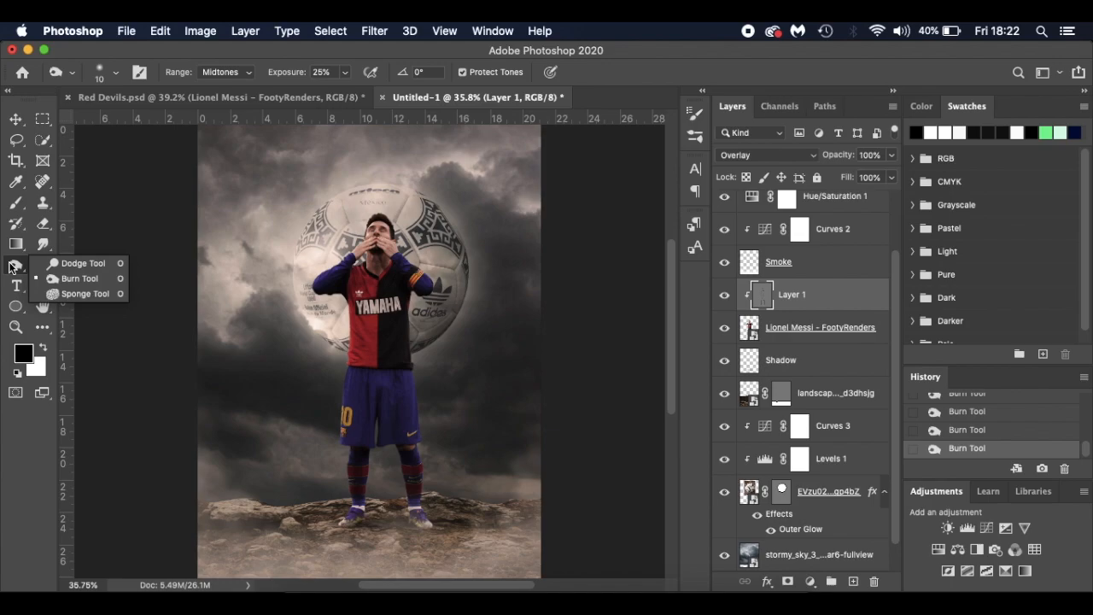
pyautogui.click(81, 264)
pyautogui.scroll(5, 345, 506)
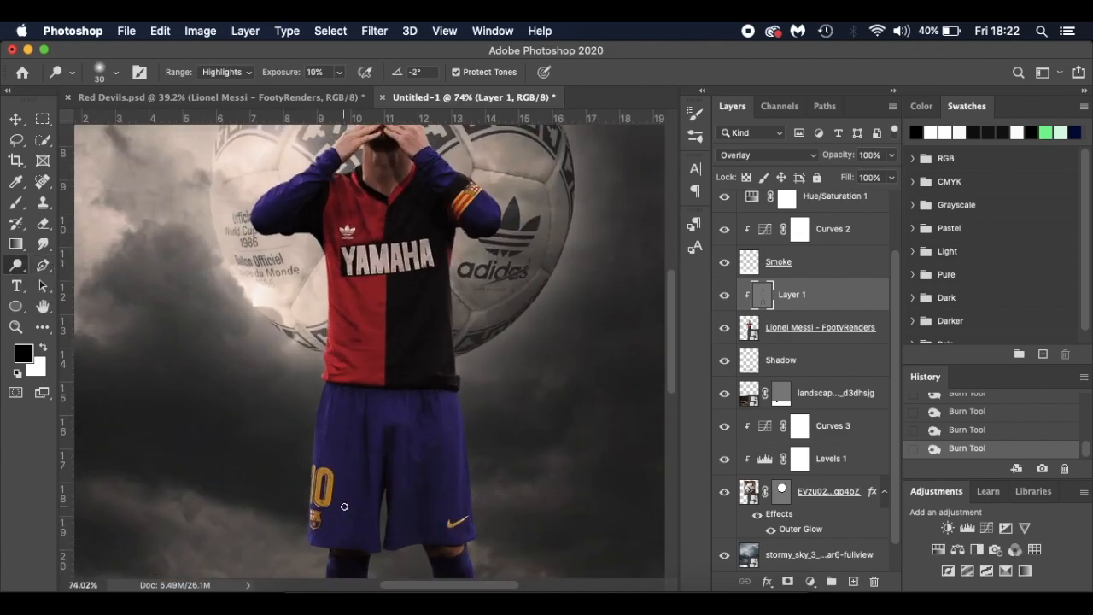
pyautogui.scroll(-5, 344, 506)
pyautogui.scroll(1, 344, 507)
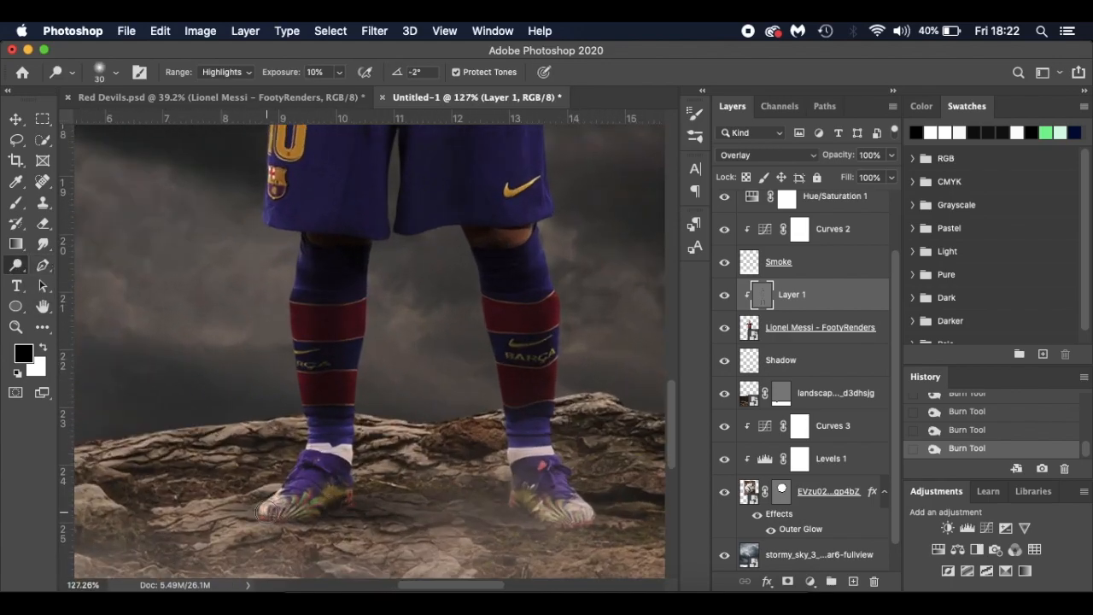
pyautogui.click(286, 483)
pyautogui.click(345, 440)
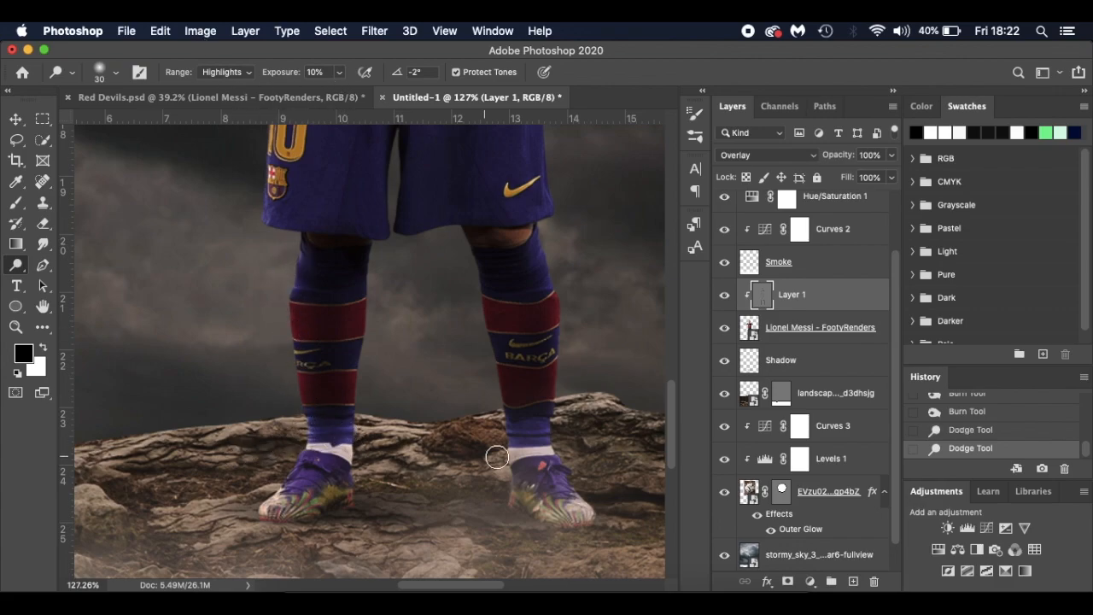
pyautogui.click(513, 461)
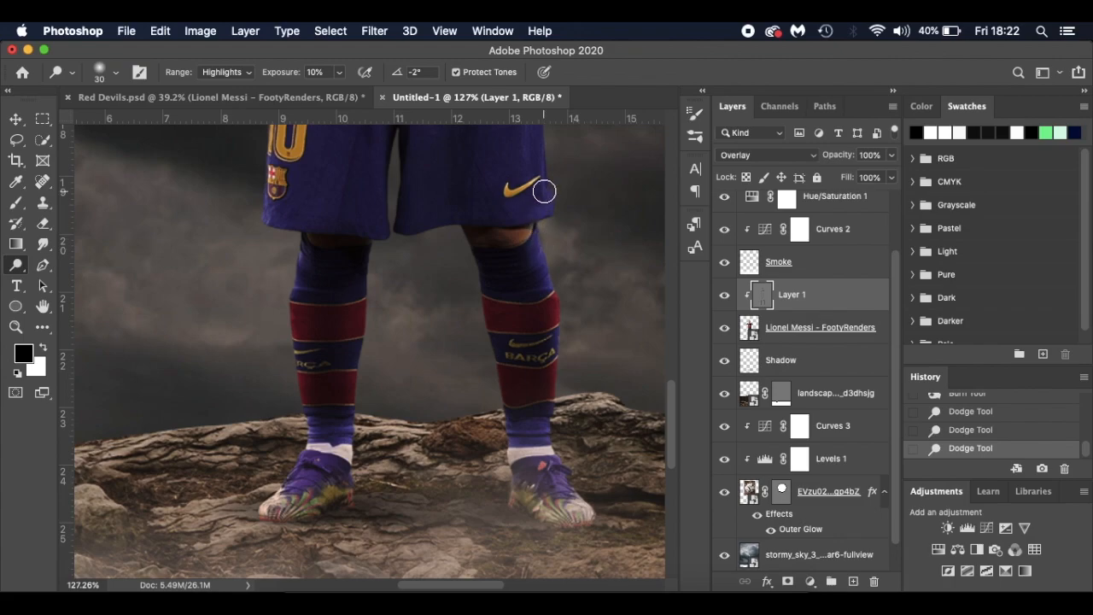
# Dodge highlights along the outer edges of the player's shorts and lower shirt.
pyautogui.scroll(5, 545, 192)
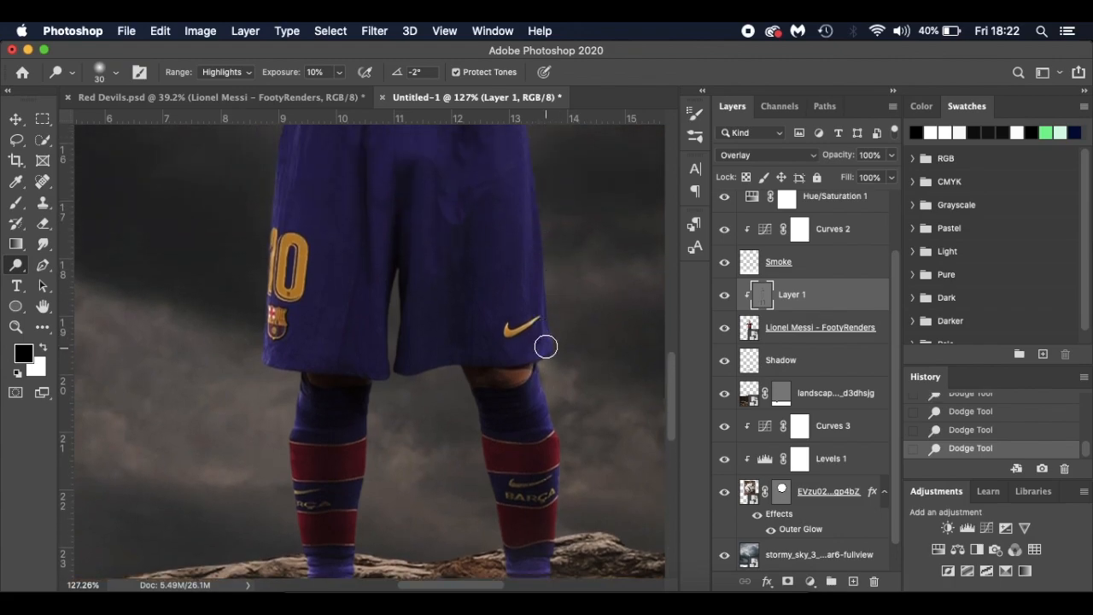
pyautogui.scroll(5, 370, 351)
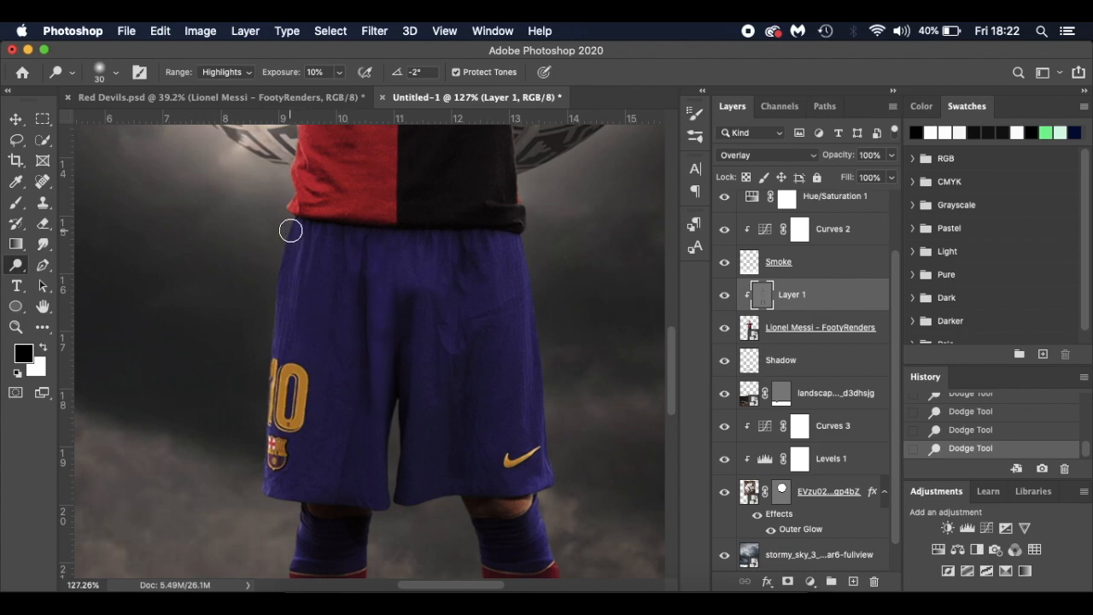
pyautogui.scroll(5, 270, 504)
pyautogui.scroll(2, 270, 504)
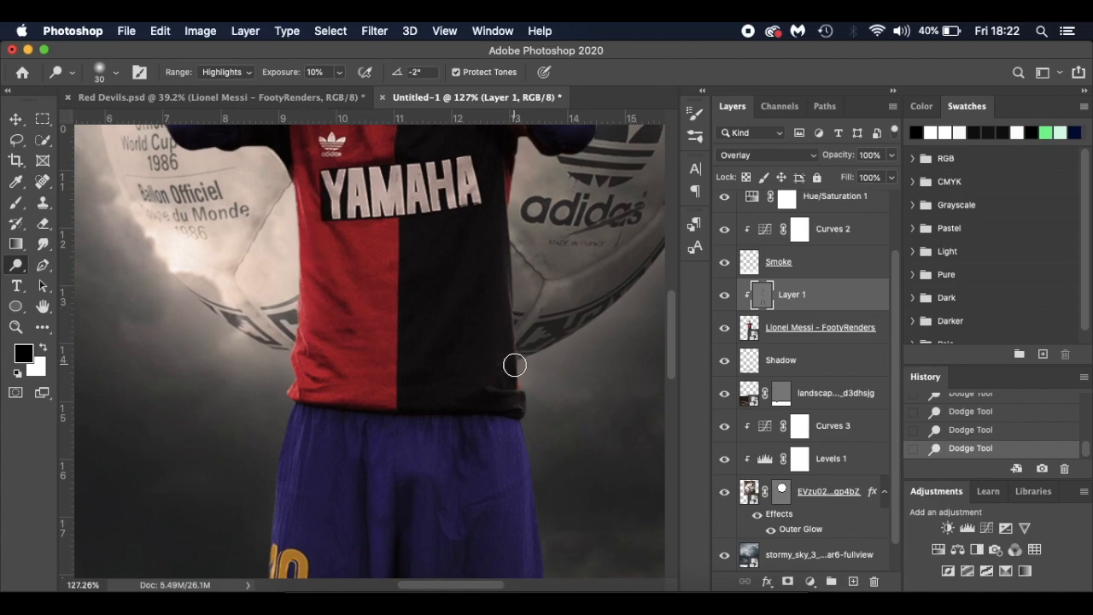
# Dodge highlights along the player's upper shirt, arms, hands and head, comparing the gray layer on and off.
pyautogui.scroll(7, 513, 160)
pyautogui.scroll(1, 513, 160)
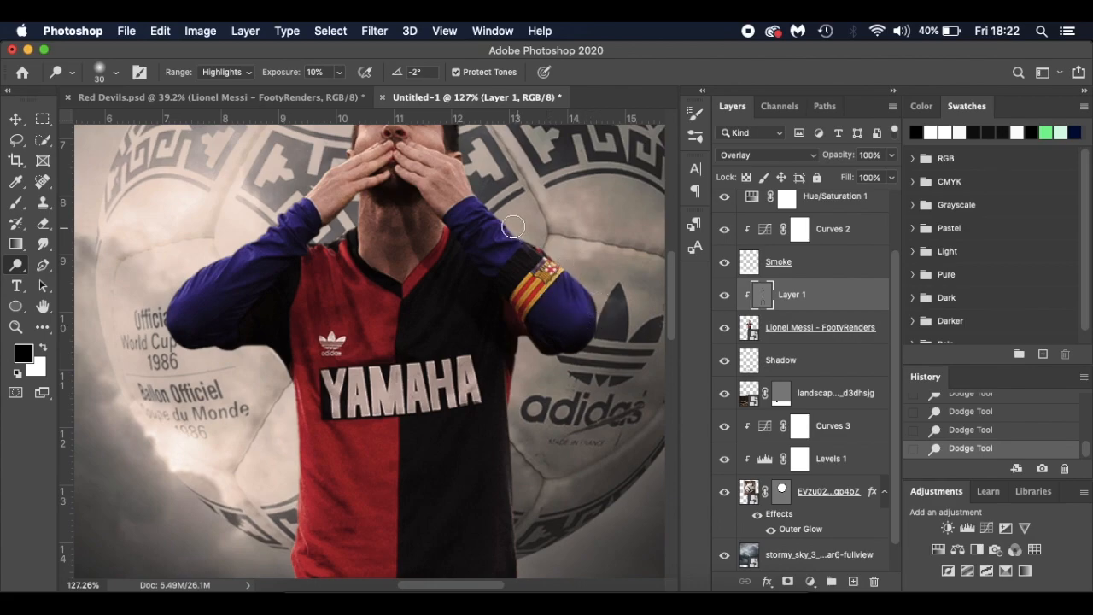
pyautogui.scroll(2, 473, 197)
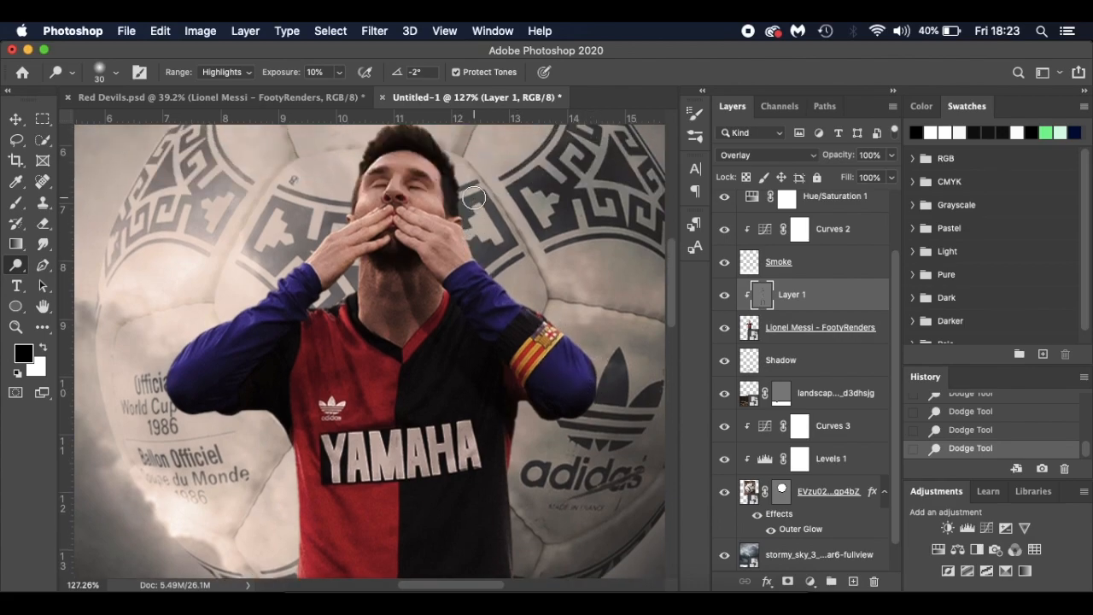
pyautogui.scroll(3, 461, 171)
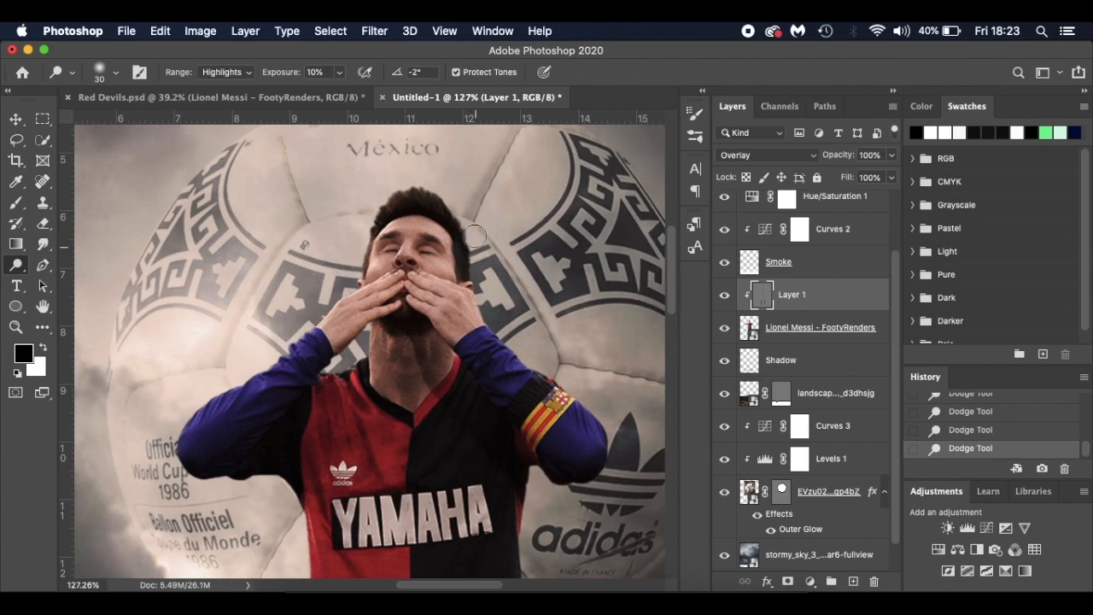
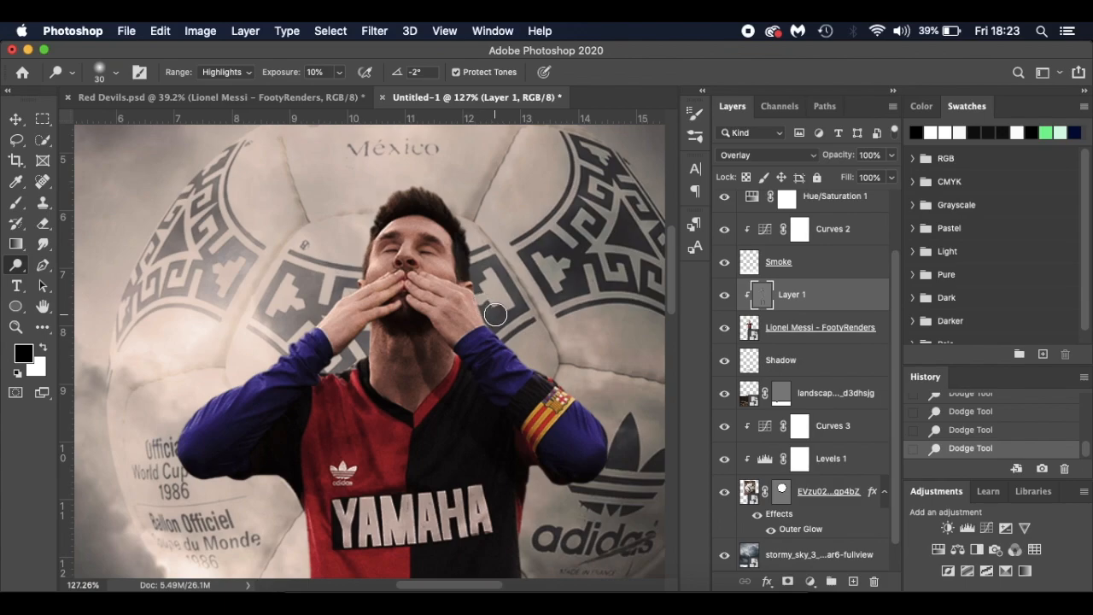
pyautogui.press('super+minus')
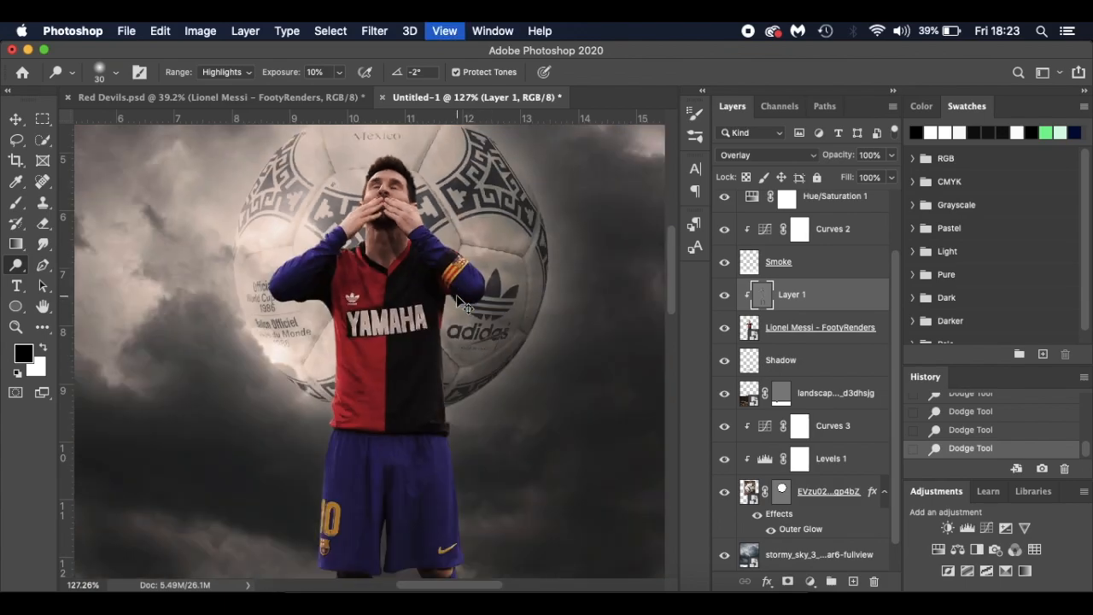
pyautogui.press('super+0')
pyautogui.click(724, 295)
pyautogui.click(725, 295)
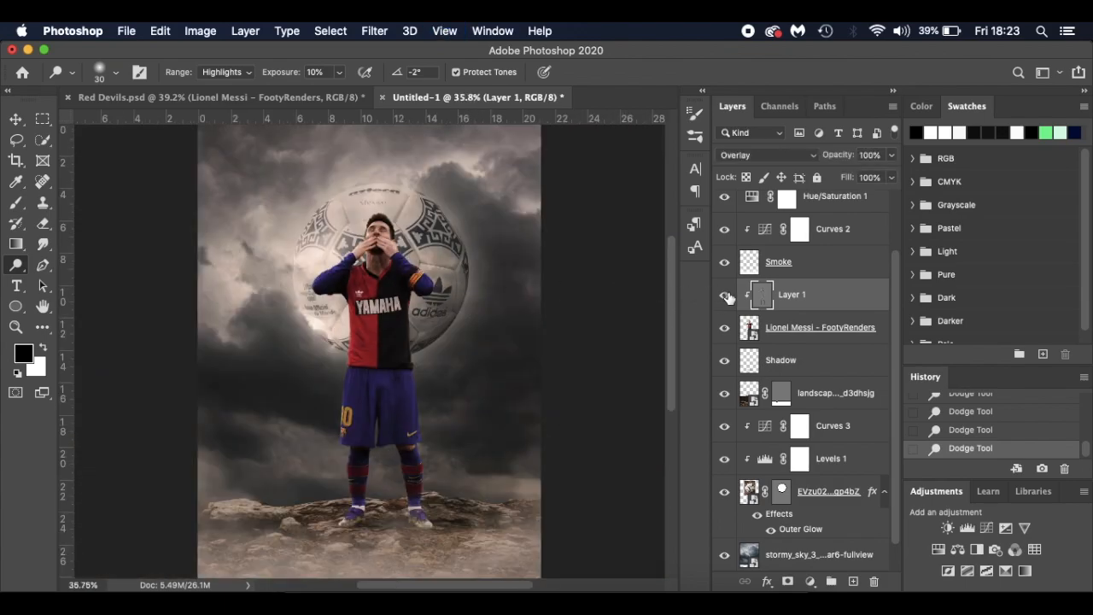
pyautogui.click(724, 294)
# Add a new layer clipped directly above the player layer and make white the foreground colour.
pyautogui.click(884, 328)
pyautogui.click(852, 582)
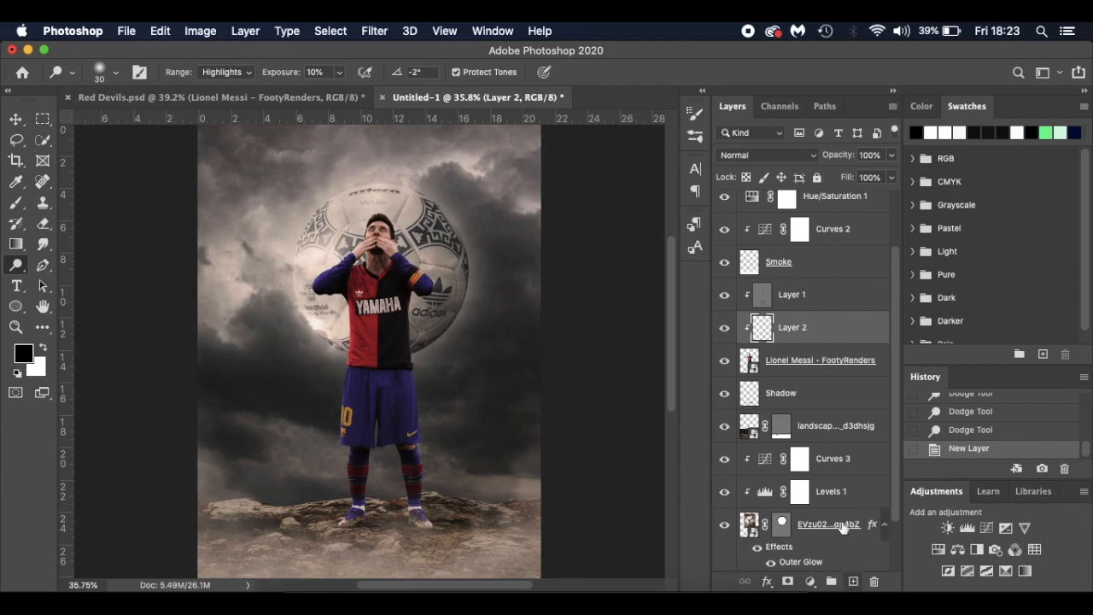
pyautogui.press('x')
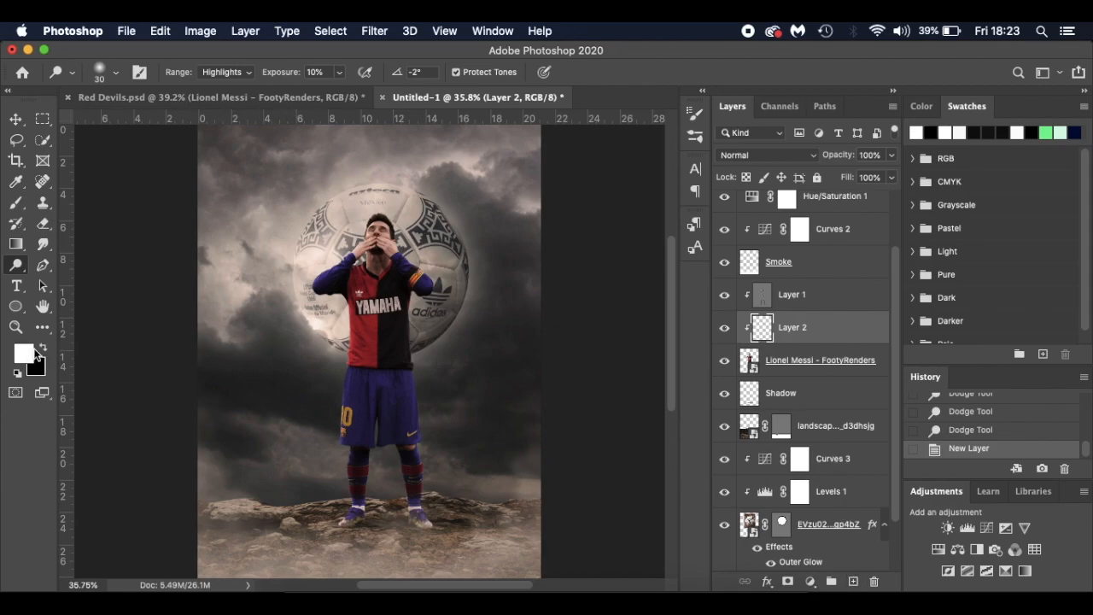
# Set the Brush tool to a soft round tip with 0% hardness and 100% flow.
pyautogui.scroll(3, 398, 393)
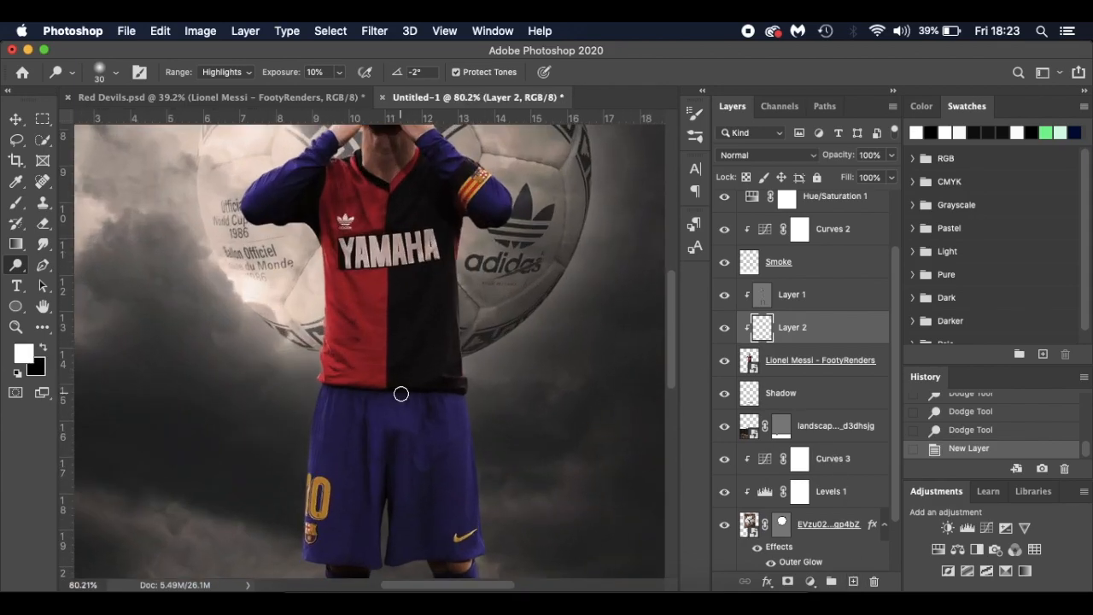
pyautogui.press('b')
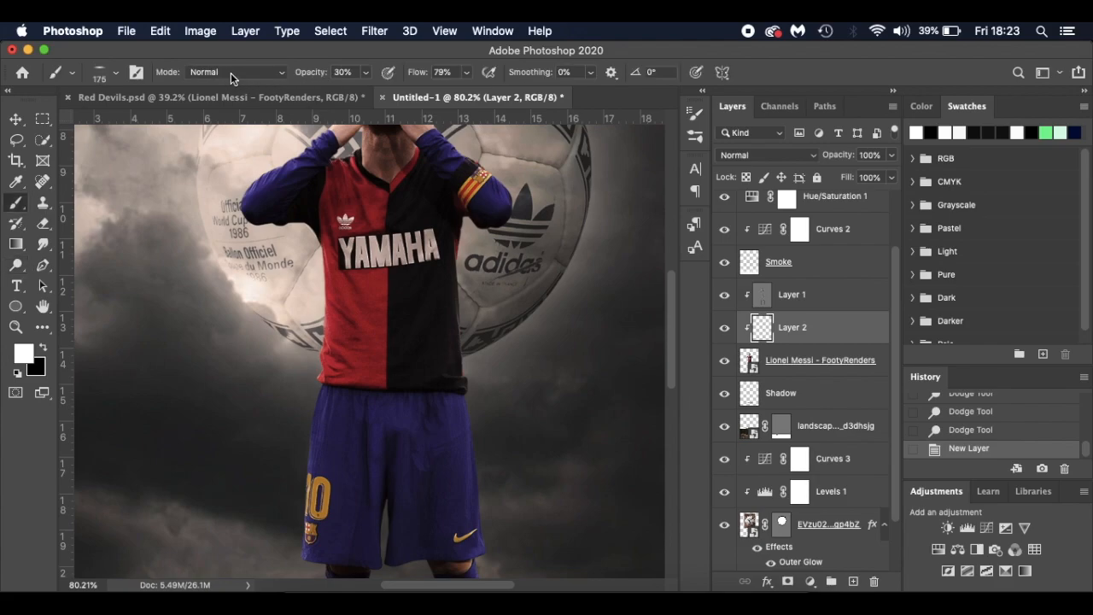
pyautogui.moveTo(413, 77); pyautogui.dragTo(513, 79)
pyautogui.rightClick(198, 305)
pyautogui.click(221, 417)
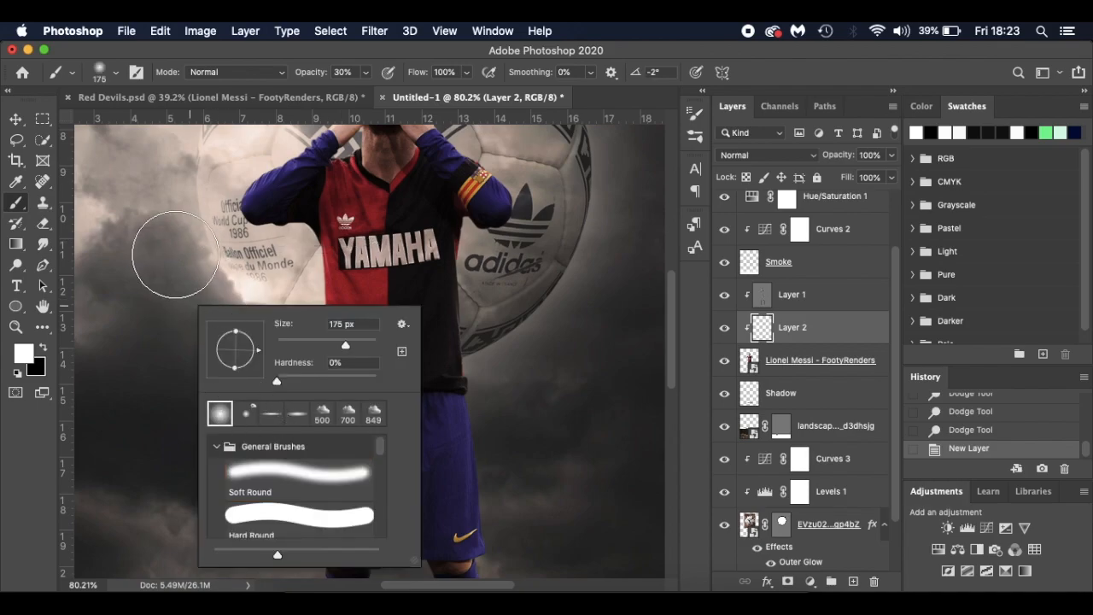
pyautogui.click(169, 248)
# Paint a soft white rim light around the player's hair and head with a 35 px brush at 30% opacity.
pyautogui.press('[')
pyautogui.press('[')
pyautogui.press('[')
pyautogui.press('[')
pyautogui.press('[')
pyautogui.press('[')
pyautogui.press('[')
pyautogui.press('[')
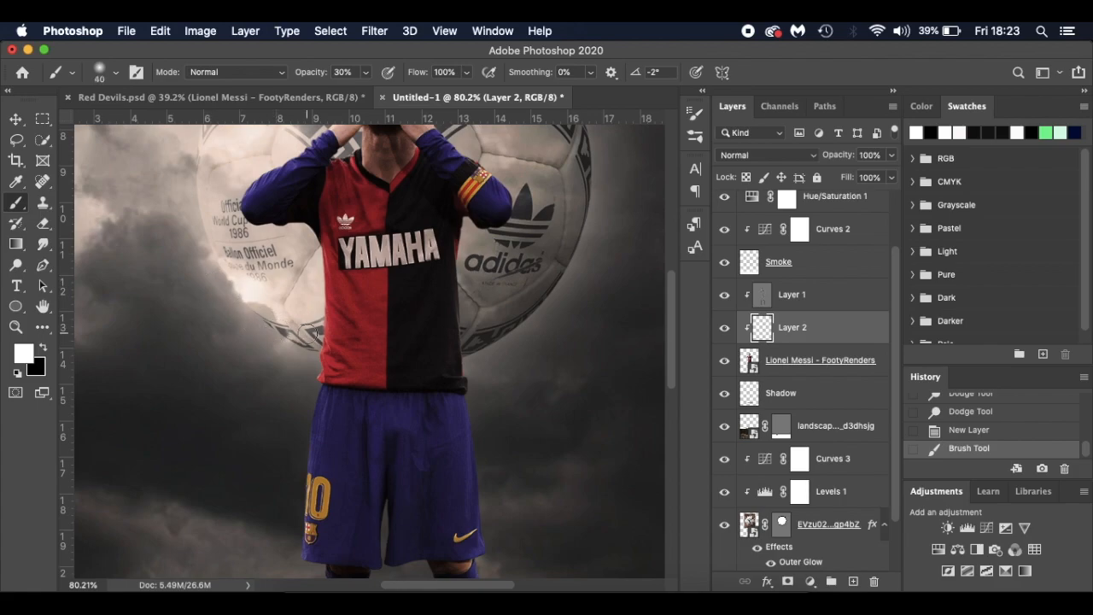
pyautogui.scroll(3, 308, 334)
pyautogui.scroll(8, 310, 334)
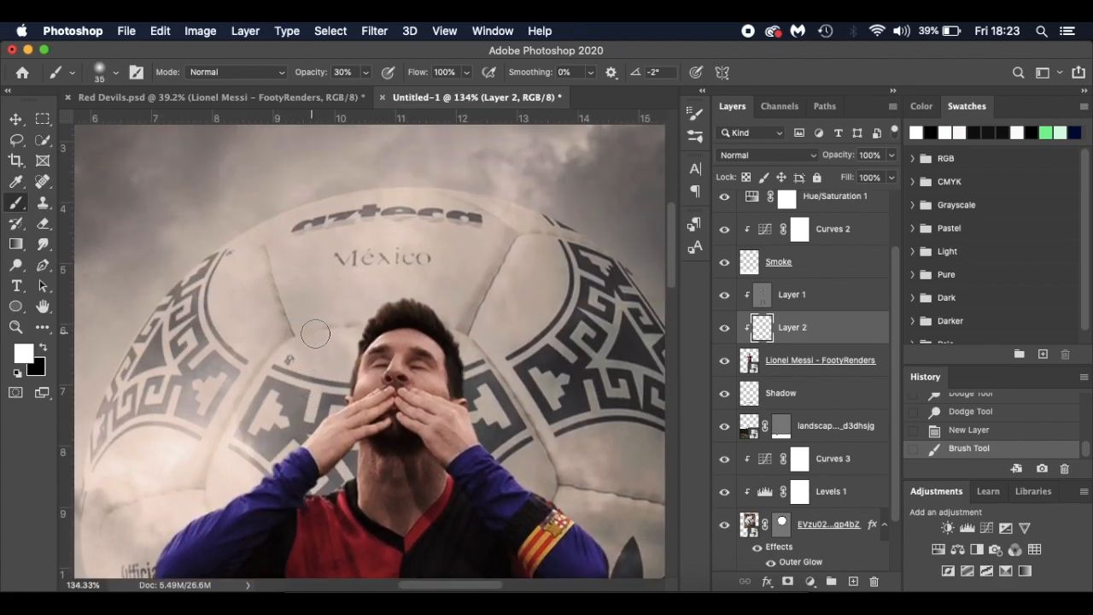
pyautogui.scroll(1, 332, 339)
pyautogui.scroll(2, 332, 339)
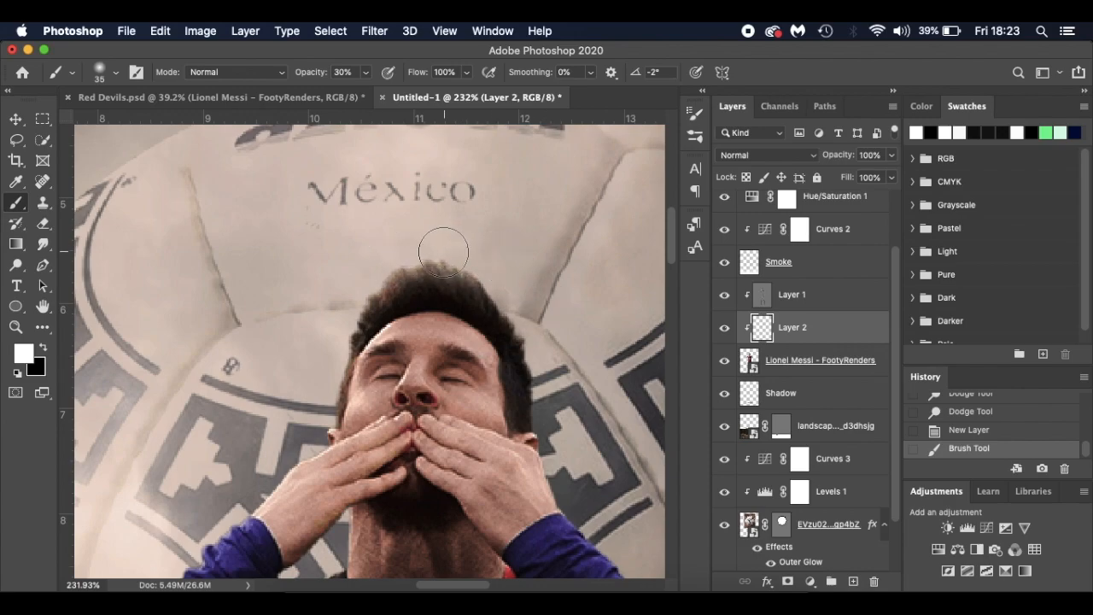
pyautogui.moveTo(546, 404); pyautogui.dragTo(525, 280)
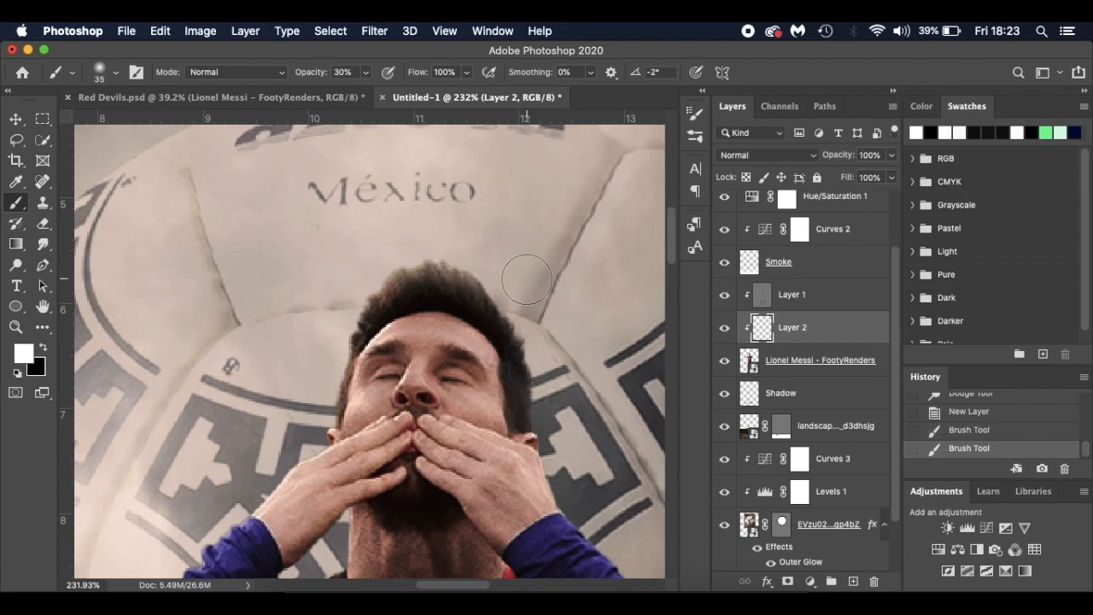
# Paint a white rim light along the player's armband arm with a 15 px brush at 25% opacity, comparing the layer on and off.
pyautogui.scroll(-10, 527, 279)
pyautogui.hscroll(5, 527, 279)
pyautogui.hscroll(1, 527, 280)
pyautogui.press('[')
pyautogui.press('[')
pyautogui.press('[')
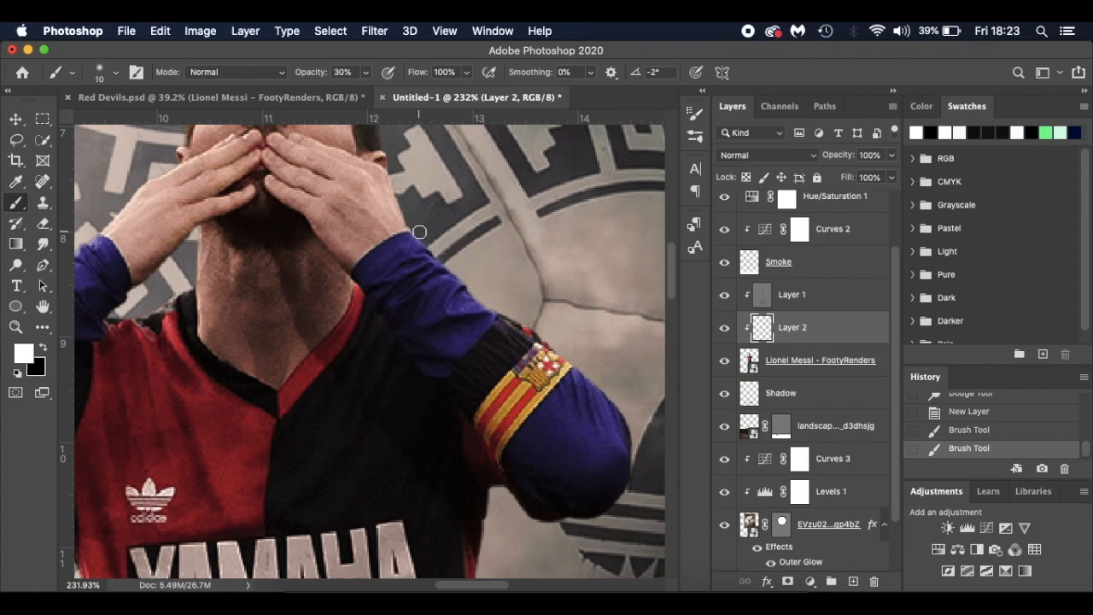
pyautogui.press(']')
pyautogui.scroll(-5, 410, 243)
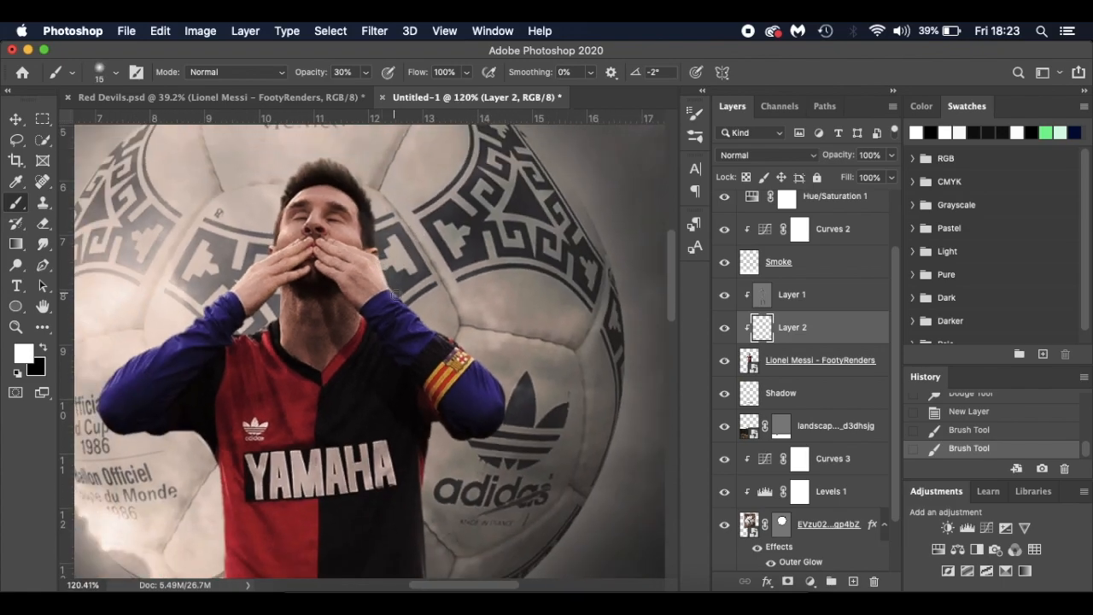
pyautogui.moveTo(437, 338); pyautogui.dragTo(532, 416)
pyautogui.press('super+z')
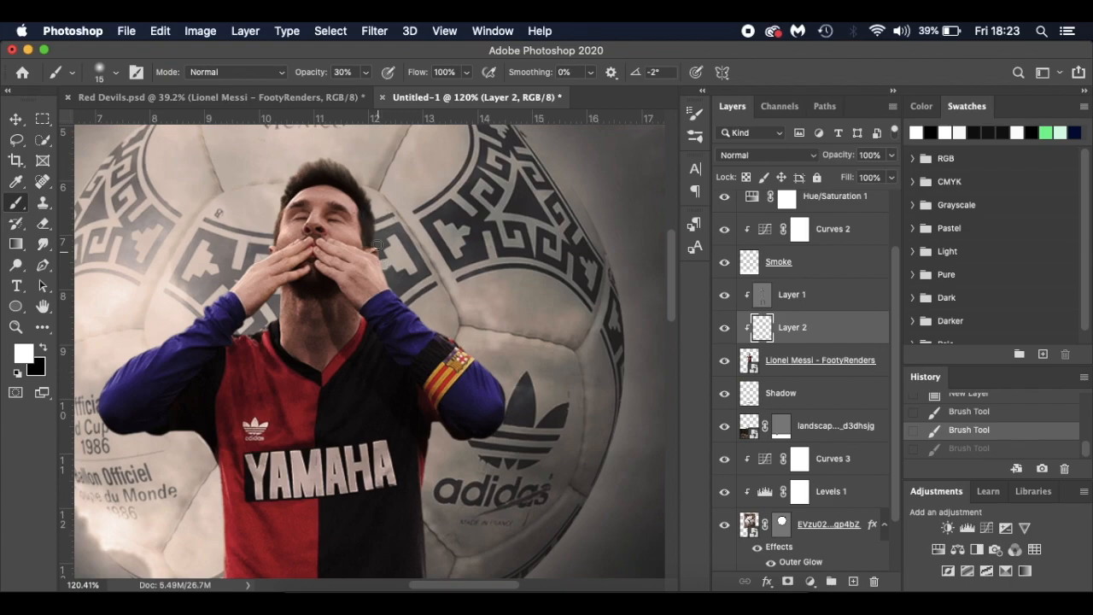
pyautogui.moveTo(314, 78); pyautogui.dragTo(310, 79)
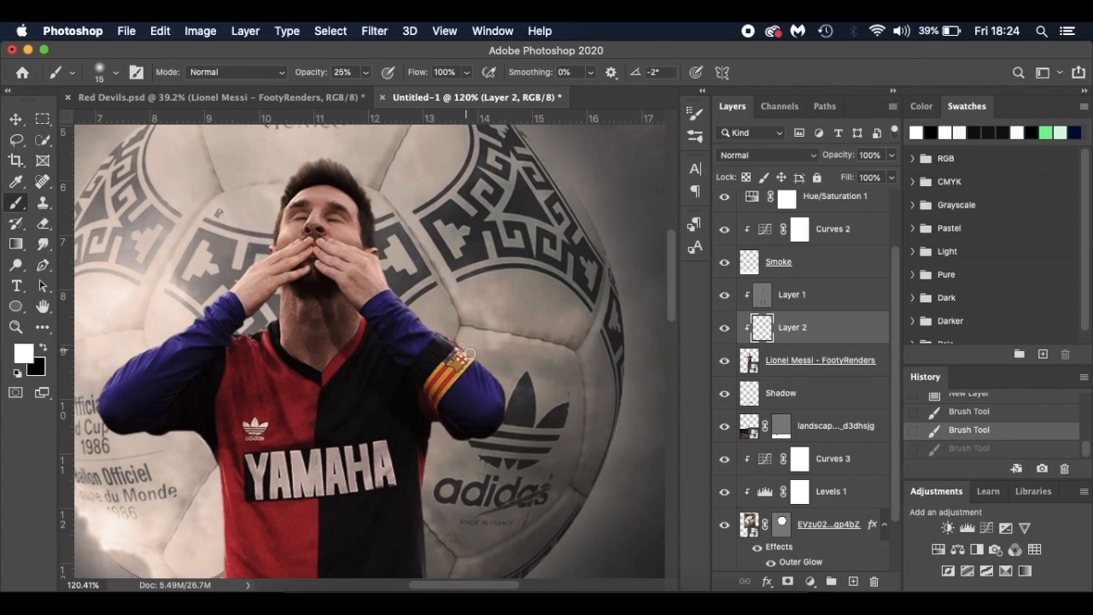
pyautogui.moveTo(481, 367); pyautogui.dragTo(524, 424)
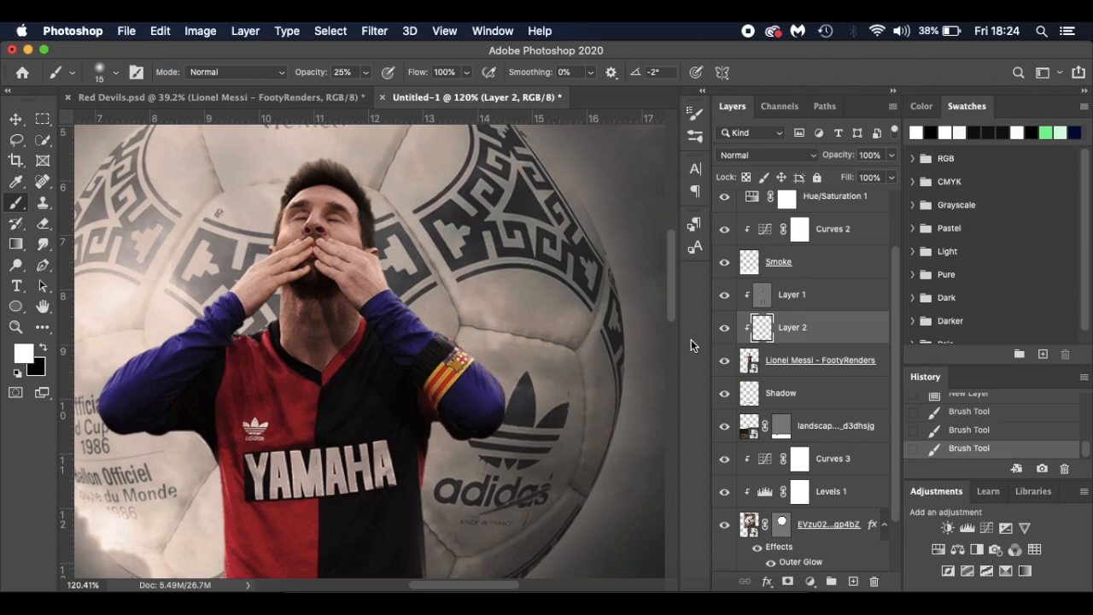
pyautogui.click(723, 329)
pyautogui.click(723, 329)
# Extend the white rim light along the side of the player's face, hand and both shirt edges.
pyautogui.moveTo(273, 229); pyautogui.dragTo(282, 197)
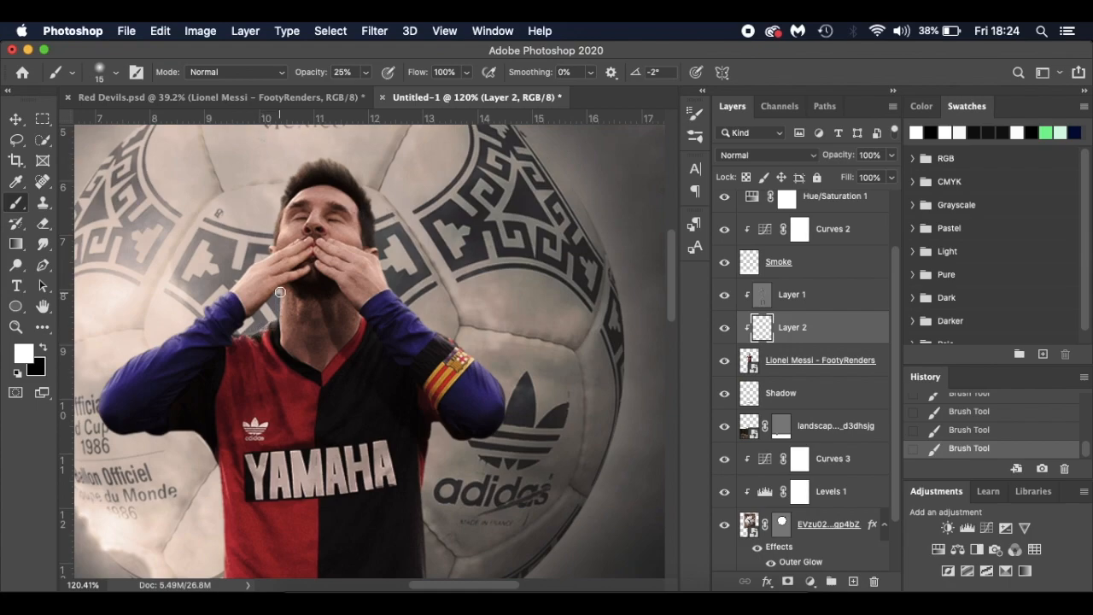
pyautogui.scroll(-5, 358, 379)
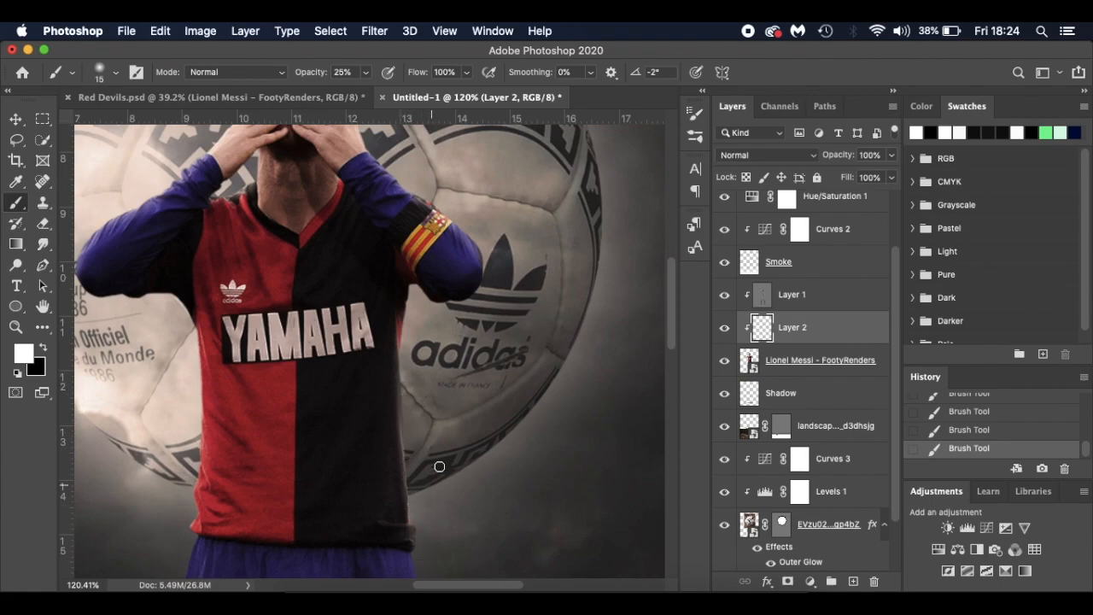
pyautogui.hscroll(-5, 448, 446)
pyautogui.scroll(-2, 448, 447)
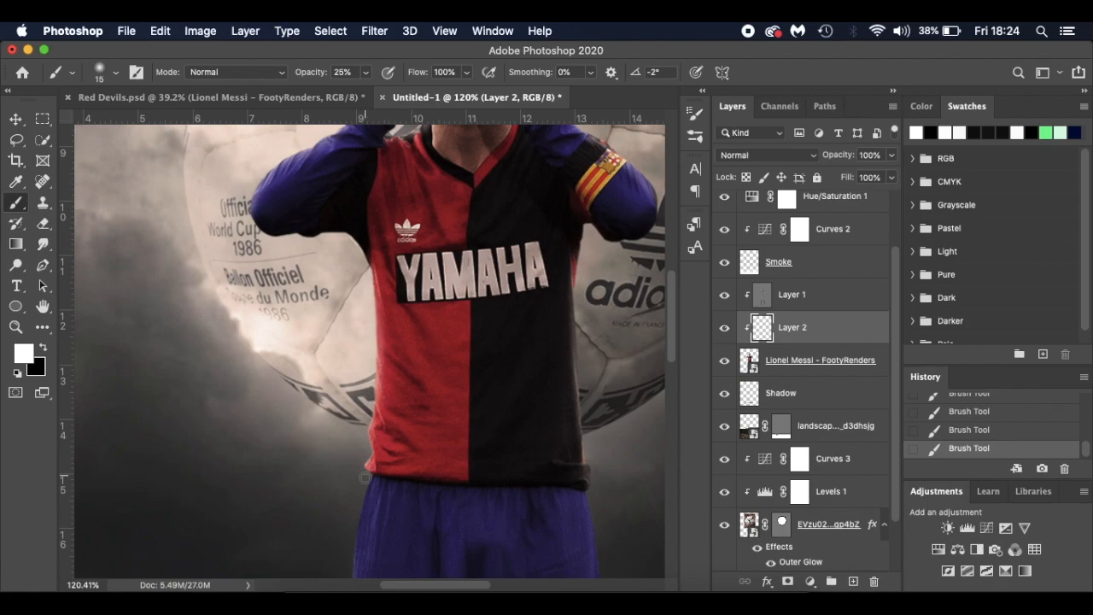
# Paint a white rim light down both outer edges of the player's shorts with a 20 px brush.
pyautogui.scroll(-6, 366, 478)
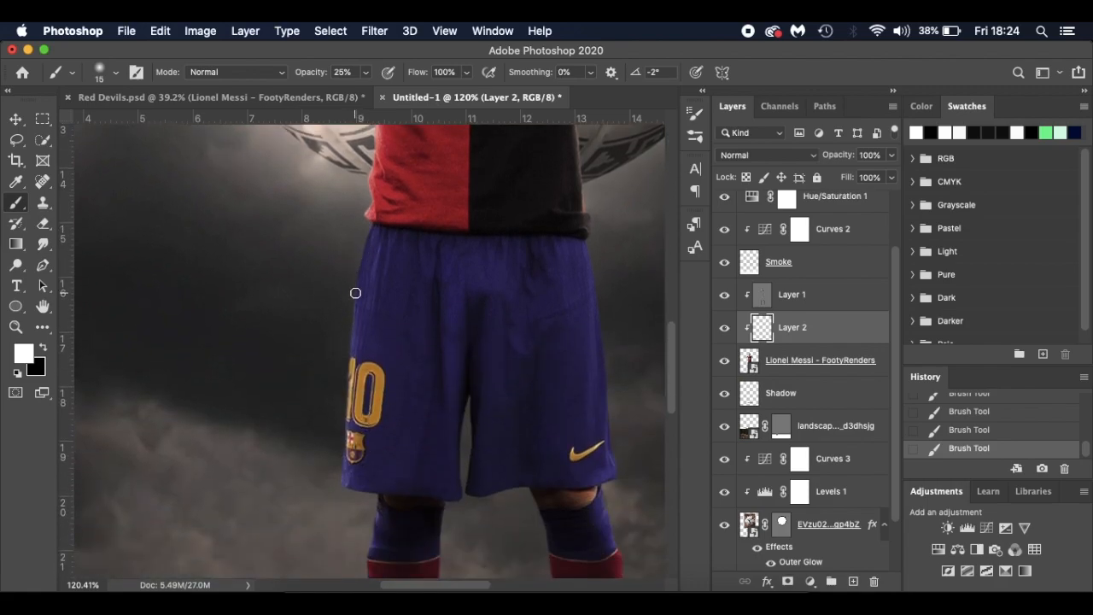
pyautogui.moveTo(354, 304); pyautogui.dragTo(342, 470)
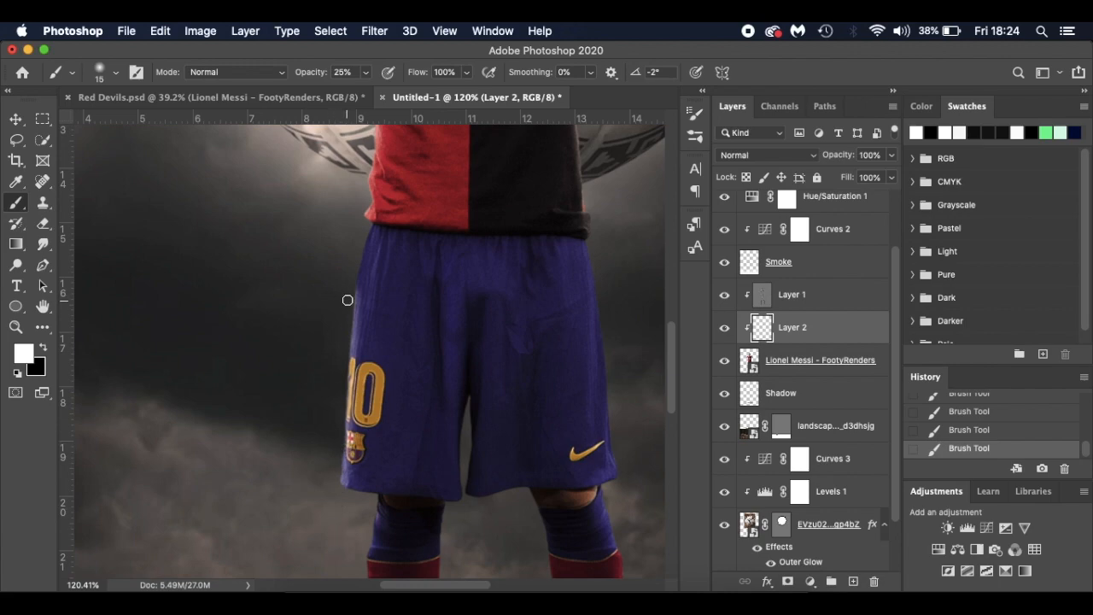
pyautogui.press('super+z')
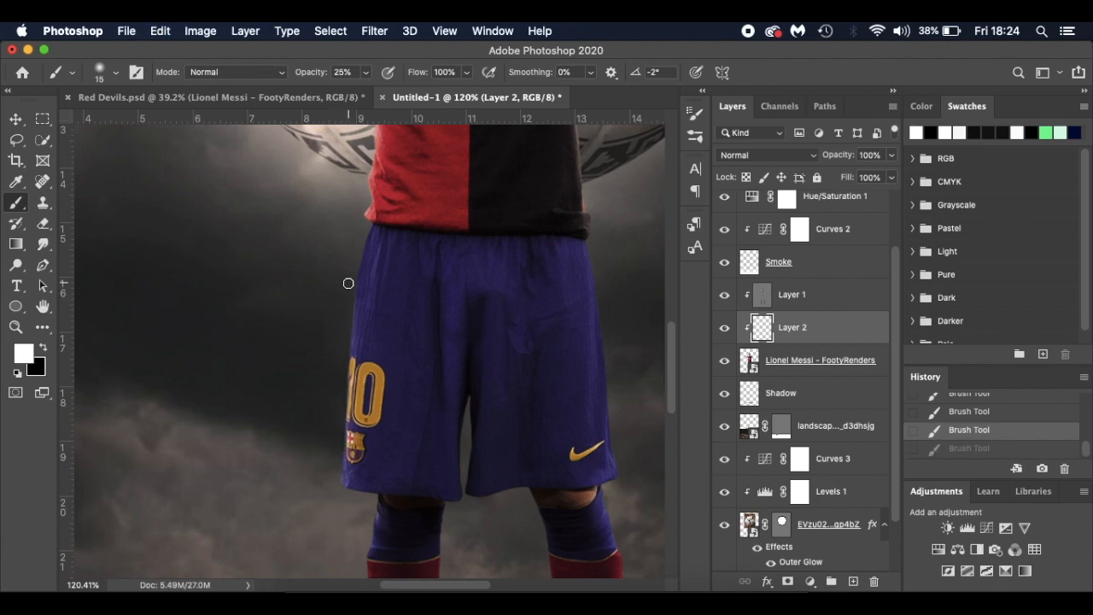
pyautogui.press(']')
pyautogui.moveTo(350, 286); pyautogui.dragTo(341, 490)
pyautogui.moveTo(593, 255); pyautogui.dragTo(627, 505)
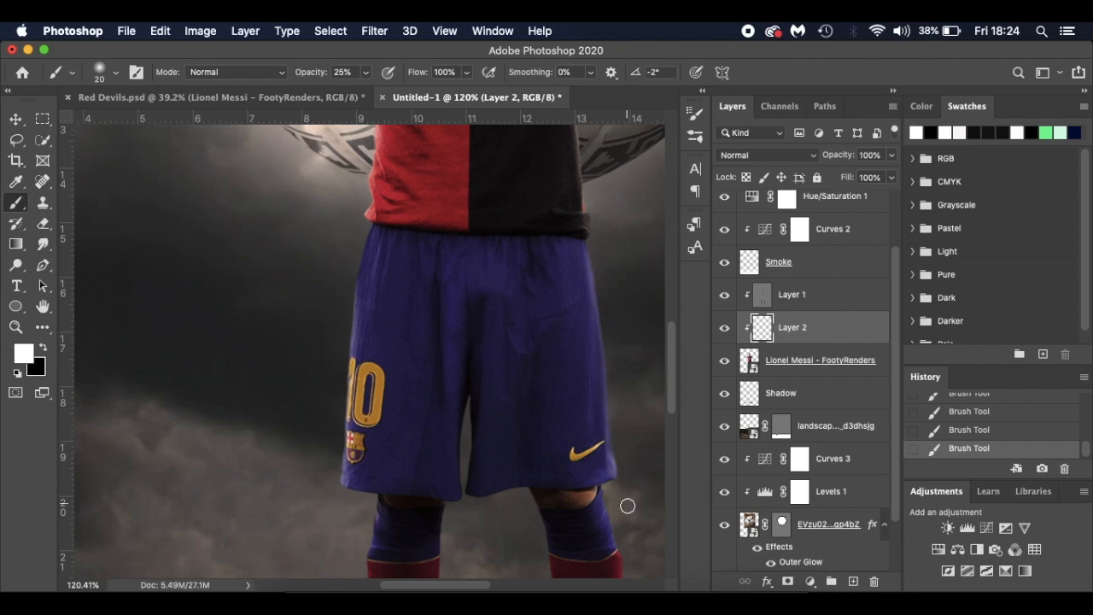
# Paint a white rim light along both edges of the player's legs and socks, comparing the layer on and off.
pyautogui.scroll(-5, 627, 505)
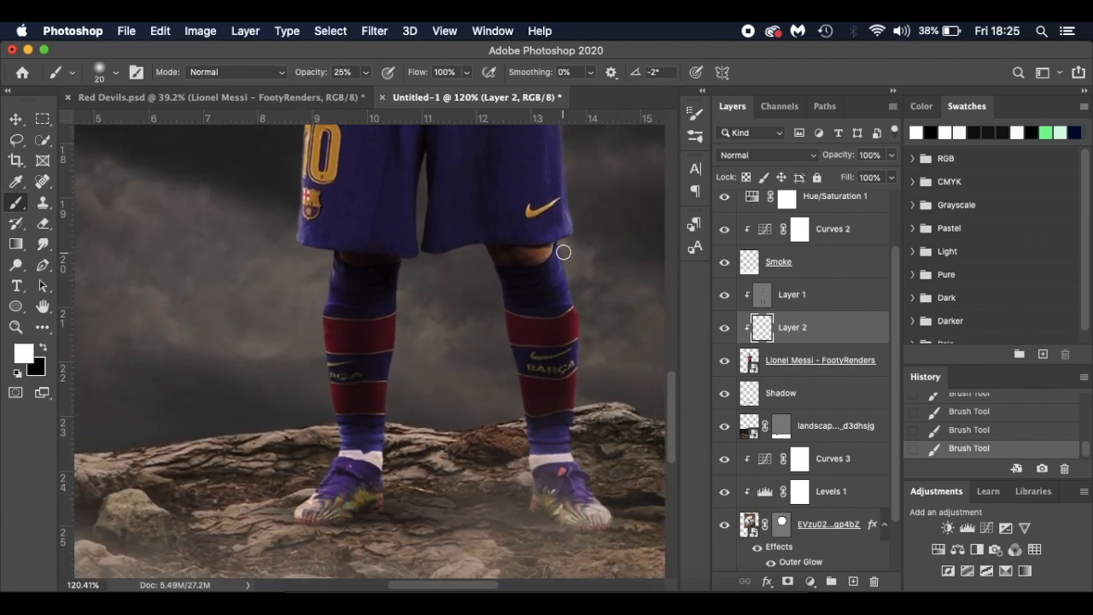
pyautogui.moveTo(564, 252)
pyautogui.mouseDown()
pyautogui.moveTo(580, 339)
pyautogui.moveTo(572, 459)
pyautogui.moveTo(595, 493)
pyautogui.mouseUp()
pyautogui.moveTo(506, 338); pyautogui.dragTo(529, 496)
pyautogui.moveTo(386, 508); pyautogui.dragTo(399, 383)
pyautogui.moveTo(324, 263)
pyautogui.mouseDown()
pyautogui.moveTo(339, 451)
pyautogui.moveTo(291, 507)
pyautogui.mouseUp()
pyautogui.press('super+0')
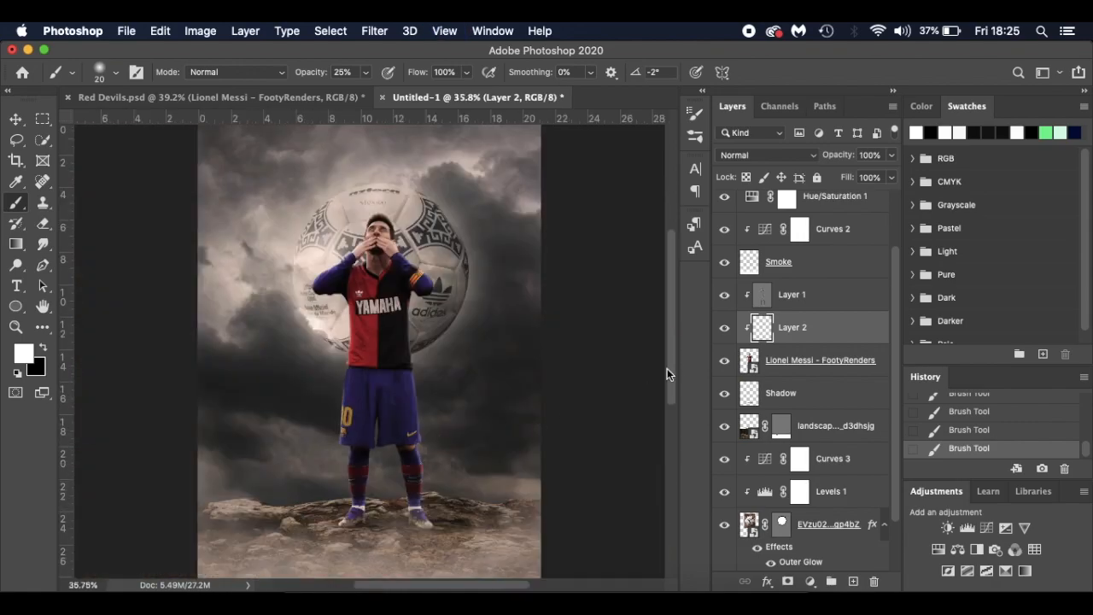
pyautogui.click(724, 329)
pyautogui.click(724, 329)
# Darken the rocks with a Curves adjustment clipped to the landscape layer, mapping input 129 to 70 and 255 to 222.
pyautogui.scroll(-2, 781, 457)
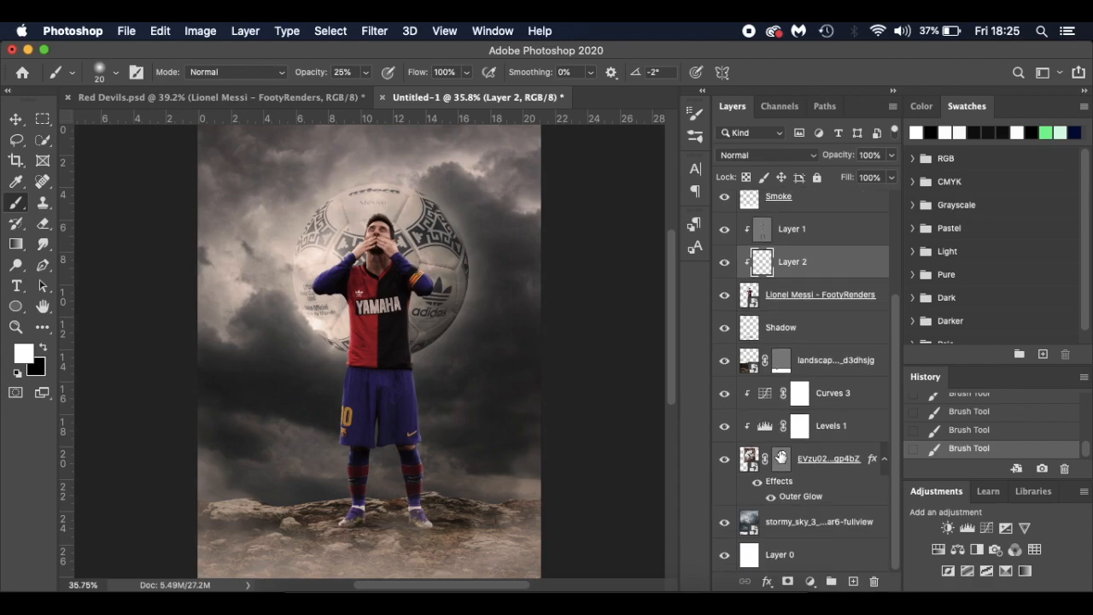
pyautogui.click(813, 523)
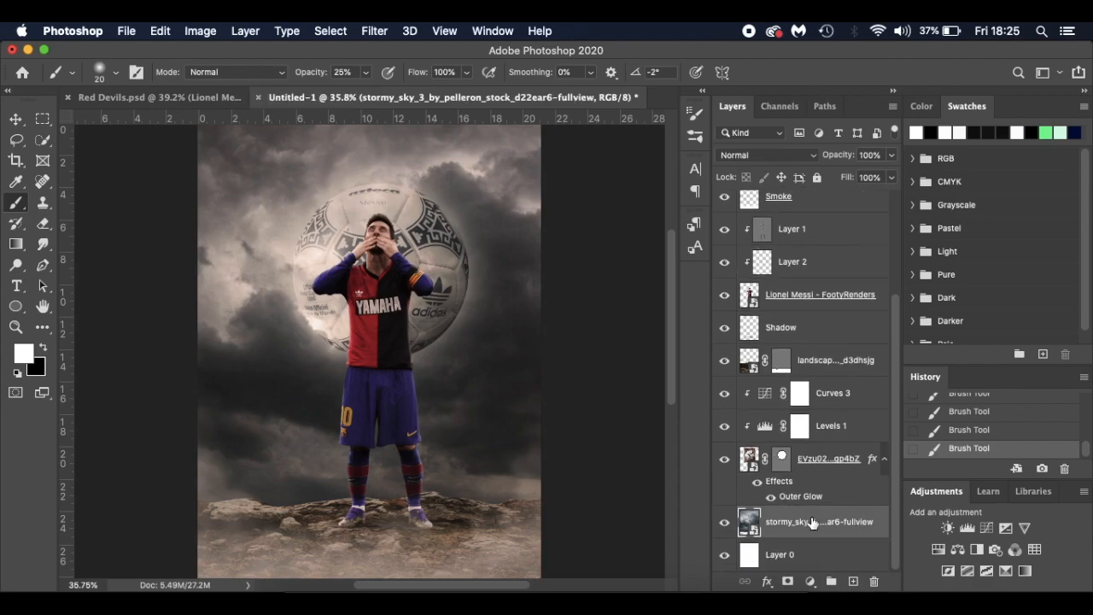
pyautogui.click(828, 364)
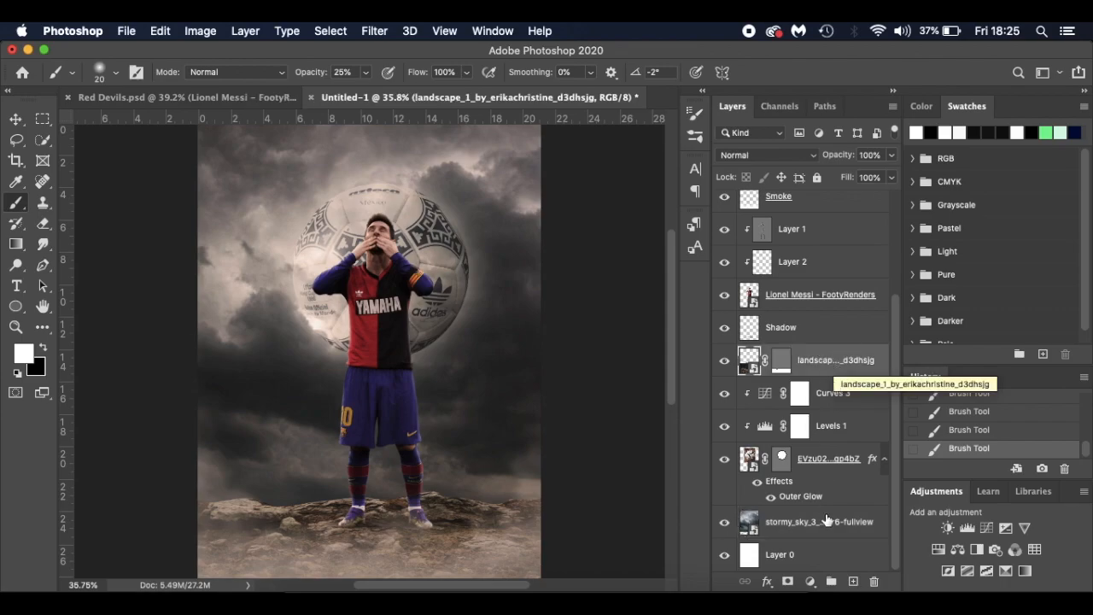
pyautogui.click(810, 581)
pyautogui.click(844, 360)
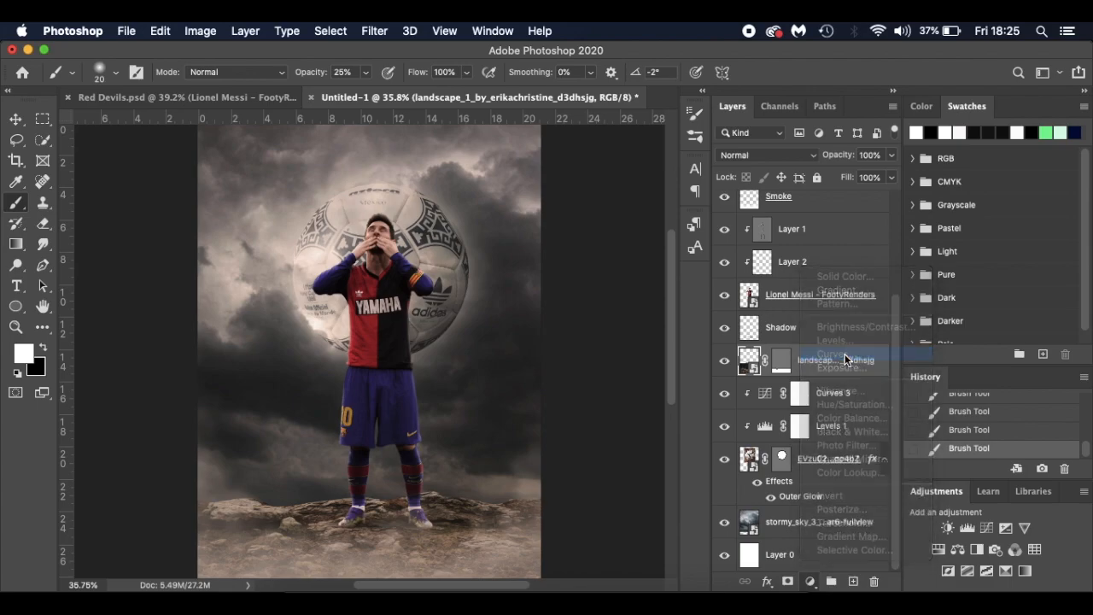
pyautogui.click(774, 540)
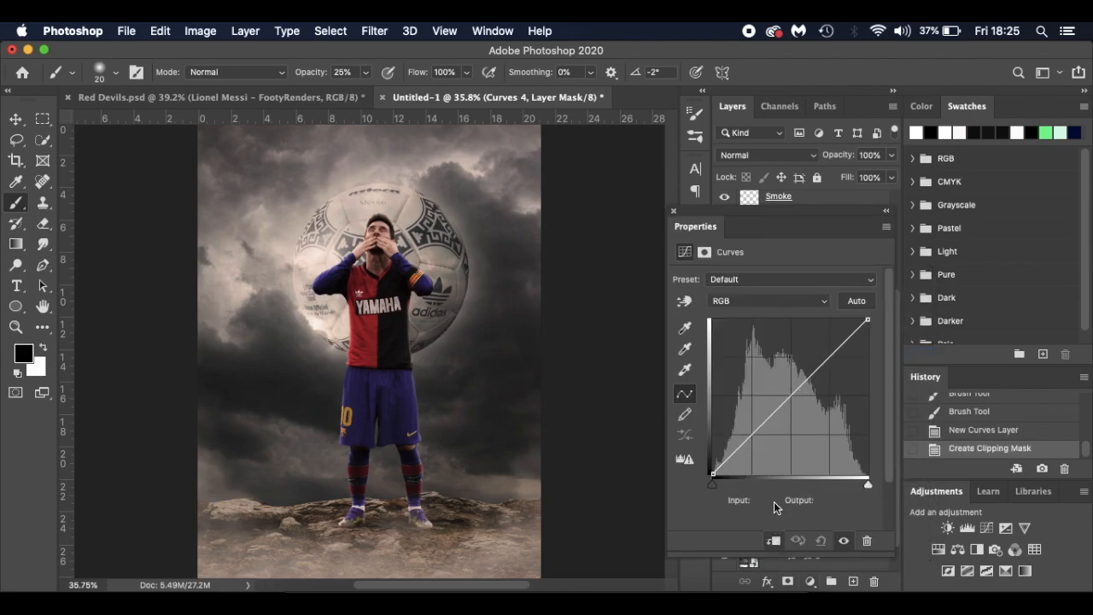
pyautogui.moveTo(791, 394); pyautogui.dragTo(791, 423)
pyautogui.moveTo(870, 318); pyautogui.dragTo(871, 340)
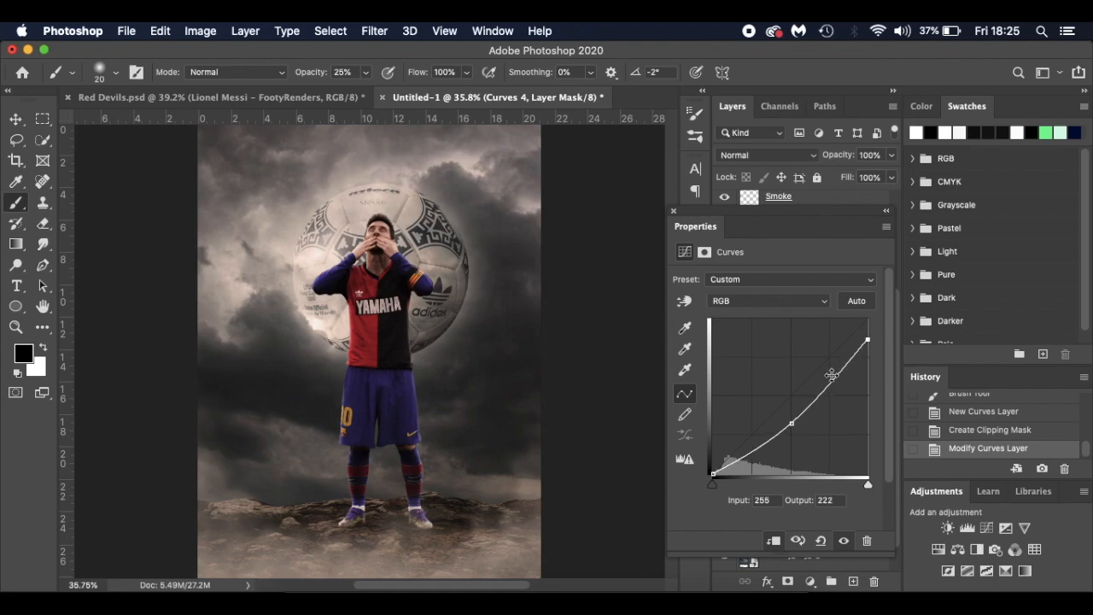
pyautogui.moveTo(792, 429); pyautogui.dragTo(793, 436)
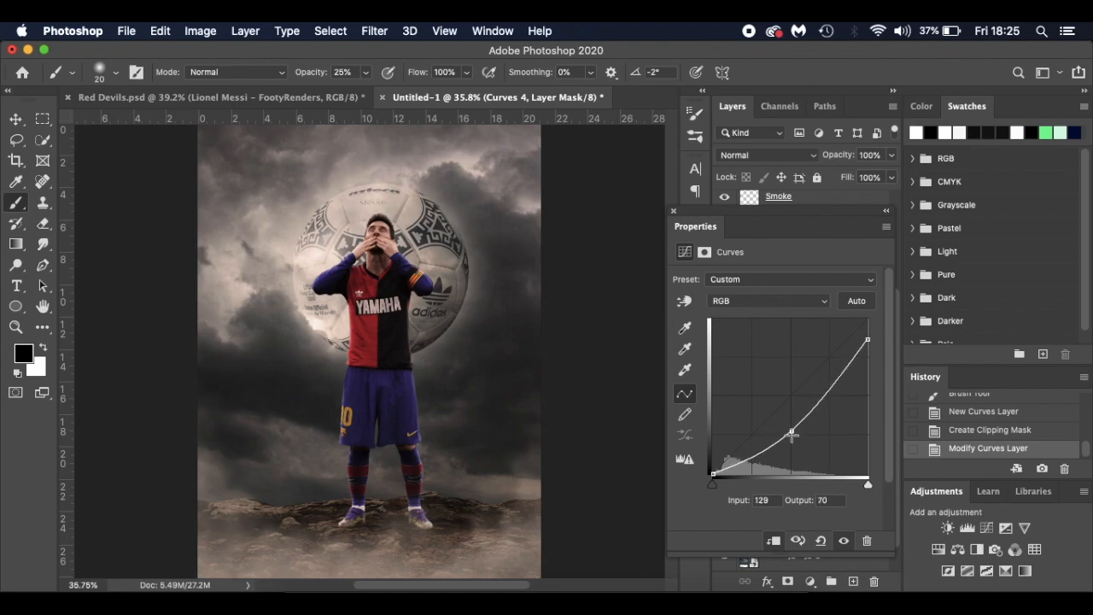
pyautogui.click(671, 213)
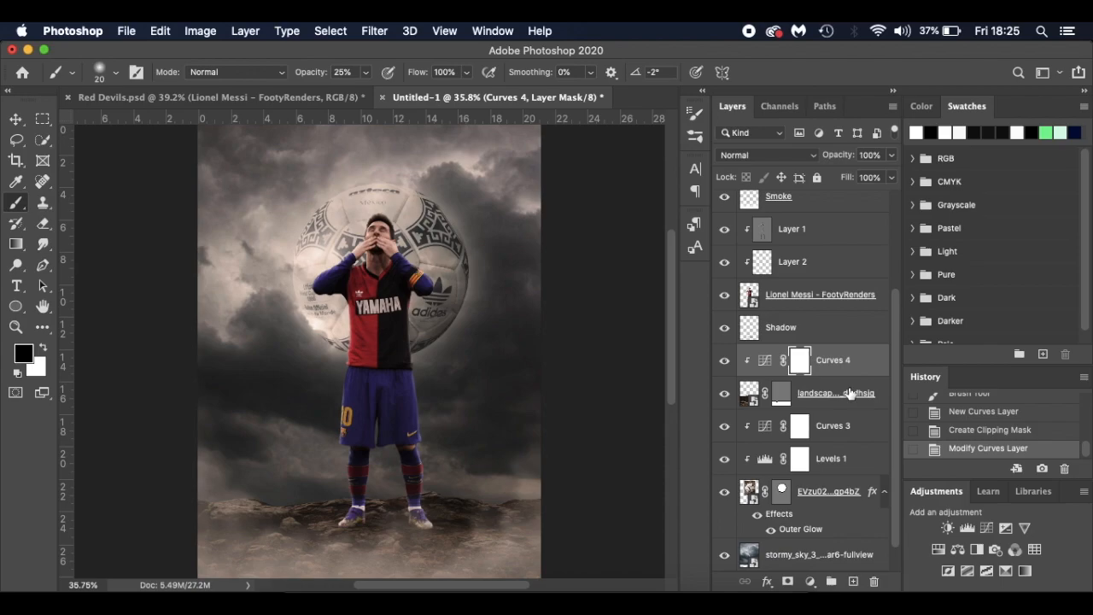
# Add a clipped layer directly above the landscape, fill it with 50% gray and set its blend mode to Overlay.
pyautogui.click(885, 392)
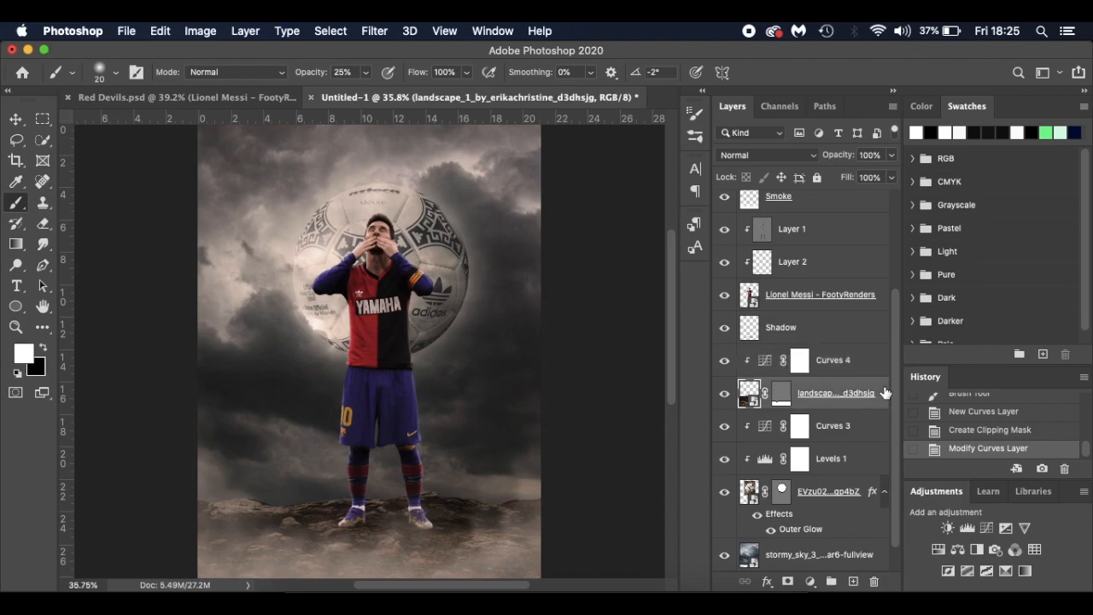
pyautogui.click(853, 581)
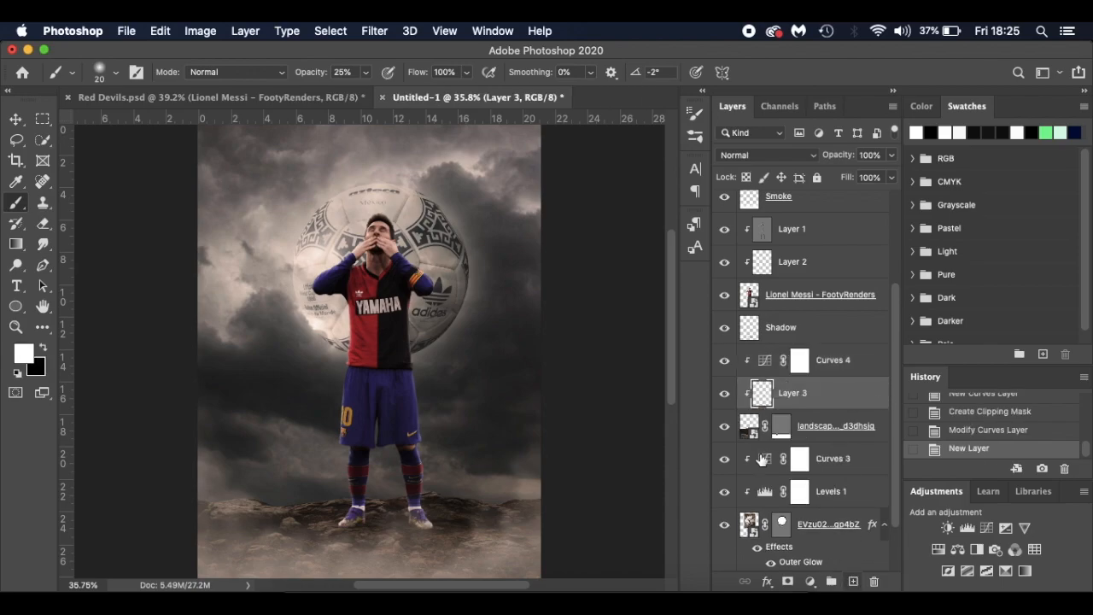
pyautogui.click(154, 32)
pyautogui.click(183, 285)
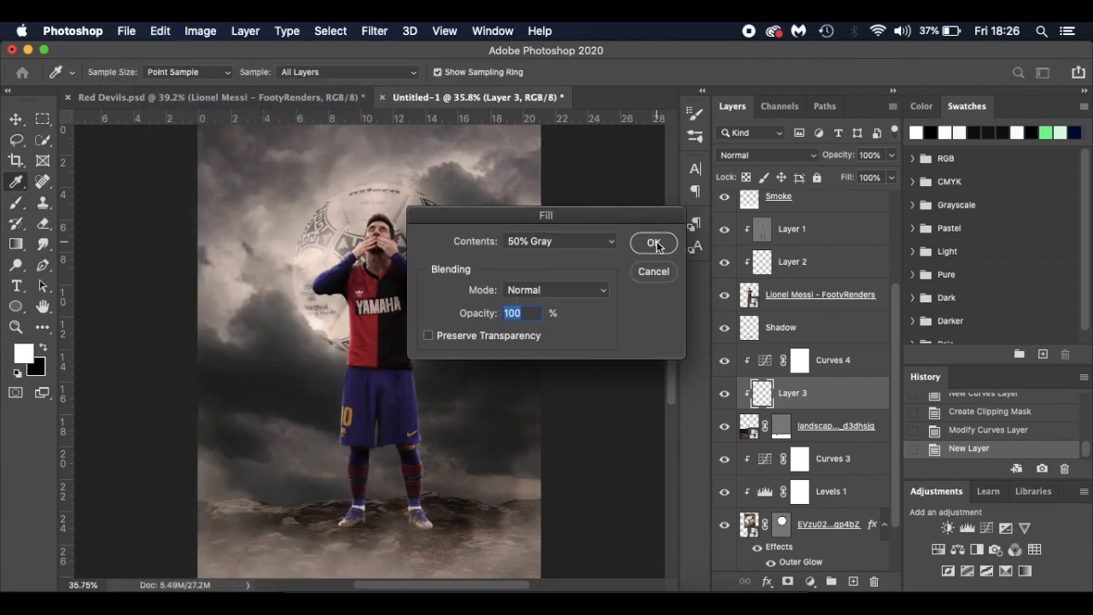
pyautogui.press('Return')
pyautogui.click(779, 154)
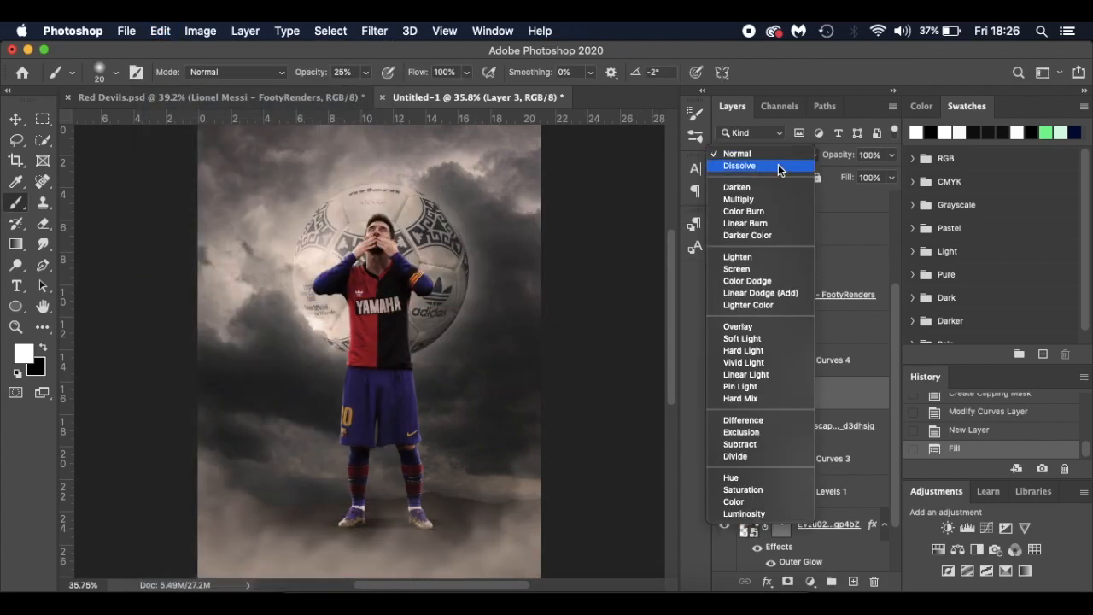
pyautogui.click(763, 329)
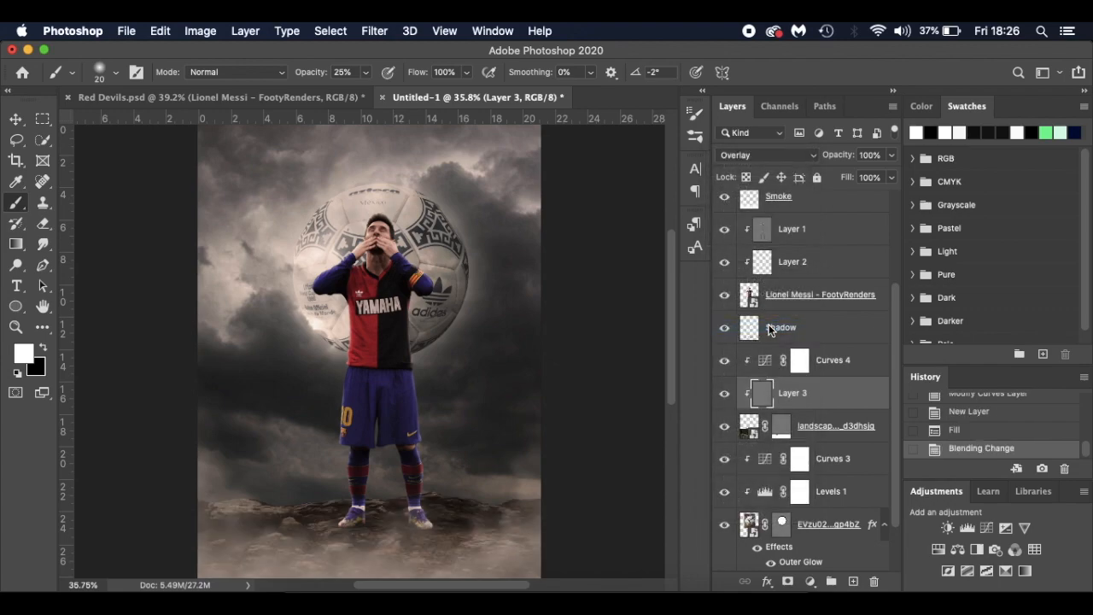
# Switch to the Burn tool and hide the Smoke layer to expose the rocks.
pyautogui.click(15, 308)
pyautogui.rightClick(15, 307)
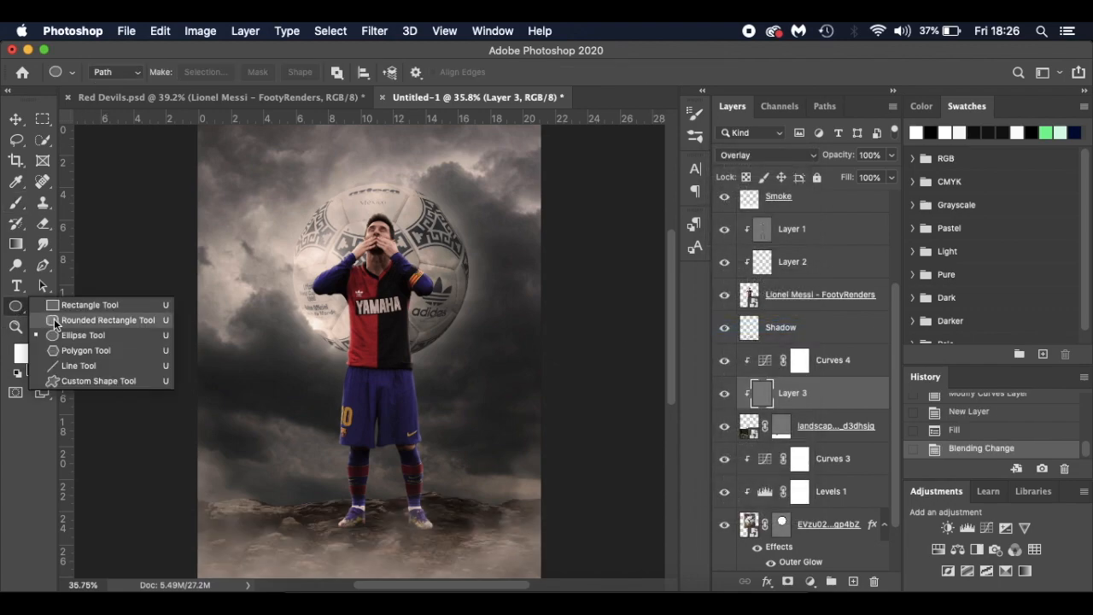
pyautogui.click(21, 310)
pyautogui.click(15, 264)
pyautogui.click(79, 280)
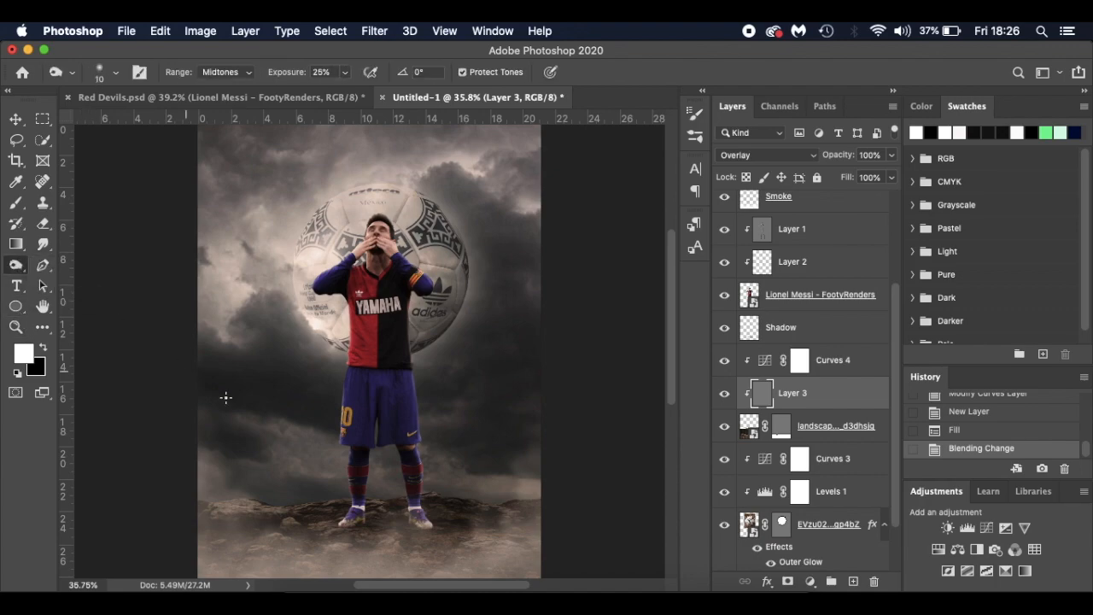
pyautogui.scroll(3, 322, 510)
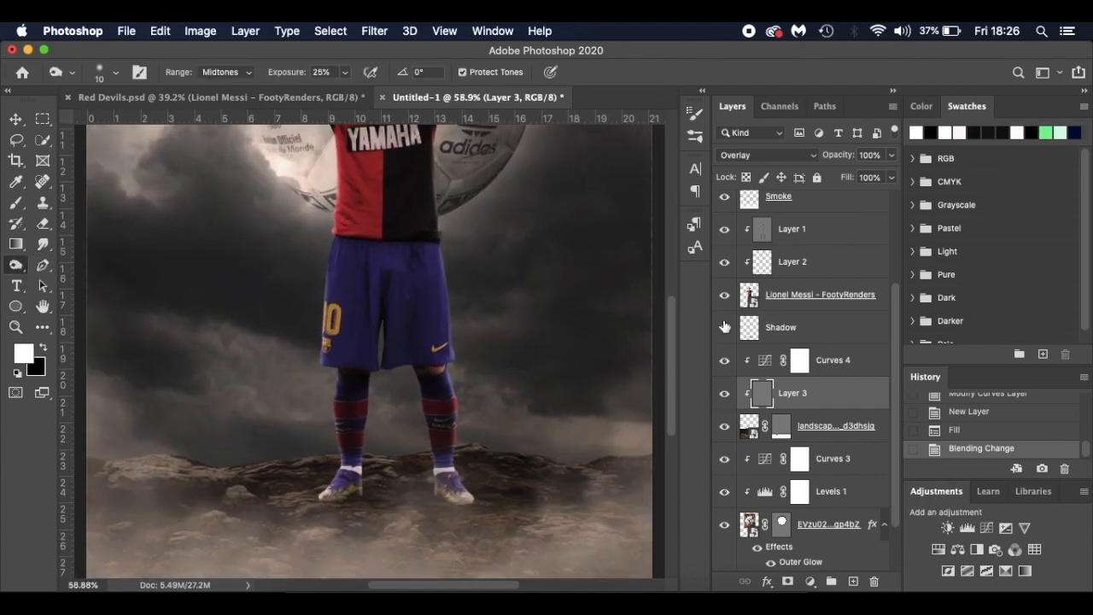
pyautogui.scroll(2, 790, 346)
pyautogui.click(724, 245)
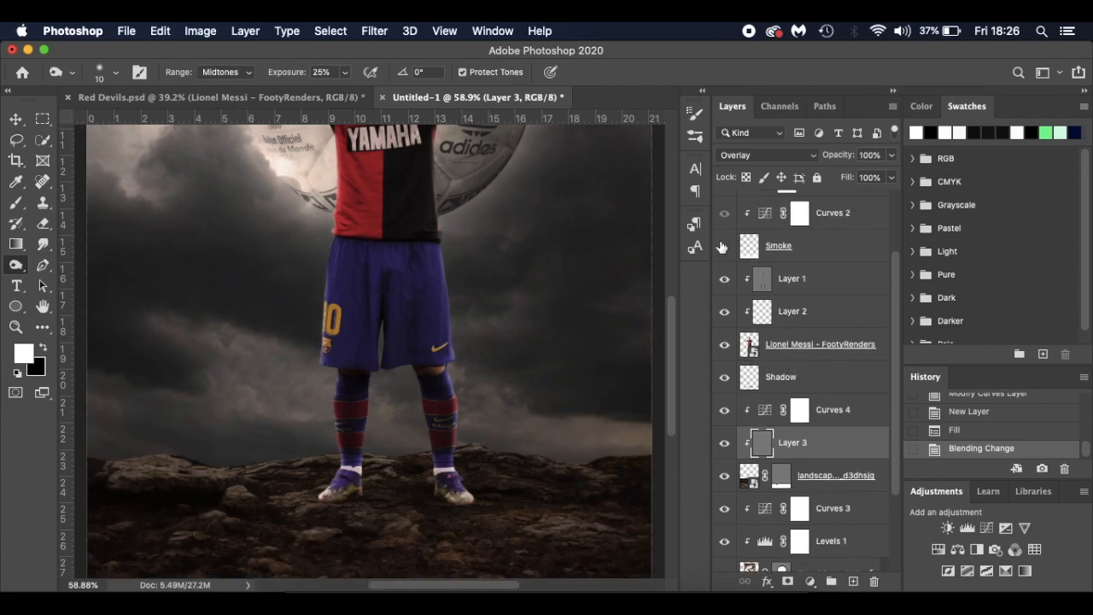
# Burn the lower rocks with a 60 px brush on midtones at 25% exposure, comparing the gray layer on and off.
pyautogui.scroll(-3, 496, 373)
pyautogui.scroll(-2, 497, 373)
pyautogui.hscroll(-1, 496, 374)
pyautogui.press(']')
pyautogui.press(']')
pyautogui.press(']')
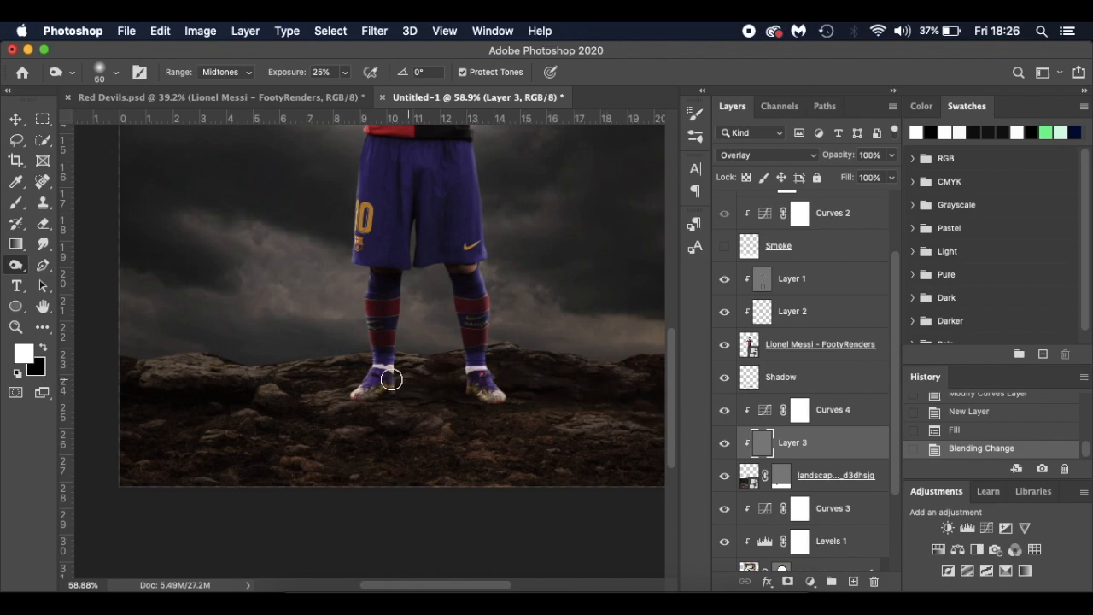
pyautogui.moveTo(249, 422); pyautogui.dragTo(220, 434)
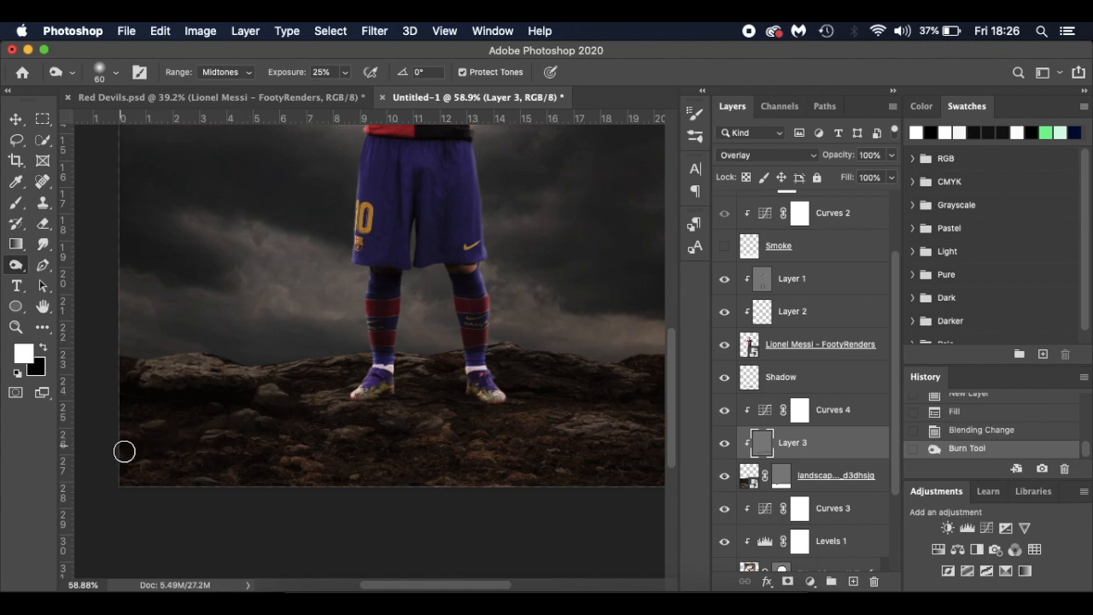
pyautogui.moveTo(261, 464); pyautogui.dragTo(275, 472)
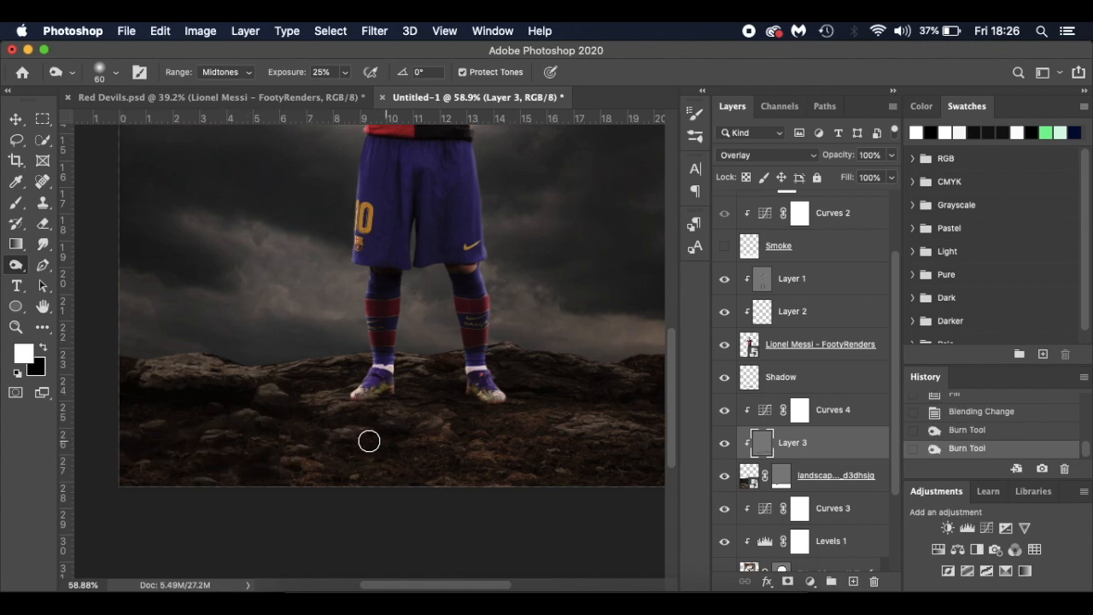
pyautogui.moveTo(510, 466); pyautogui.dragTo(529, 473)
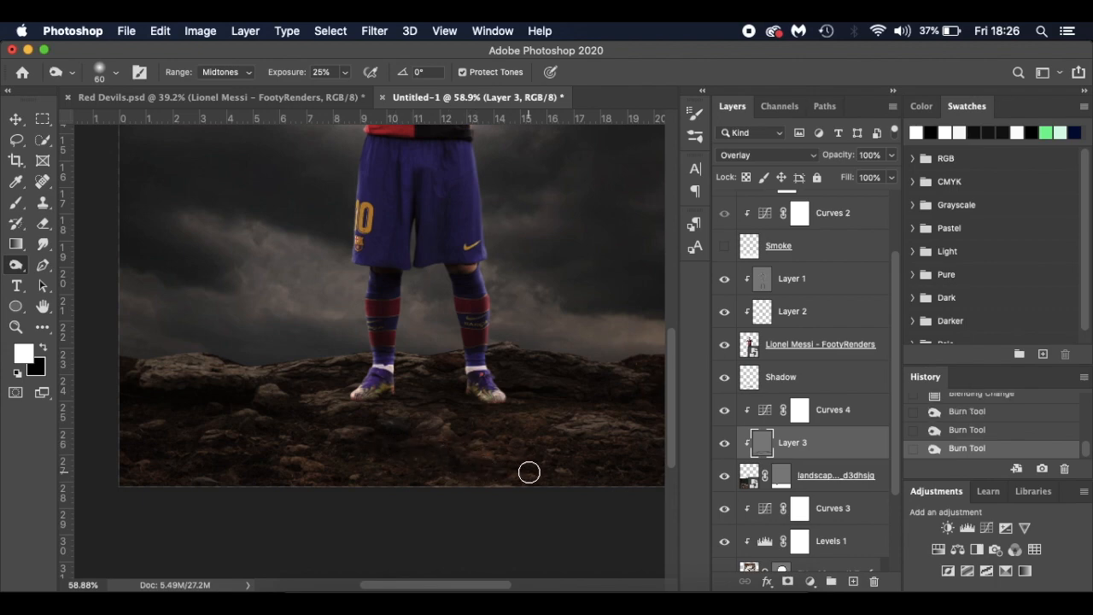
pyautogui.moveTo(532, 402); pyautogui.dragTo(652, 397)
pyautogui.click(725, 445)
pyautogui.click(725, 444)
pyautogui.click(725, 445)
pyautogui.click(725, 444)
# Dodge the rock ridge and lit stones on the gray layer with a 30 px brush on highlights at 10% exposure.
pyautogui.rightClick(16, 265)
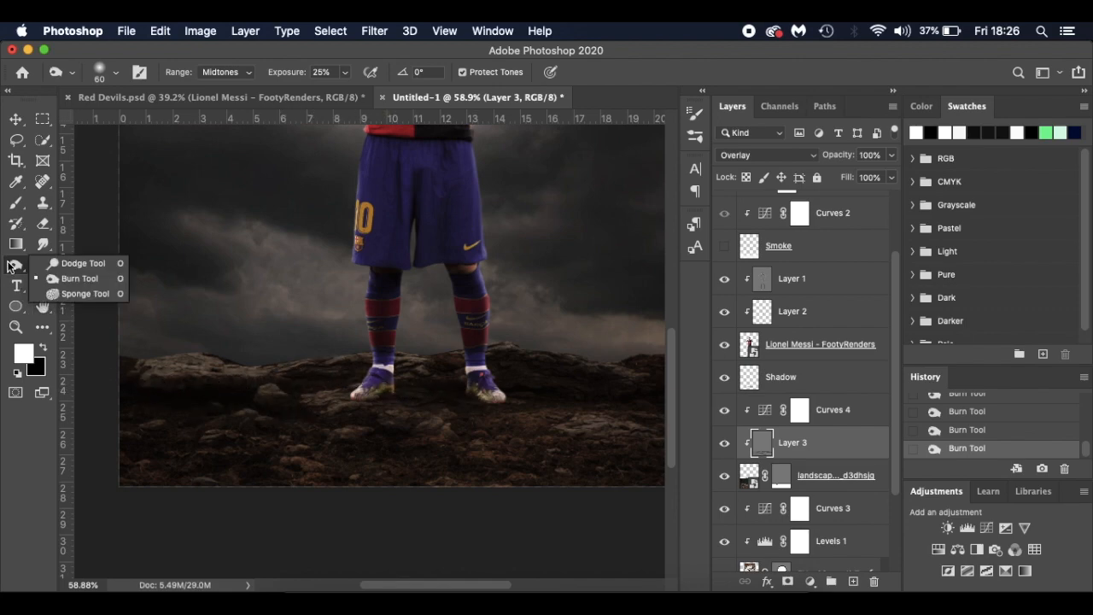
pyautogui.click(56, 264)
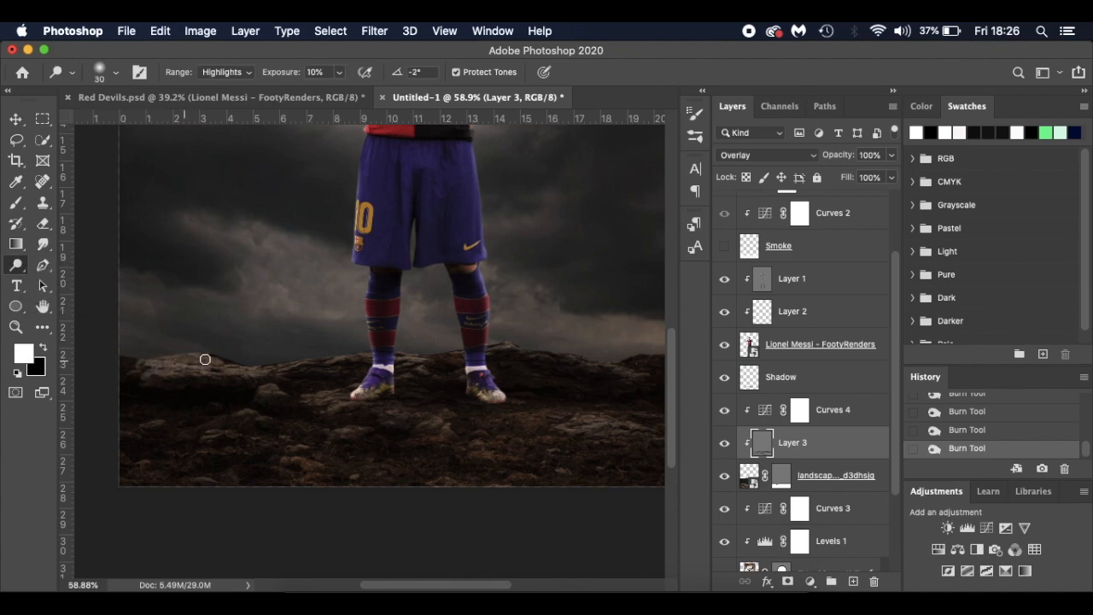
pyautogui.click(248, 371)
pyautogui.click(445, 365)
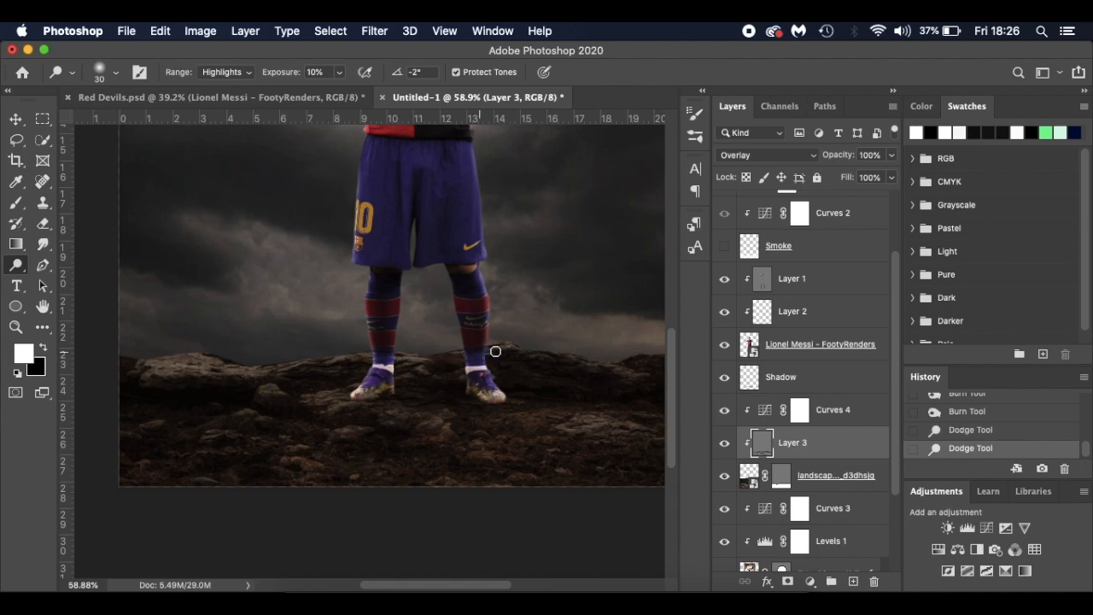
pyautogui.click(641, 375)
pyautogui.click(607, 420)
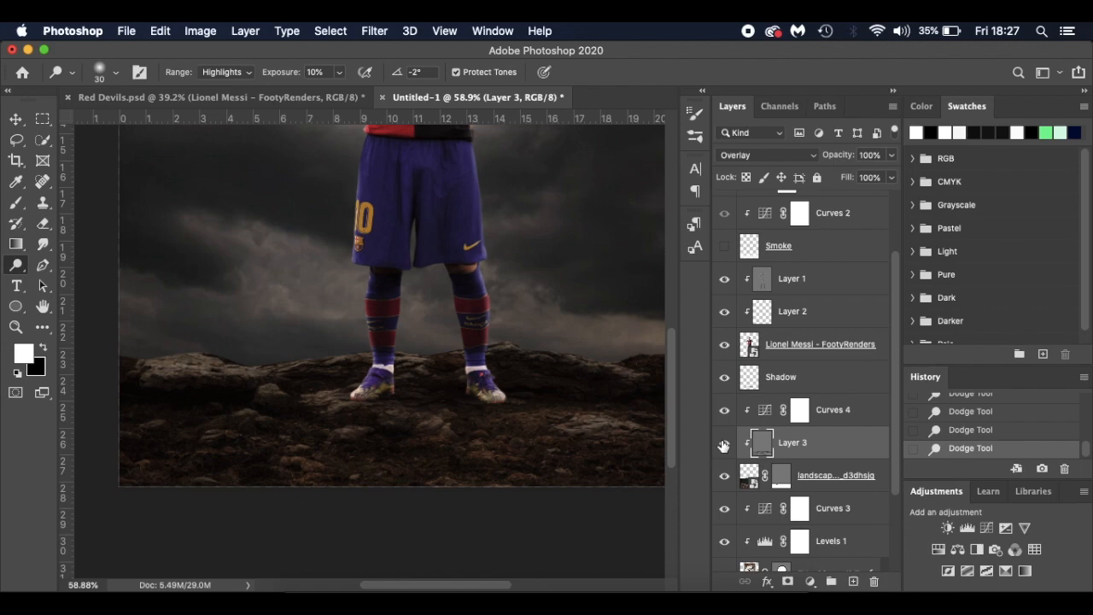
# Add a clipped layer directly above the landscape and paint black along the rocks' lower edge with a 200 px brush at 25% opacity.
pyautogui.click(876, 471)
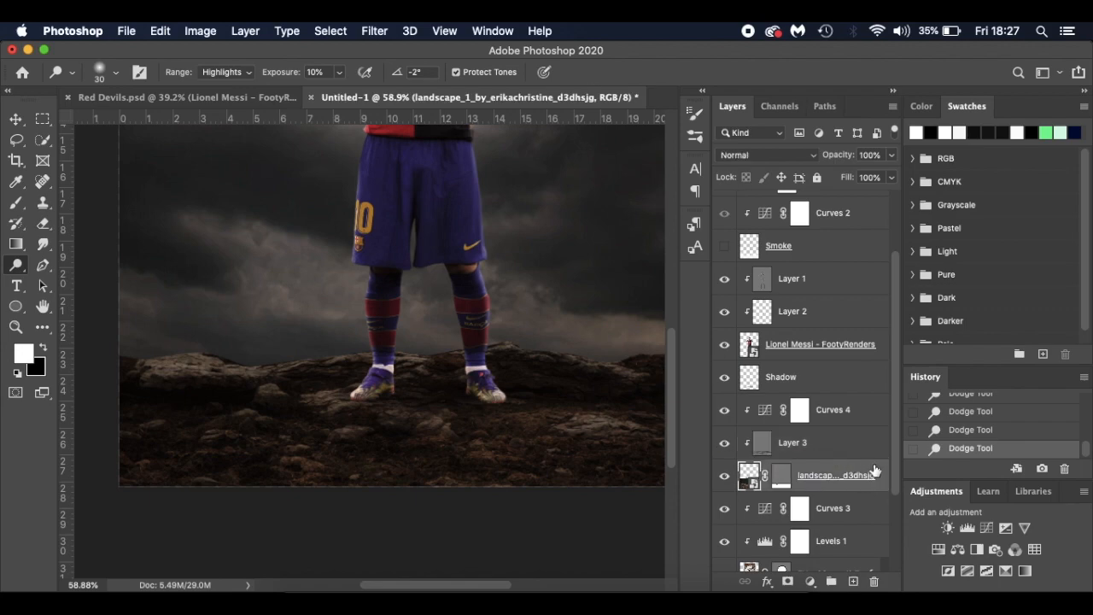
pyautogui.click(853, 581)
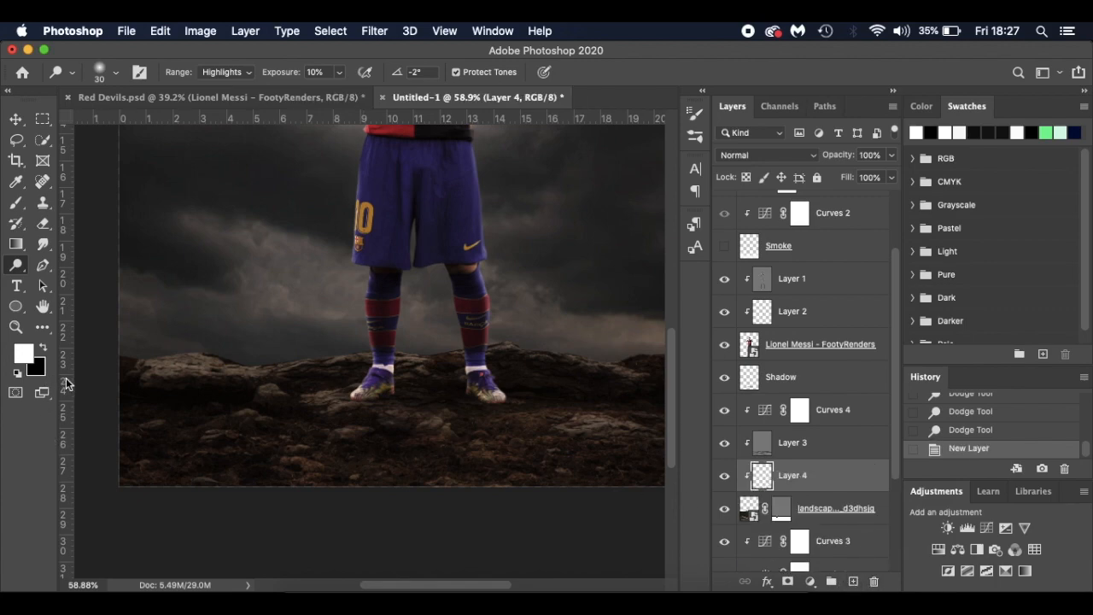
pyautogui.press('x')
pyautogui.press(']')
pyautogui.press(']')
pyautogui.press(']')
pyautogui.press(']')
pyautogui.press(']')
pyautogui.press(']')
pyautogui.press(']')
pyautogui.press(']')
pyautogui.press(']')
pyautogui.press(']')
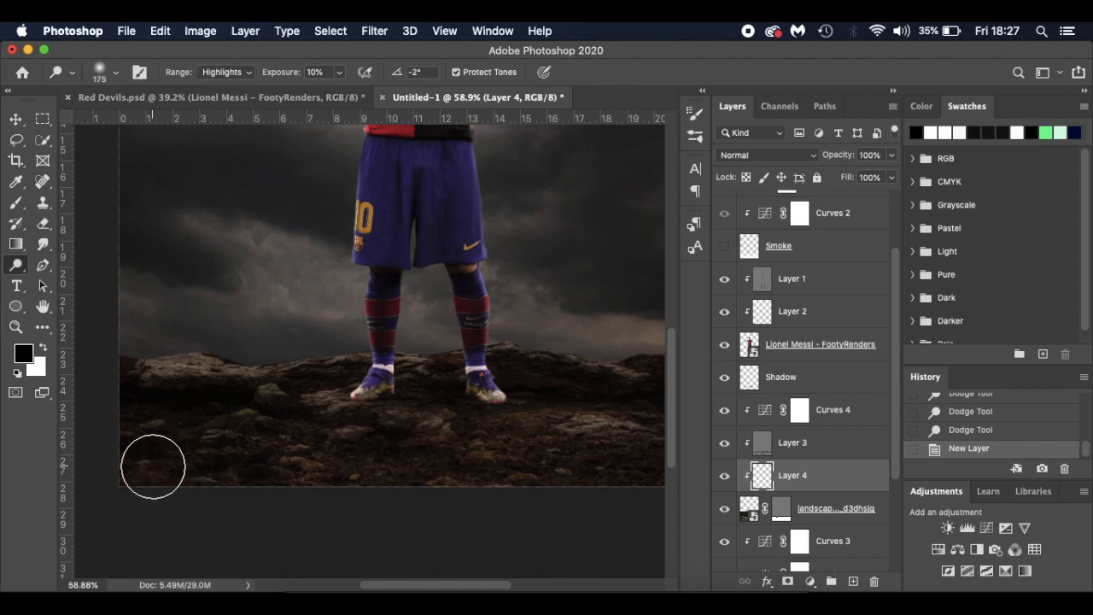
pyautogui.press('b')
pyautogui.press(']')
pyautogui.press(']')
pyautogui.press(']')
pyautogui.press(']')
pyautogui.press(']')
pyautogui.press(']')
pyautogui.press(']')
pyautogui.press(']')
pyautogui.press(']')
pyautogui.press(']')
pyautogui.press(']')
pyautogui.moveTo(109, 484); pyautogui.dragTo(410, 493)
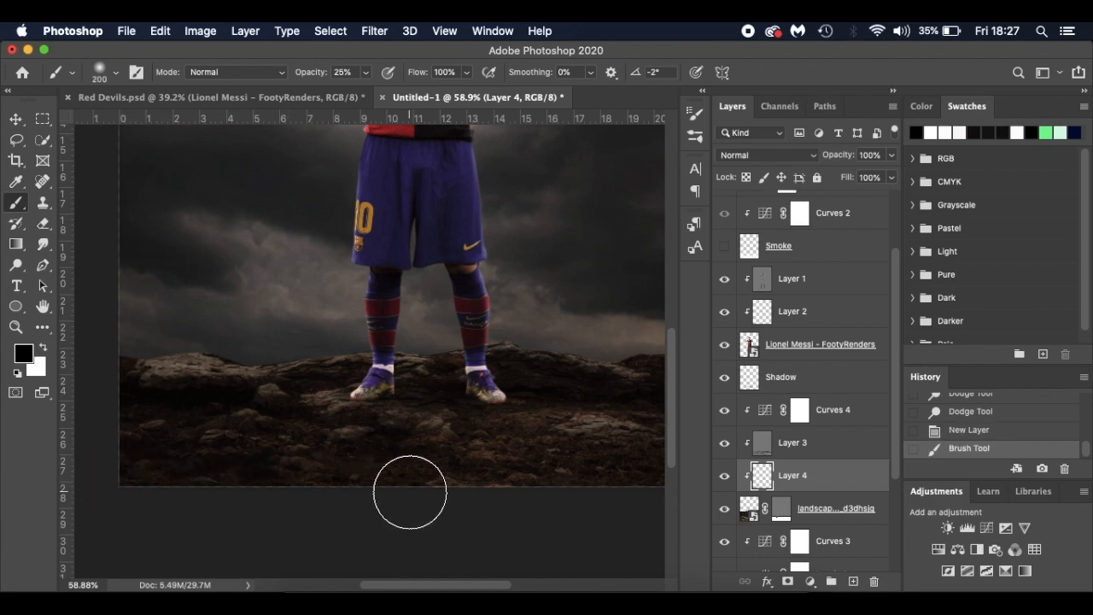
# Extend the black shading across the full width of the lower rocks and compare the layer on and off.
pyautogui.scroll(-3, 410, 493)
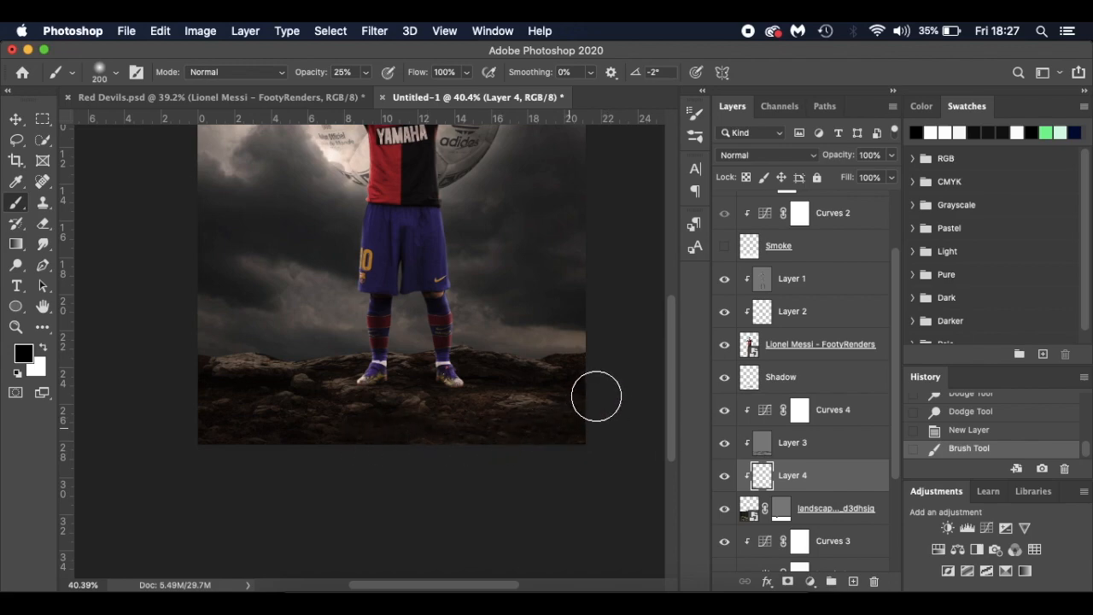
pyautogui.moveTo(202, 436)
pyautogui.mouseDown()
pyautogui.moveTo(455, 448)
pyautogui.moveTo(609, 408)
pyautogui.mouseUp()
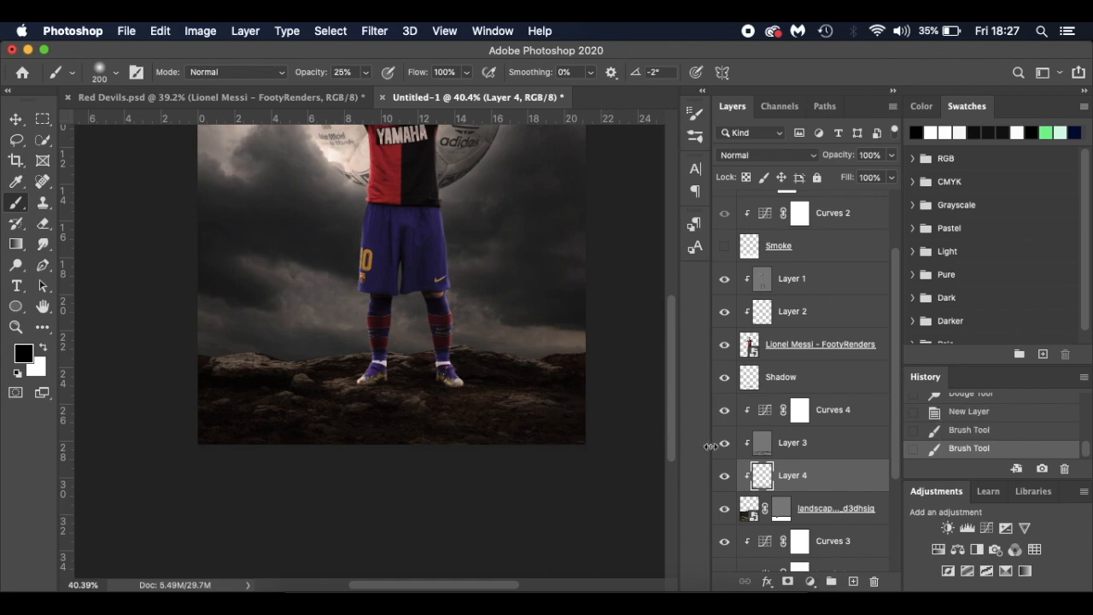
pyautogui.click(724, 476)
pyautogui.click(724, 475)
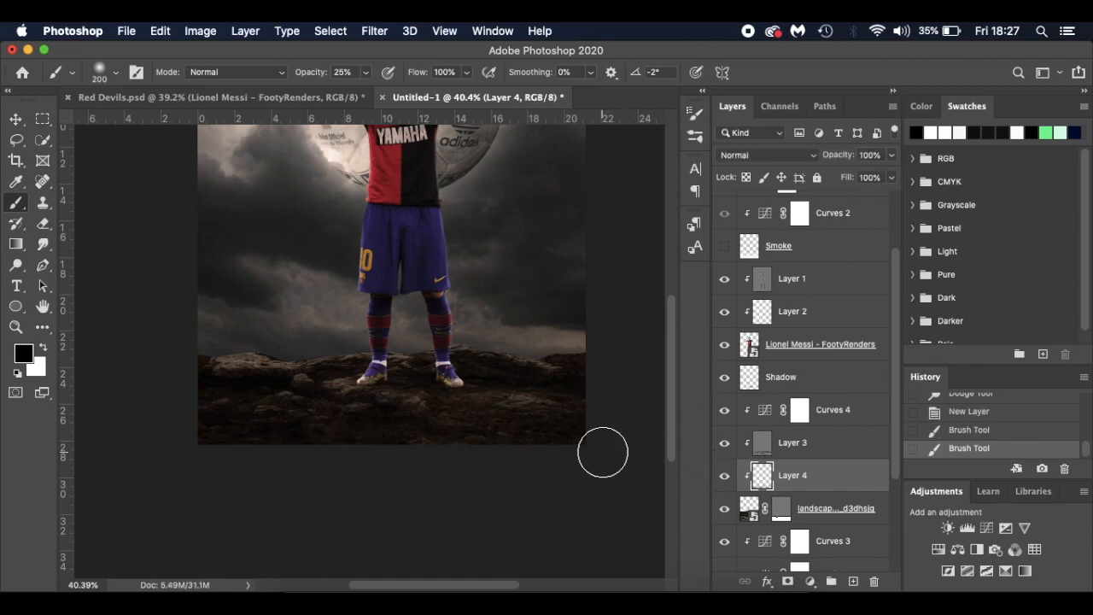
# Paint white highlights along the rock ridge on the clipped shading layer with a 50 px brush at 25% opacity.
pyautogui.scroll(3, 603, 452)
pyautogui.press('x')
pyautogui.press('[')
pyautogui.press('[')
pyautogui.press('[')
pyautogui.press('[')
pyautogui.press('[')
pyautogui.press('[')
pyautogui.press('[')
pyautogui.press('[')
pyautogui.moveTo(138, 364); pyautogui.dragTo(208, 353)
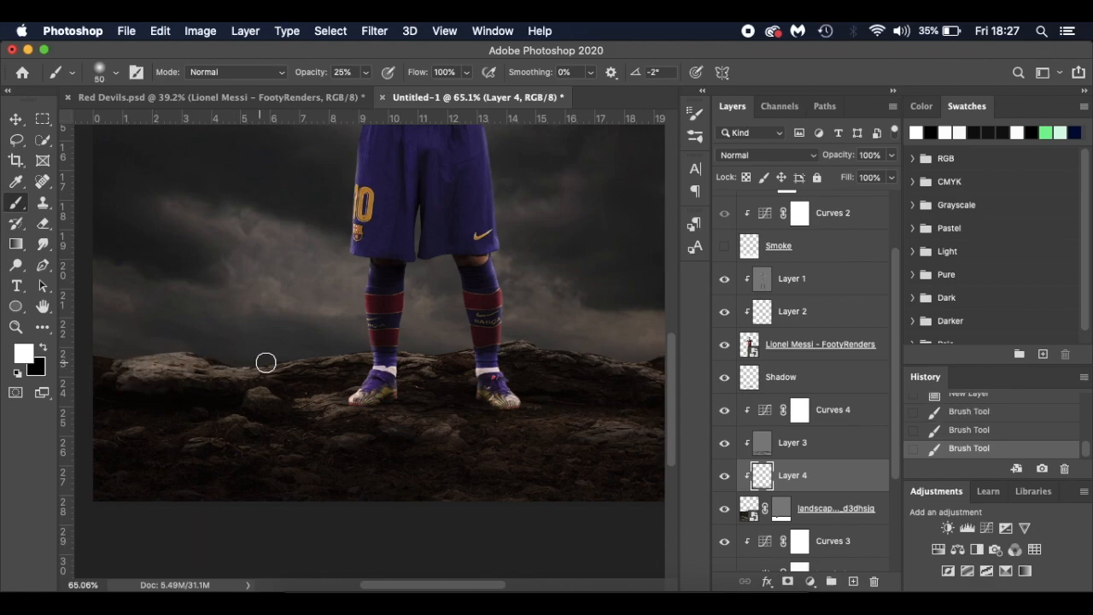
pyautogui.moveTo(414, 352); pyautogui.dragTo(432, 353)
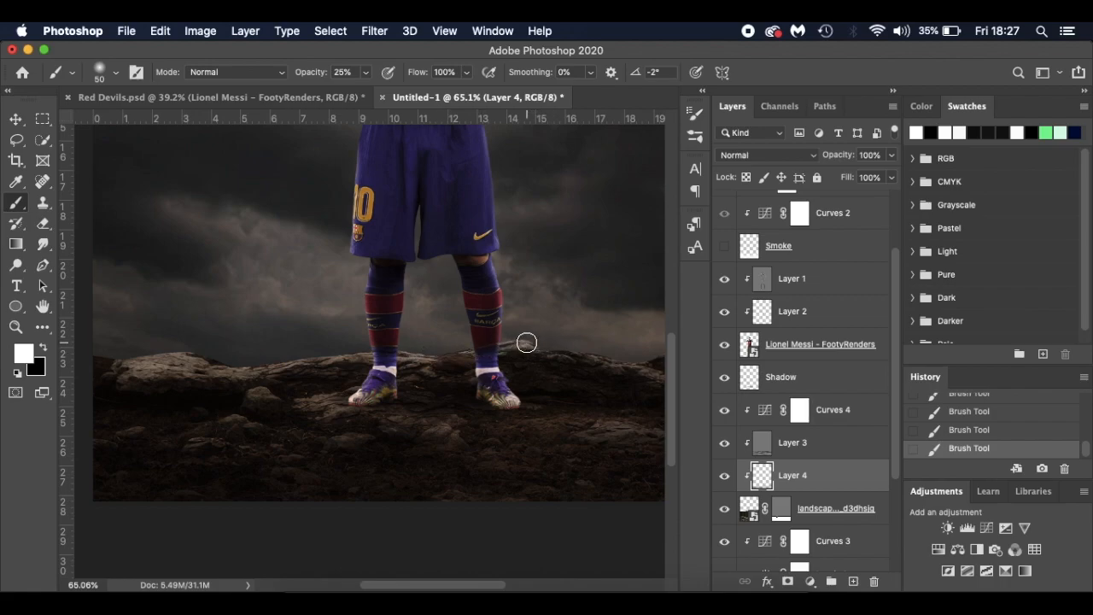
pyautogui.hscroll(5, 617, 358)
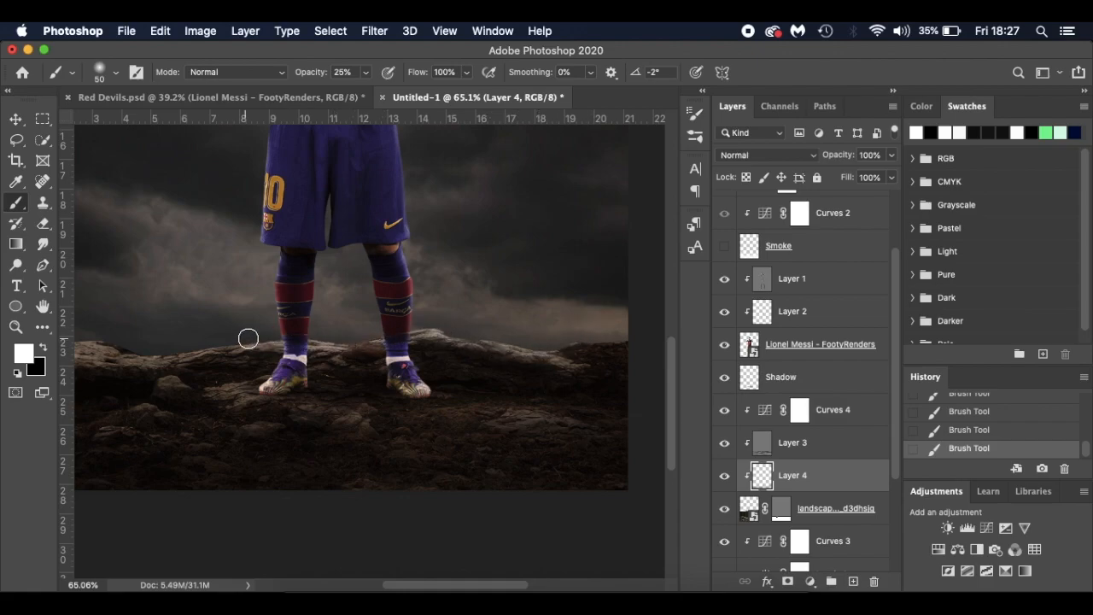
pyautogui.hscroll(-3, 168, 348)
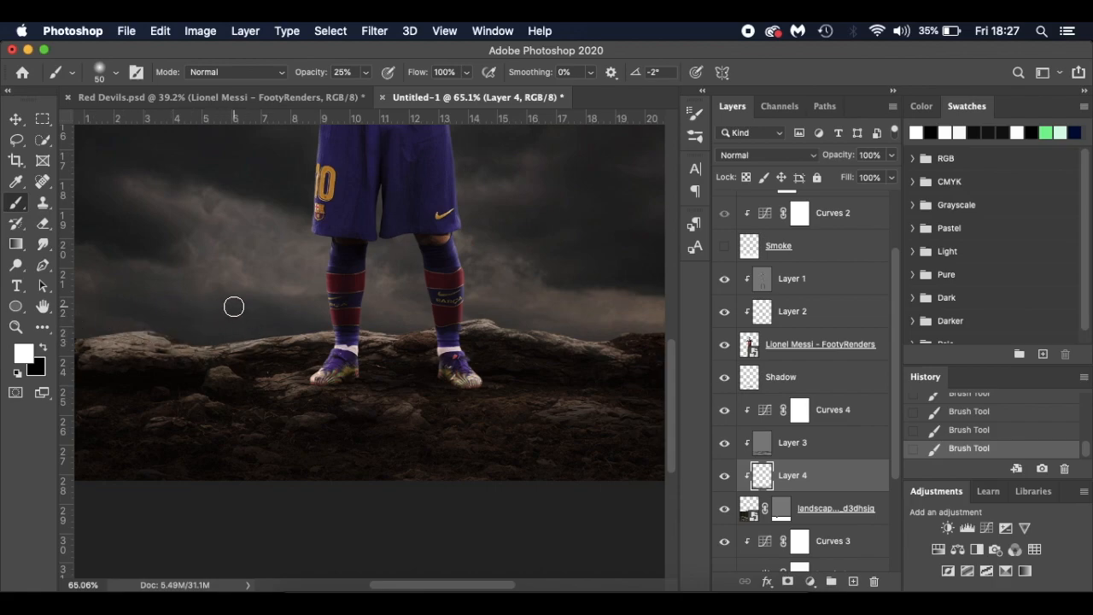
pyautogui.press('super+0')
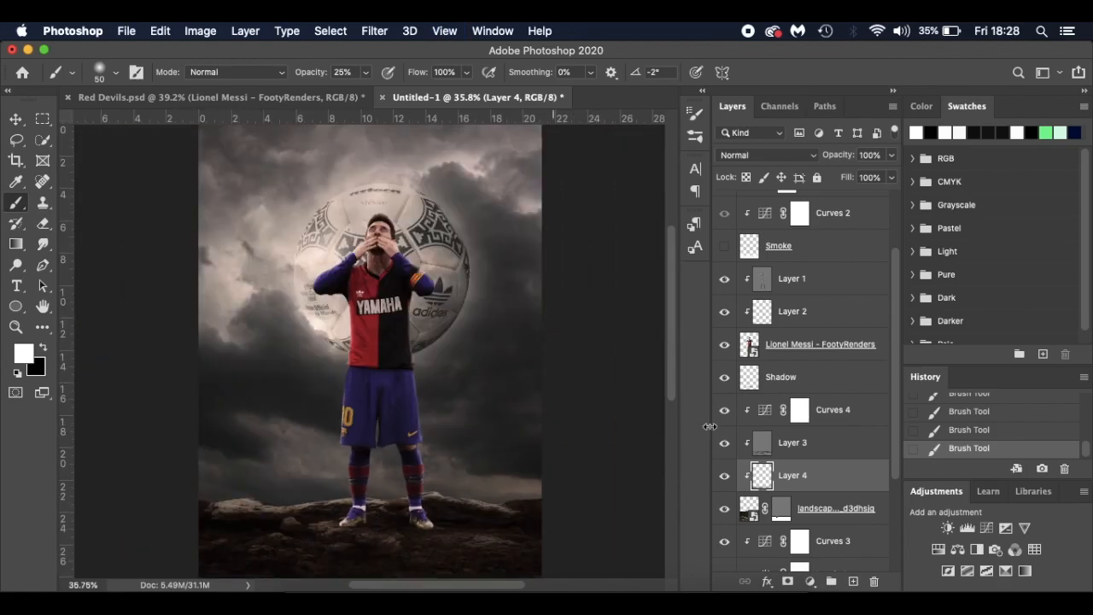
# Show the Smoke layer again, and compare the rocks' painted shading layer and gray dodge-and-burn layer on and off.
pyautogui.click(724, 246)
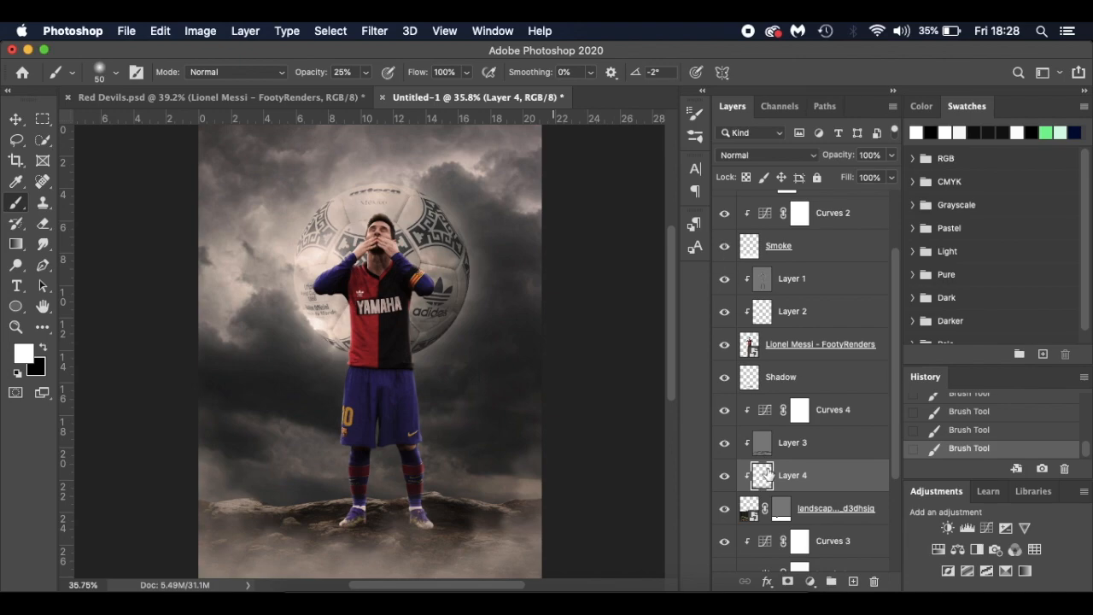
pyautogui.click(725, 475)
pyautogui.click(724, 443)
pyautogui.click(724, 444)
pyautogui.click(724, 474)
# Add a new empty layer directly above the stormy sky, beneath the football.
pyautogui.scroll(-5, 801, 471)
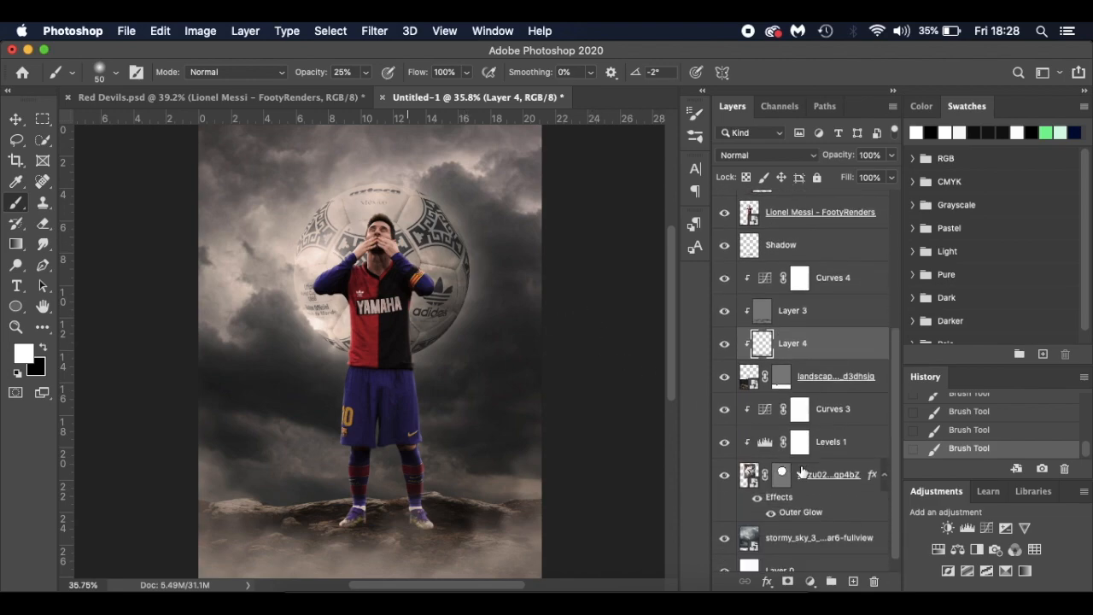
pyautogui.click(829, 459)
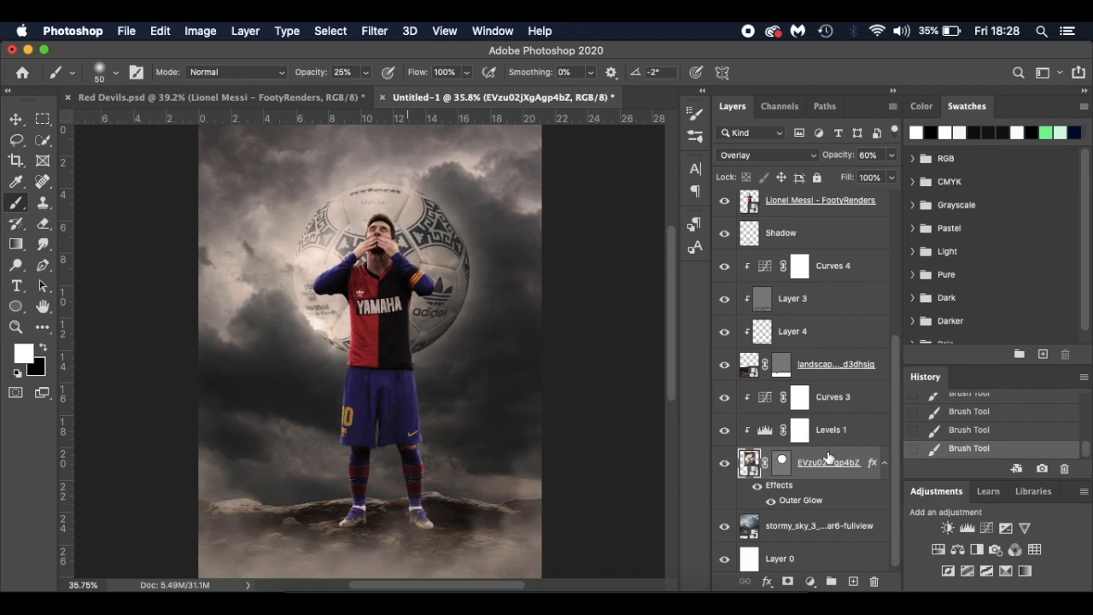
pyautogui.scroll(-1, 839, 512)
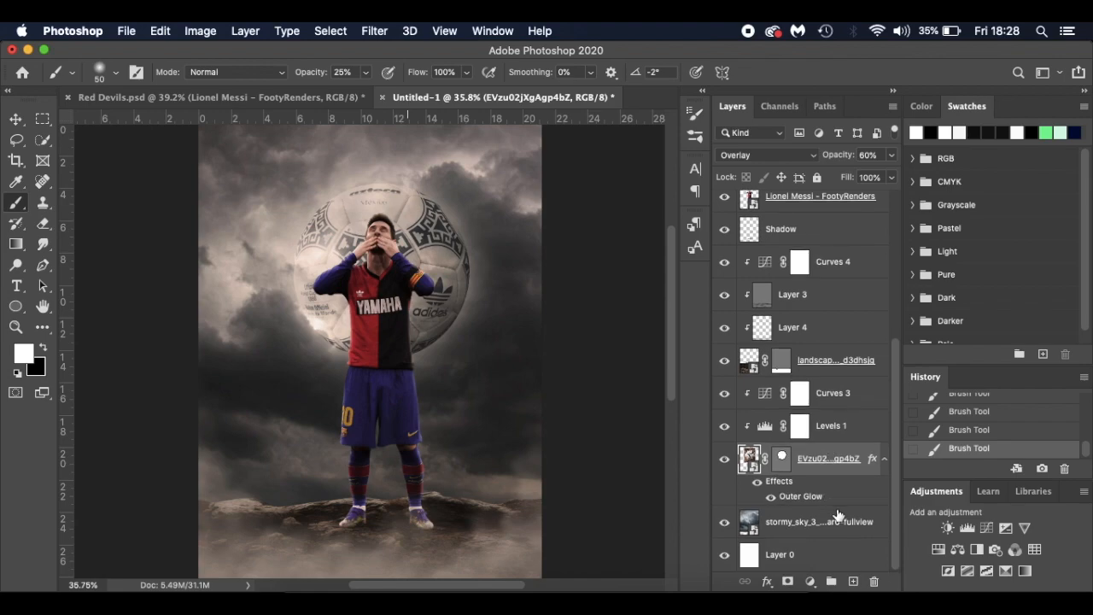
pyautogui.click(839, 521)
pyautogui.click(852, 581)
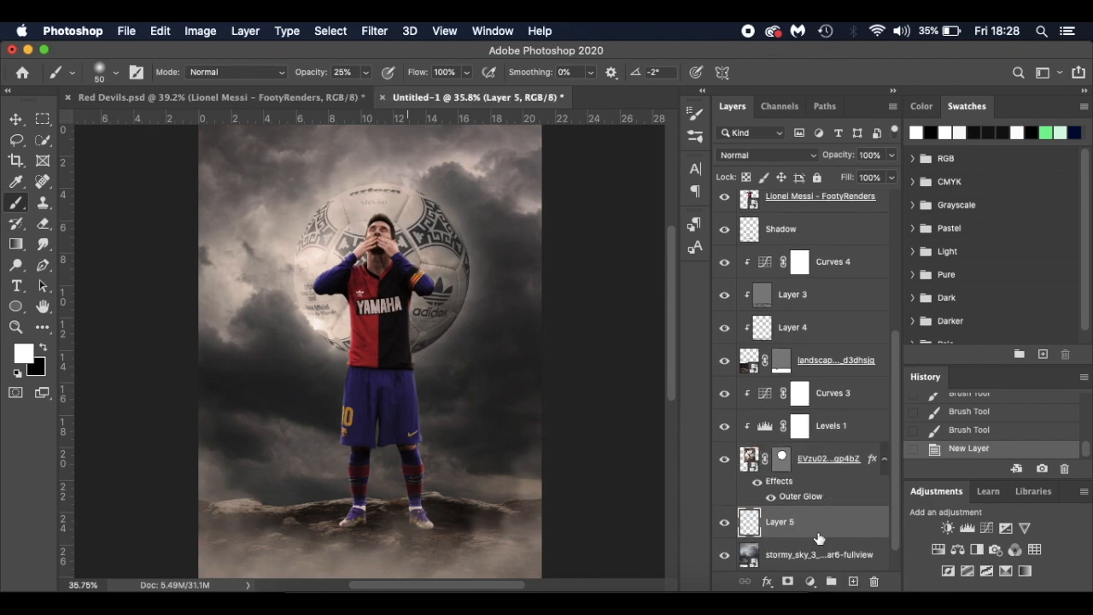
pyautogui.scroll(-2, 818, 538)
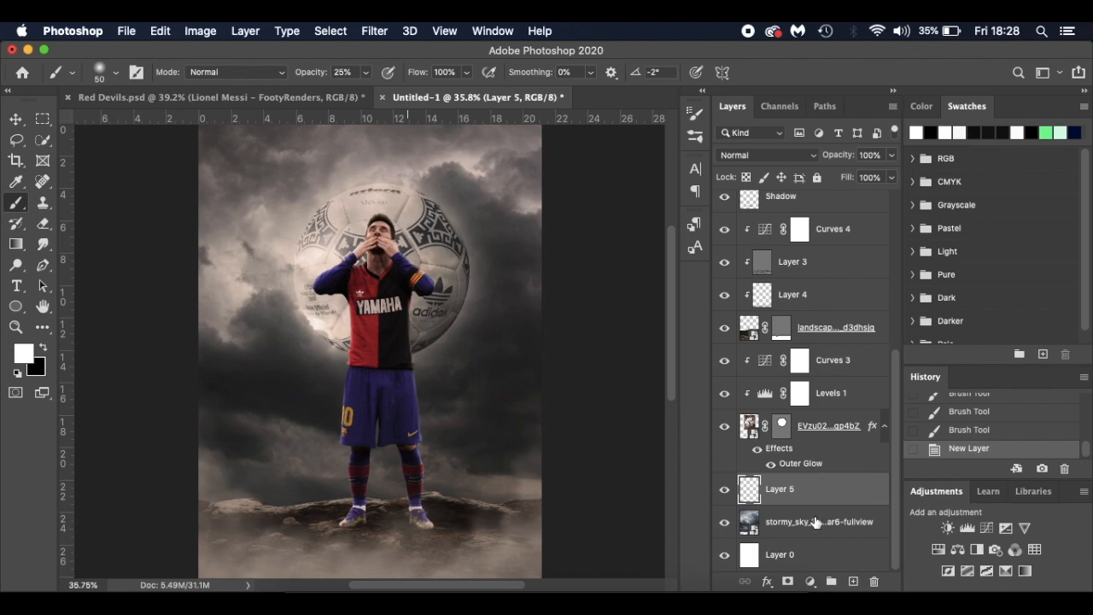
# Flatten the soft round brush tip into a wide horizontal ellipse, then test it on the canvas and undo the test.
pyautogui.rightClick(303, 393)
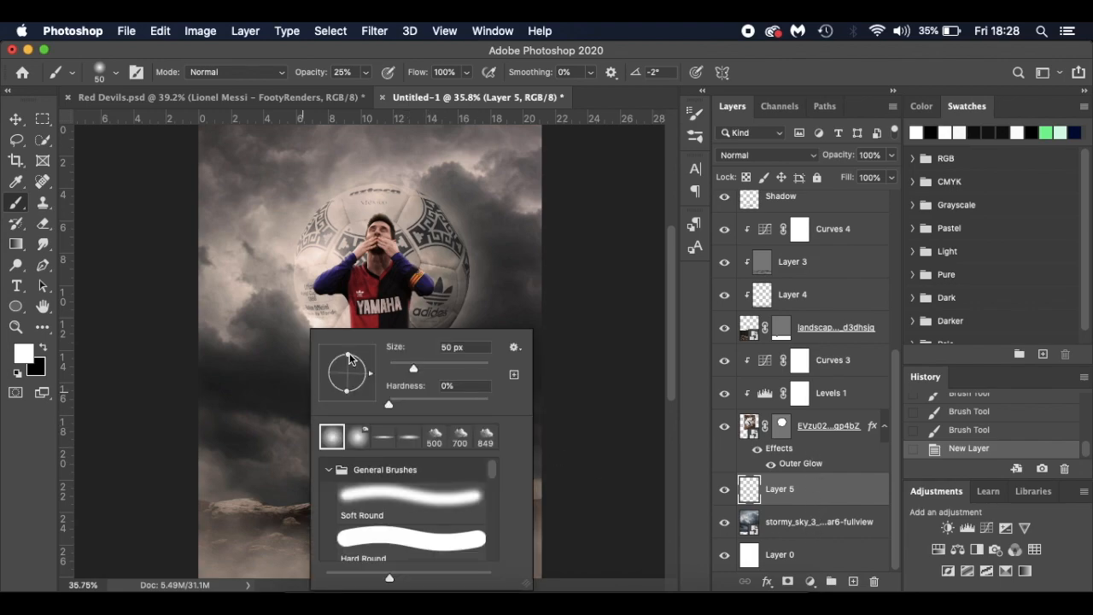
pyautogui.moveTo(349, 357); pyautogui.dragTo(349, 371)
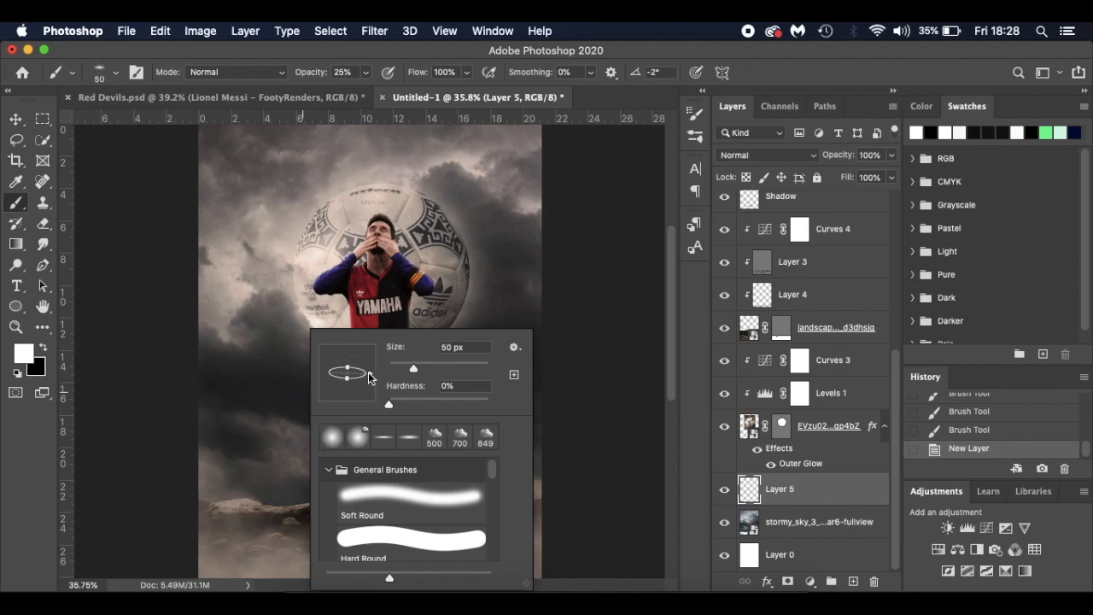
pyautogui.moveTo(370, 379); pyautogui.dragTo(370, 379)
pyautogui.click(459, 369)
pyautogui.click(264, 361)
pyautogui.press('super+z')
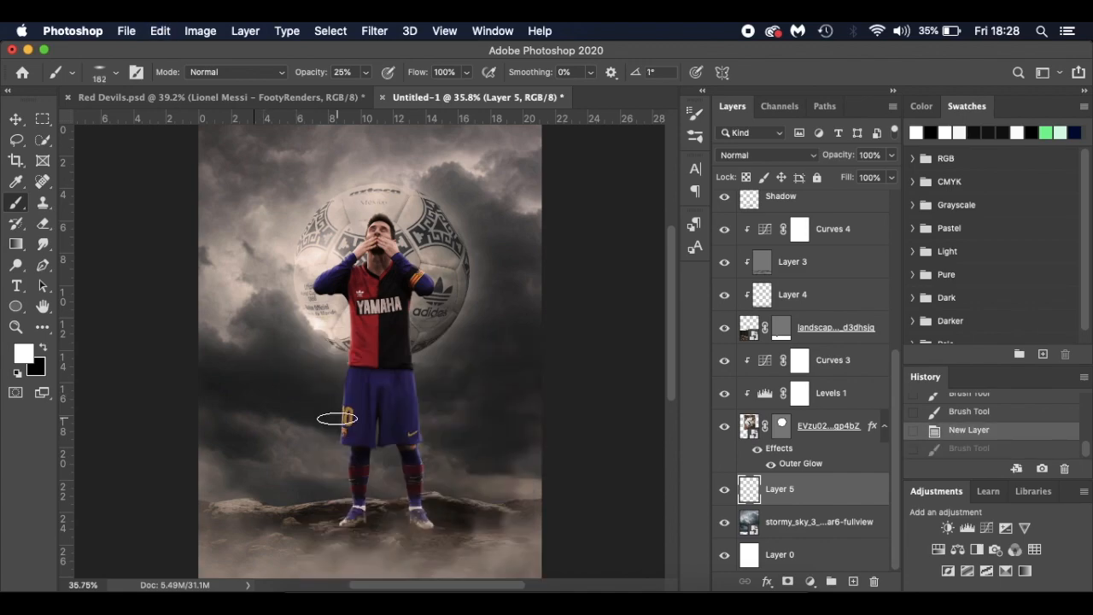
# Enlarge the elliptical brush to 800 px and set its angle to -1°, undoing the test dab.
pyautogui.press(']')
pyautogui.press(']')
pyautogui.press(']')
pyautogui.press(']')
pyautogui.press(']')
pyautogui.press(']')
pyautogui.press(']')
pyautogui.press(']')
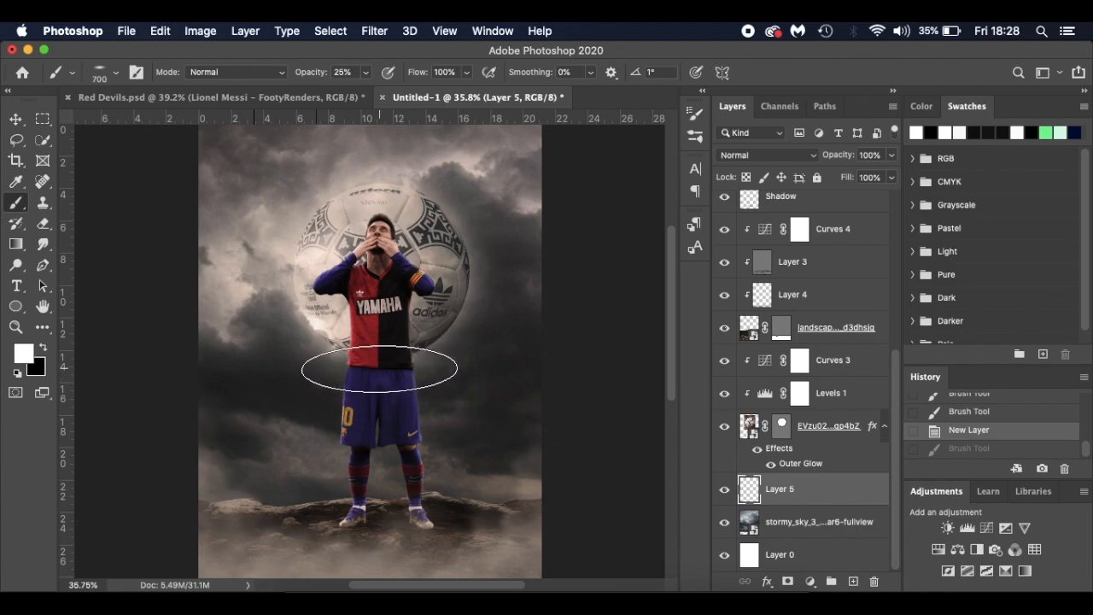
pyautogui.rightClick(376, 363)
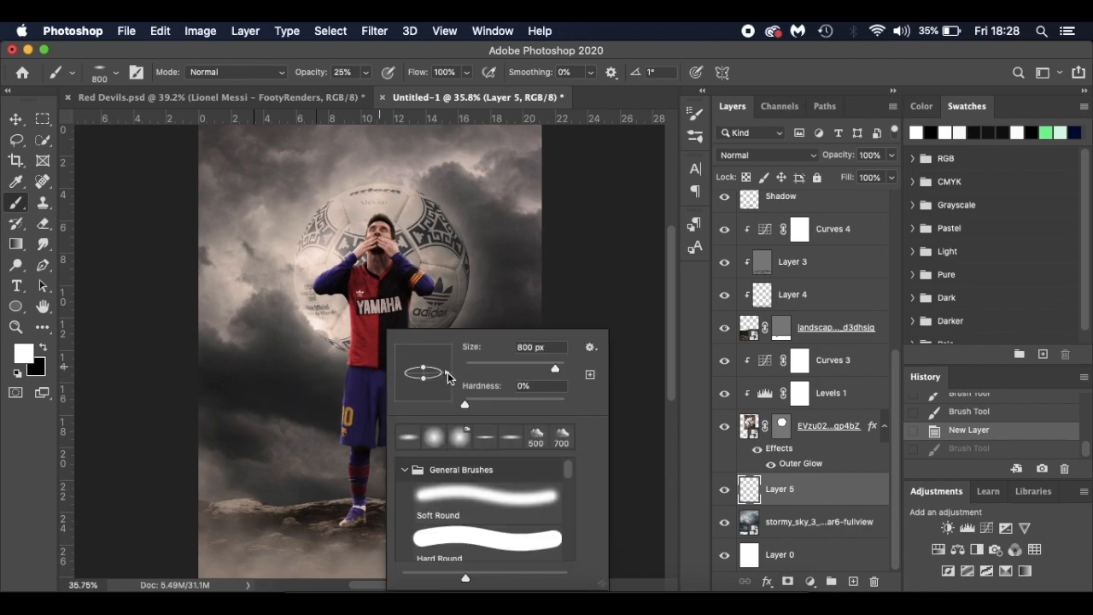
pyautogui.click(336, 363)
pyautogui.press('super+z')
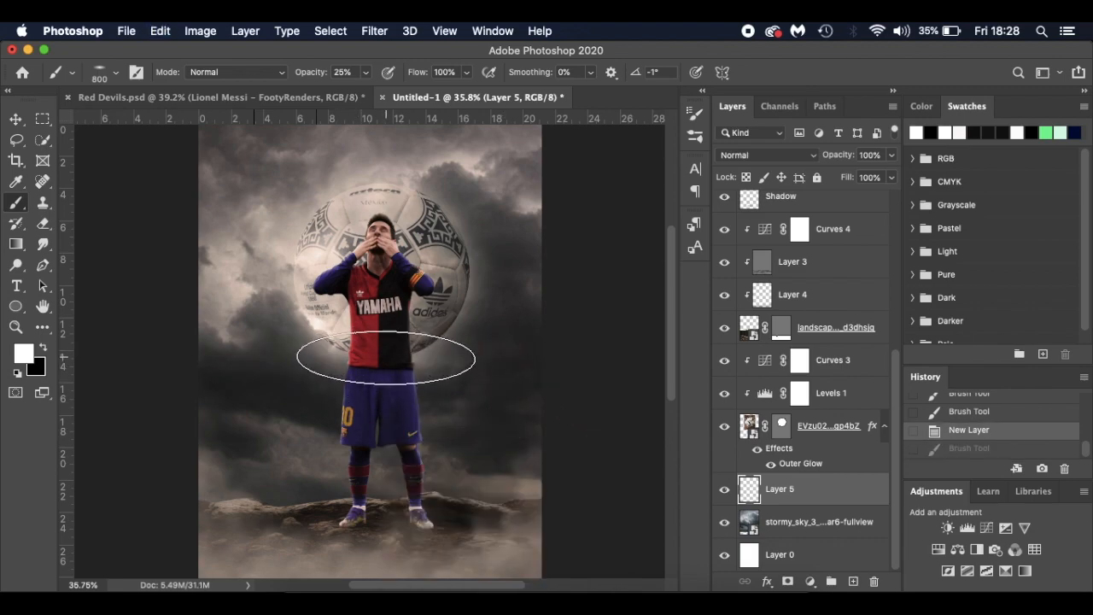
# Paint white haze behind the player's shorts and waist with the elliptical brush at 1000 px and 25% opacity, comparing the layer on and off.
pyautogui.click(385, 353)
pyautogui.click(378, 390)
pyautogui.press('super+z')
pyautogui.press(']')
pyautogui.press(']')
pyautogui.click(381, 370)
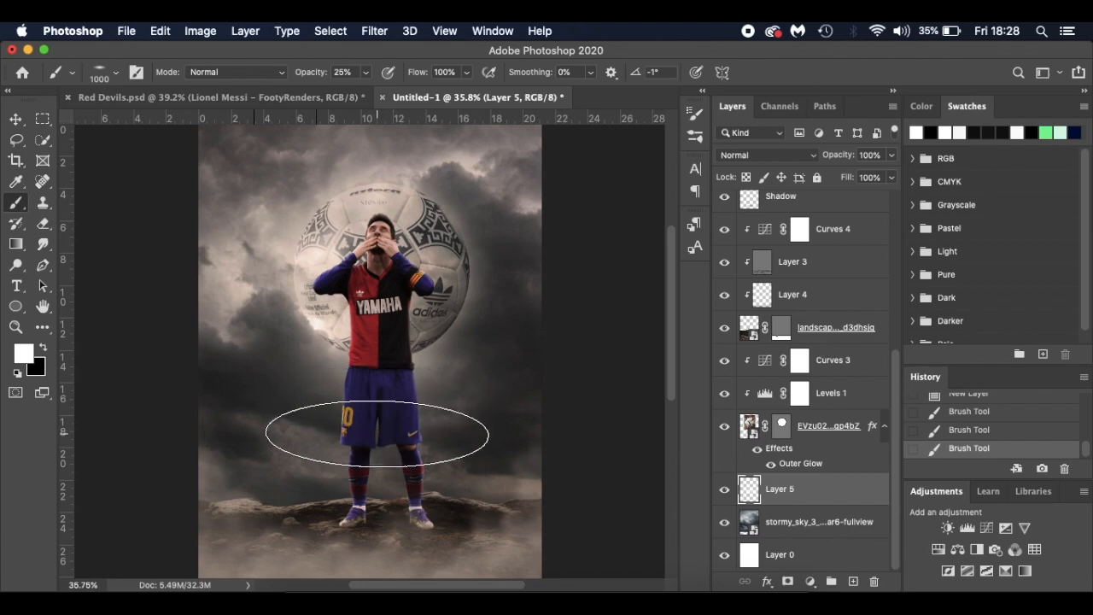
pyautogui.click(375, 432)
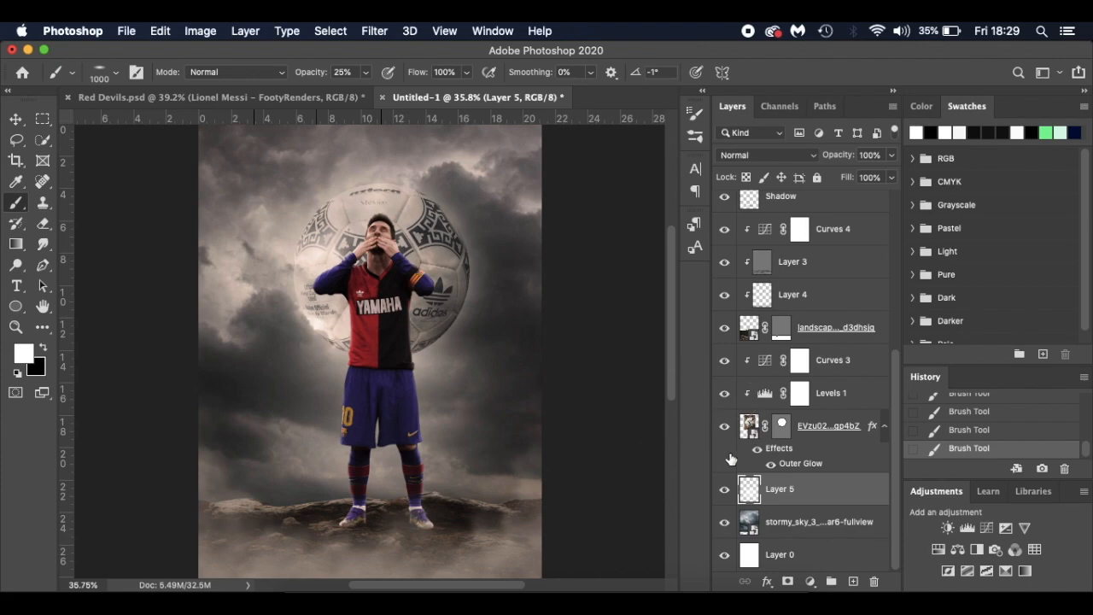
pyautogui.click(723, 491)
pyautogui.click(724, 492)
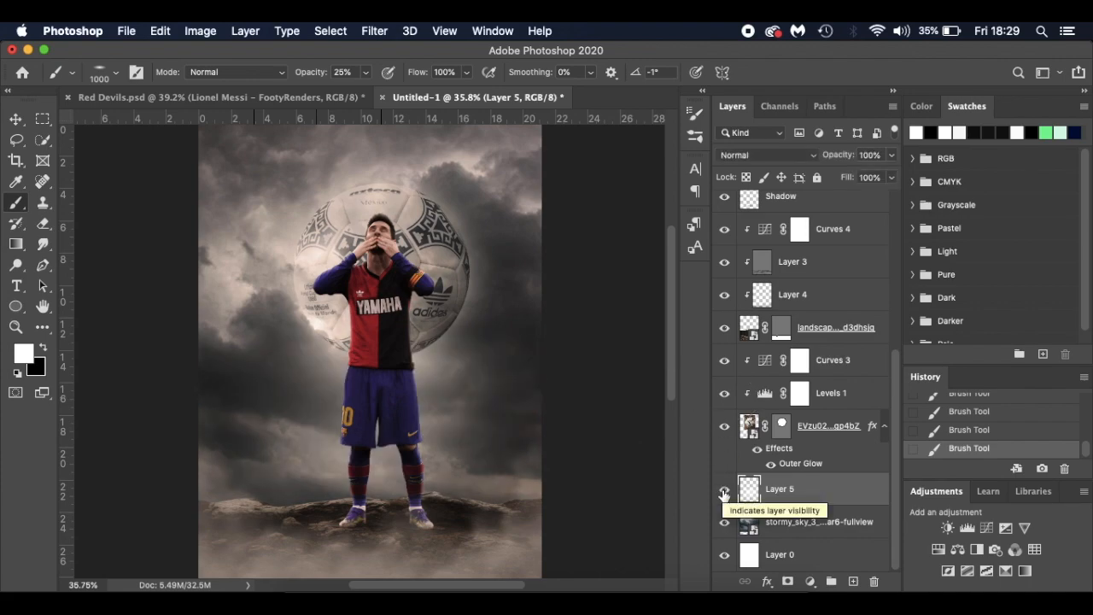
# Switch to the Move tool and select the stormy sky layer.
pyautogui.press('v')
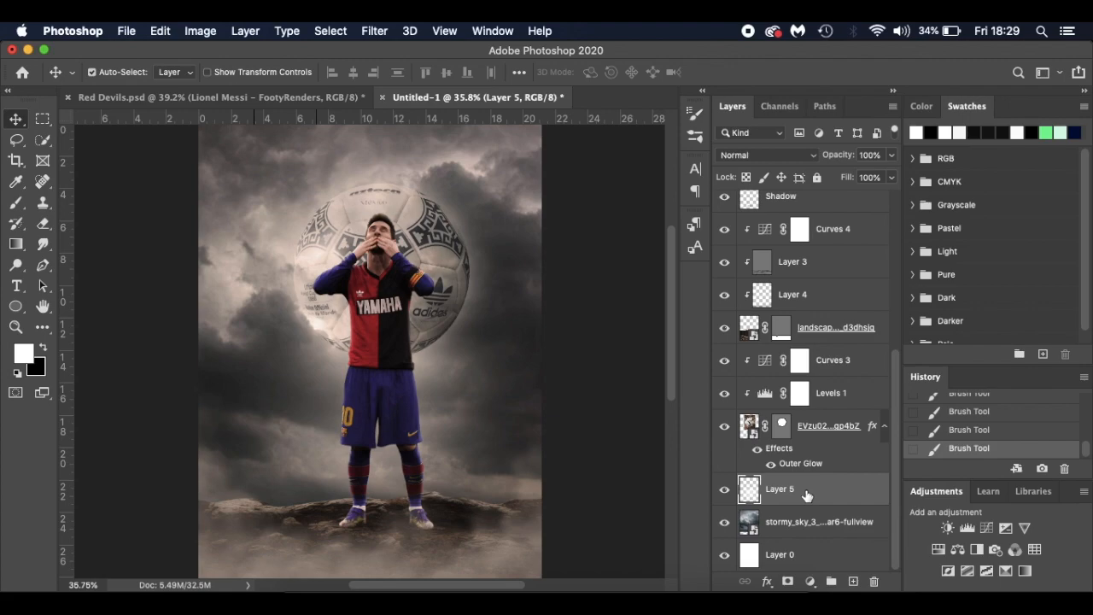
pyautogui.click(816, 522)
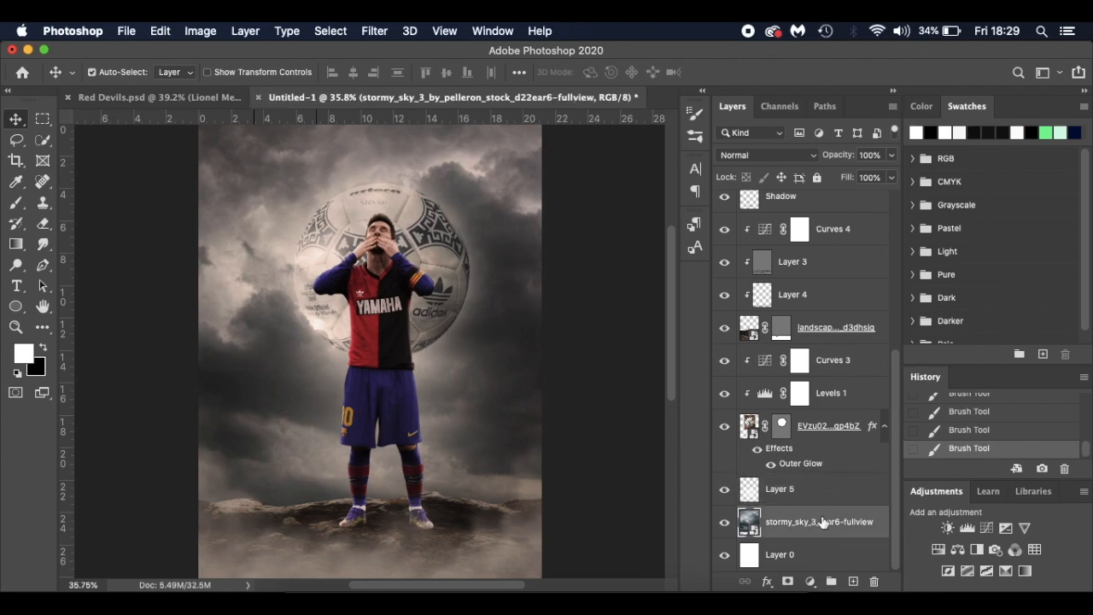
pyautogui.click(376, 32)
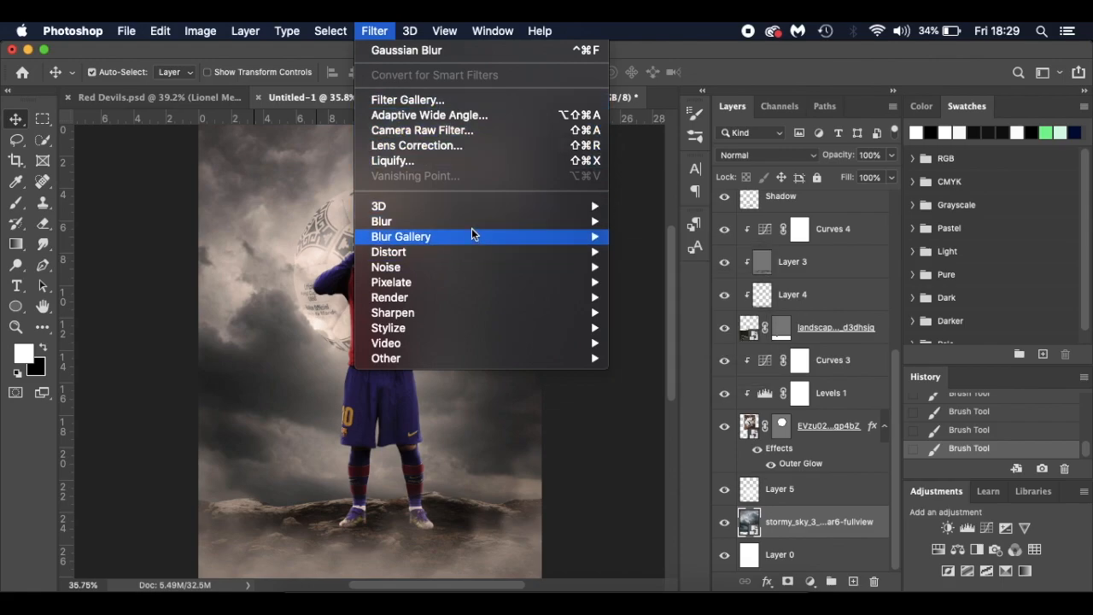
pyautogui.moveTo(493, 223)
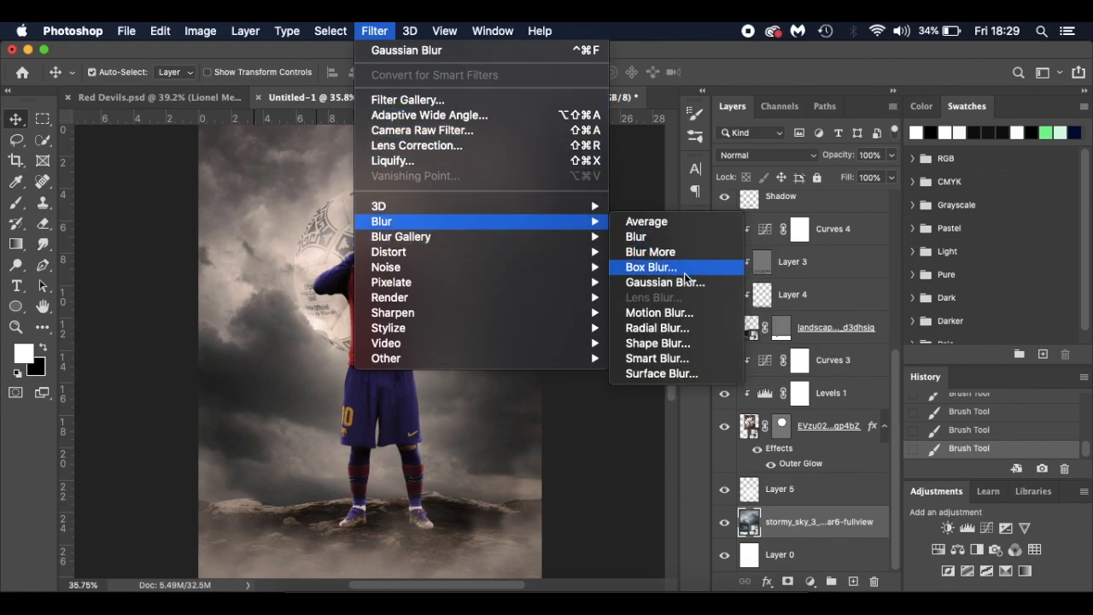
pyautogui.click(682, 314)
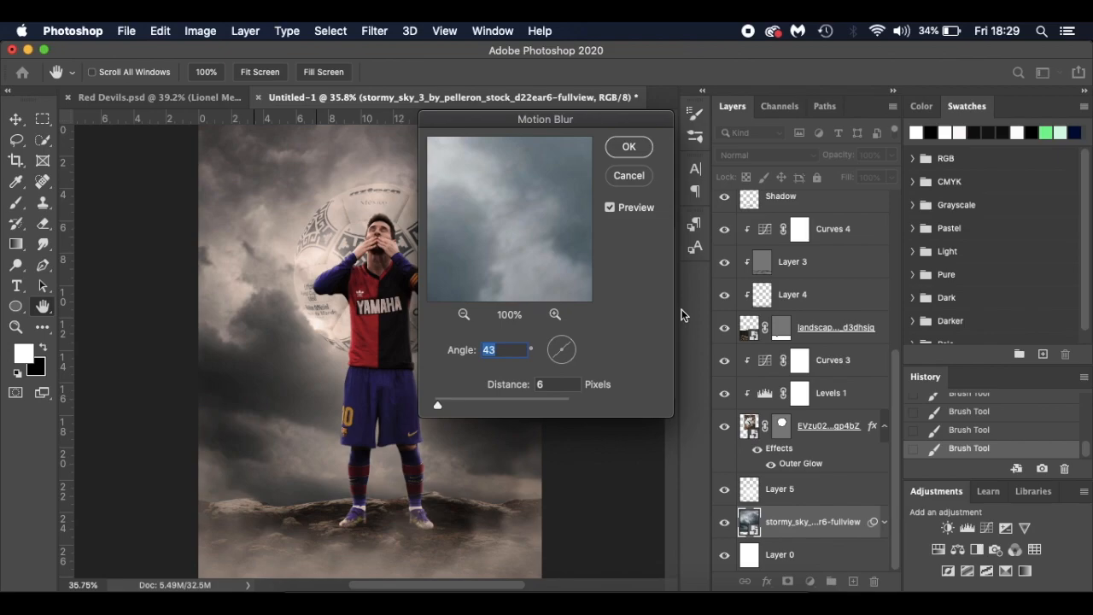
pyautogui.click(630, 175)
# Apply a Radial Blur to the stormy sky with amount 10 and the Zoom method, and compare the filter on and off.
pyautogui.click(380, 30)
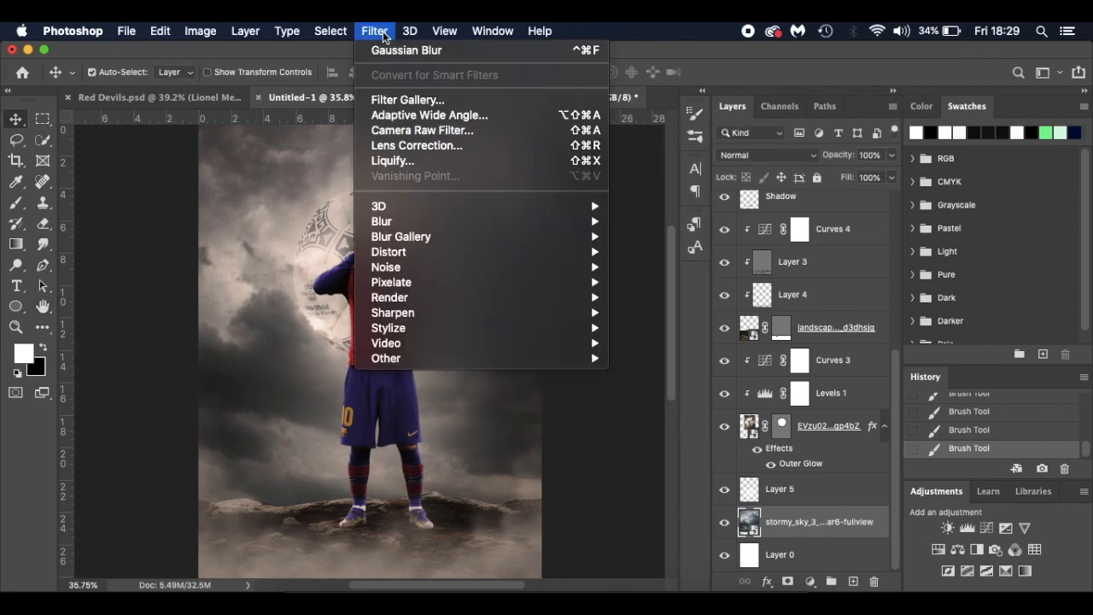
pyautogui.moveTo(476, 224)
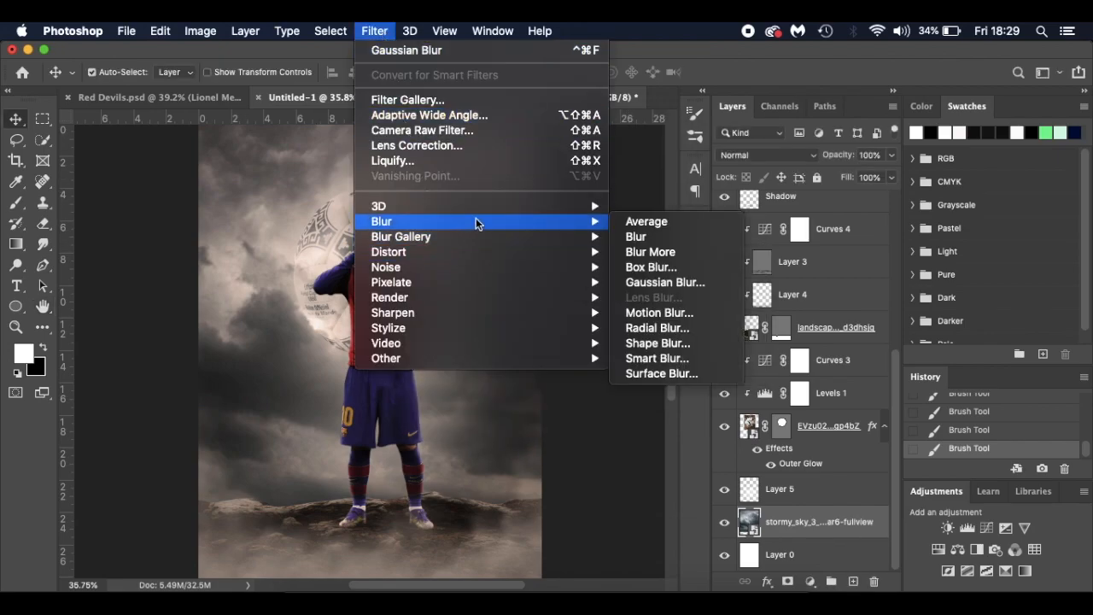
pyautogui.click(686, 328)
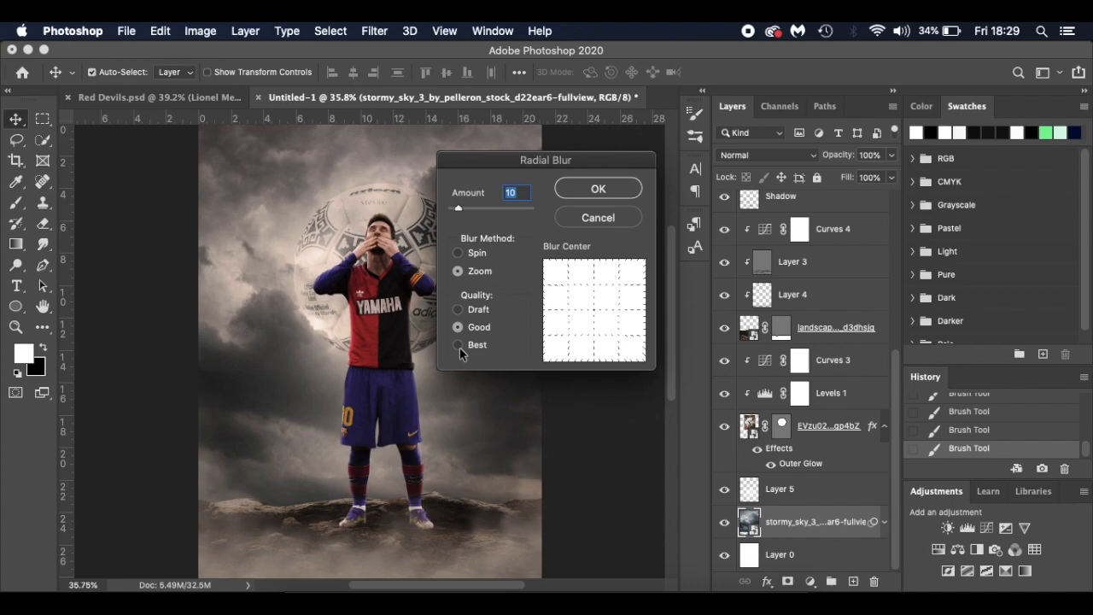
pyautogui.click(598, 188)
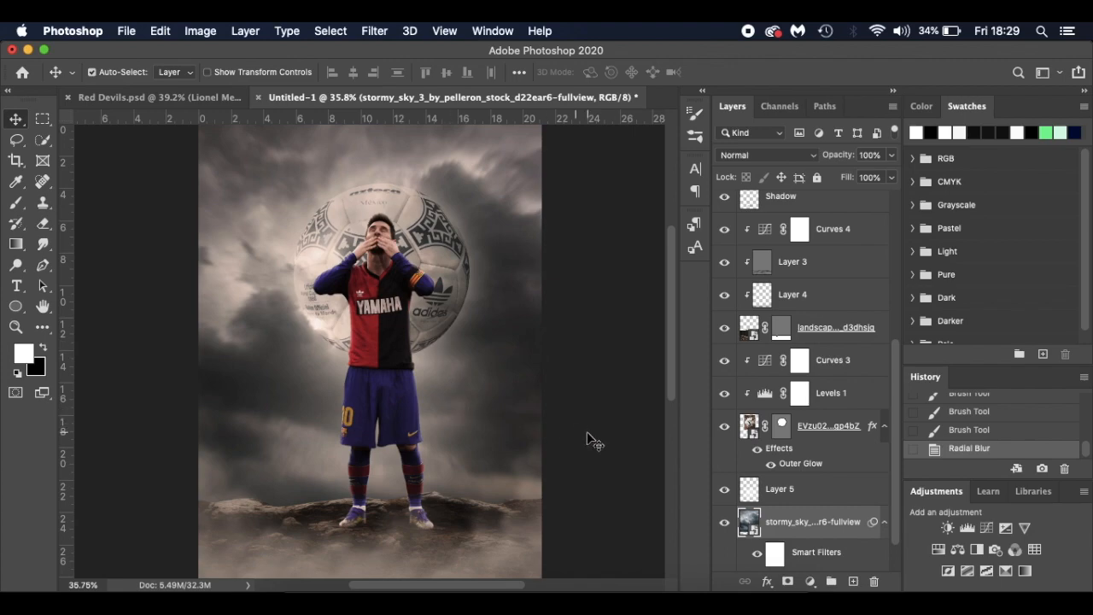
pyautogui.click(756, 555)
pyautogui.click(757, 556)
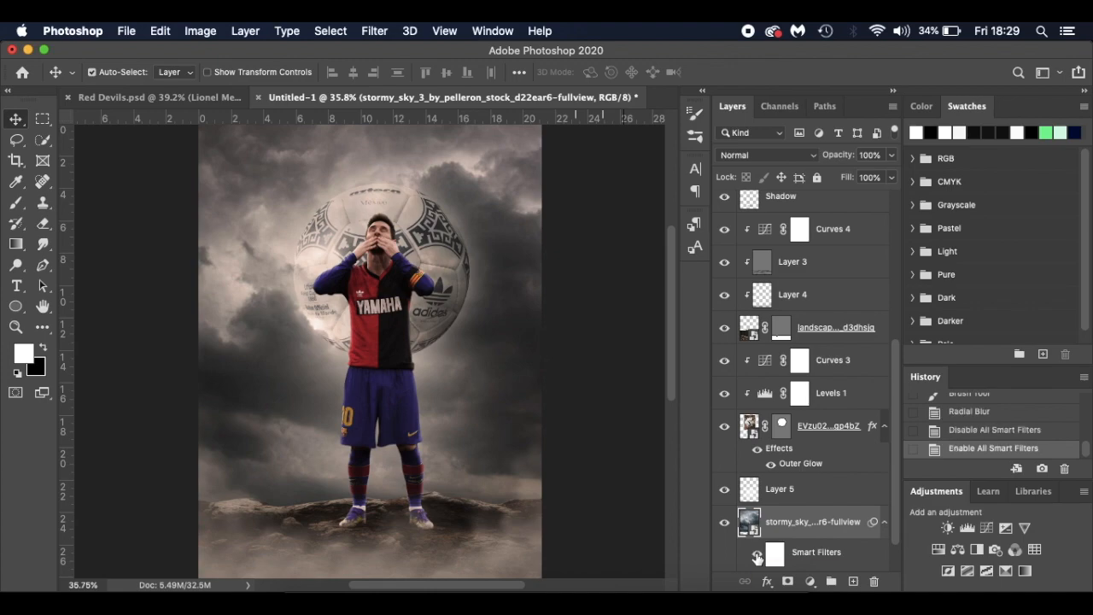
pyautogui.click(757, 556)
pyautogui.click(756, 556)
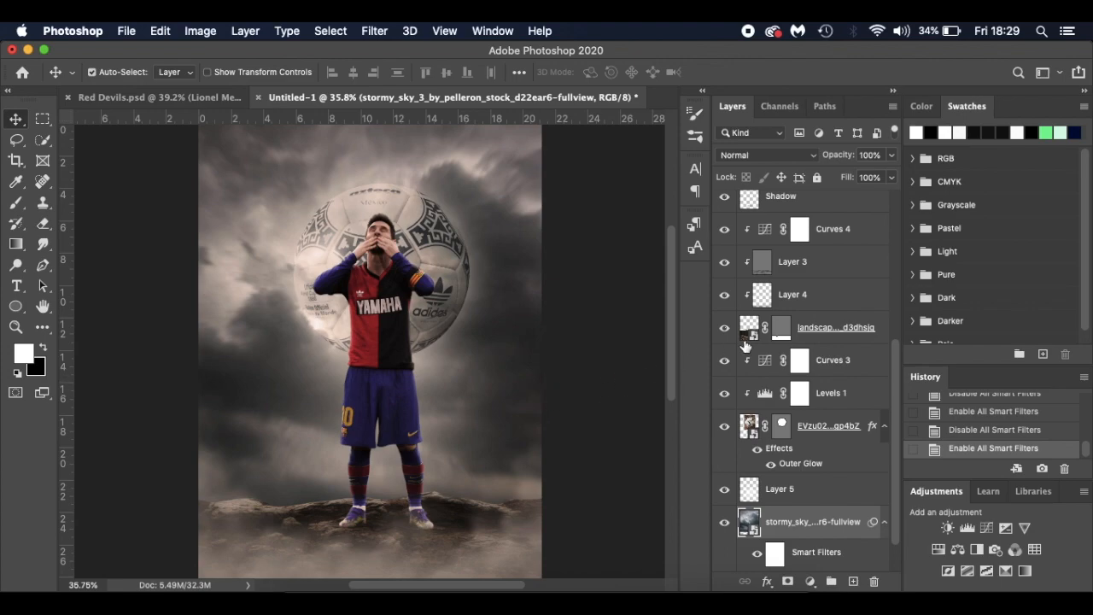
# Switch to the finished Red Devils.psd and examine its layer stack down to the sky for reference.
pyautogui.scroll(5, 745, 341)
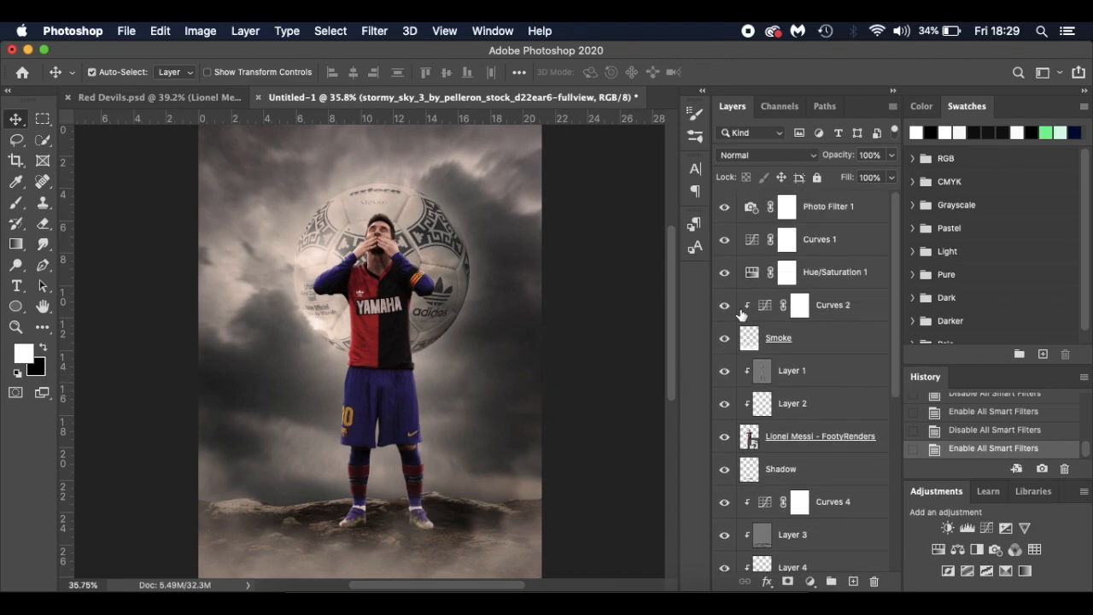
pyautogui.click(205, 99)
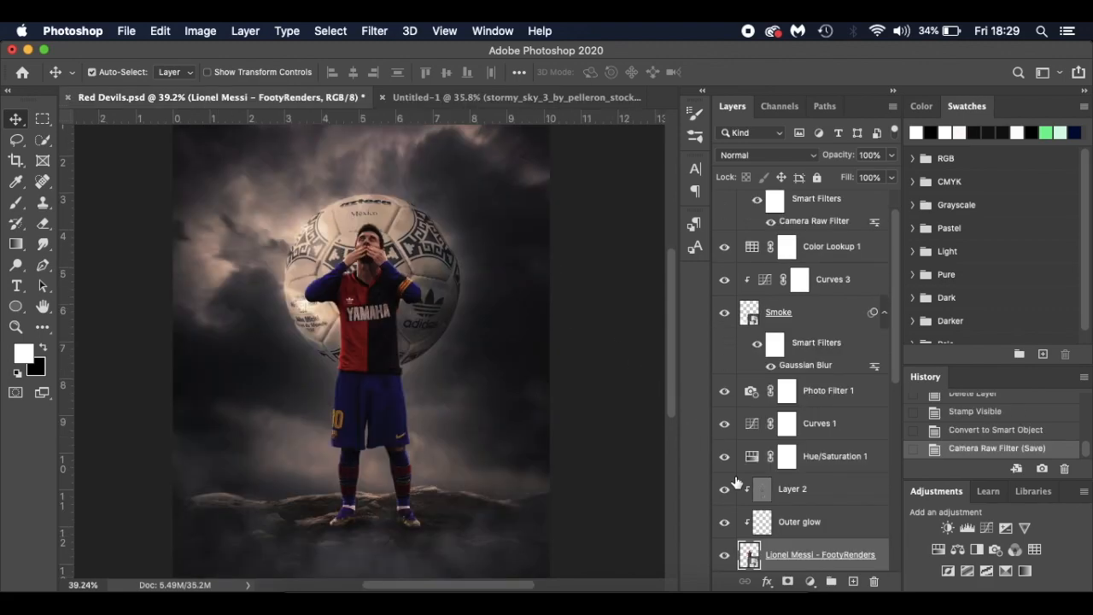
pyautogui.scroll(-5, 734, 478)
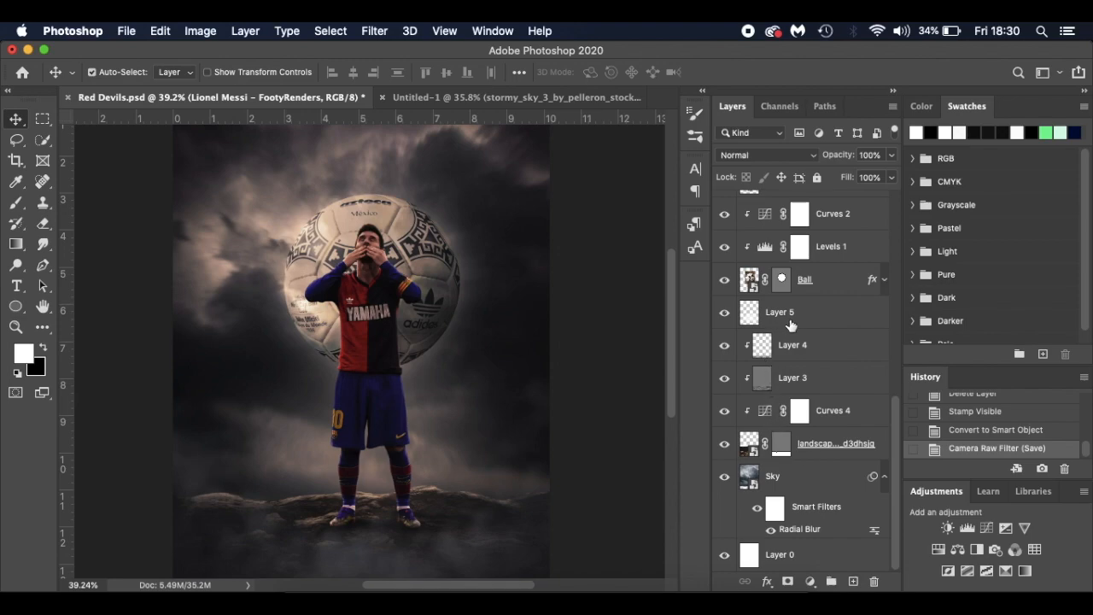
pyautogui.scroll(2, 791, 326)
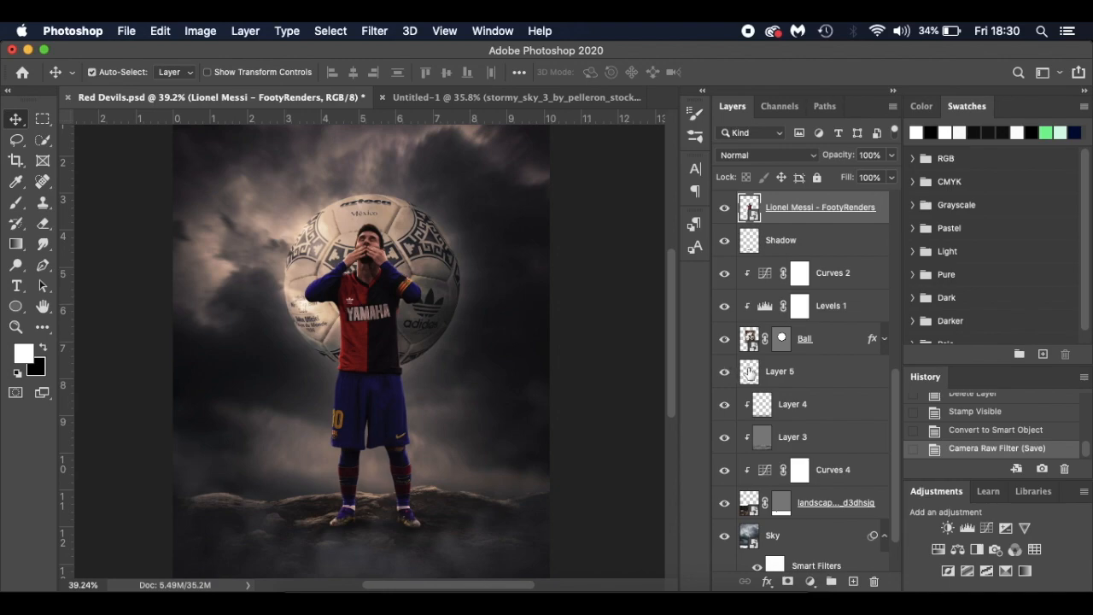
# Examine the settings of the Color Lookup adjustment near the top of the Red Devils.psd layer stack for reference.
pyautogui.scroll(4, 822, 342)
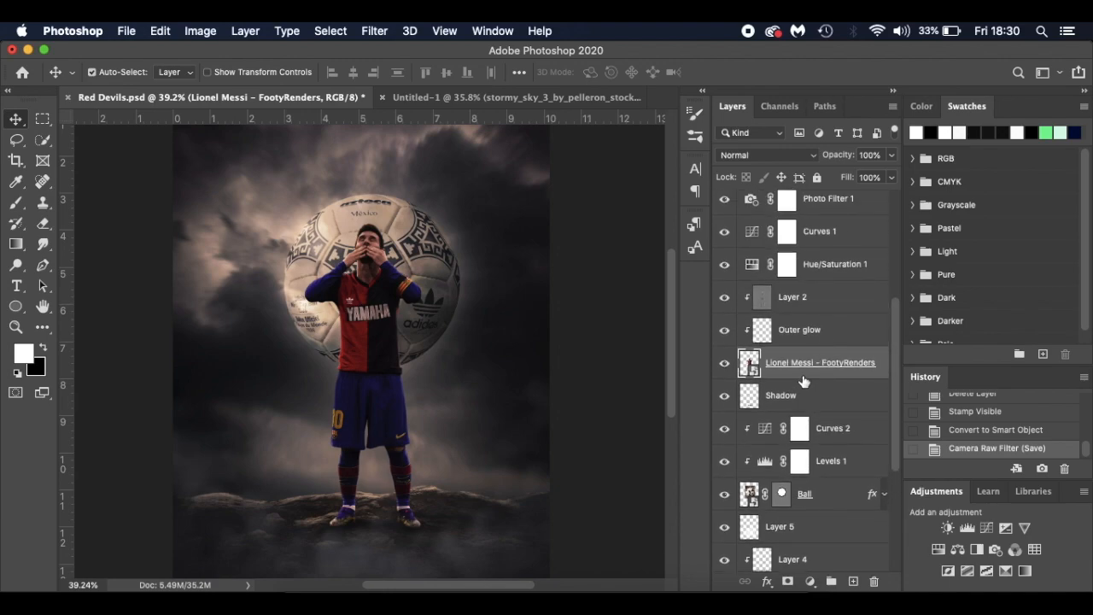
pyautogui.scroll(3, 816, 340)
pyautogui.scroll(3, 817, 340)
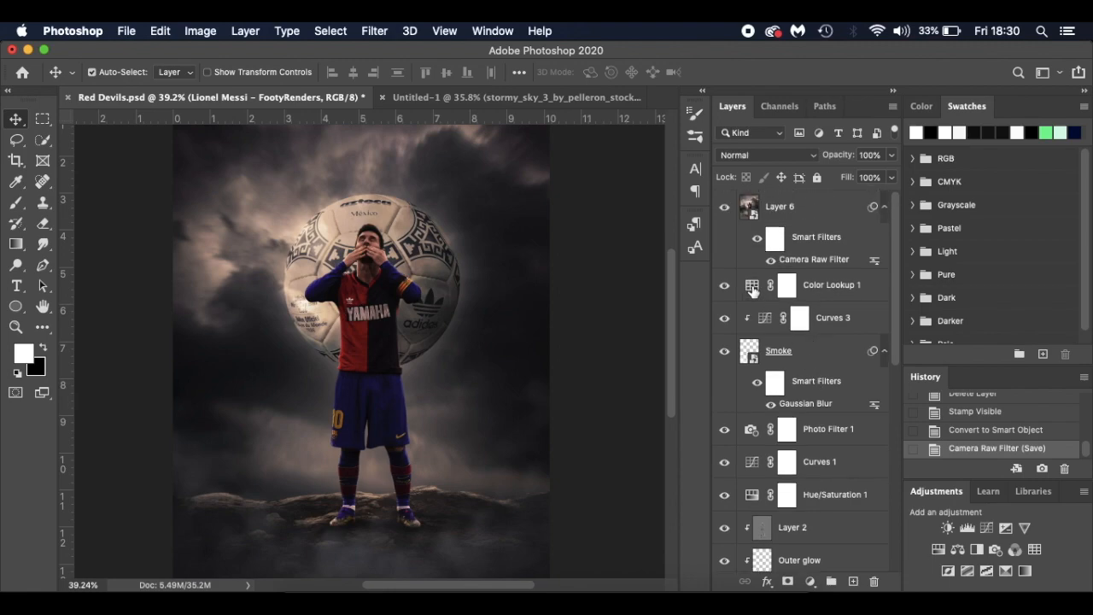
pyautogui.doubleClick(751, 289)
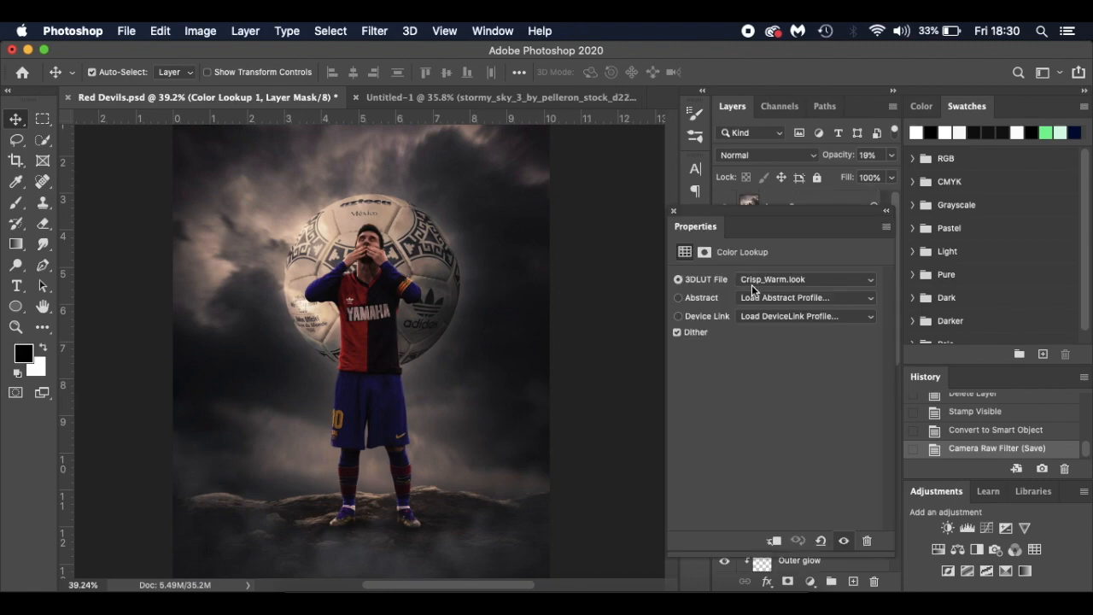
pyautogui.click(675, 214)
# Switch to the Untitled-1 document and add a Color Lookup adjustment above Photo Filter 1 using the Crisp_Warm.look 3DLUT.
pyautogui.click(485, 99)
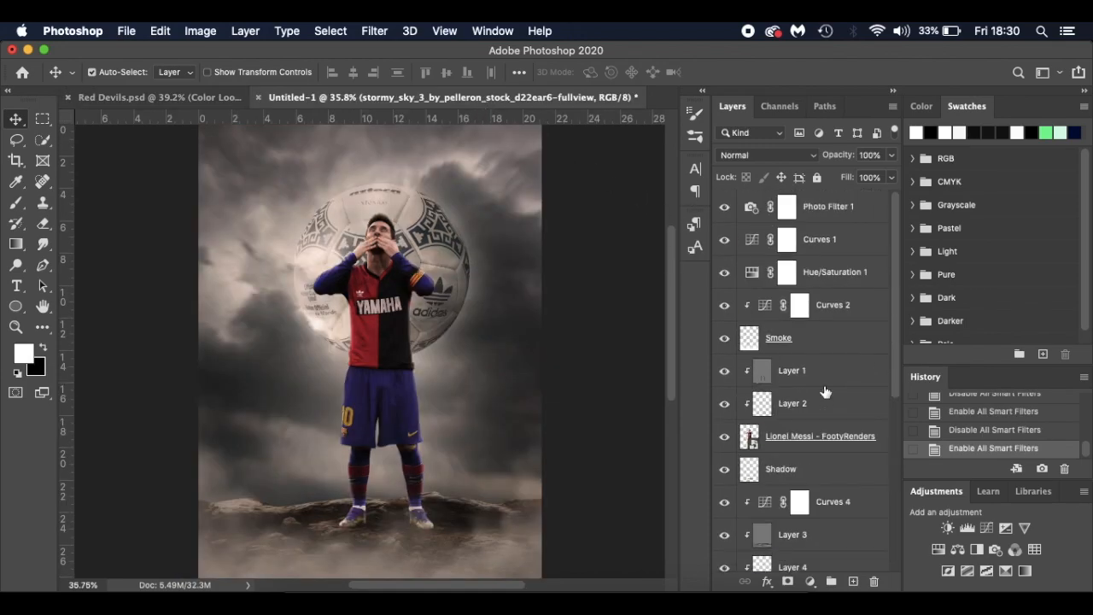
pyautogui.click(873, 210)
pyautogui.press('x')
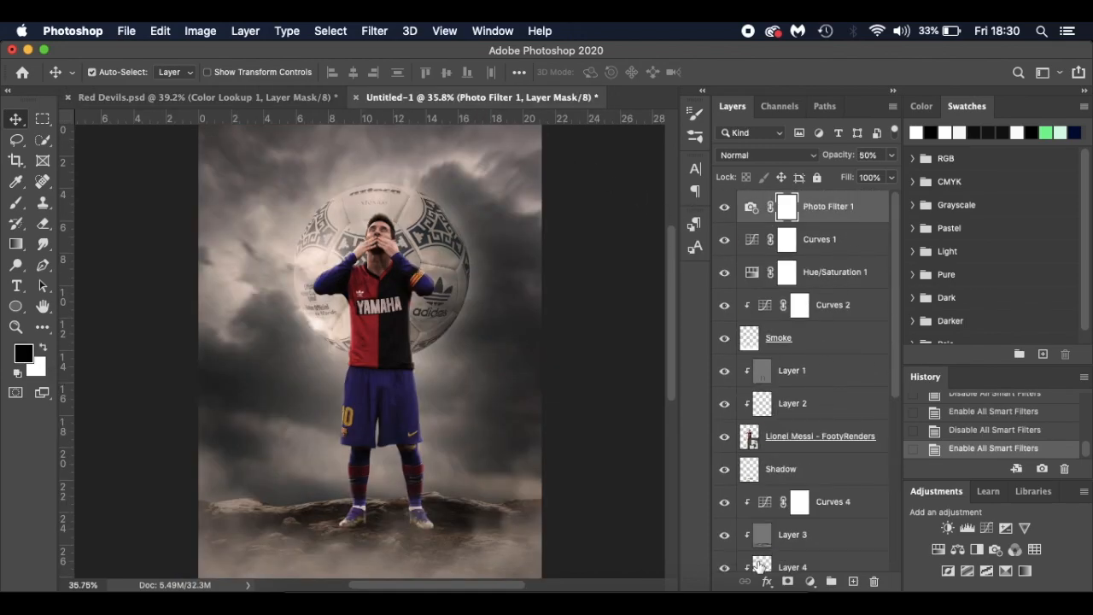
pyautogui.click(810, 583)
pyautogui.click(858, 475)
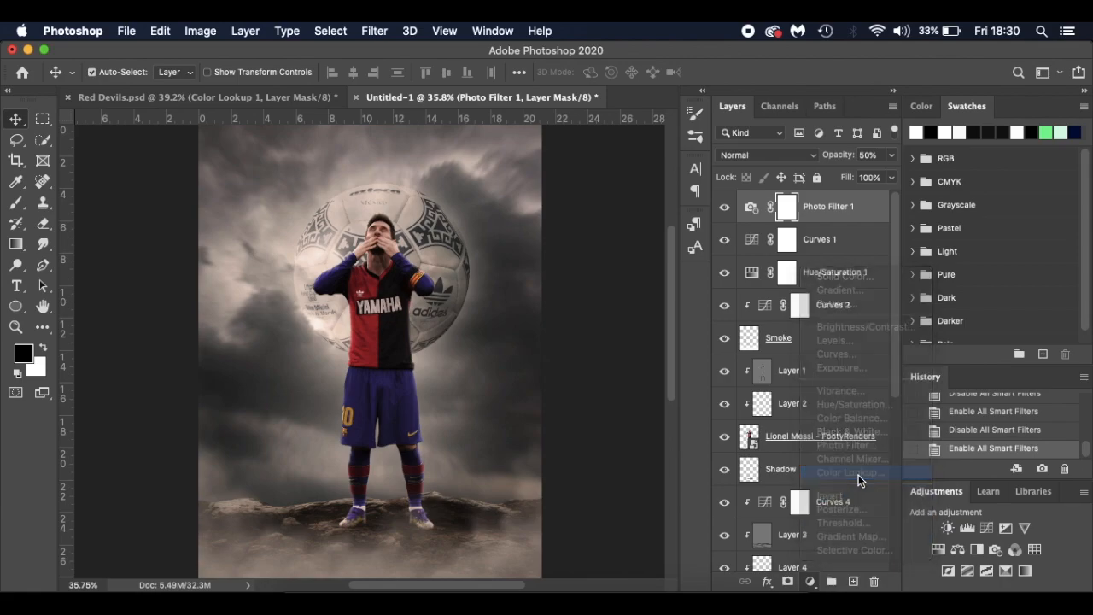
pyautogui.click(789, 280)
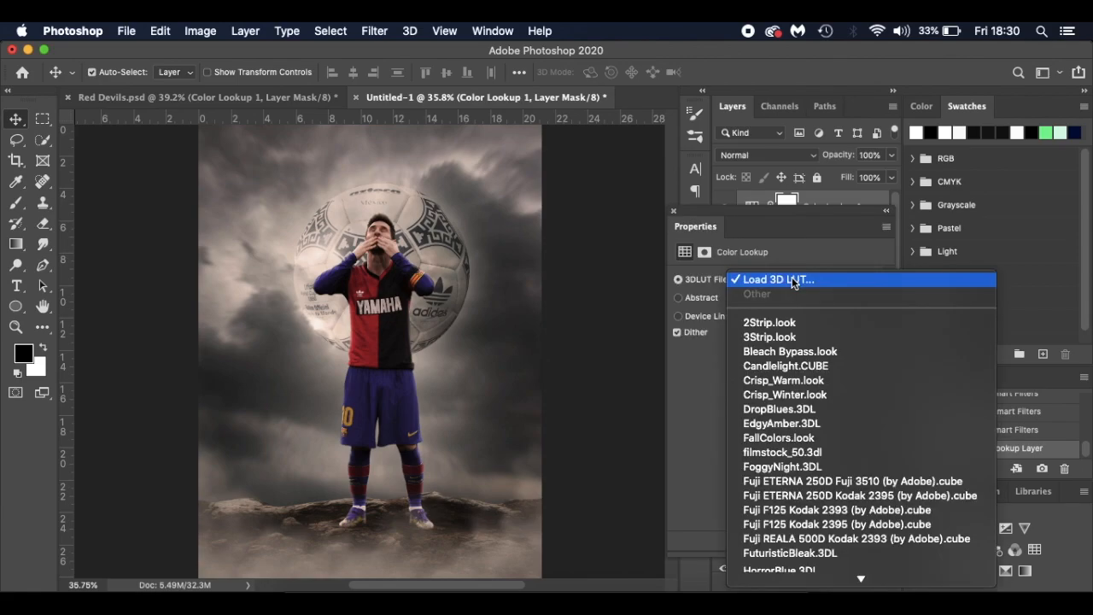
pyautogui.click(812, 381)
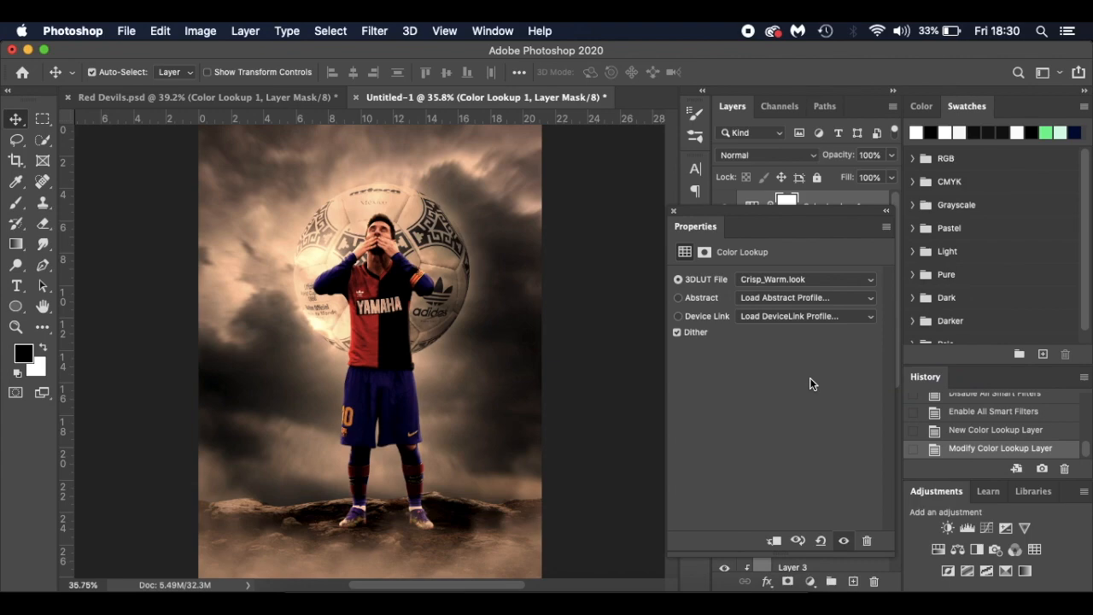
pyautogui.click(672, 212)
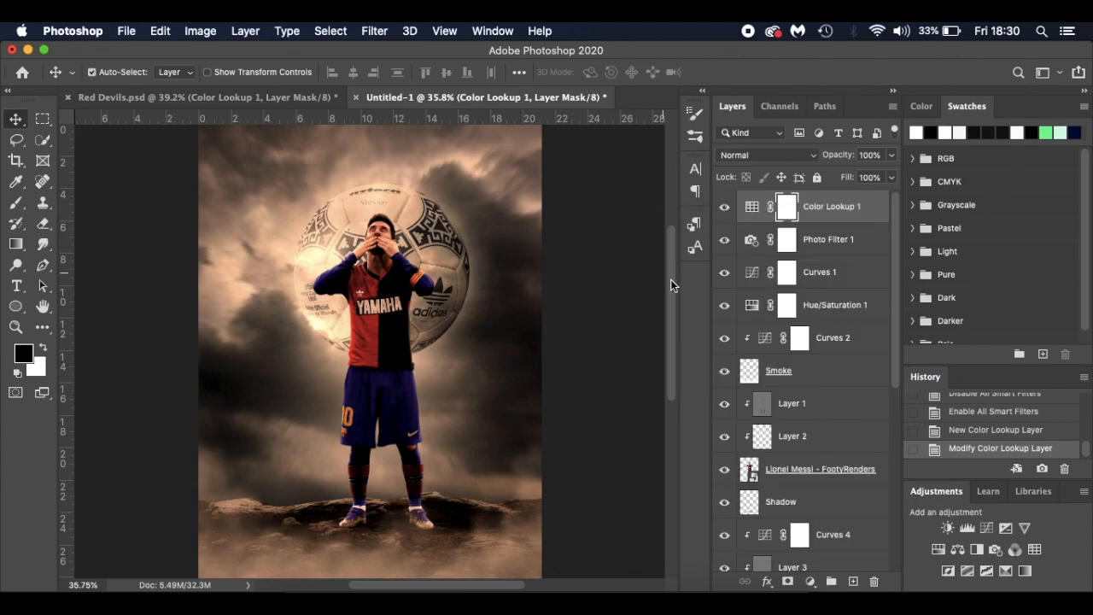
# Compare the Color Lookup settings of both documents and check the adjustment's layer opacity in Red Devils.psd.
pyautogui.click(312, 100)
pyautogui.doubleClick(743, 285)
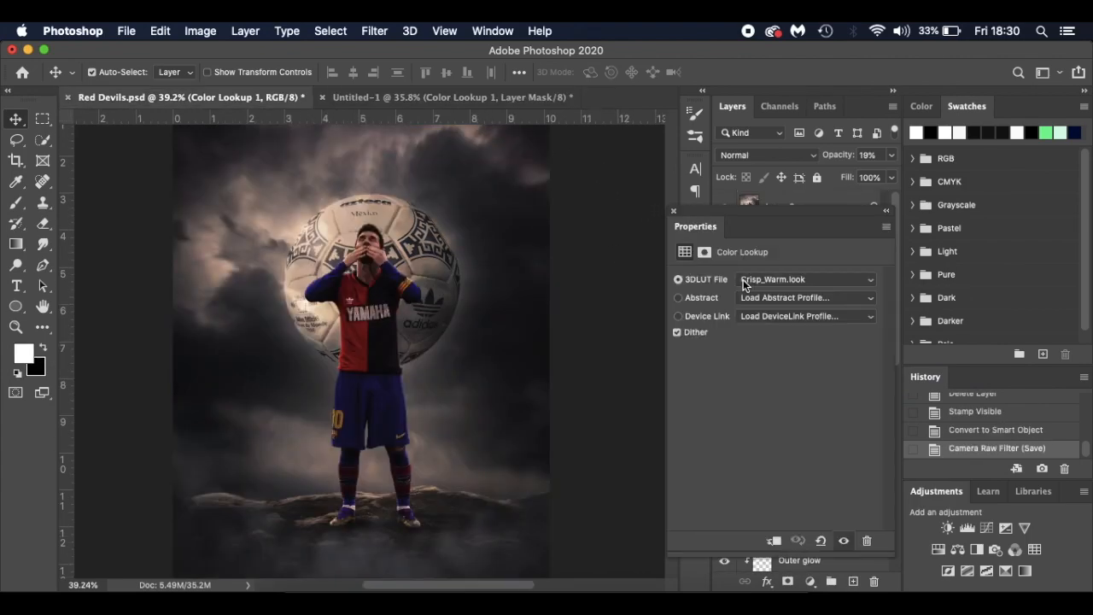
pyautogui.click(429, 98)
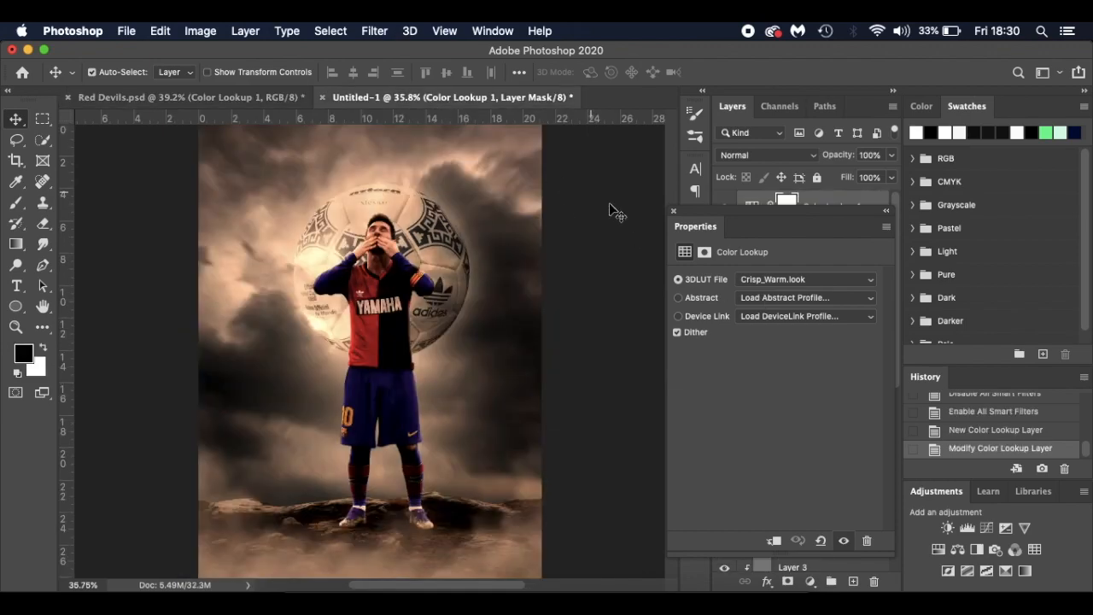
pyautogui.click(674, 213)
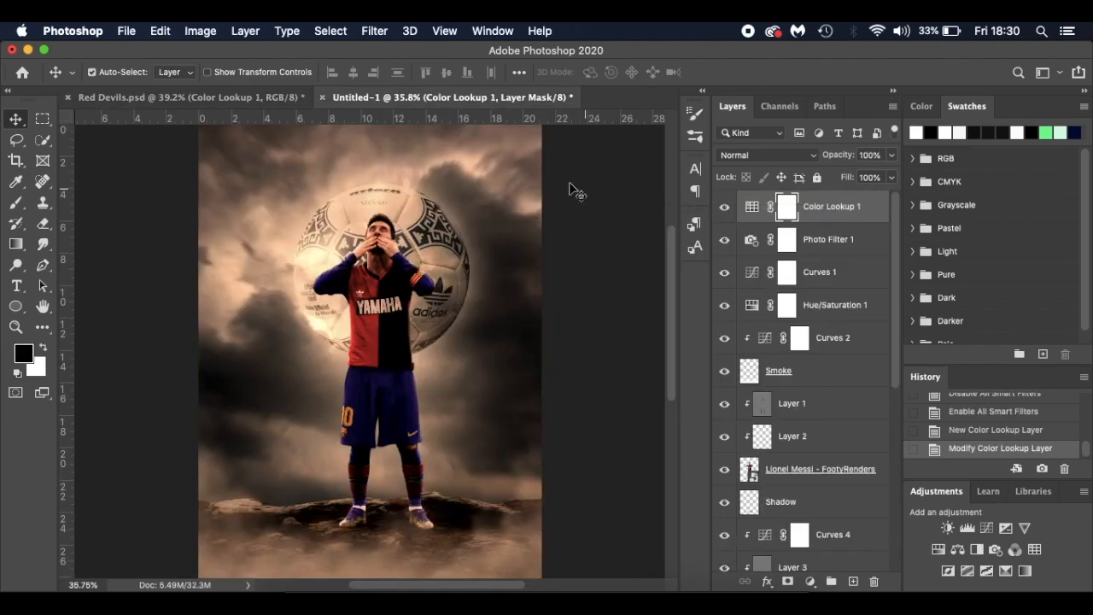
pyautogui.click(285, 99)
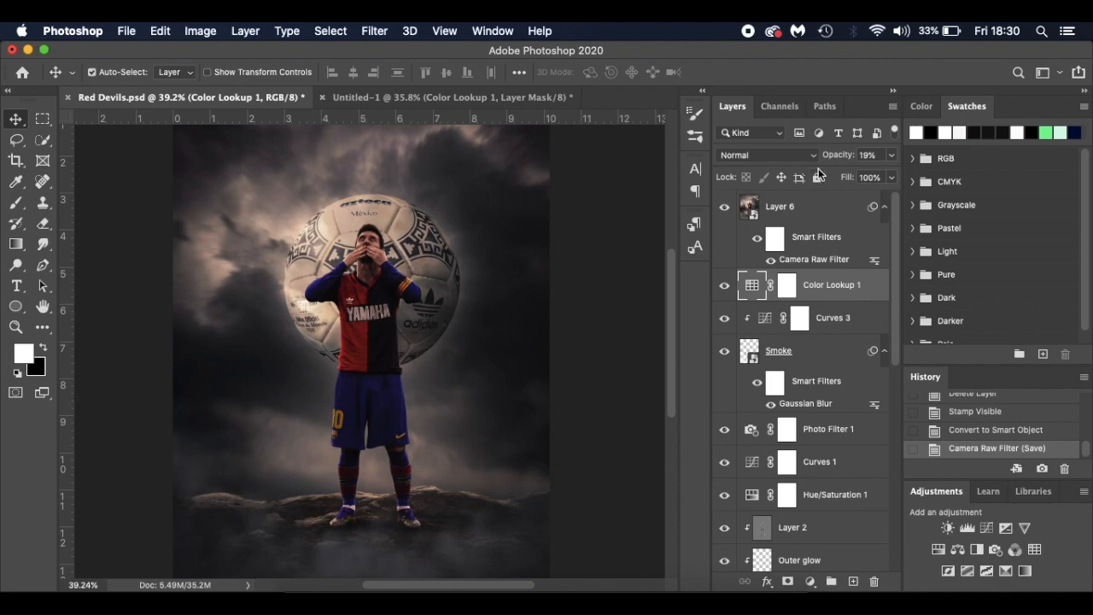
# In Untitled-1, set the Color Lookup layer's opacity to 20% and its blend mode to Multiply.
pyautogui.click(462, 96)
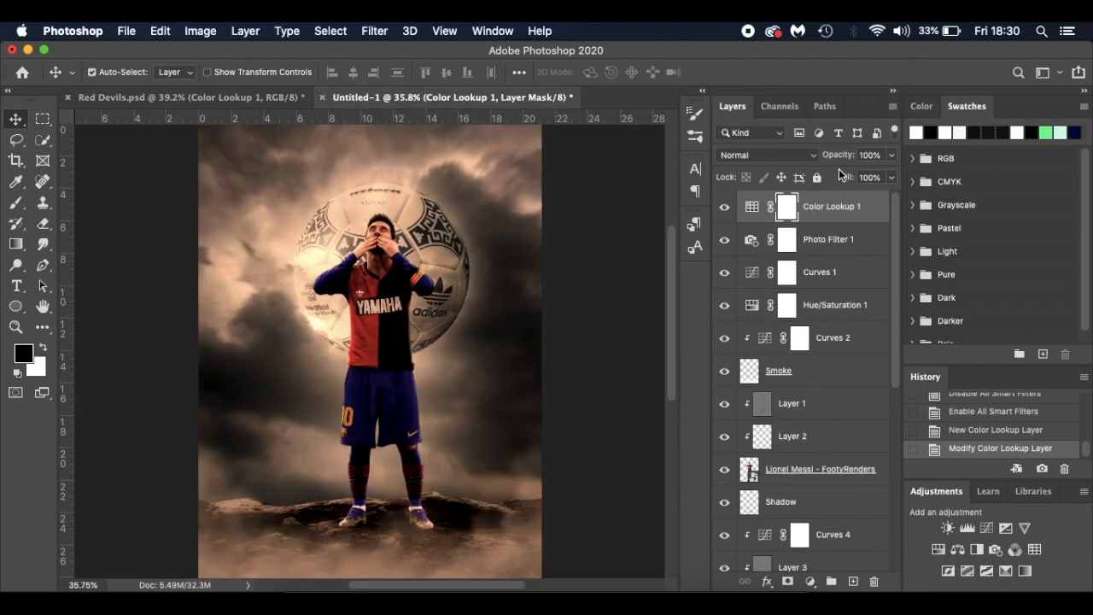
pyautogui.moveTo(839, 156); pyautogui.dragTo(776, 147)
pyautogui.click(755, 158)
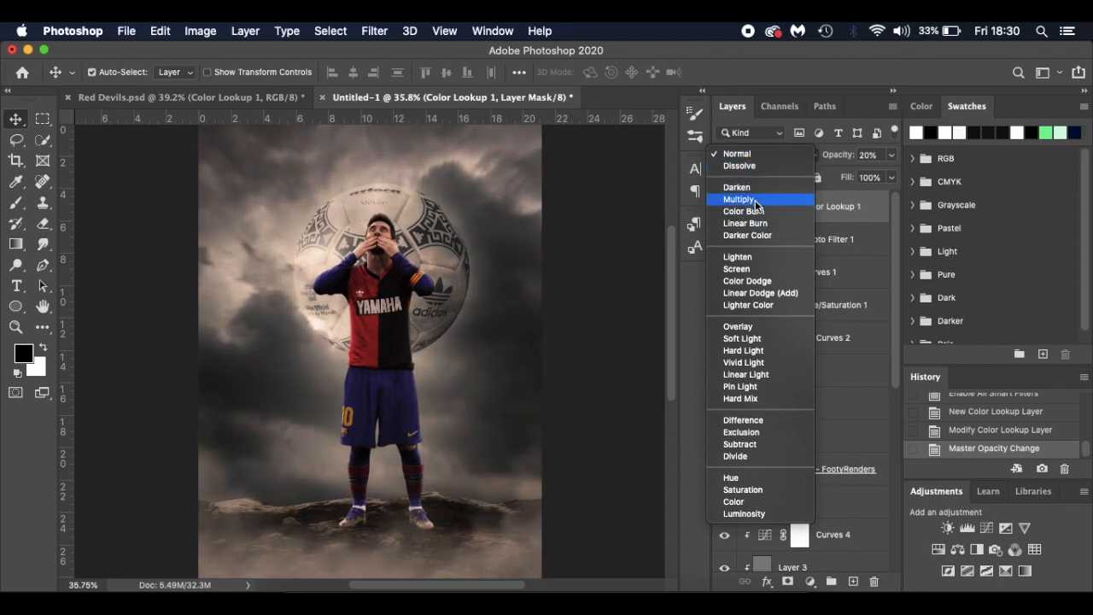
pyautogui.click(755, 201)
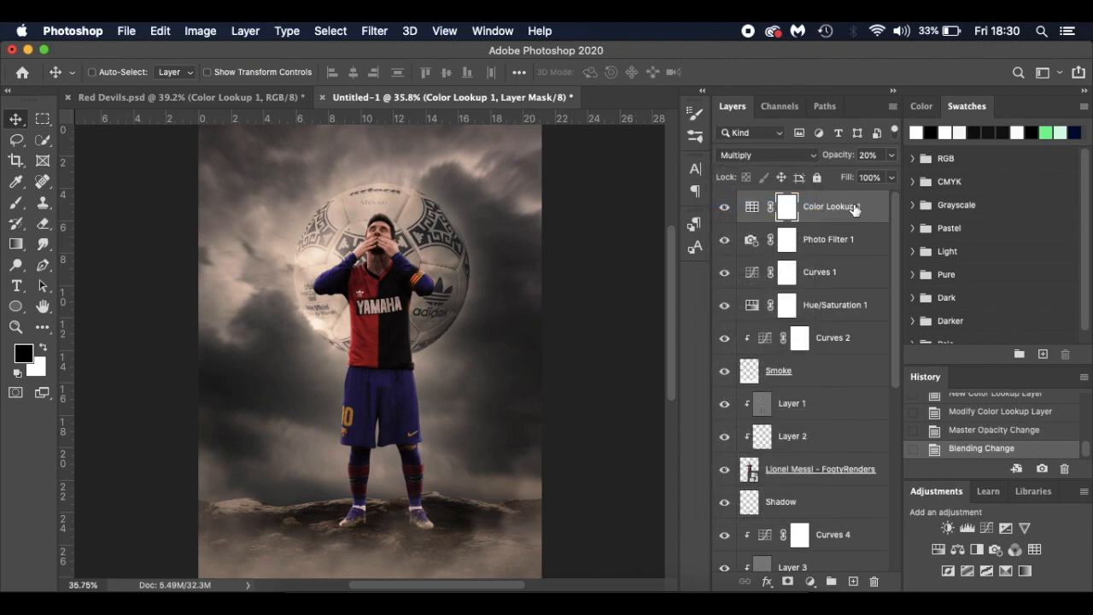
# Stamp all visible layers into a new top layer and convert it to a smart object.
pyautogui.press('super+alt+shift+e')
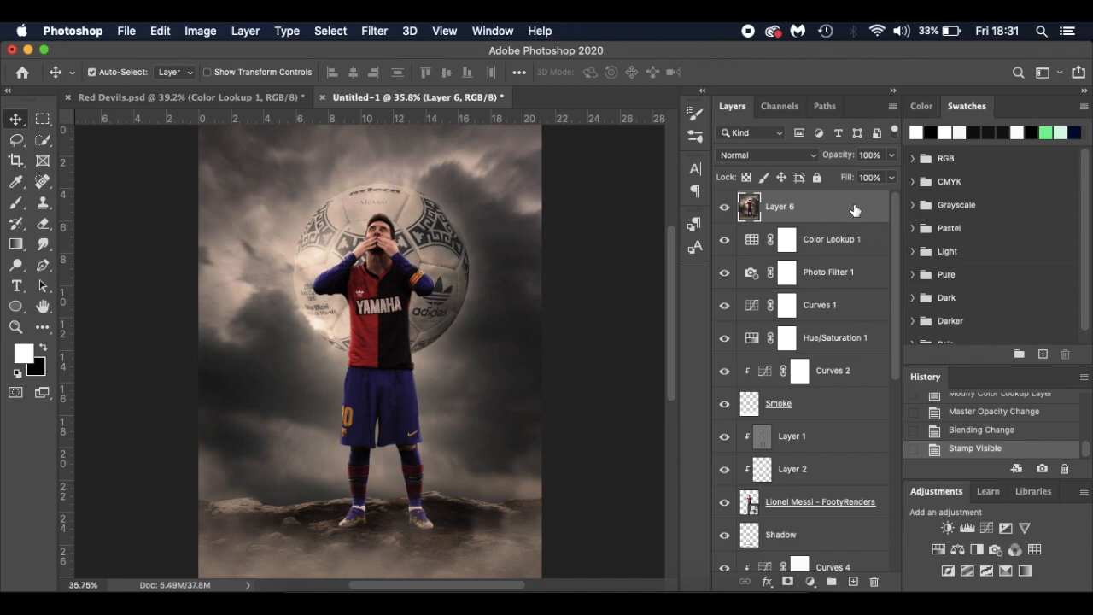
pyautogui.rightClick(826, 203)
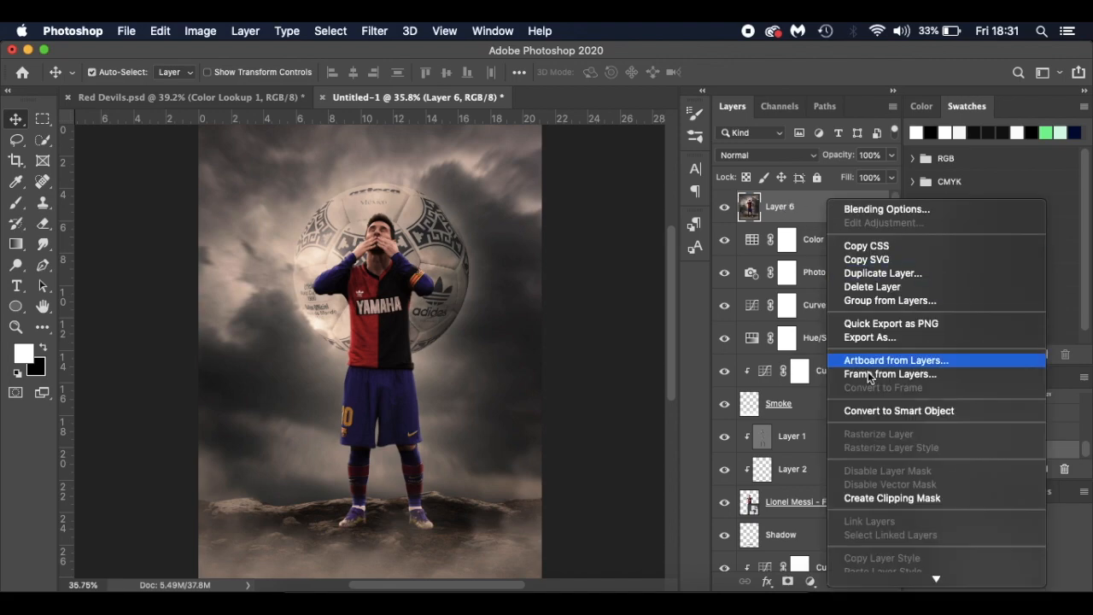
pyautogui.click(888, 412)
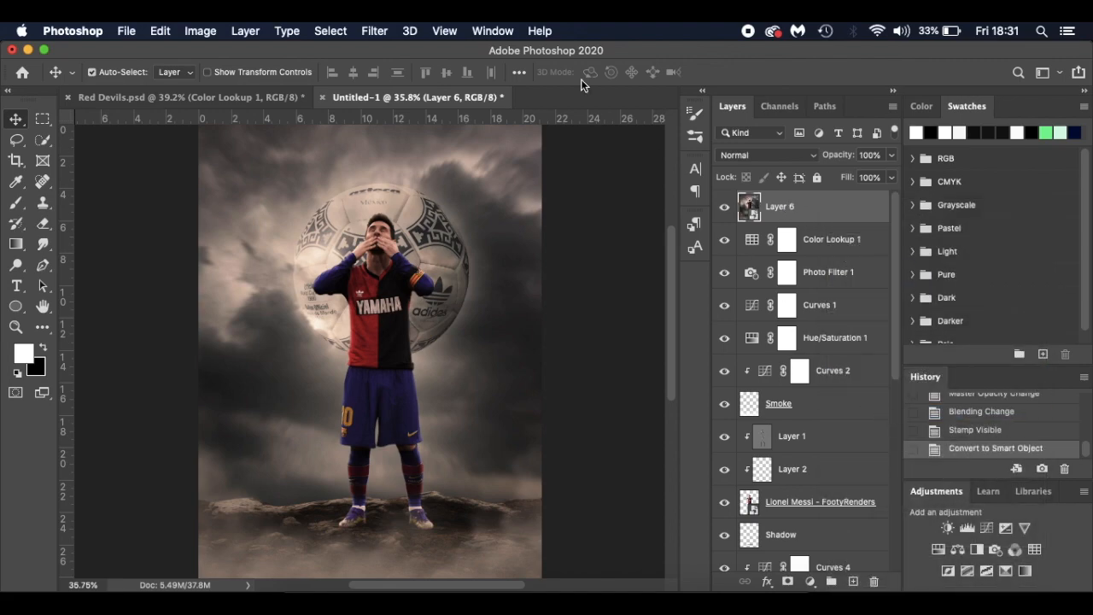
# Open the Camera Raw Filter on the stamped layer and apply the Messi/Maradonna user preset.
pyautogui.click(376, 31)
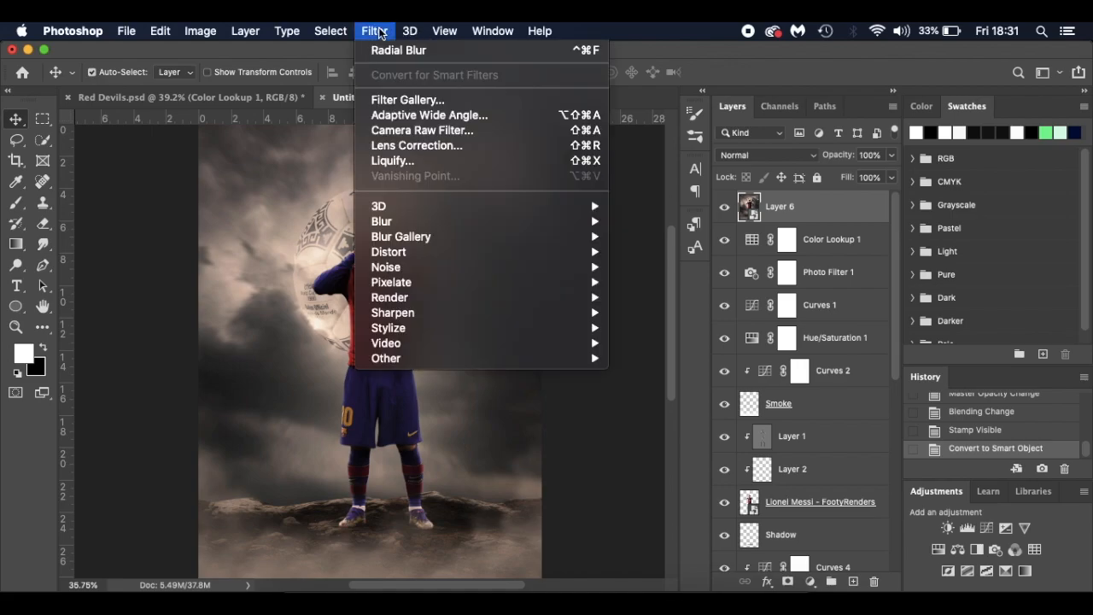
pyautogui.click(412, 133)
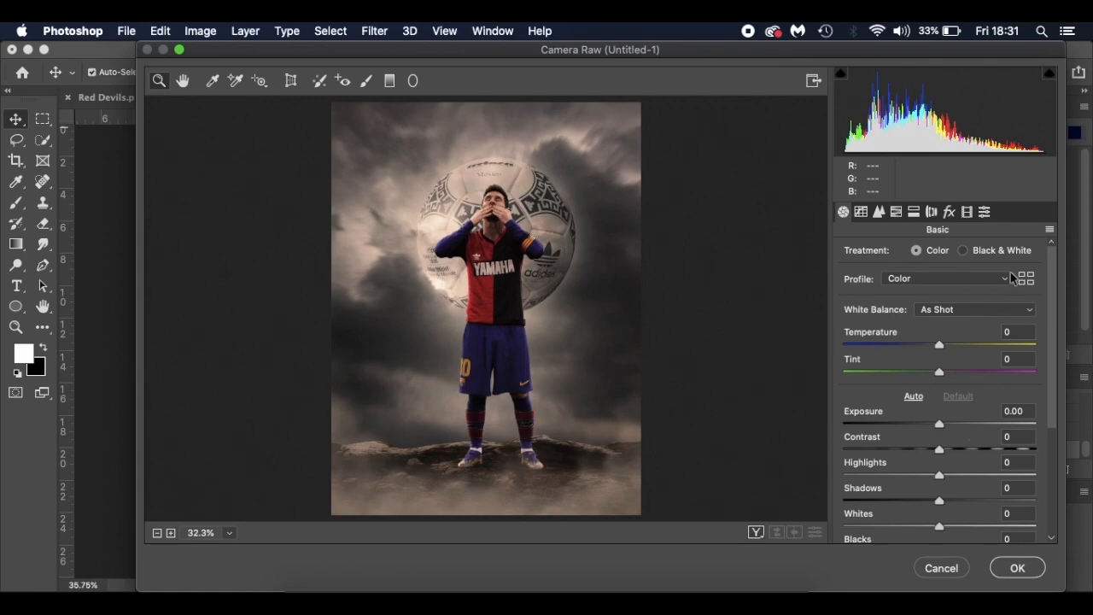
pyautogui.click(984, 212)
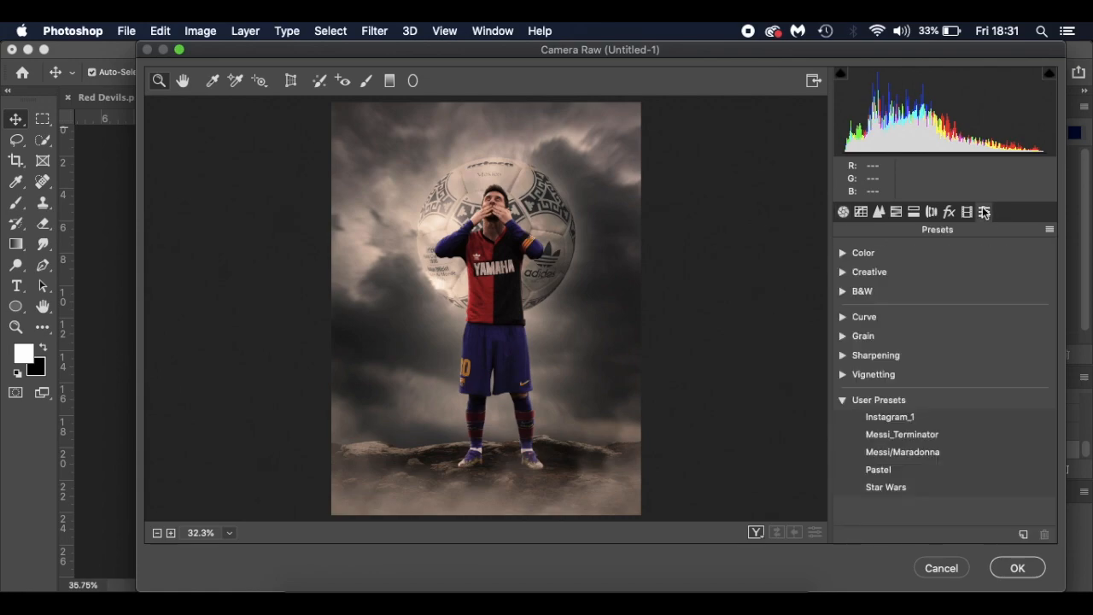
pyautogui.click(936, 453)
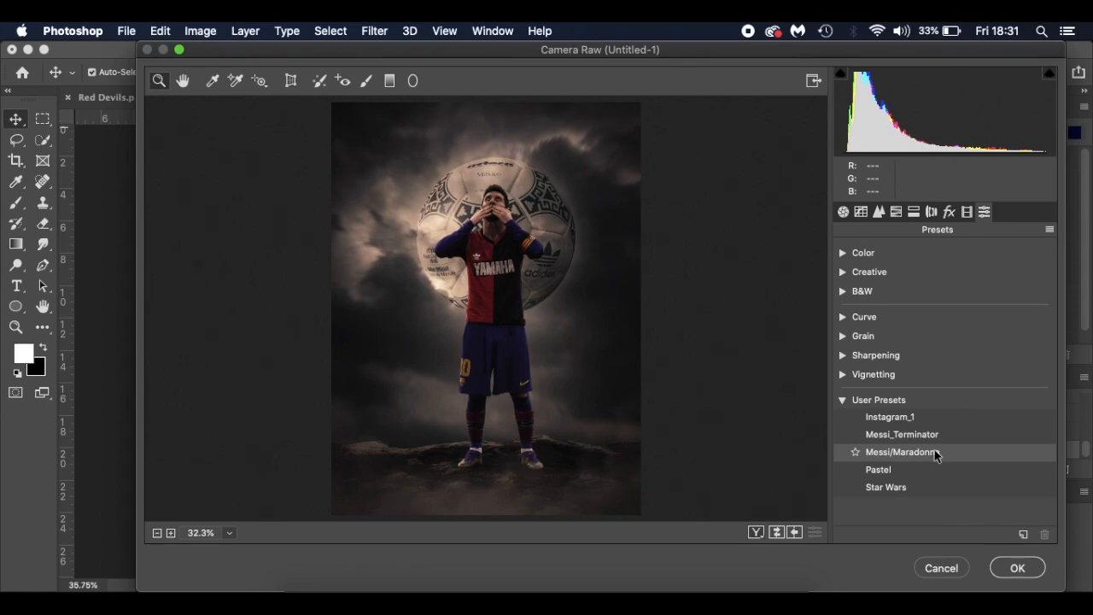
pyautogui.click(935, 455)
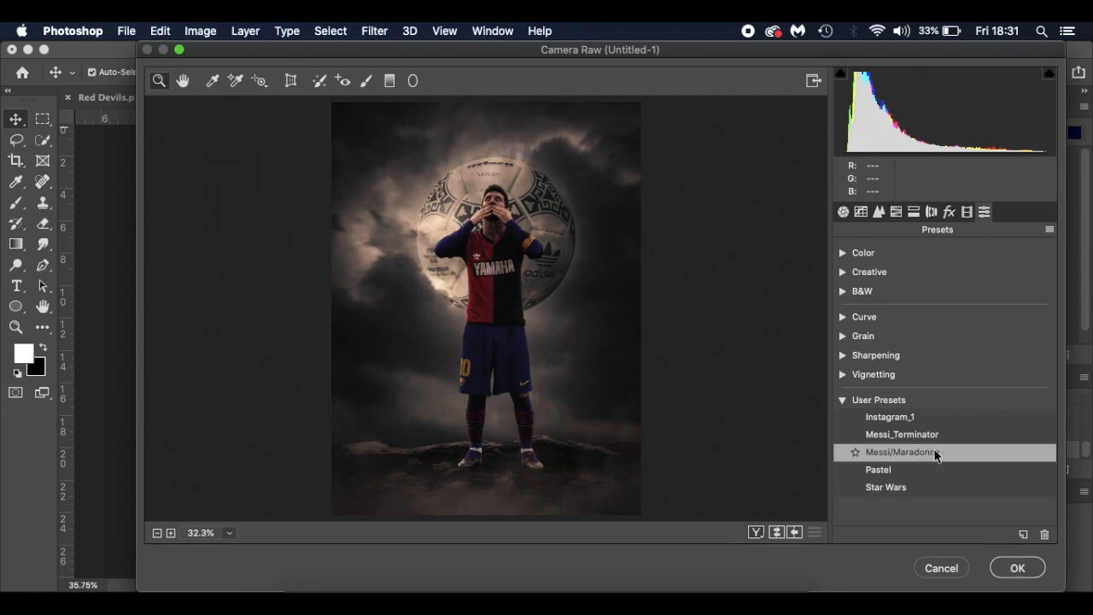
# In the Basic adjustments, set exposure to -0.25, shadows to +48, whites to +20 and blacks to -1.
pyautogui.click(844, 213)
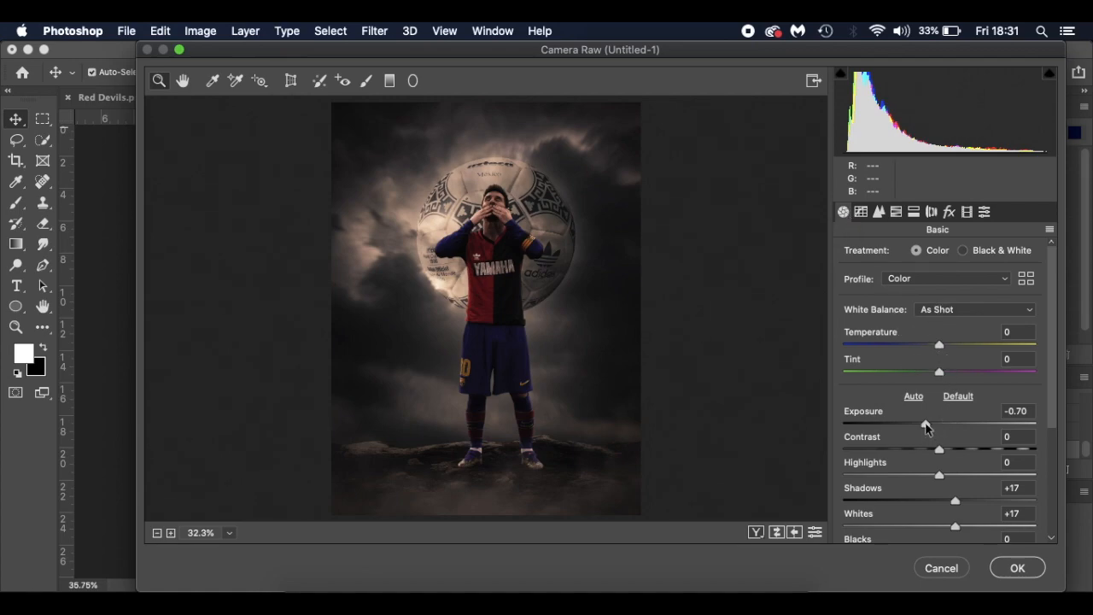
pyautogui.moveTo(929, 427); pyautogui.dragTo(937, 426)
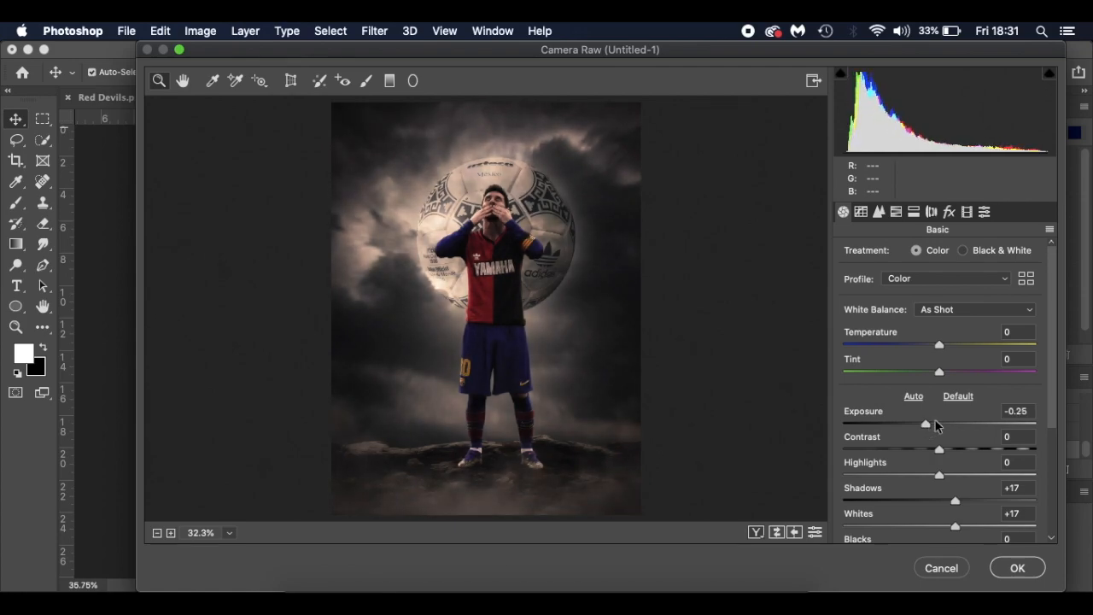
pyautogui.moveTo(937, 425); pyautogui.dragTo(936, 426)
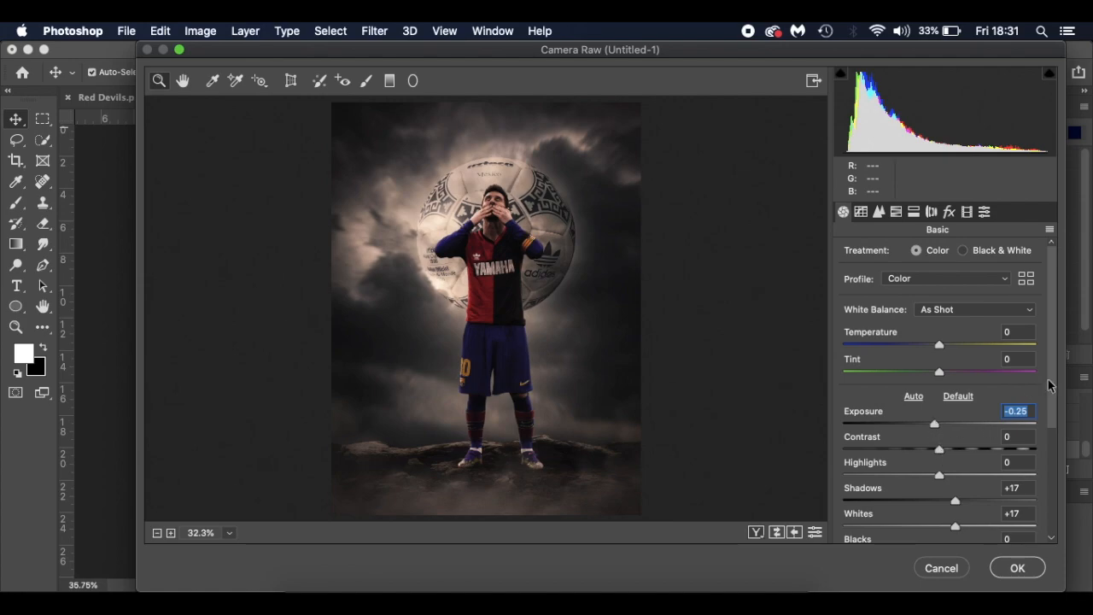
pyautogui.moveTo(1052, 386); pyautogui.dragTo(1050, 453)
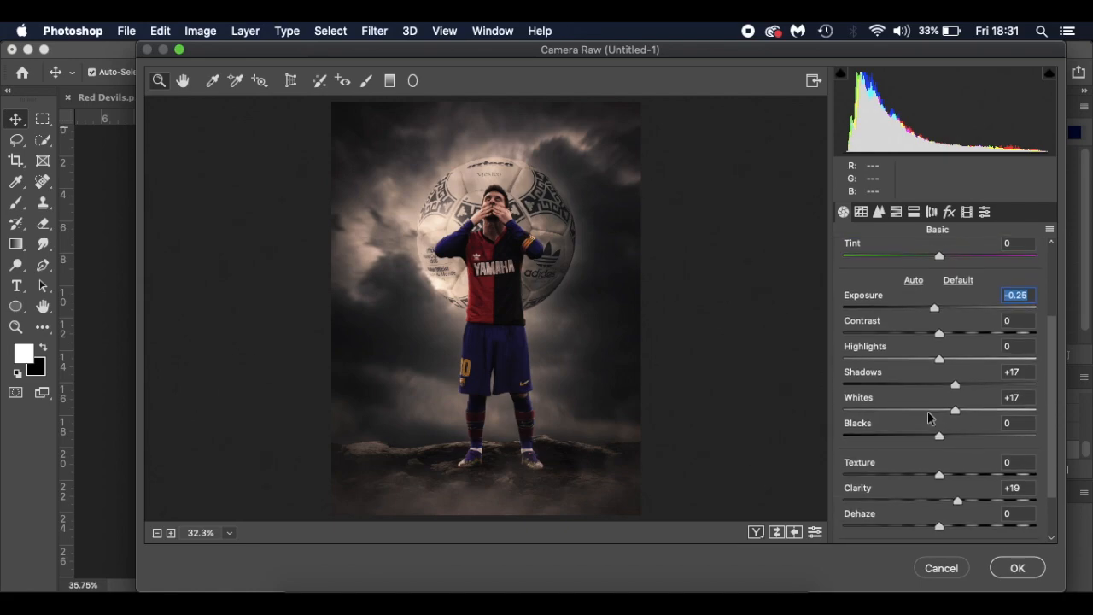
pyautogui.moveTo(956, 386); pyautogui.dragTo(959, 412)
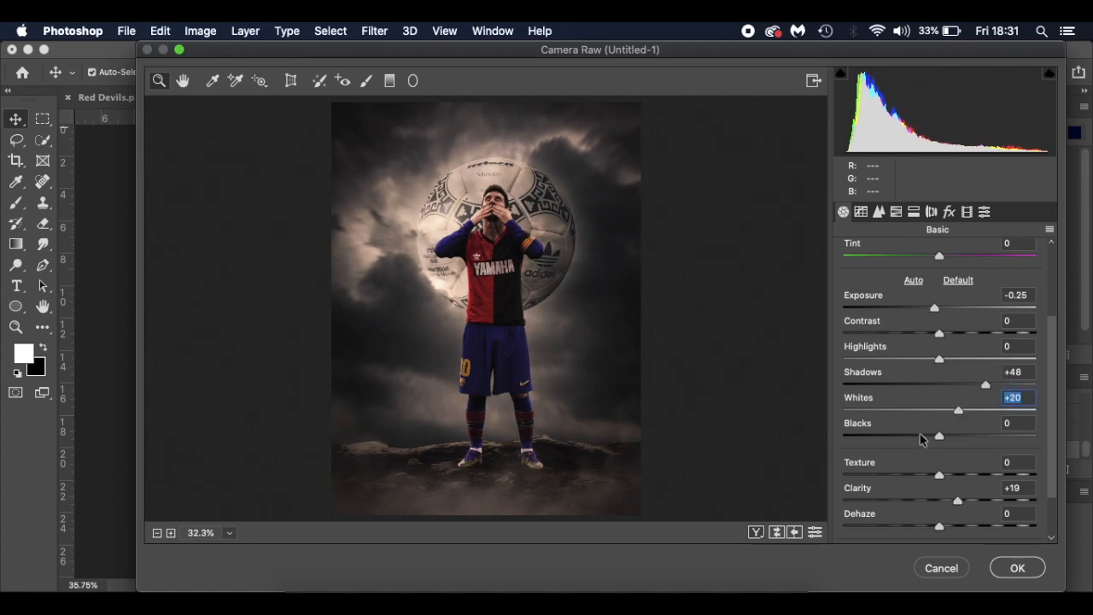
pyautogui.moveTo(941, 439)
pyautogui.mouseDown()
pyautogui.moveTo(896, 441)
pyautogui.moveTo(940, 440)
pyautogui.mouseUp()
# Set clarity to +19 and fine-tune the vibrance and saturation in the Basic adjustments.
pyautogui.scroll(-3, 942, 439)
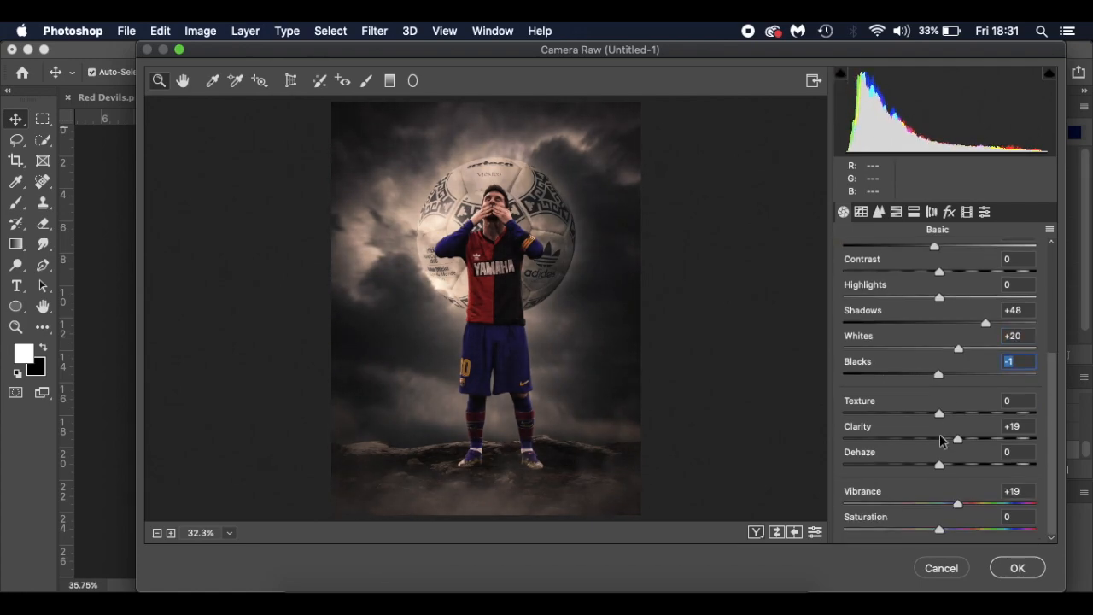
pyautogui.moveTo(967, 438)
pyautogui.mouseDown()
pyautogui.moveTo(1000, 438)
pyautogui.moveTo(830, 442)
pyautogui.moveTo(958, 441)
pyautogui.mouseUp()
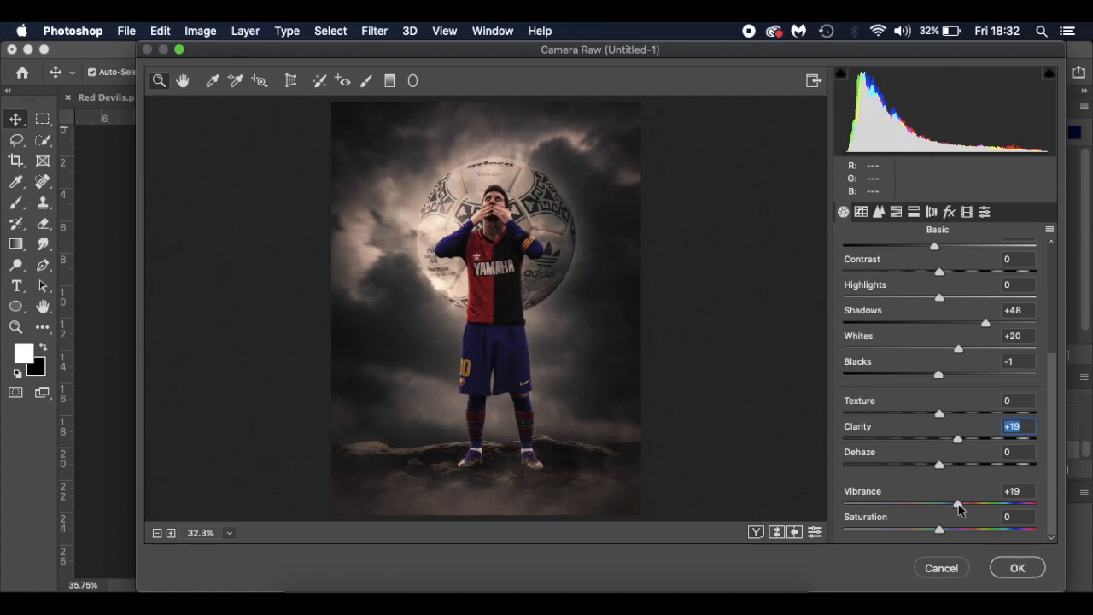
pyautogui.moveTo(959, 506); pyautogui.dragTo(948, 531)
# Review the tone curve, detail and HSL luminance settings, and set the HSL saturation of the oranges to -20.
pyautogui.click(861, 213)
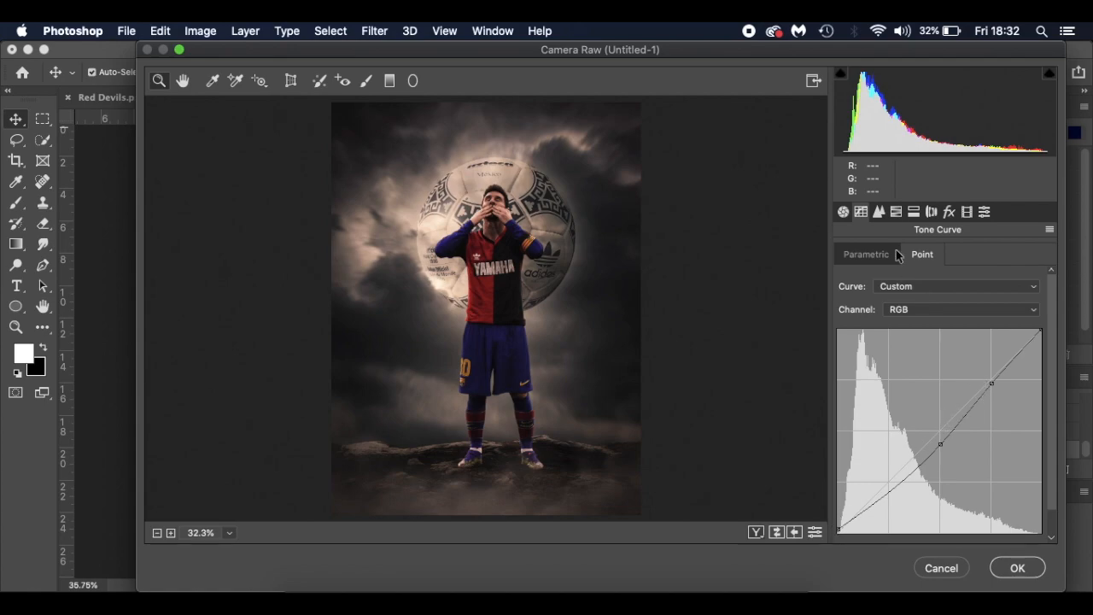
pyautogui.click(879, 213)
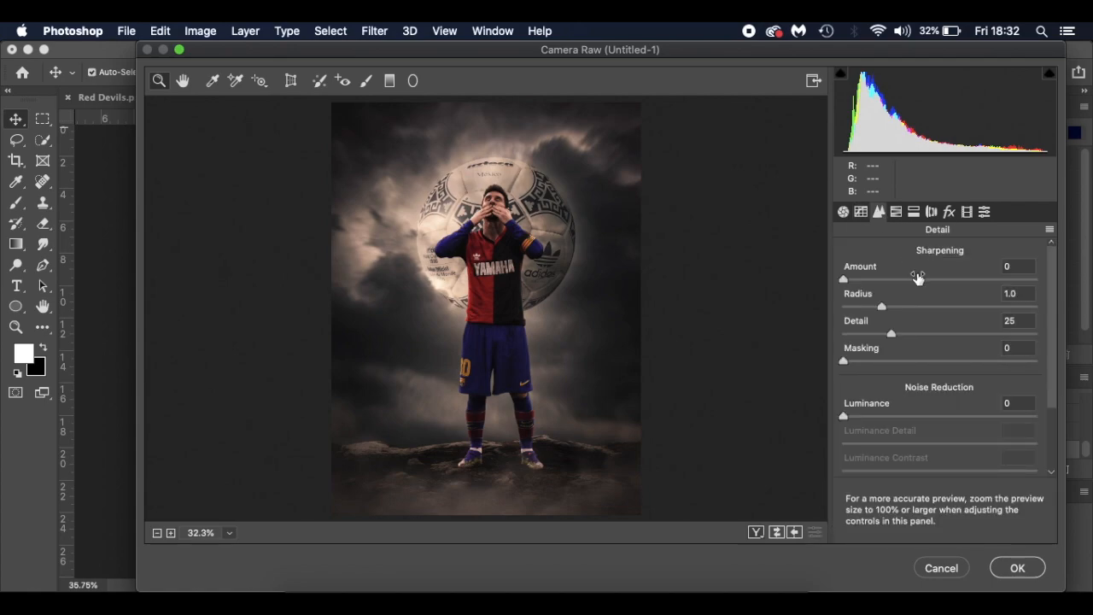
pyautogui.click(897, 213)
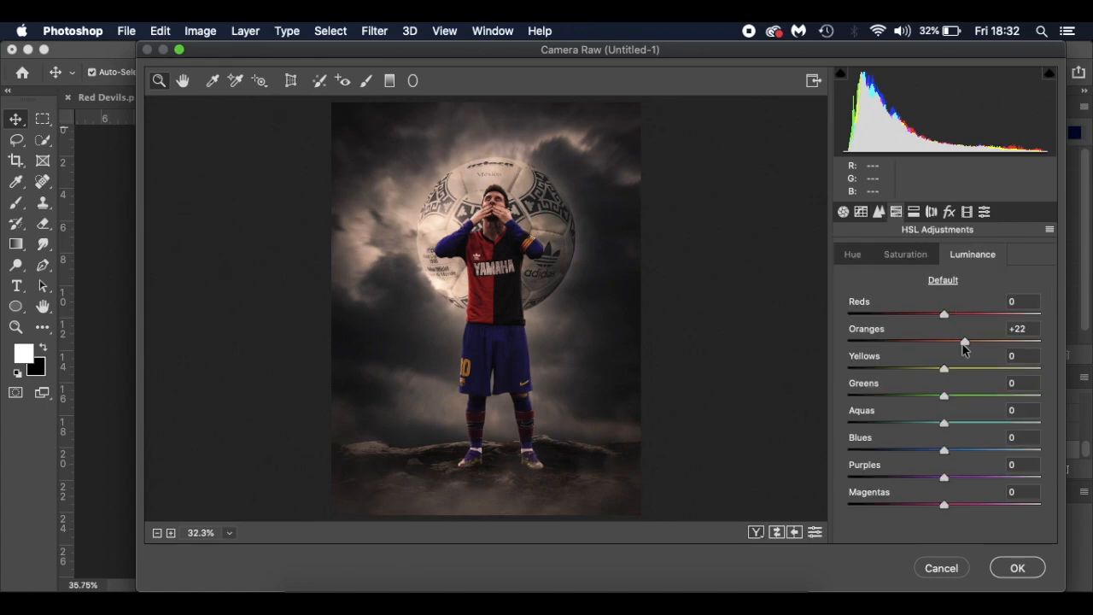
pyautogui.click(907, 254)
pyautogui.moveTo(929, 344)
pyautogui.mouseDown()
pyautogui.moveTo(983, 345)
pyautogui.moveTo(928, 346)
pyautogui.mouseUp()
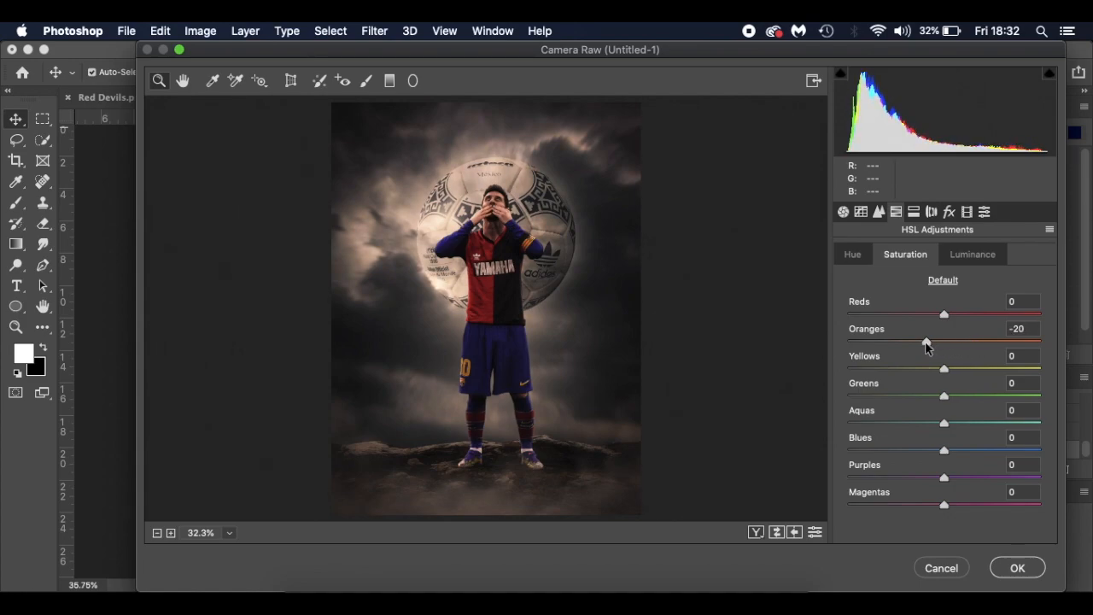
# Check the HSL luminance of the oranges and fine-tune the saturation of the shadows in Split Toning.
pyautogui.click(960, 254)
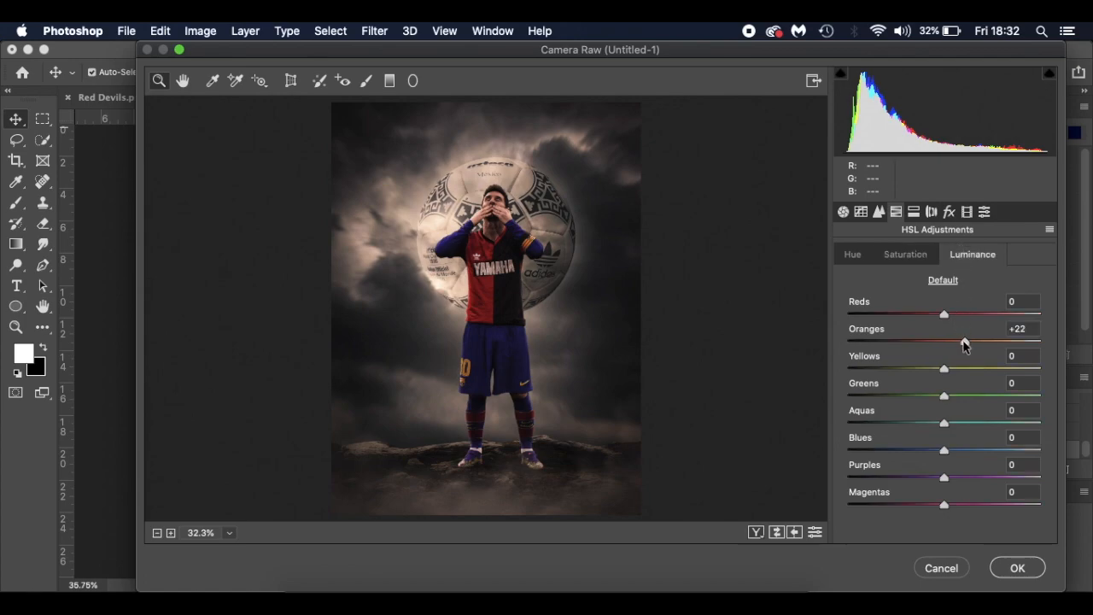
pyautogui.click(914, 213)
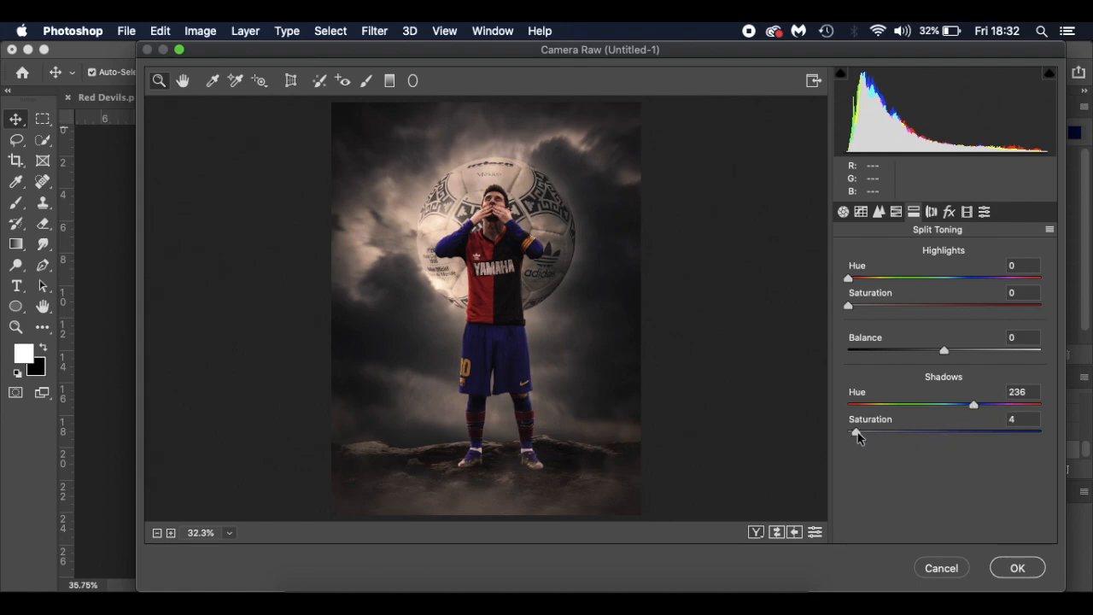
pyautogui.moveTo(859, 436)
pyautogui.mouseDown()
pyautogui.moveTo(880, 434)
pyautogui.moveTo(861, 437)
pyautogui.mouseUp()
# In the Camera Raw effects, set the post-crop vignetting amount to -39 and its midpoint to 60.
pyautogui.click(931, 213)
pyautogui.click(950, 212)
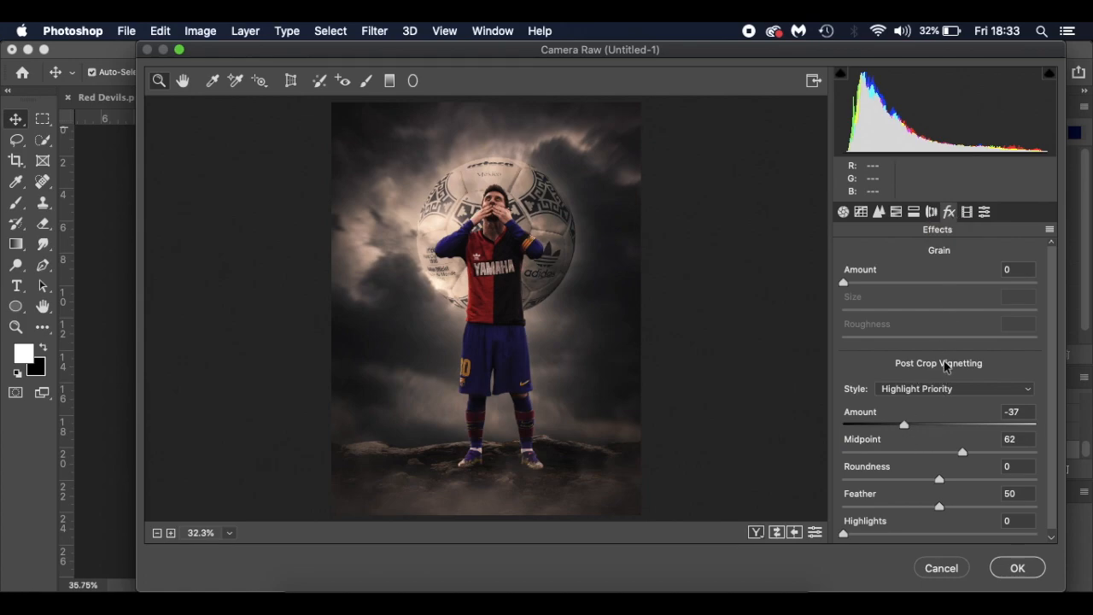
pyautogui.moveTo(906, 430); pyautogui.dragTo(894, 430)
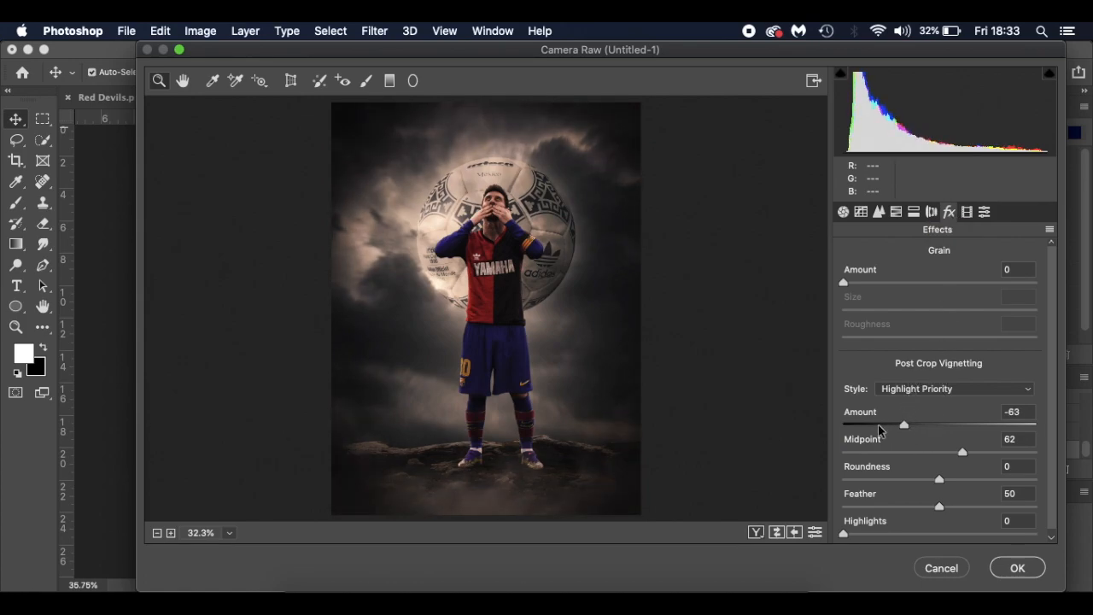
pyautogui.moveTo(894, 427)
pyautogui.mouseDown()
pyautogui.moveTo(812, 427)
pyautogui.moveTo(904, 427)
pyautogui.mouseUp()
pyautogui.moveTo(962, 454)
pyautogui.mouseDown()
pyautogui.moveTo(905, 456)
pyautogui.moveTo(957, 459)
pyautogui.mouseUp()
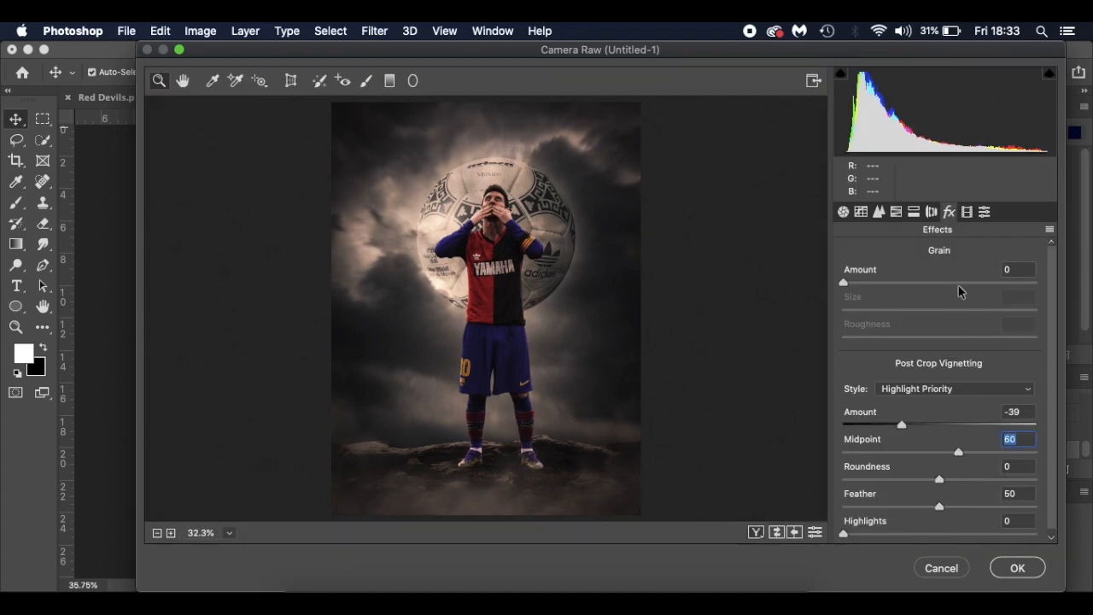
# Check the Calibration and Basic settings and apply the Camera Raw grade to the stamped layer.
pyautogui.click(965, 212)
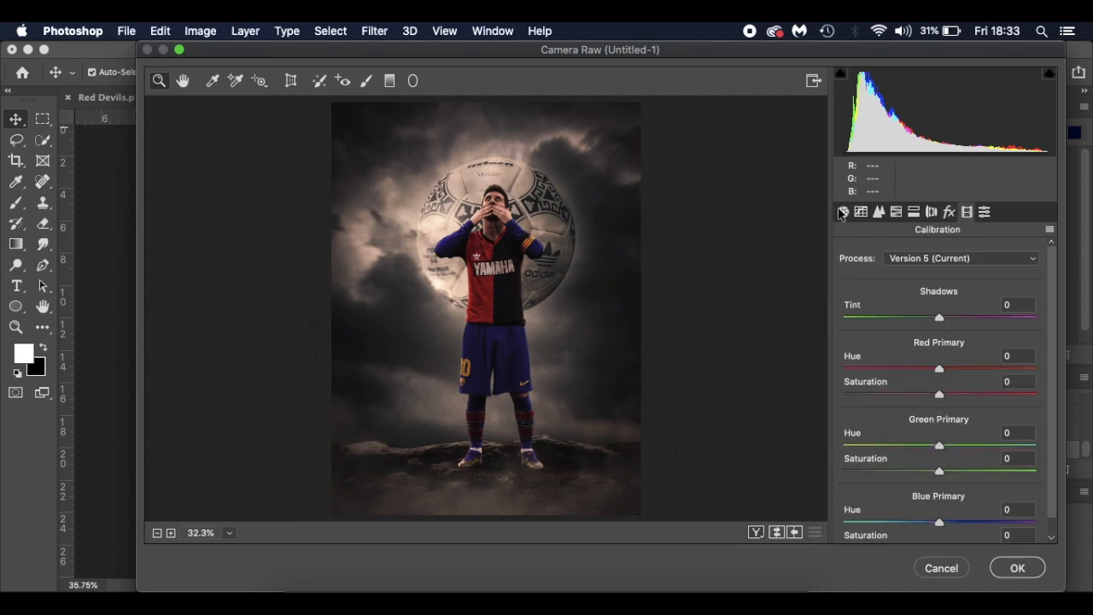
pyautogui.click(843, 212)
pyautogui.click(1014, 568)
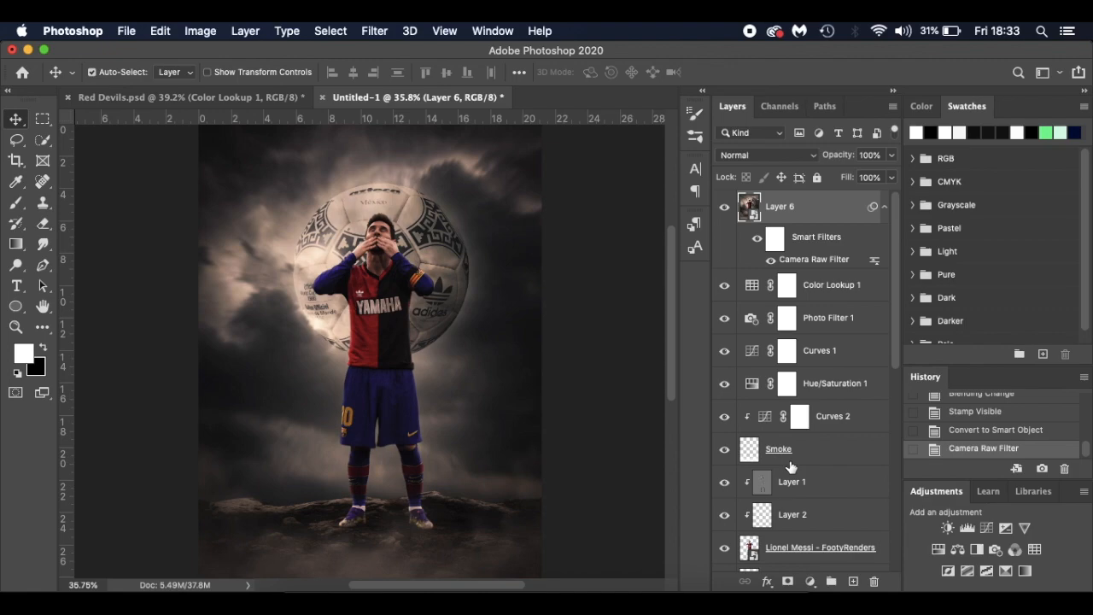
# Compare the finished poster with the Red Devils.psd version by alternating between the two documents.
pyautogui.click(263, 95)
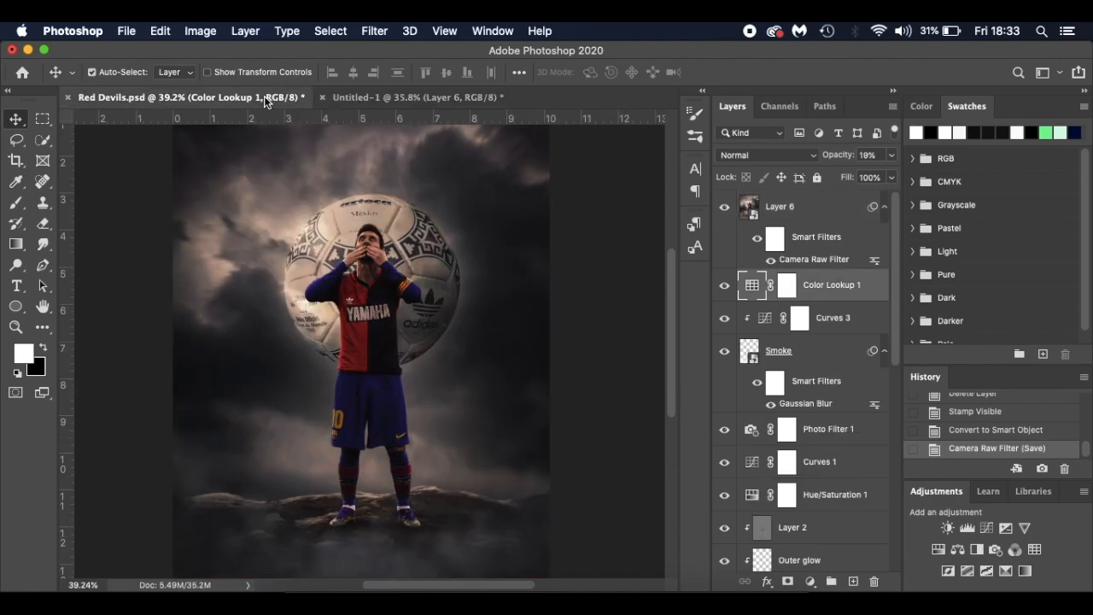
pyautogui.click(386, 96)
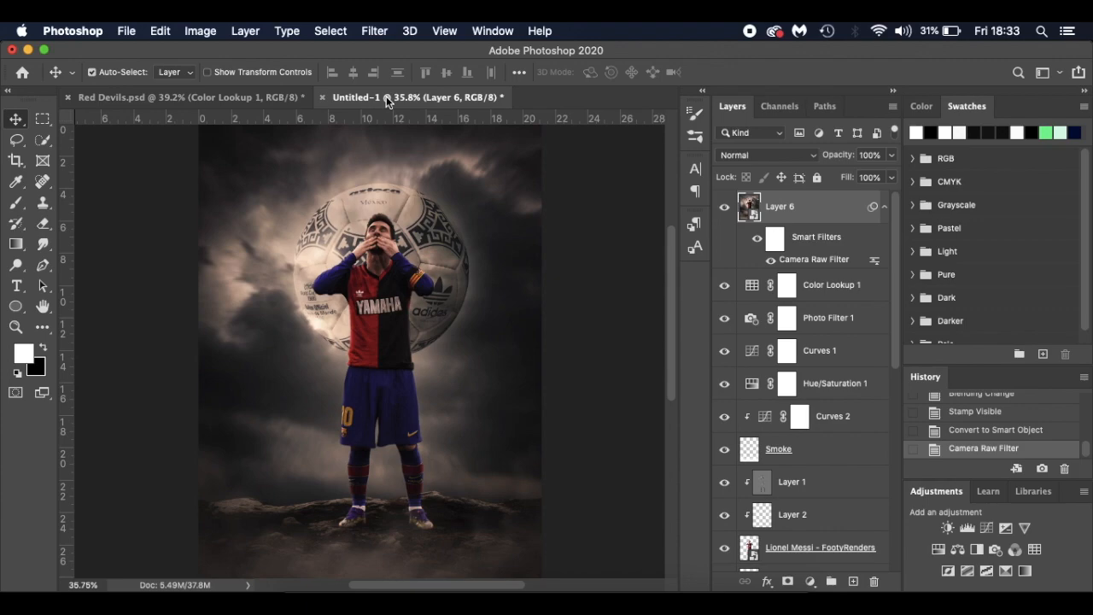
pyautogui.click(259, 97)
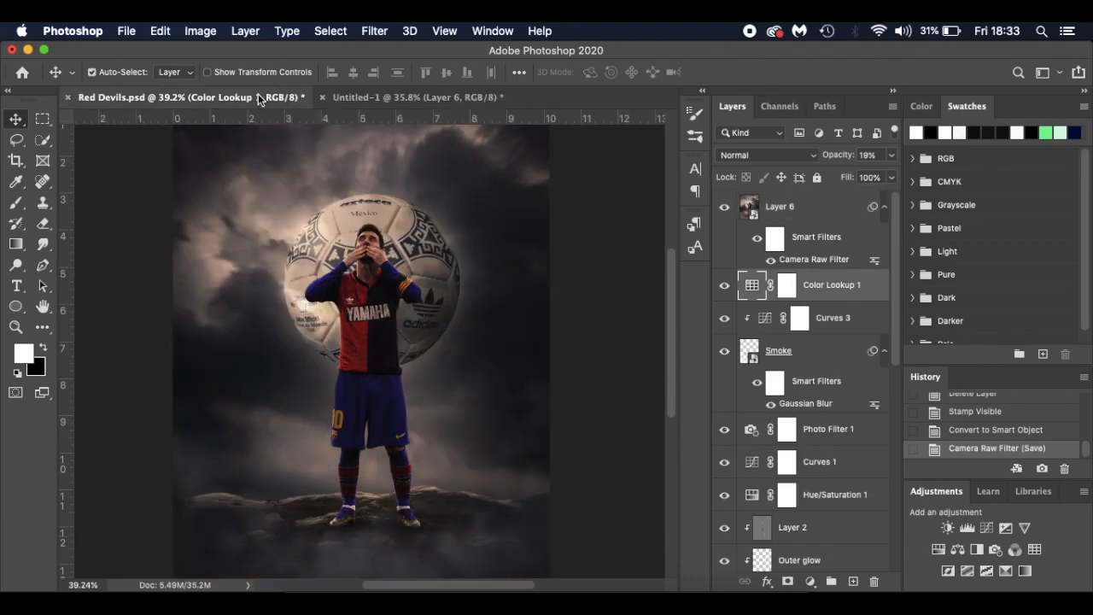
pyautogui.click(379, 96)
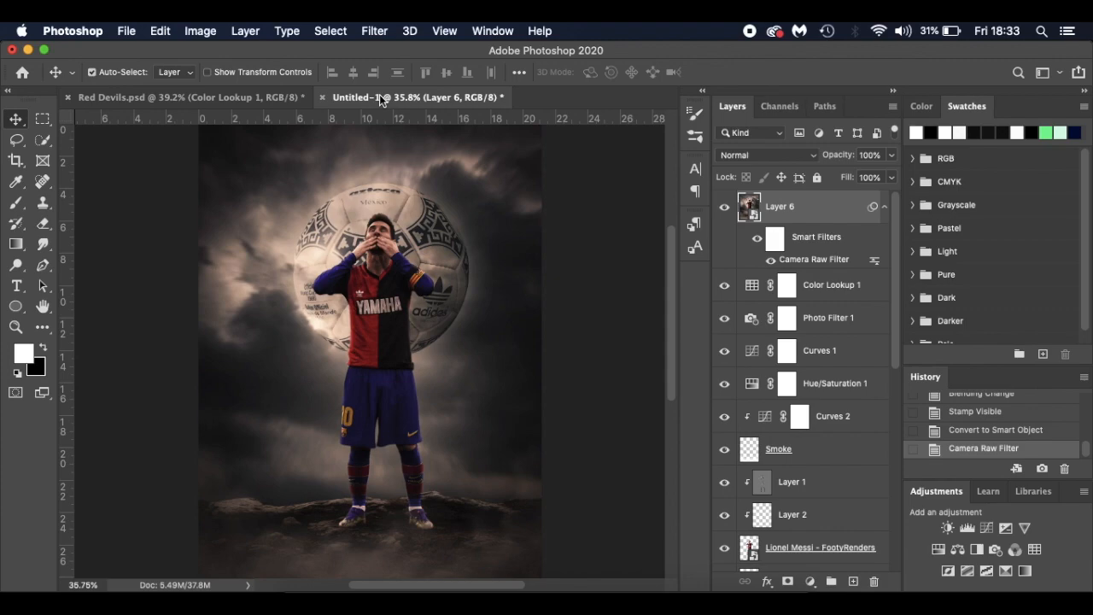